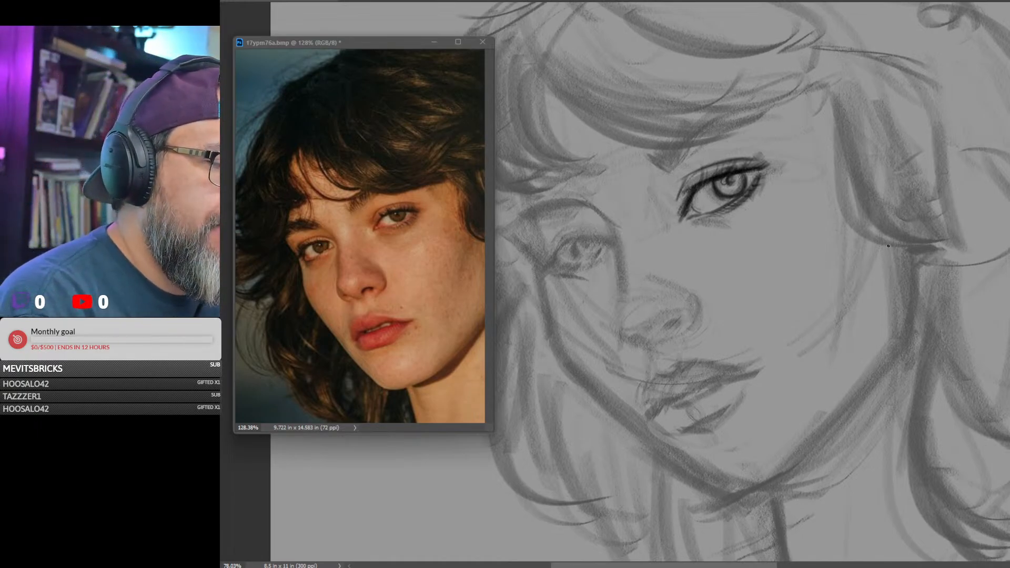
Choose the graphite stick 40% brush preset.
{"action": "right_click", "coordinate": [900, 256]}
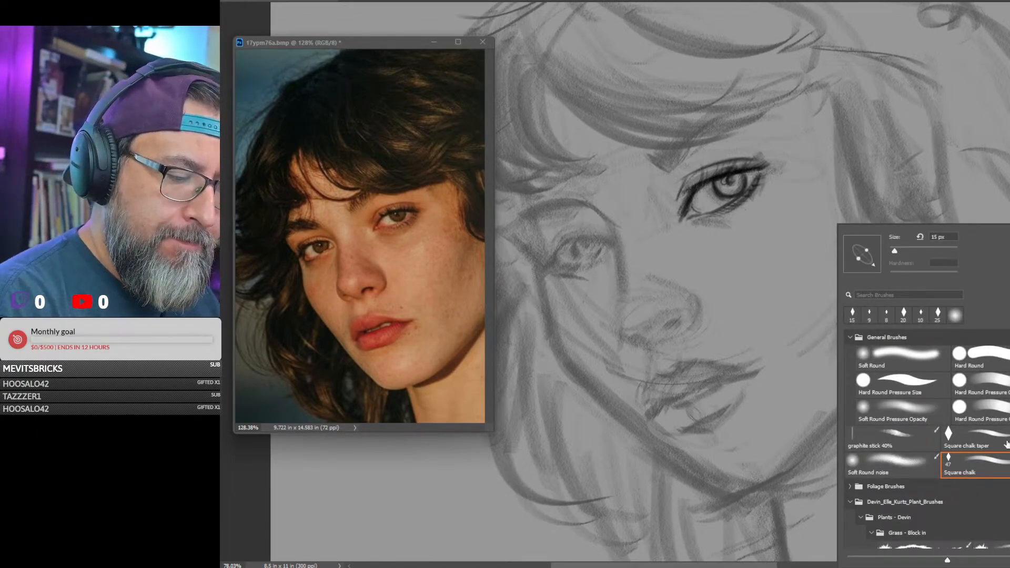
{"action": "left_click_drag", "start_coordinate": [873, 264], "coordinate": [877, 256]}
{"action": "left_click", "coordinate": [803, 442]}
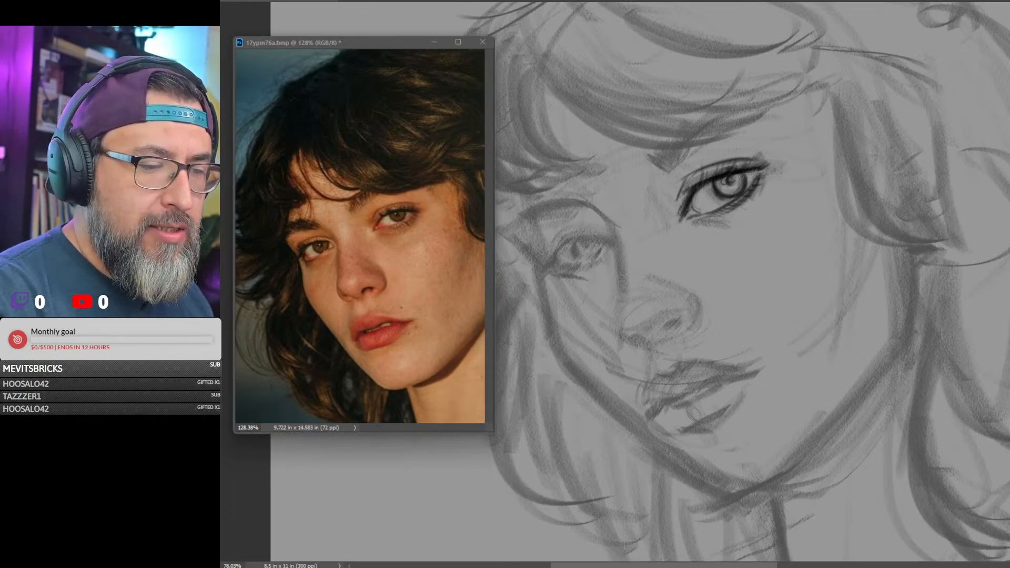
Show the Layers panel over the reference photo, extend it to list all layers, and move the photo window clear of it.
{"action": "key", "text": "F7"}
{"action": "left_click_drag", "start_coordinate": [689, 207], "coordinate": [323, 289]}
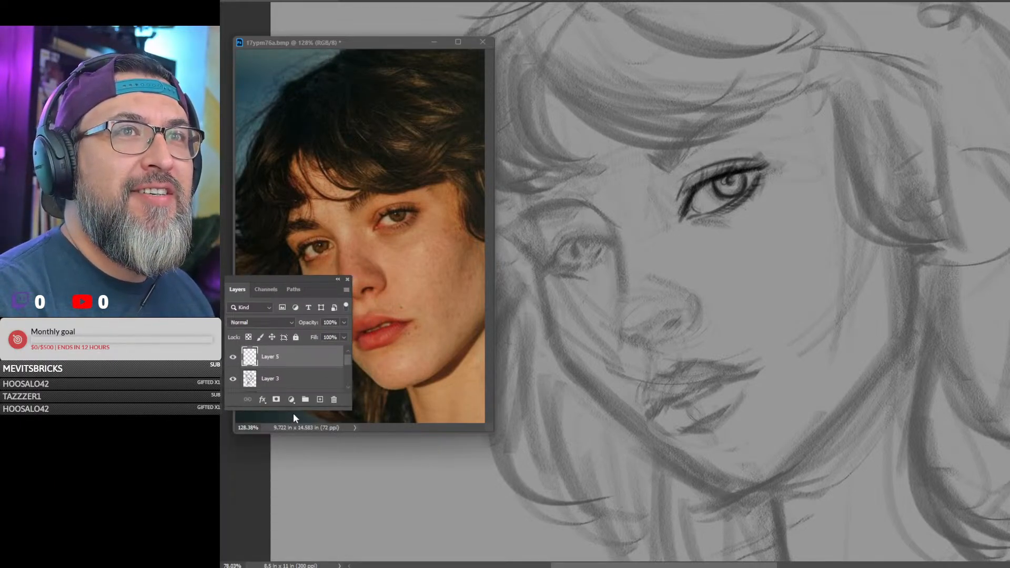
{"action": "left_click_drag", "start_coordinate": [293, 410], "coordinate": [282, 532]}
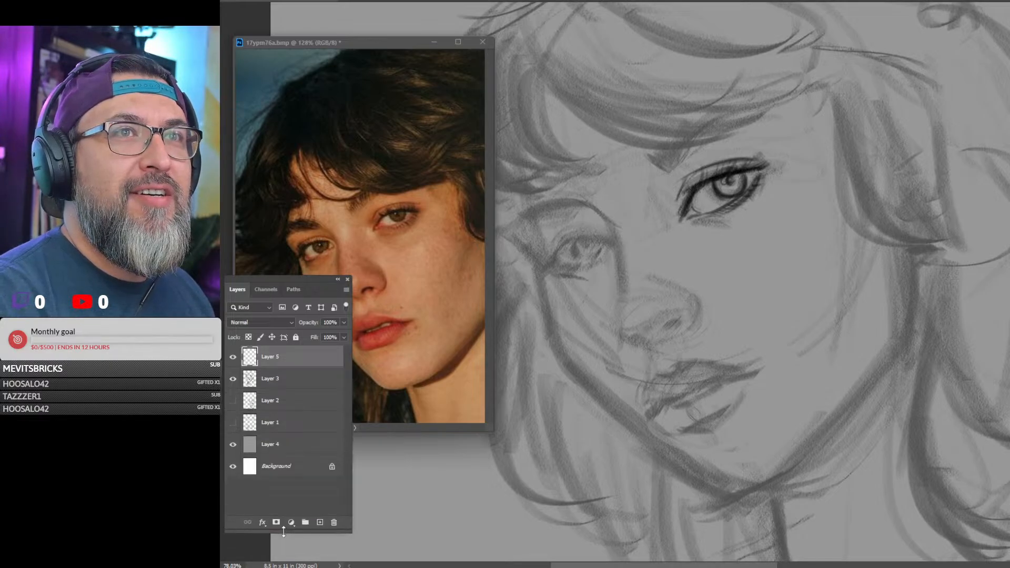
{"action": "left_click_drag", "start_coordinate": [364, 47], "coordinate": [364, 17]}
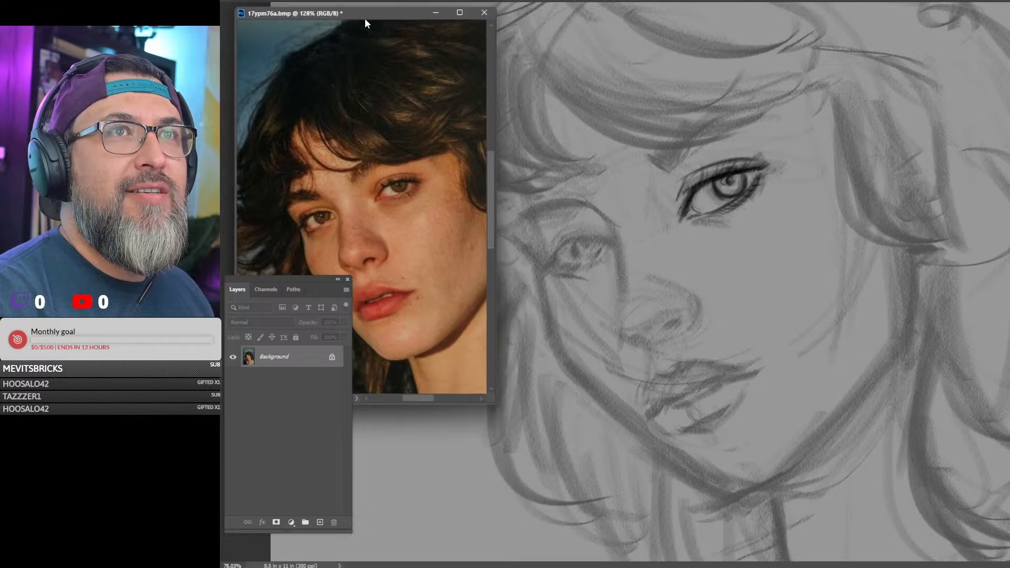
{"action": "left_click_drag", "start_coordinate": [313, 280], "coordinate": [334, 325]}
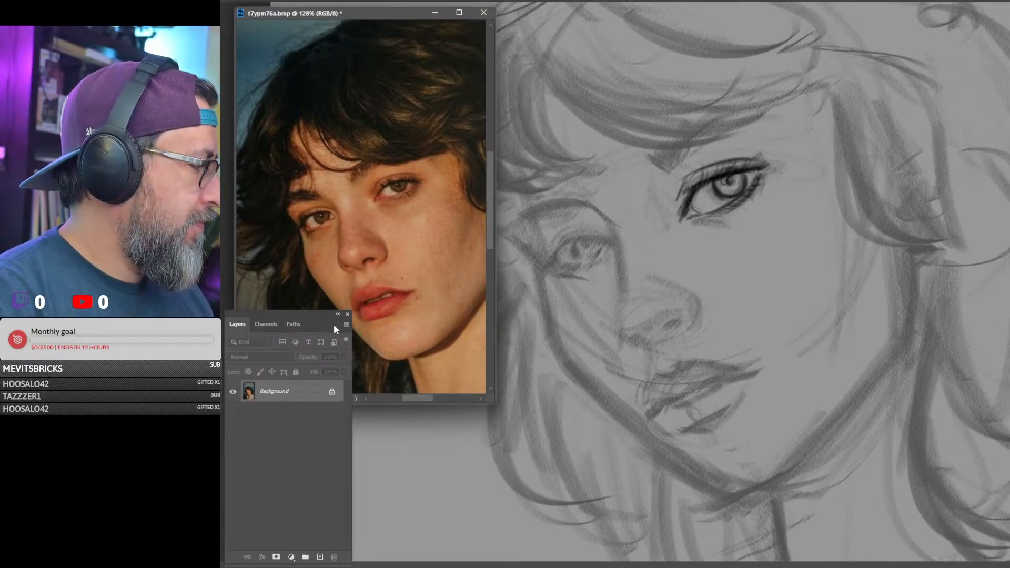
Group Layer 2 and Layer 1 of the portrait sketch.
{"action": "left_click", "coordinate": [450, 450]}
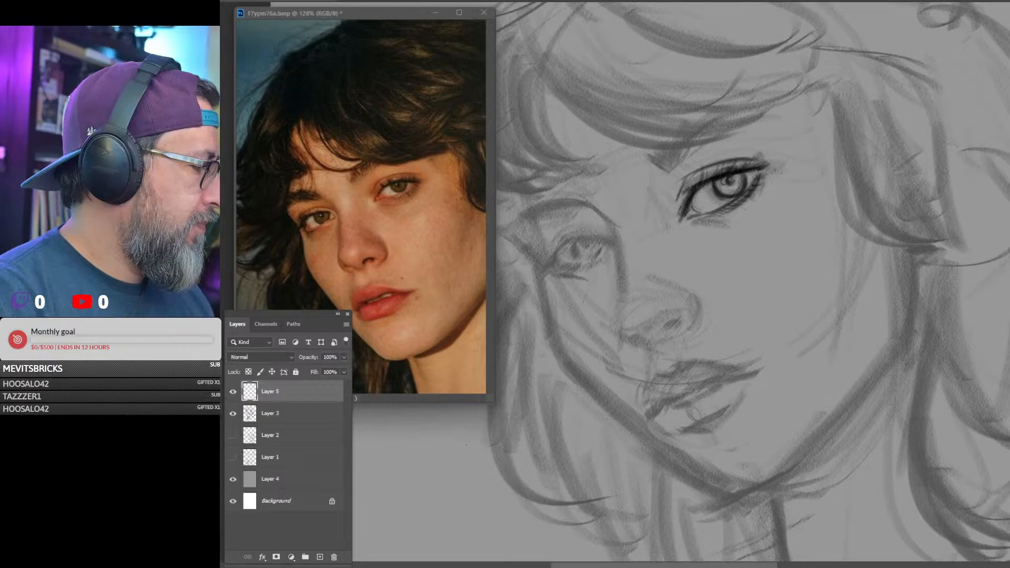
{"action": "left_click", "coordinate": [298, 437]}
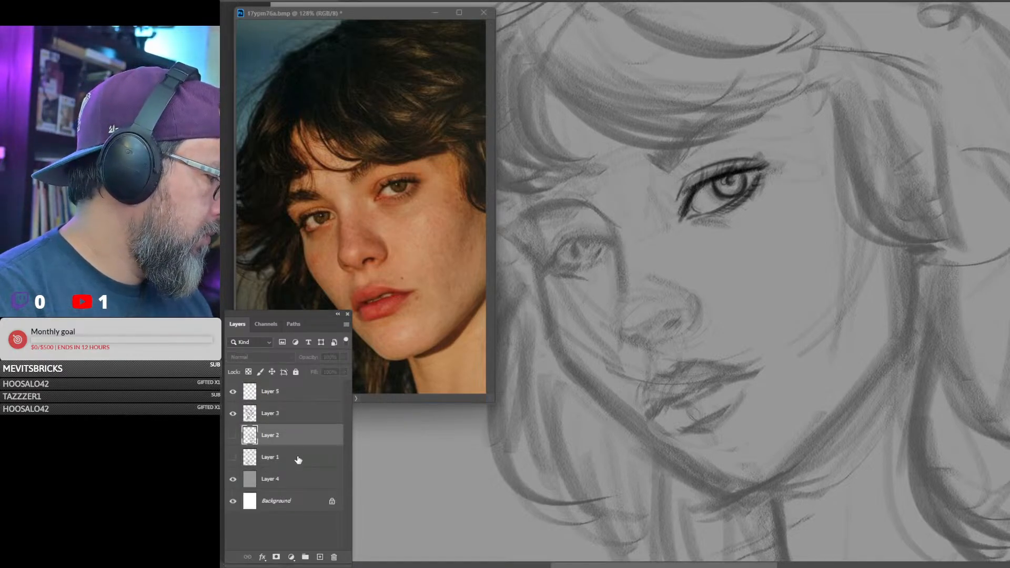
{"action": "left_click", "coordinate": [298, 459], "text": "shift"}
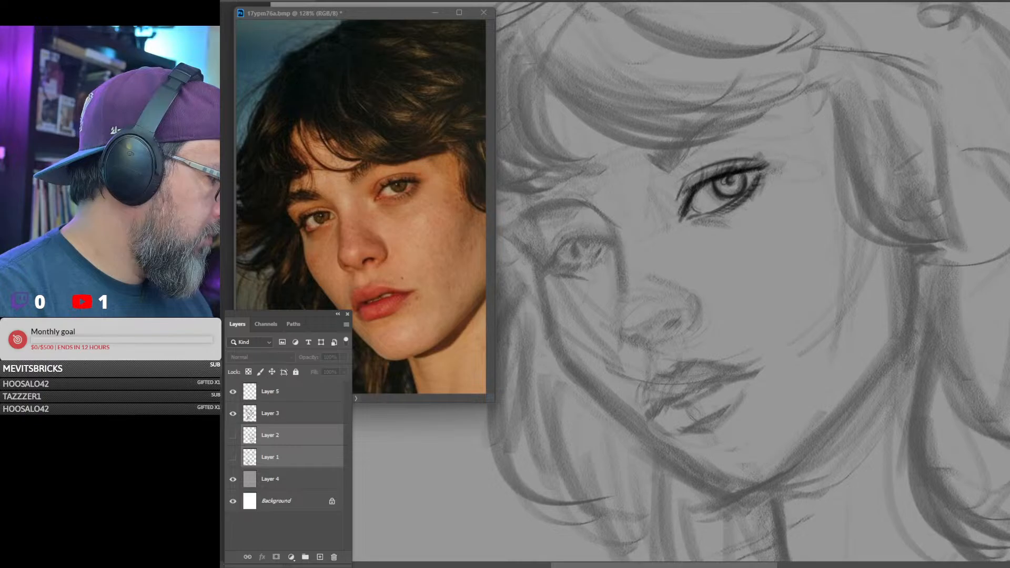
{"action": "left_click", "coordinate": [305, 557]}
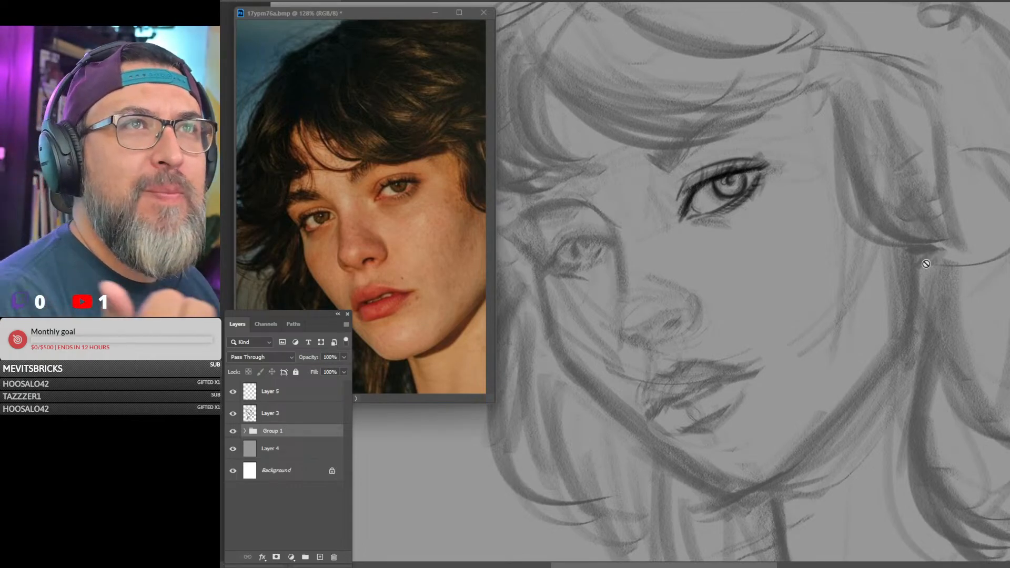
Make Layer 5 the active layer and switch to the Square chalk brush with a reduced tip size.
{"action": "left_click", "coordinate": [849, 215]}
{"action": "key", "text": "Return"}
{"action": "mouse_move", "coordinate": [882, 220]}
{"action": "left_mouse_down"}
{"action": "mouse_move", "coordinate": [773, 219]}
{"action": "mouse_move", "coordinate": [818, 232]}
{"action": "mouse_move", "coordinate": [818, 242]}
{"action": "left_mouse_up"}
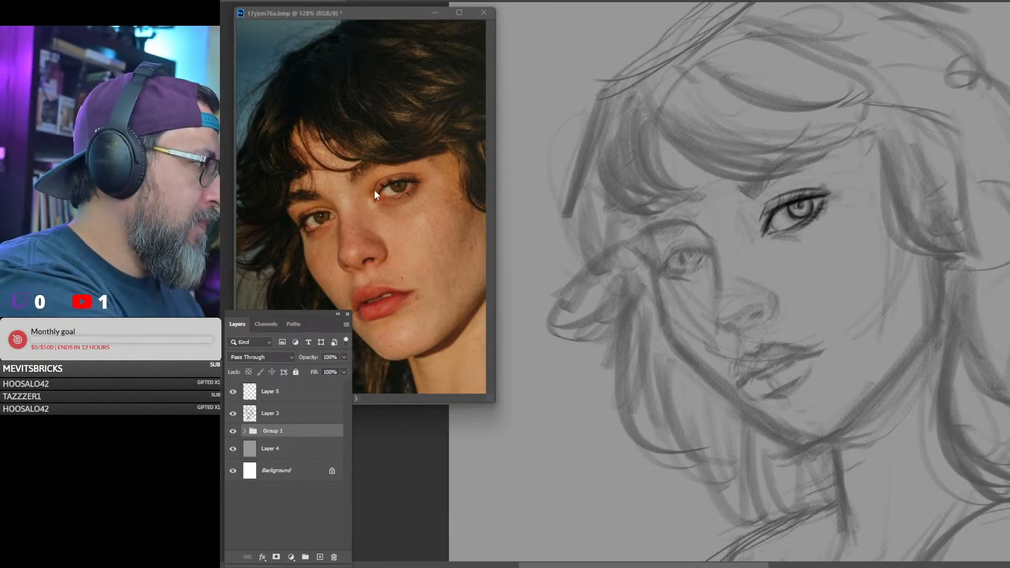
{"action": "left_click", "coordinate": [326, 392]}
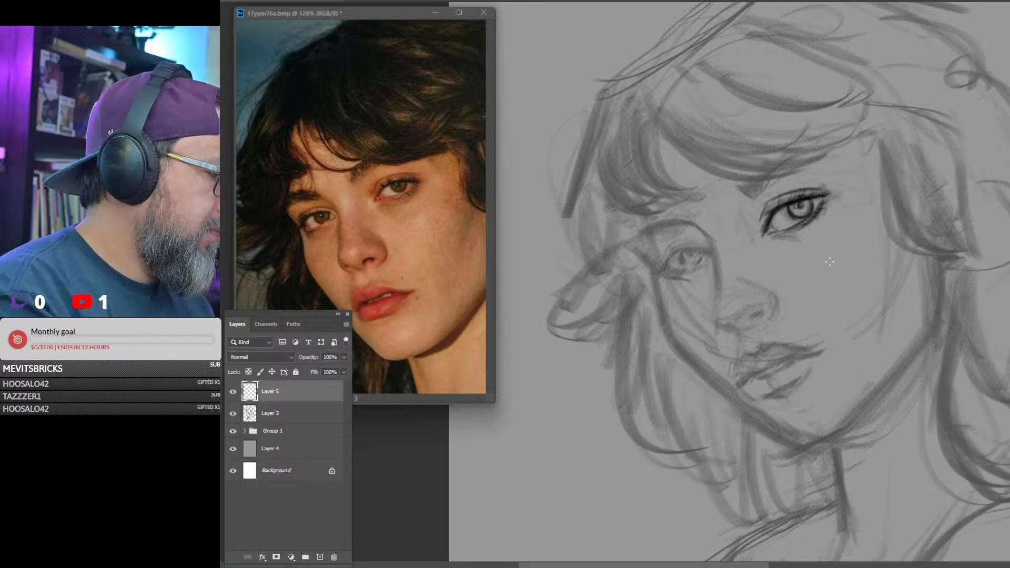
{"action": "right_click", "coordinate": [849, 273]}
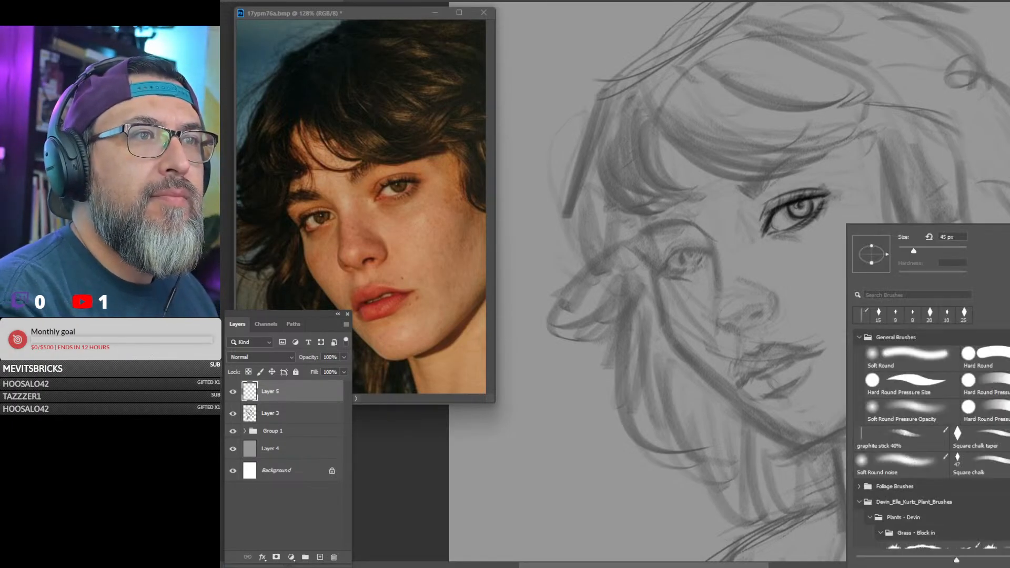
{"action": "left_click", "coordinate": [980, 465]}
{"action": "left_click", "coordinate": [806, 487]}
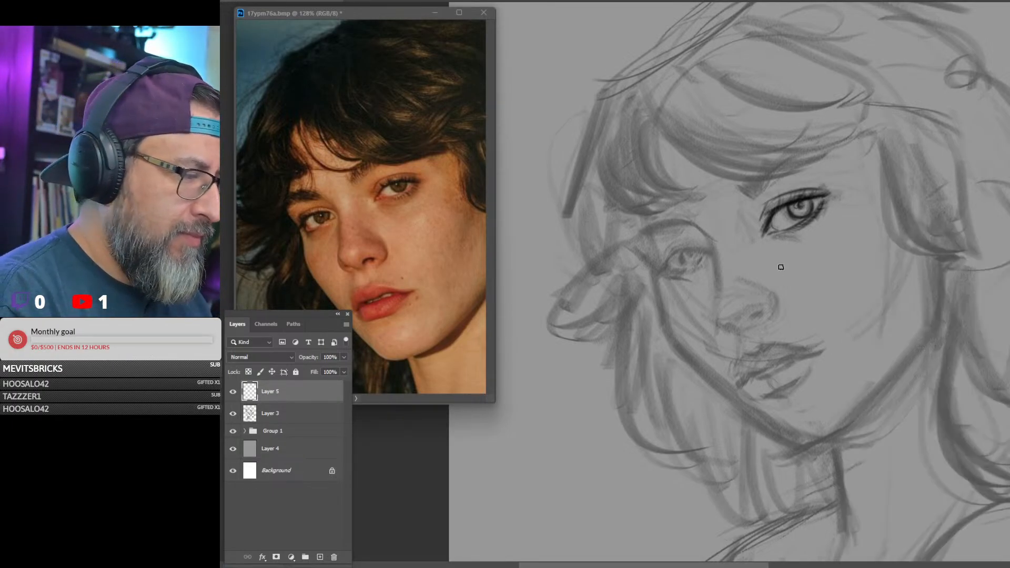
{"action": "key", "text": "["}
{"action": "key", "text": "["}
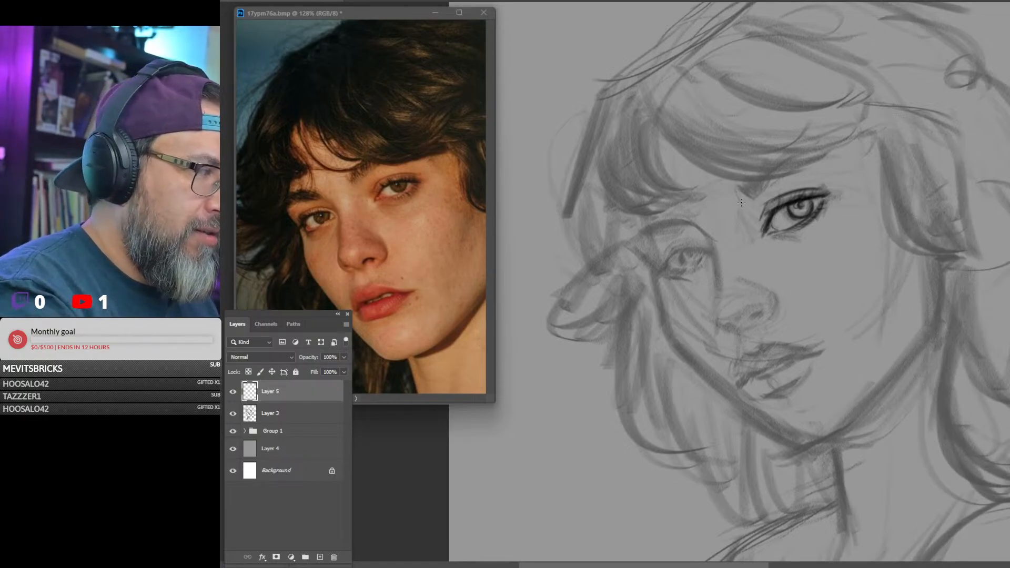
Sketch darker hair strokes into both eyebrows and outline the upper and lower lids of the far eye on Layer 5.
{"action": "mouse_move", "coordinate": [742, 204]}
{"action": "left_mouse_down"}
{"action": "mouse_move", "coordinate": [735, 184]}
{"action": "mouse_move", "coordinate": [751, 203]}
{"action": "left_mouse_up"}
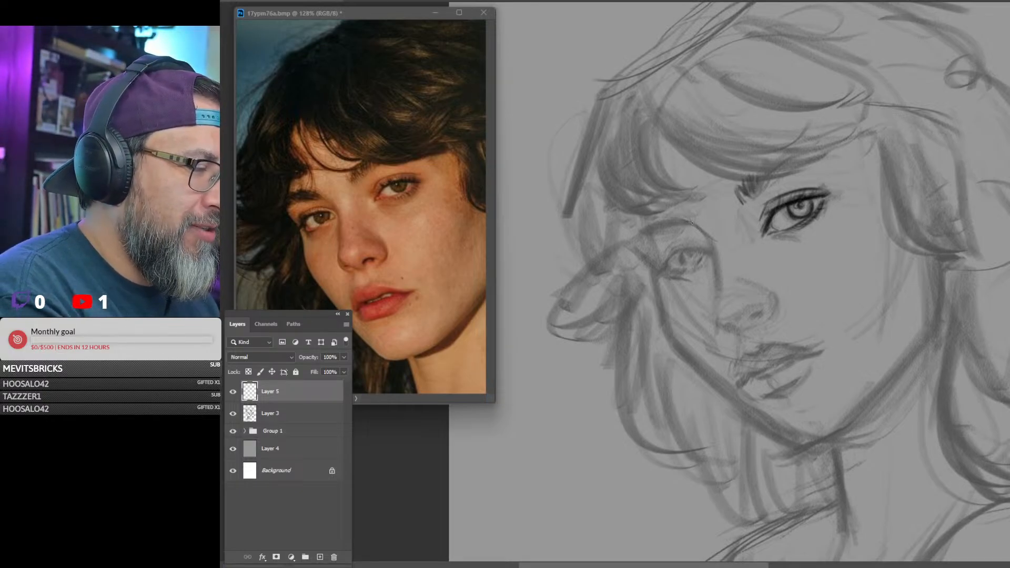
{"action": "mouse_move", "coordinate": [692, 223]}
{"action": "left_mouse_down"}
{"action": "mouse_move", "coordinate": [642, 255]}
{"action": "mouse_move", "coordinate": [690, 213]}
{"action": "left_mouse_up"}
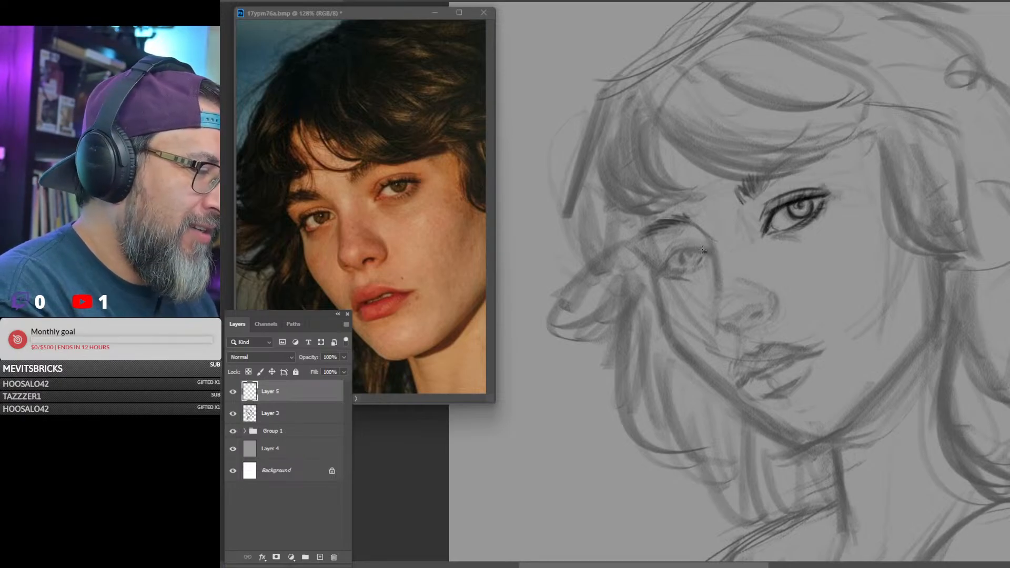
{"action": "mouse_move", "coordinate": [684, 250]}
{"action": "left_mouse_down"}
{"action": "mouse_move", "coordinate": [706, 252]}
{"action": "mouse_move", "coordinate": [662, 262]}
{"action": "mouse_move", "coordinate": [657, 274]}
{"action": "mouse_move", "coordinate": [670, 256]}
{"action": "mouse_move", "coordinate": [665, 268]}
{"action": "left_mouse_up"}
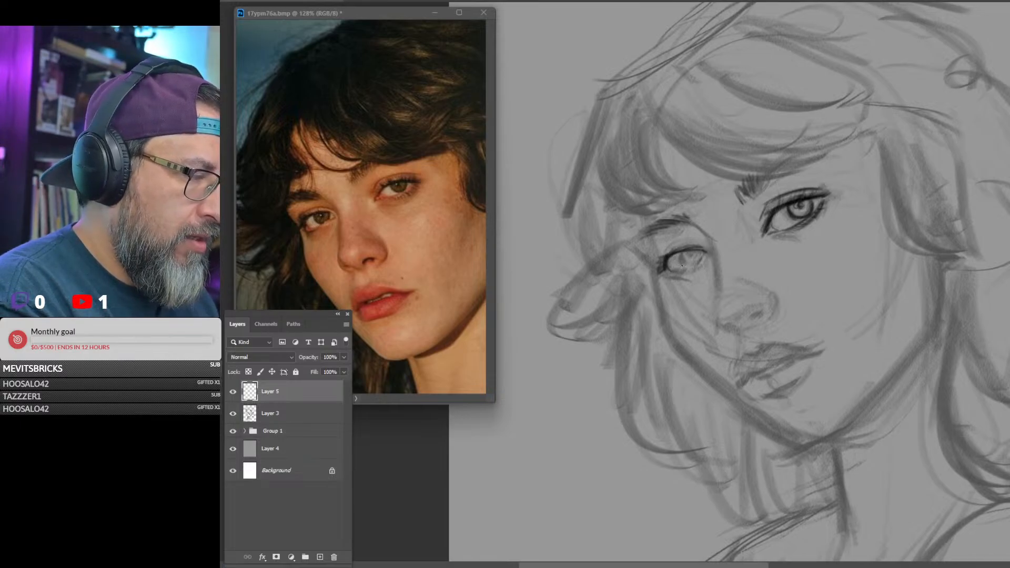
{"action": "left_click_drag", "start_coordinate": [668, 270], "coordinate": [685, 272]}
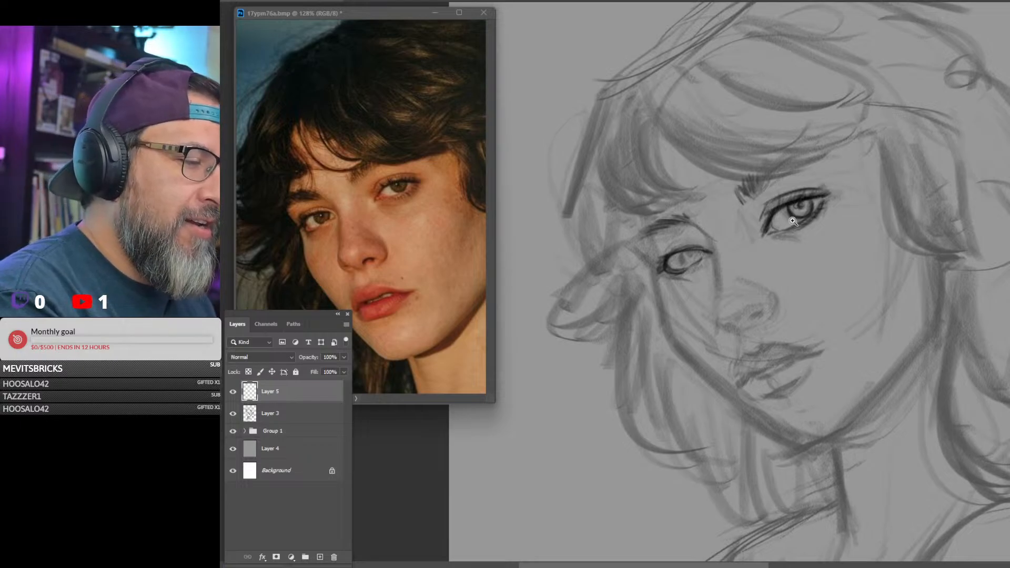
{"action": "scroll", "coordinate": [789, 227], "scroll_direction": "up", "scroll_amount": 2}
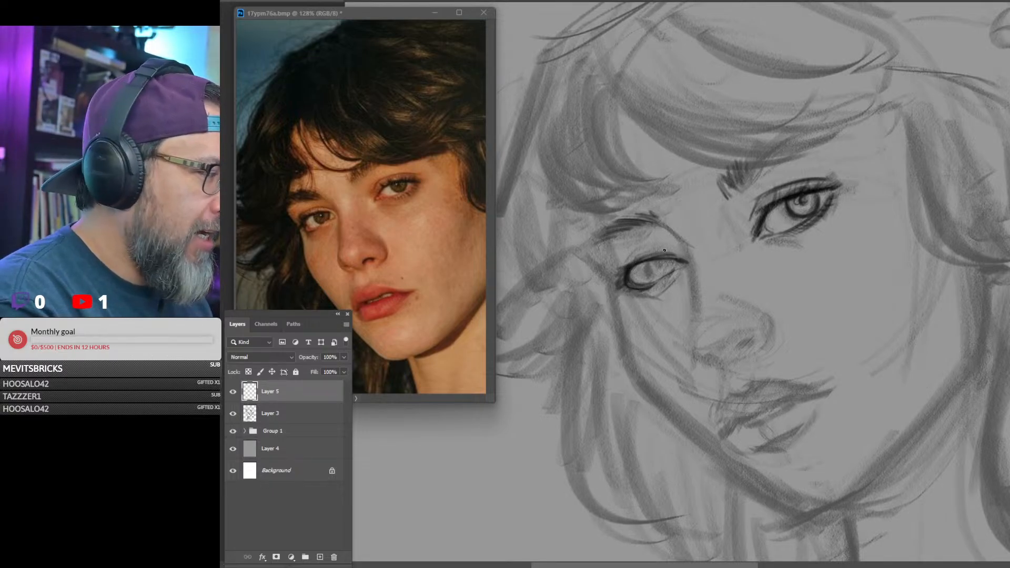
{"action": "mouse_move", "coordinate": [678, 255]}
{"action": "left_mouse_down"}
{"action": "mouse_move", "coordinate": [656, 252]}
{"action": "mouse_move", "coordinate": [621, 271]}
{"action": "left_mouse_up"}
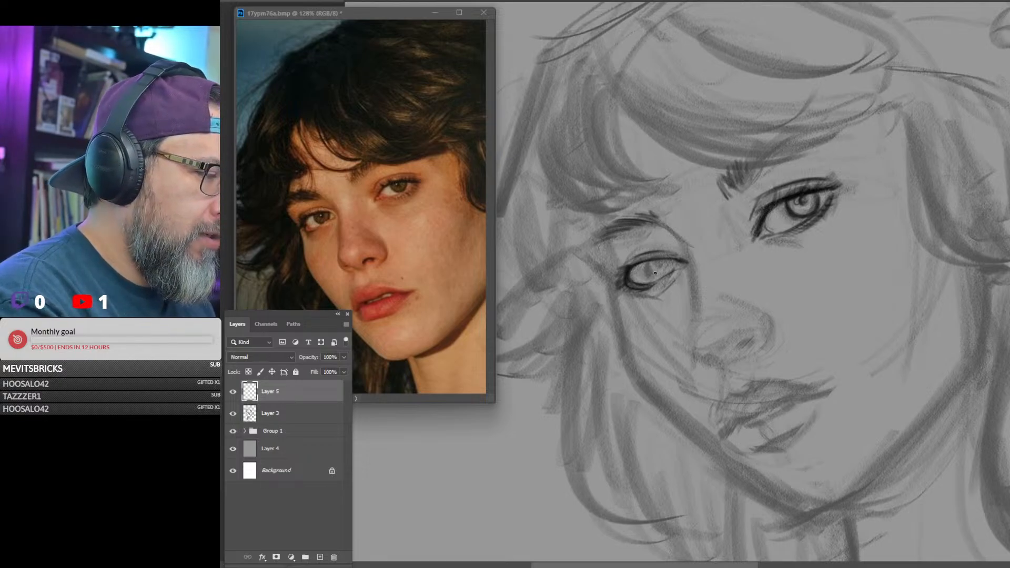
Draw the far eye's iris, pupil and inner corner to match the reference photo's eye.
{"action": "left_click_drag", "start_coordinate": [313, 215], "coordinate": [484, 231]}
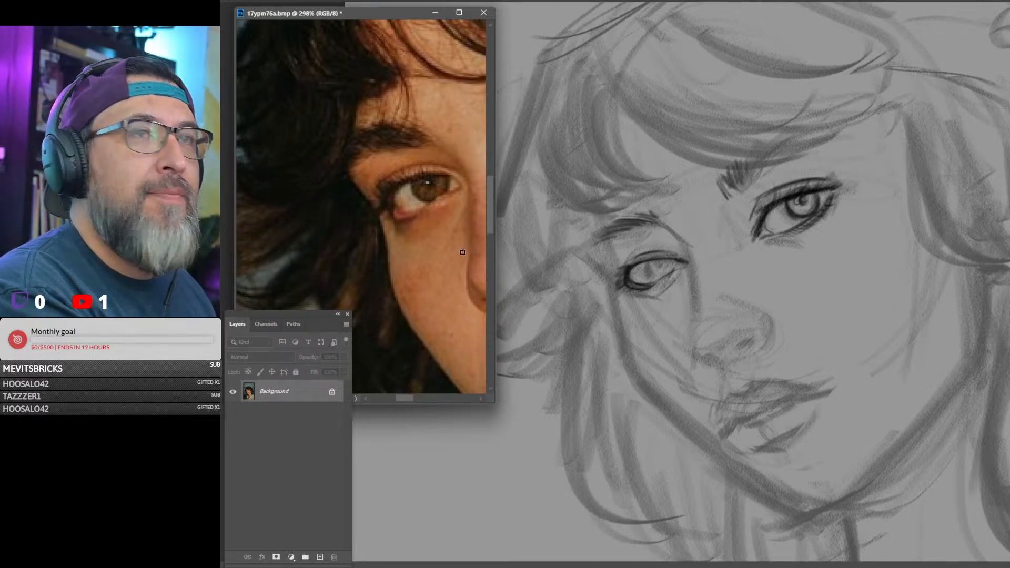
{"action": "left_click_drag", "start_coordinate": [453, 238], "coordinate": [350, 241]}
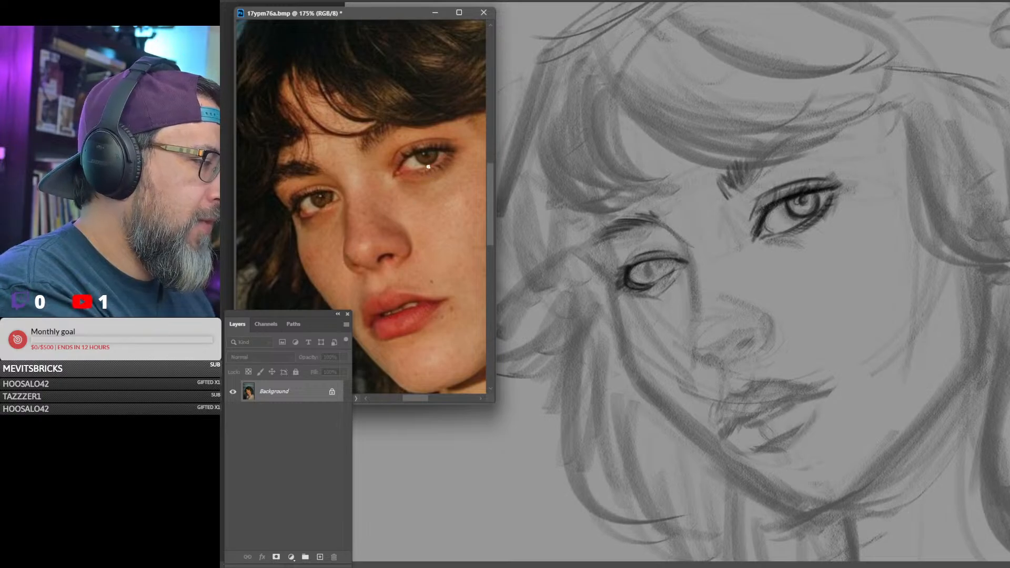
{"action": "left_click", "coordinate": [830, 211]}
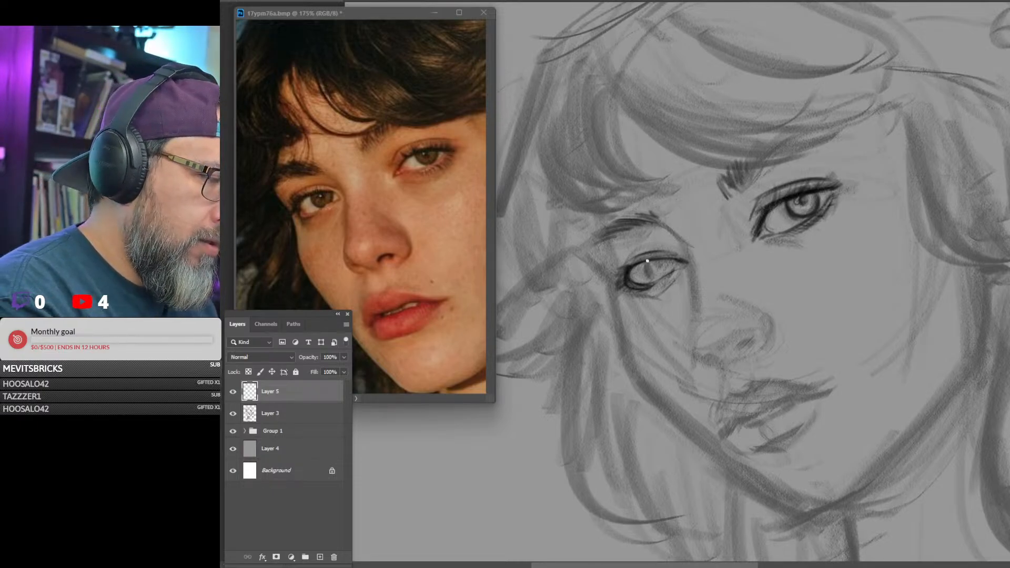
{"action": "left_click_drag", "start_coordinate": [646, 269], "coordinate": [661, 277]}
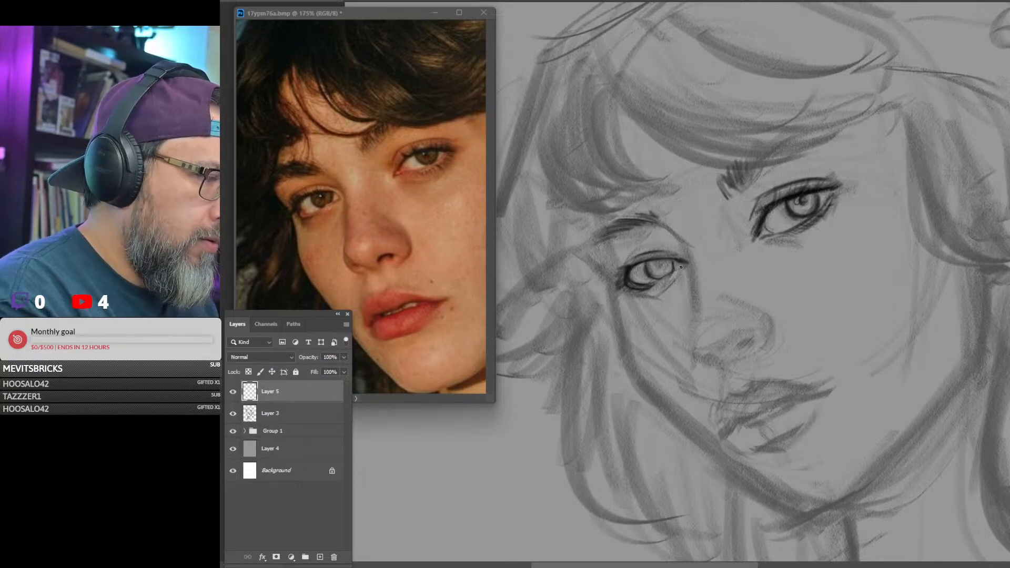
{"action": "left_click_drag", "start_coordinate": [655, 262], "coordinate": [686, 258]}
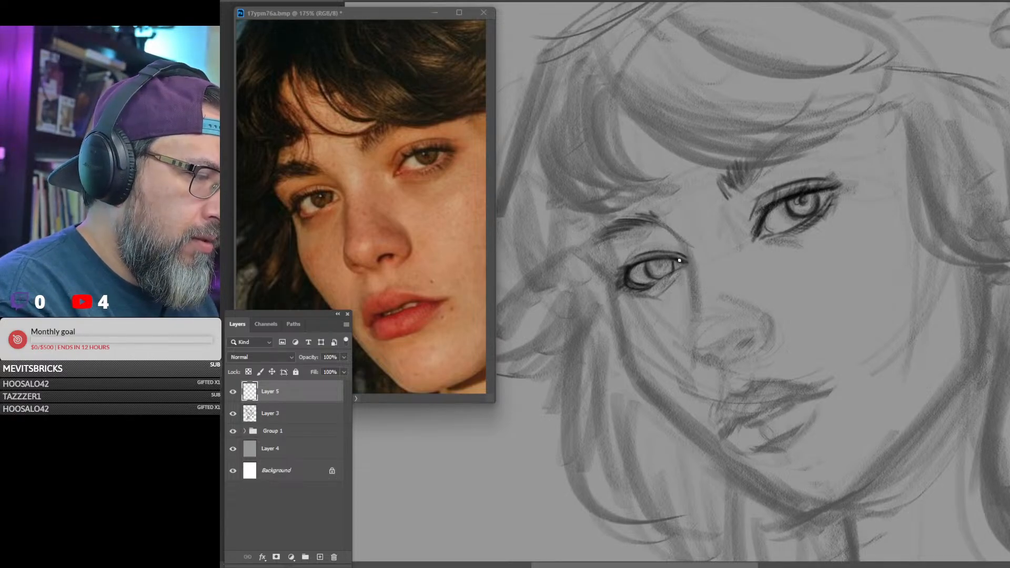
{"action": "left_click_drag", "start_coordinate": [686, 259], "coordinate": [690, 263]}
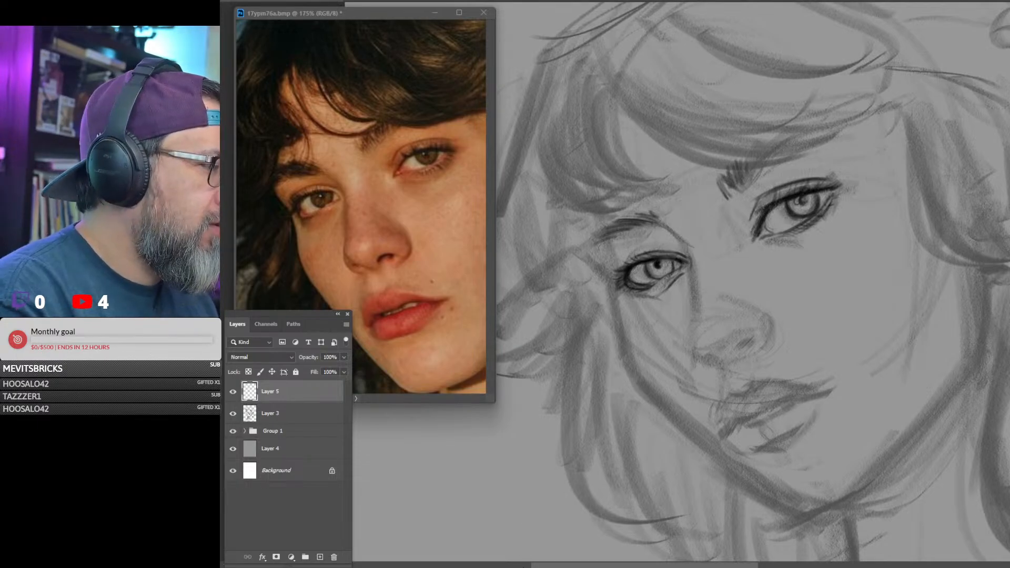
Darken the far eyebrow out to the temple and fill in the inner end of the near eyebrow.
{"action": "mouse_move", "coordinate": [657, 230]}
{"action": "left_mouse_down"}
{"action": "mouse_move", "coordinate": [605, 238]}
{"action": "mouse_move", "coordinate": [667, 230]}
{"action": "mouse_move", "coordinate": [630, 231]}
{"action": "mouse_move", "coordinate": [675, 203]}
{"action": "mouse_move", "coordinate": [627, 225]}
{"action": "mouse_move", "coordinate": [659, 230]}
{"action": "mouse_move", "coordinate": [623, 221]}
{"action": "mouse_move", "coordinate": [639, 226]}
{"action": "mouse_move", "coordinate": [586, 258]}
{"action": "left_mouse_up"}
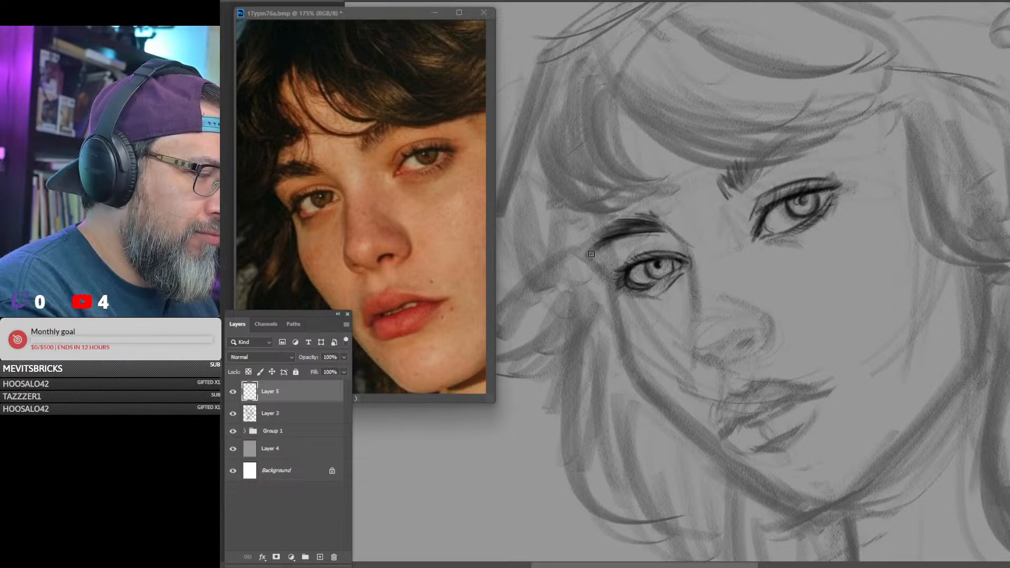
{"action": "left_click_drag", "start_coordinate": [626, 224], "coordinate": [586, 253]}
{"action": "mouse_move", "coordinate": [726, 200]}
{"action": "left_mouse_down"}
{"action": "mouse_move", "coordinate": [734, 169]}
{"action": "mouse_move", "coordinate": [741, 186]}
{"action": "mouse_move", "coordinate": [755, 146]}
{"action": "left_mouse_up"}
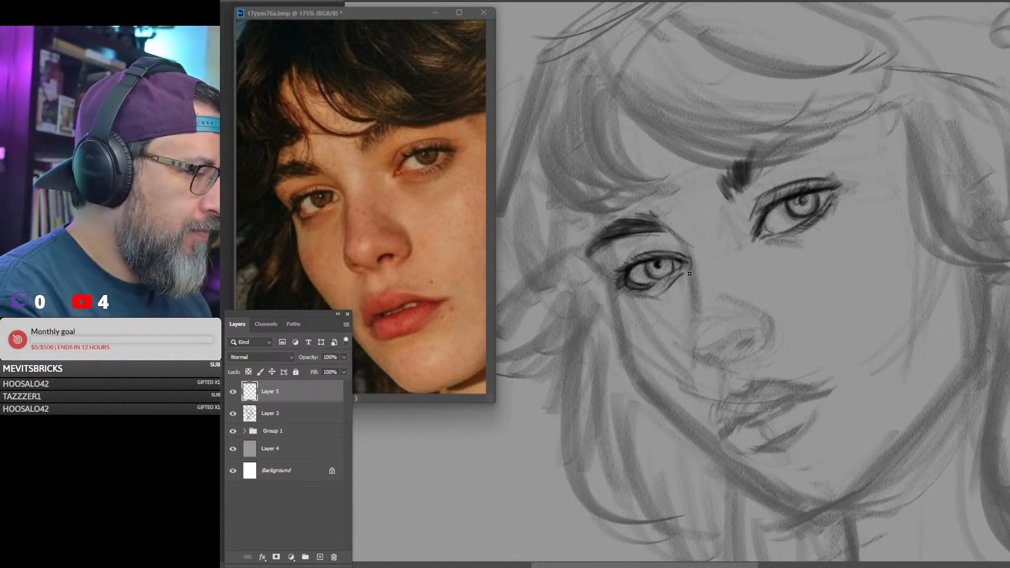
Darken the contour from the far brow down the nose bridge and hatch light shading beside the near eye's inner corner.
{"action": "mouse_move", "coordinate": [684, 242]}
{"action": "left_mouse_down"}
{"action": "mouse_move", "coordinate": [691, 263]}
{"action": "mouse_move", "coordinate": [686, 243]}
{"action": "left_mouse_up"}
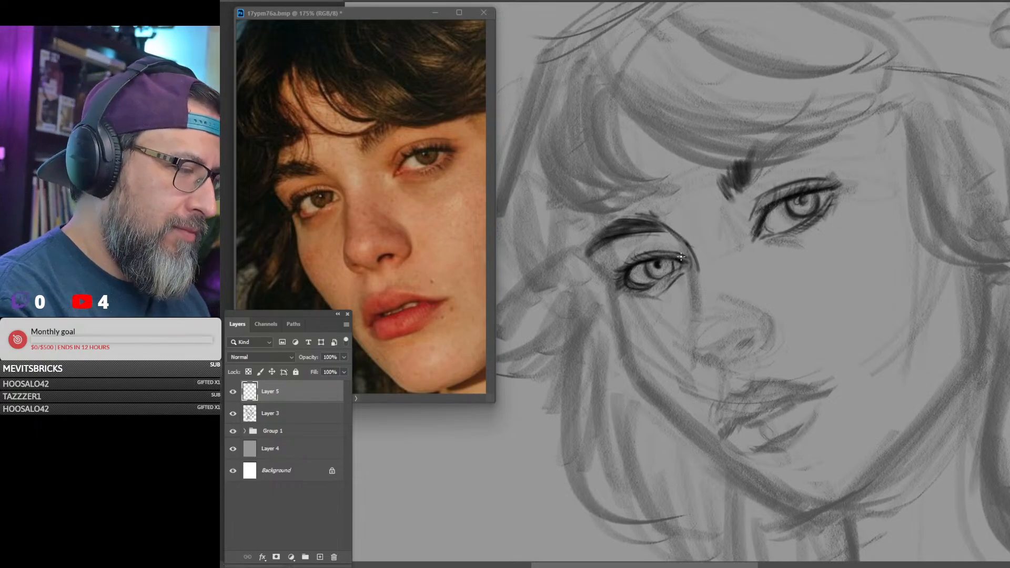
{"action": "left_click_drag", "start_coordinate": [692, 255], "coordinate": [701, 298]}
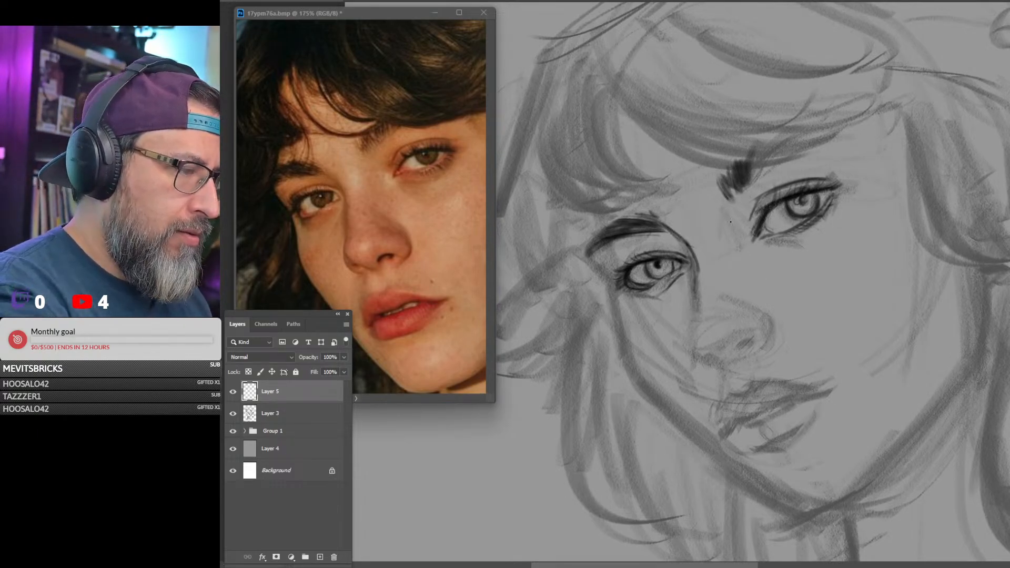
{"action": "mouse_move", "coordinate": [726, 224]}
{"action": "left_mouse_down"}
{"action": "mouse_move", "coordinate": [740, 261]}
{"action": "mouse_move", "coordinate": [728, 282]}
{"action": "mouse_move", "coordinate": [732, 198]}
{"action": "left_mouse_up"}
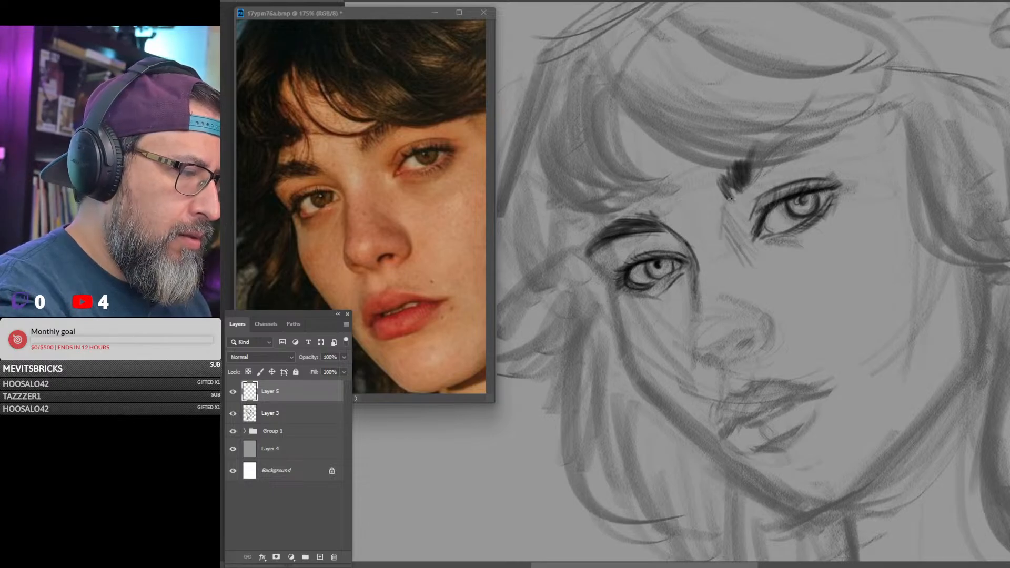
Flip both the portrait sketch and the reference photo horizontally to compare their proportions.
{"action": "mouse_move", "coordinate": [914, 279]}
{"action": "left_mouse_down"}
{"action": "mouse_move", "coordinate": [863, 298]}
{"action": "mouse_move", "coordinate": [943, 306]}
{"action": "mouse_move", "coordinate": [886, 321]}
{"action": "left_mouse_up"}
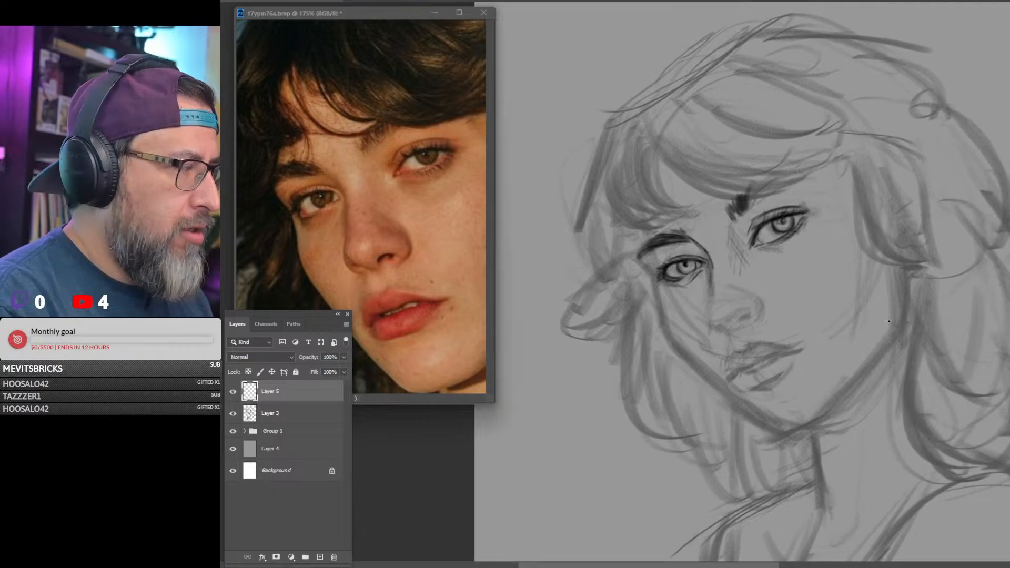
{"action": "key", "text": "ctrl+shift+h"}
{"action": "key", "text": "ctrl+Tab"}
{"action": "key", "text": "ctrl+shift+h"}
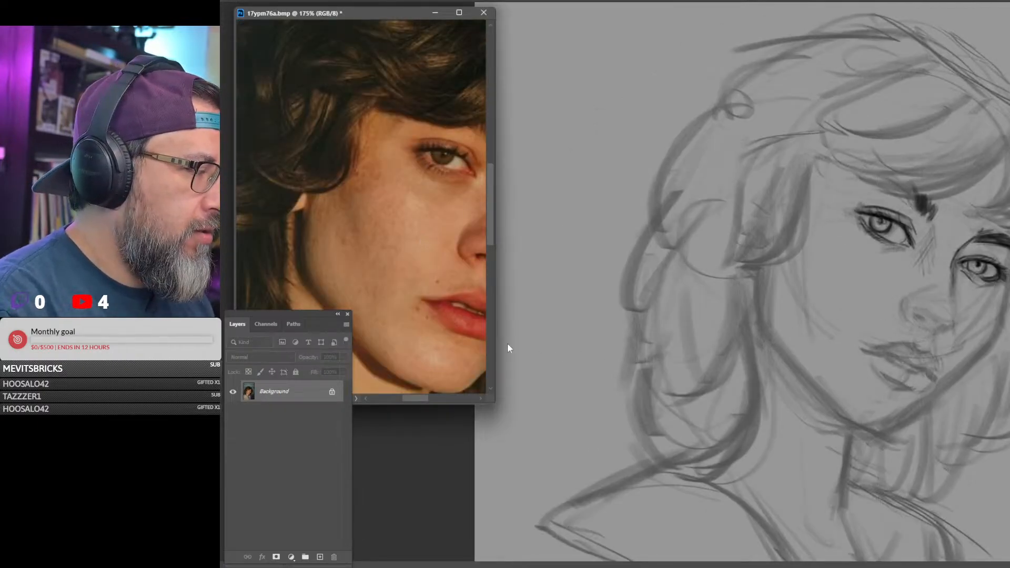
{"action": "mouse_move", "coordinate": [455, 200]}
{"action": "left_mouse_down"}
{"action": "mouse_move", "coordinate": [409, 215]}
{"action": "mouse_move", "coordinate": [442, 237]}
{"action": "mouse_move", "coordinate": [372, 275]}
{"action": "mouse_move", "coordinate": [380, 272]}
{"action": "left_mouse_up"}
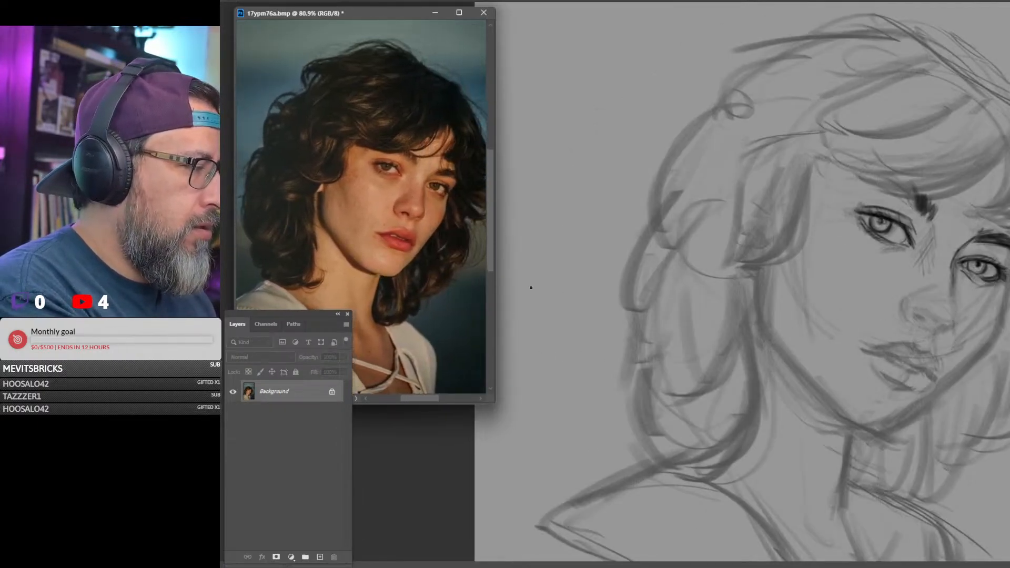
Darken the far side of the face from the outer eyebrow past the eye and down the cheek toward the jaw.
{"action": "left_click", "coordinate": [981, 306]}
{"action": "mouse_move", "coordinate": [973, 313]}
{"action": "left_mouse_down"}
{"action": "mouse_move", "coordinate": [846, 311]}
{"action": "mouse_move", "coordinate": [821, 299]}
{"action": "left_mouse_up"}
{"action": "mouse_move", "coordinate": [861, 265]}
{"action": "left_mouse_down"}
{"action": "mouse_move", "coordinate": [784, 266]}
{"action": "mouse_move", "coordinate": [880, 252]}
{"action": "left_mouse_up"}
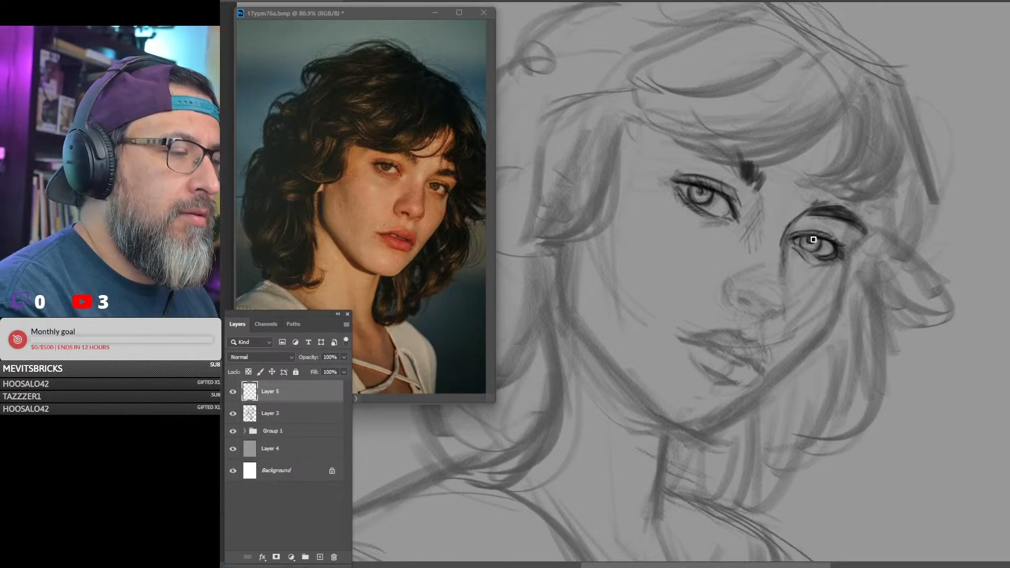
{"action": "key", "text": "bracketright"}
{"action": "key", "text": "bracketright"}
{"action": "key", "text": "bracketright"}
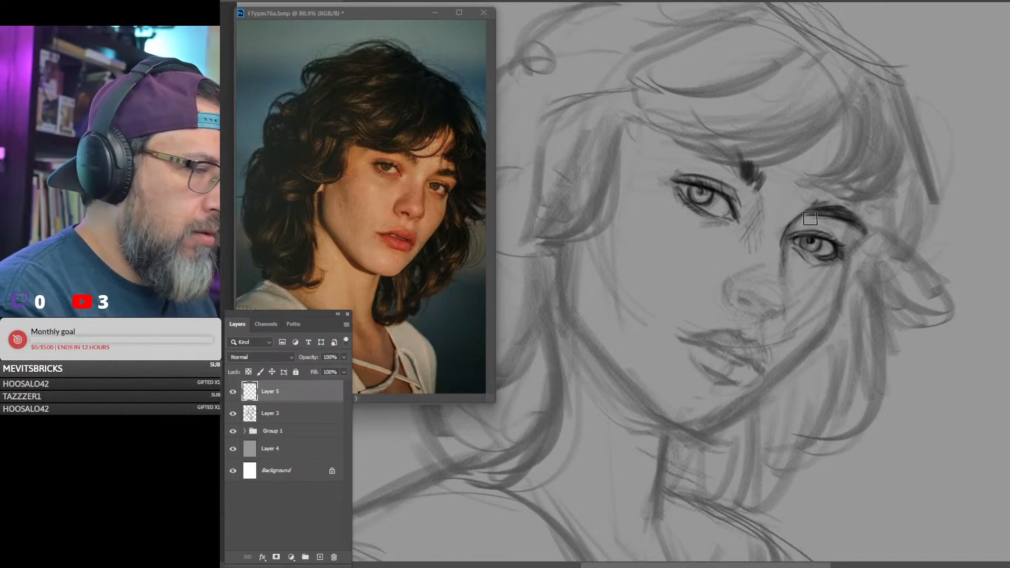
{"action": "key", "text": "bracketleft"}
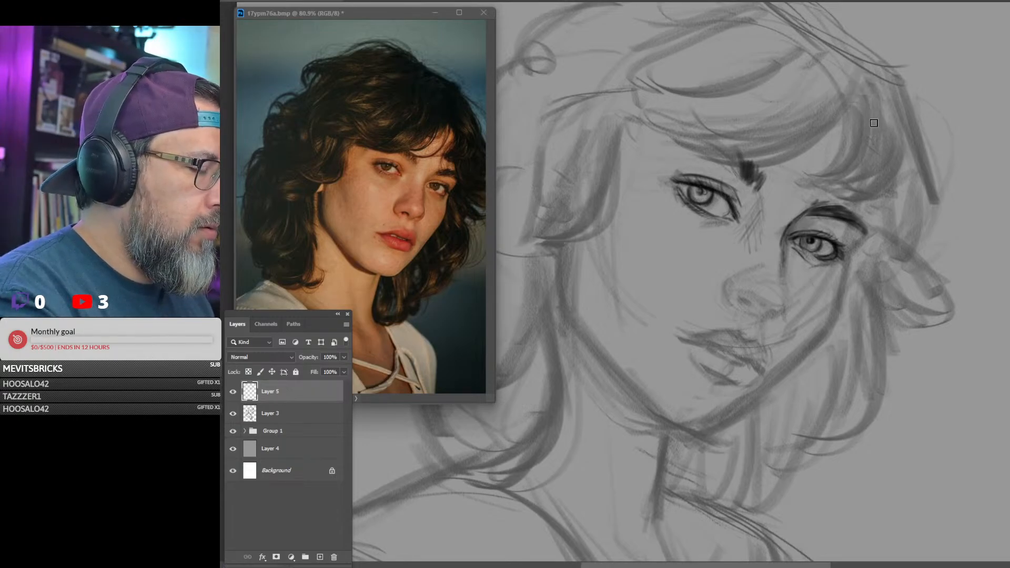
{"action": "key", "text": "bracketleft"}
{"action": "key", "text": "bracketleft"}
{"action": "mouse_move", "coordinate": [817, 210]}
{"action": "left_mouse_down"}
{"action": "mouse_move", "coordinate": [847, 257]}
{"action": "mouse_move", "coordinate": [858, 248]}
{"action": "mouse_move", "coordinate": [843, 267]}
{"action": "mouse_move", "coordinate": [838, 313]}
{"action": "left_mouse_up"}
{"action": "left_click_drag", "start_coordinate": [843, 277], "coordinate": [835, 312]}
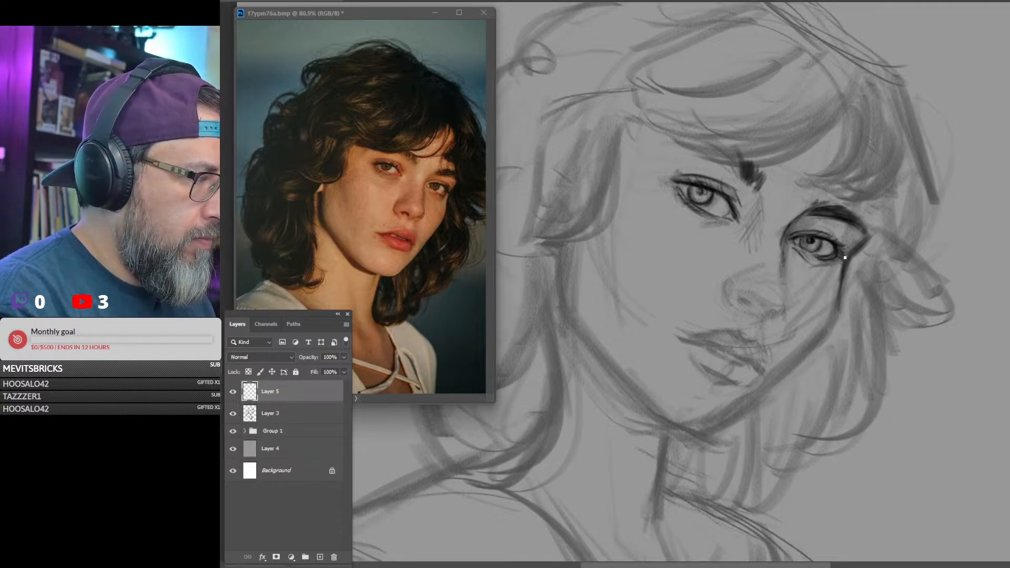
{"action": "mouse_move", "coordinate": [844, 265]}
{"action": "left_mouse_down"}
{"action": "mouse_move", "coordinate": [827, 328]}
{"action": "mouse_move", "coordinate": [795, 360]}
{"action": "left_mouse_up"}
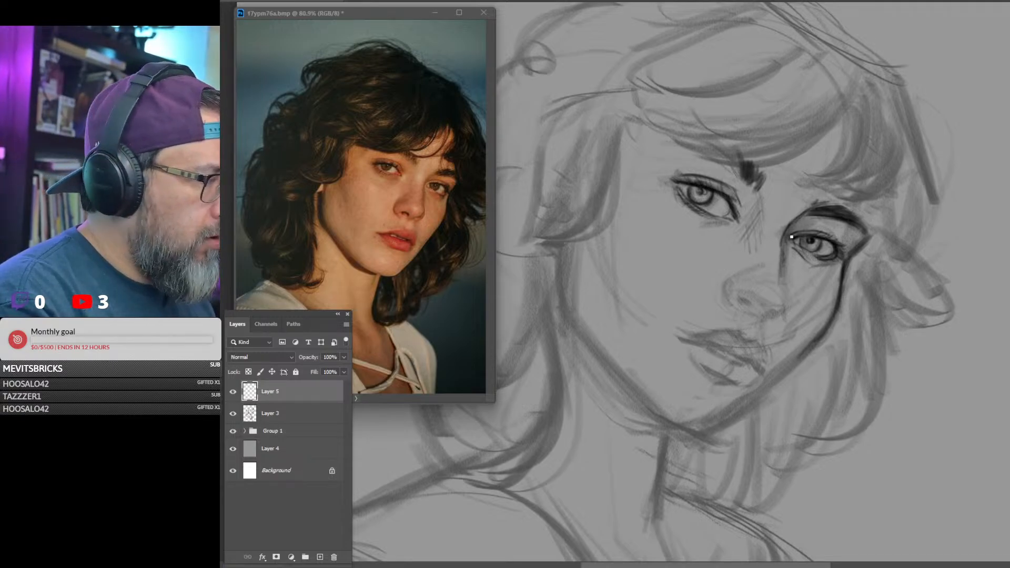
Darken the nose's far contour and nostrils, and define the lips with a darker parting line and far corner.
{"action": "left_click_drag", "start_coordinate": [783, 266], "coordinate": [785, 254]}
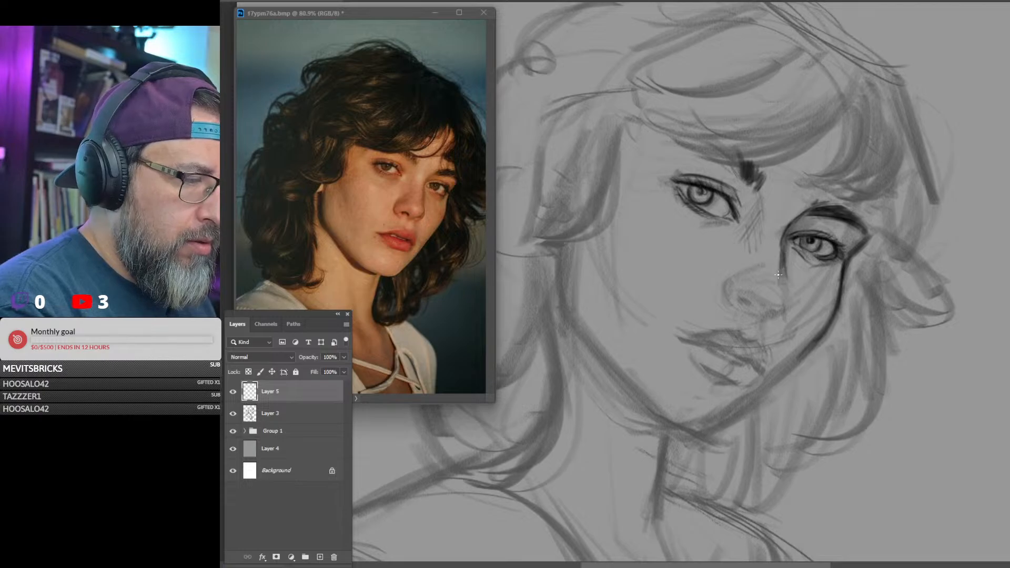
{"action": "mouse_move", "coordinate": [782, 304]}
{"action": "left_mouse_down"}
{"action": "mouse_move", "coordinate": [780, 287]}
{"action": "mouse_move", "coordinate": [760, 309]}
{"action": "left_mouse_up"}
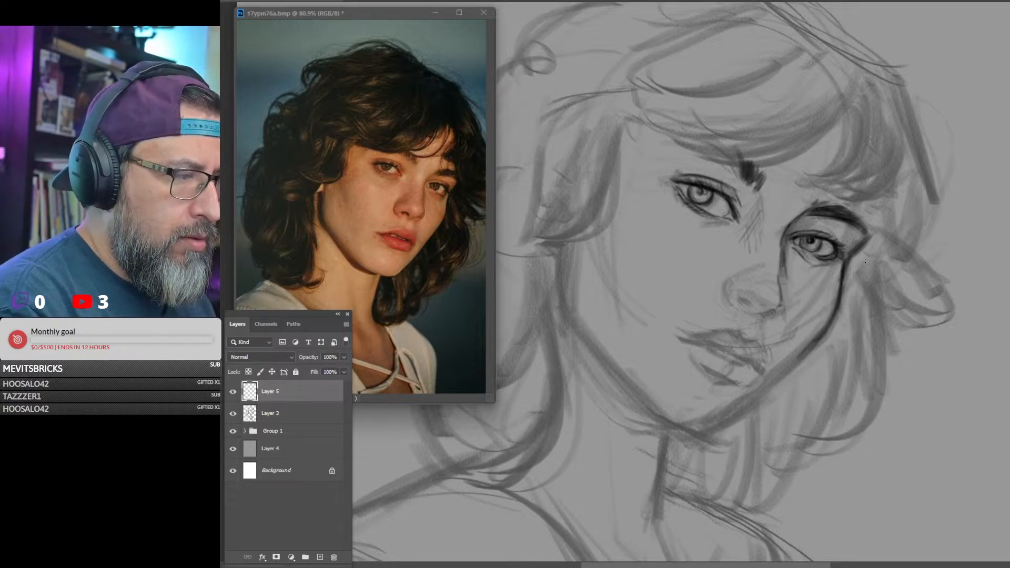
{"action": "mouse_move", "coordinate": [900, 286]}
{"action": "left_mouse_down"}
{"action": "mouse_move", "coordinate": [831, 300]}
{"action": "mouse_move", "coordinate": [899, 298]}
{"action": "left_mouse_up"}
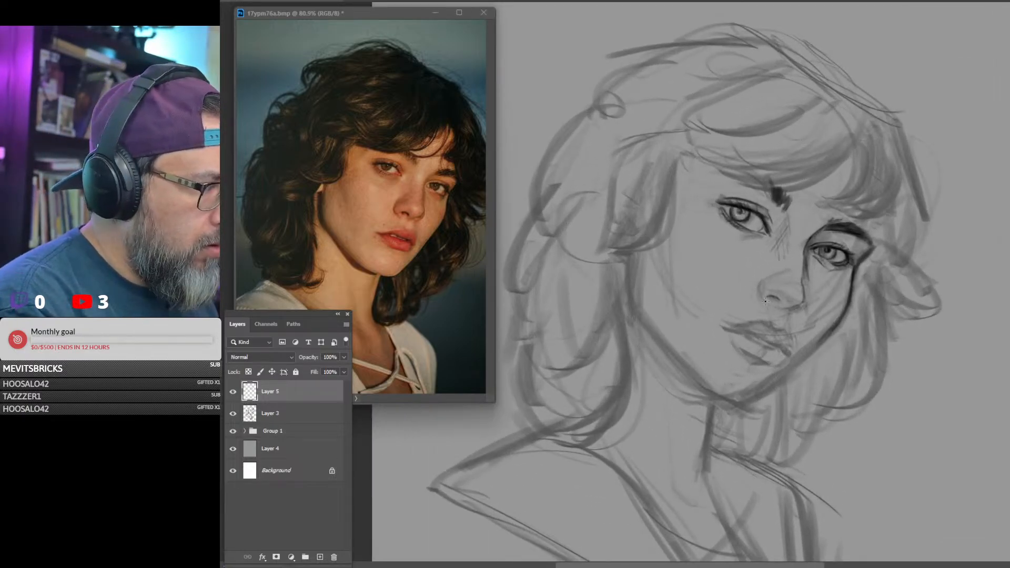
{"action": "mouse_move", "coordinate": [760, 297]}
{"action": "left_mouse_down"}
{"action": "mouse_move", "coordinate": [762, 282]}
{"action": "mouse_move", "coordinate": [760, 301]}
{"action": "left_mouse_up"}
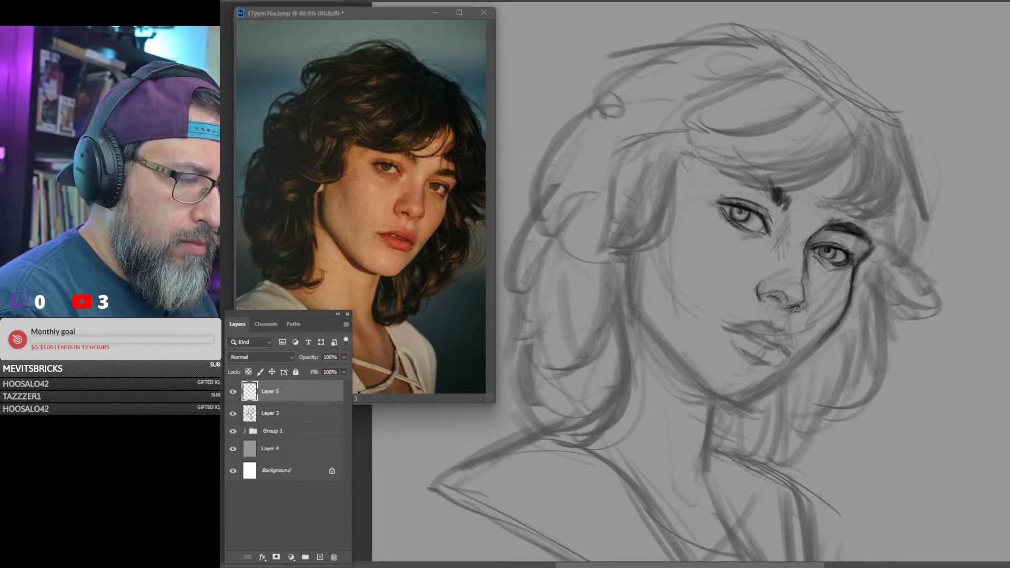
{"action": "left_click_drag", "start_coordinate": [792, 310], "coordinate": [805, 308]}
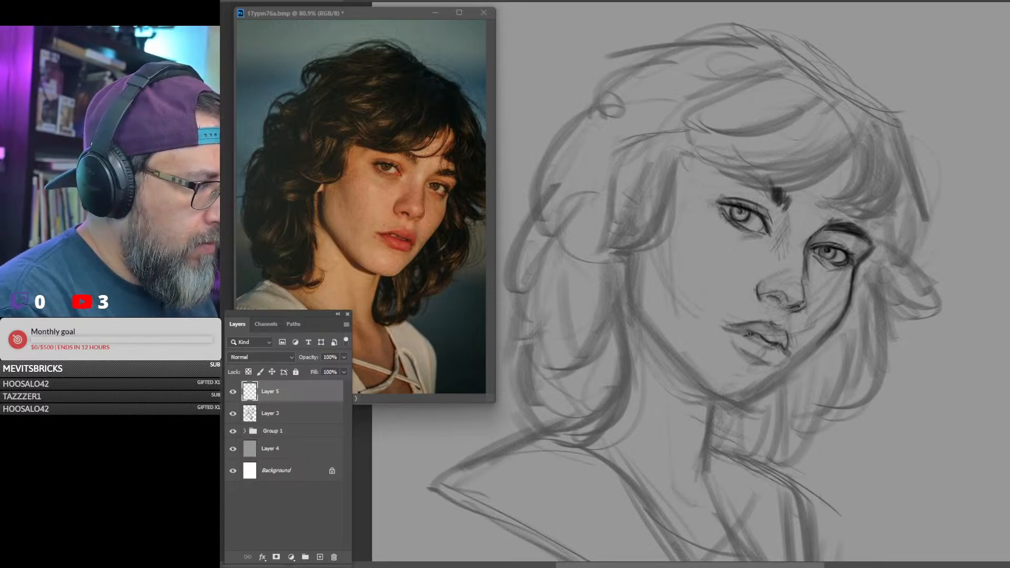
Darken the chin and the near jawline up toward the ear with repeated contour strokes.
{"action": "mouse_move", "coordinate": [744, 332]}
{"action": "left_mouse_down"}
{"action": "mouse_move", "coordinate": [778, 347]}
{"action": "mouse_move", "coordinate": [799, 374]}
{"action": "mouse_move", "coordinate": [758, 407]}
{"action": "mouse_move", "coordinate": [705, 392]}
{"action": "left_mouse_up"}
{"action": "left_click_drag", "start_coordinate": [762, 410], "coordinate": [697, 376]}
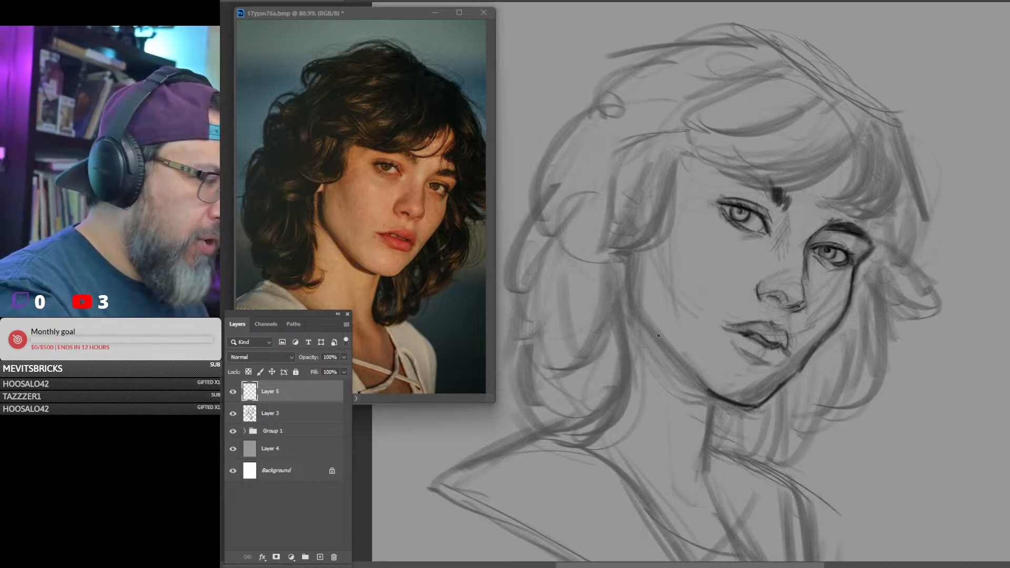
{"action": "left_click_drag", "start_coordinate": [648, 323], "coordinate": [700, 386]}
{"action": "left_click_drag", "start_coordinate": [668, 348], "coordinate": [699, 390]}
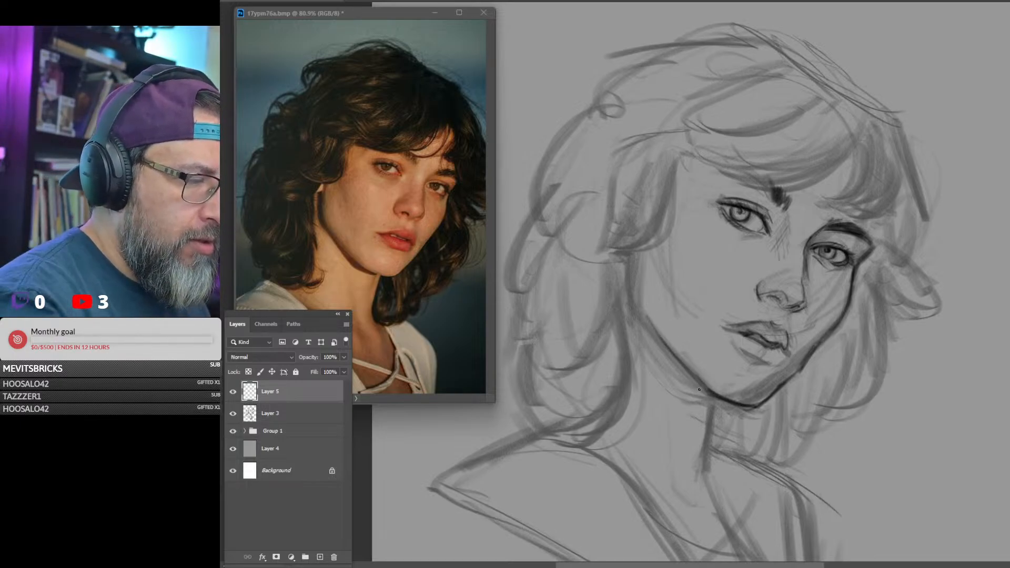
{"action": "left_click_drag", "start_coordinate": [643, 313], "coordinate": [651, 338]}
{"action": "mouse_move", "coordinate": [639, 265]}
{"action": "left_mouse_down"}
{"action": "mouse_move", "coordinate": [639, 303]}
{"action": "mouse_move", "coordinate": [672, 352]}
{"action": "left_mouse_up"}
{"action": "left_click_drag", "start_coordinate": [637, 303], "coordinate": [654, 324]}
{"action": "left_click_drag", "start_coordinate": [666, 345], "coordinate": [694, 375]}
{"action": "left_click_drag", "start_coordinate": [648, 314], "coordinate": [708, 390]}
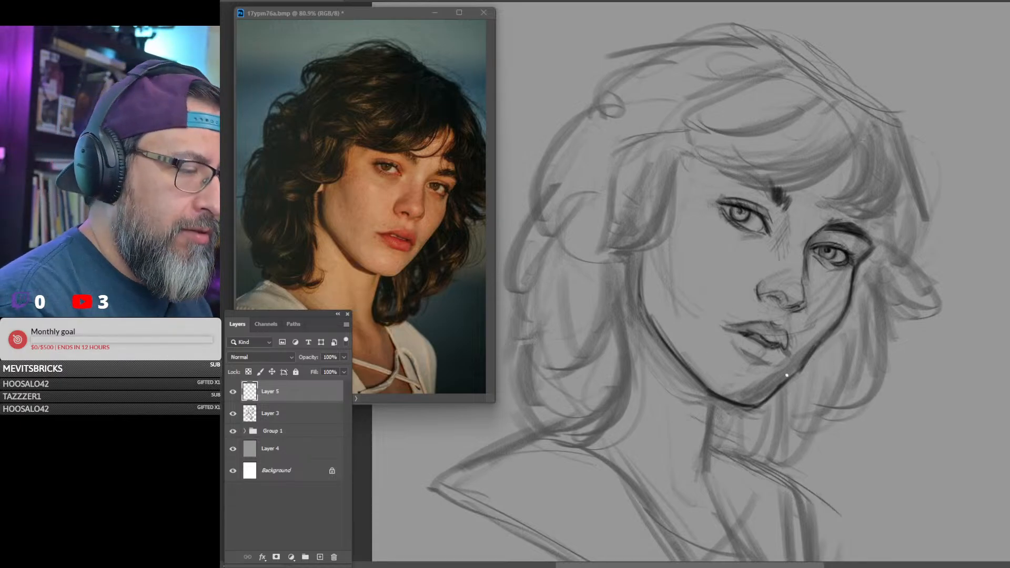
Darken the neck line below the chin and check the sketch mirrored horizontally.
{"action": "mouse_move", "coordinate": [776, 389]}
{"action": "left_mouse_down"}
{"action": "mouse_move", "coordinate": [723, 406]}
{"action": "mouse_move", "coordinate": [708, 453]}
{"action": "left_mouse_up"}
{"action": "left_click_drag", "start_coordinate": [715, 406], "coordinate": [705, 485]}
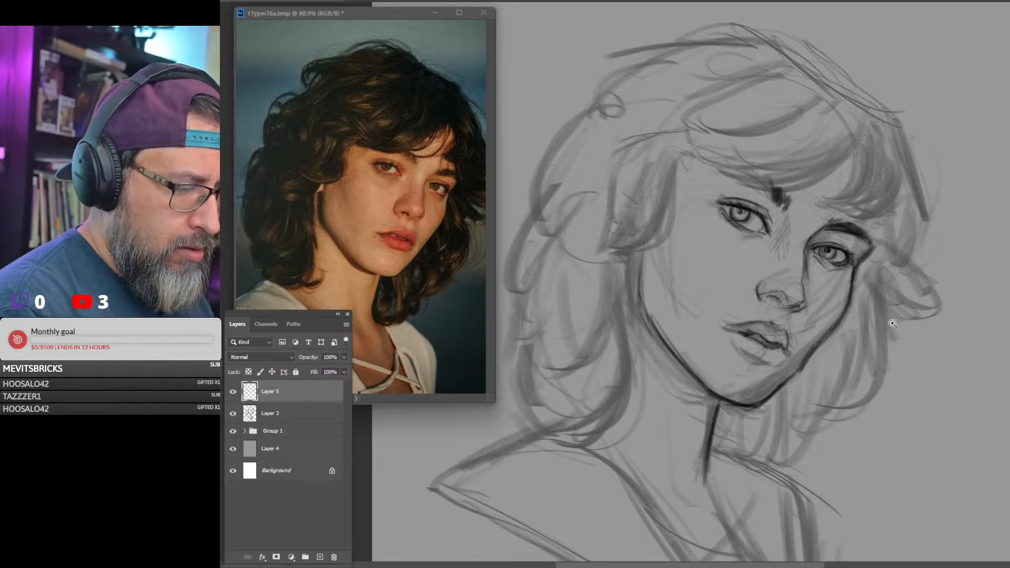
{"action": "mouse_move", "coordinate": [880, 347]}
{"action": "left_mouse_down"}
{"action": "mouse_move", "coordinate": [842, 368]}
{"action": "mouse_move", "coordinate": [868, 367]}
{"action": "left_mouse_up"}
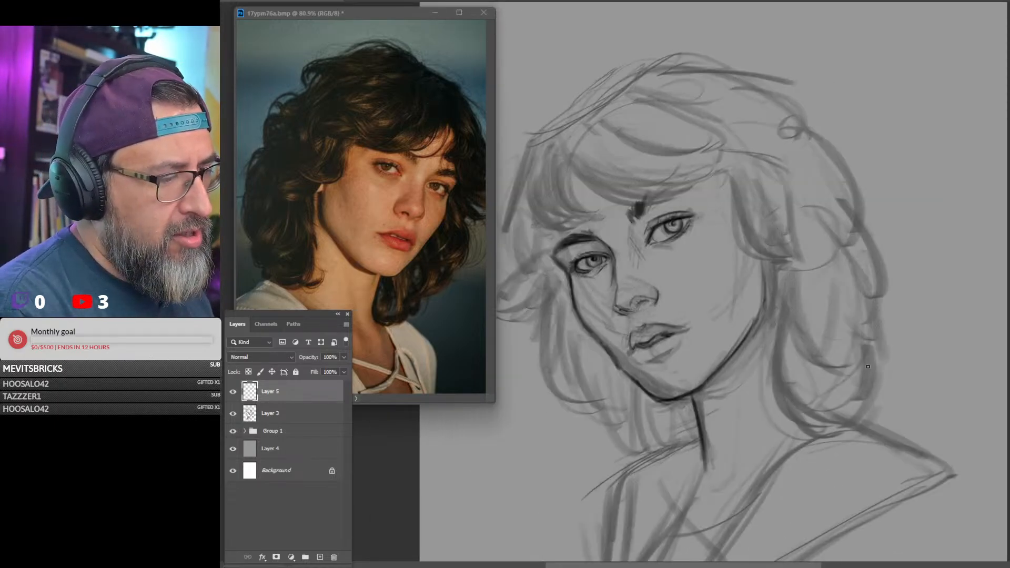
{"action": "key", "text": "ctrl+shift+h"}
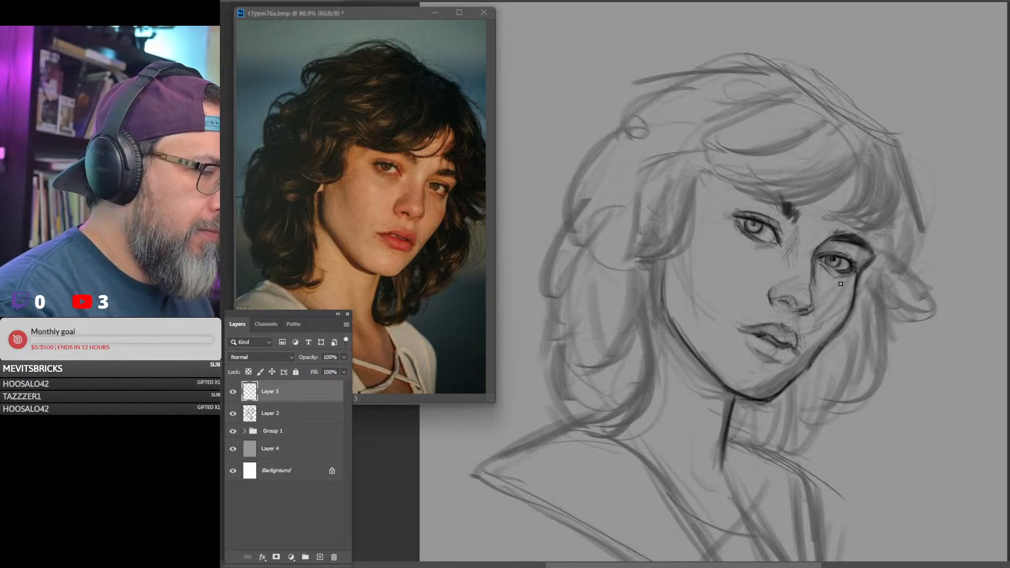
Reinforce the far jawline beside the chin and refine the lips, darkening the lower lip and the near mouth corner.
{"action": "left_click_drag", "start_coordinate": [816, 357], "coordinate": [771, 391]}
{"action": "left_click_drag", "start_coordinate": [795, 373], "coordinate": [766, 393]}
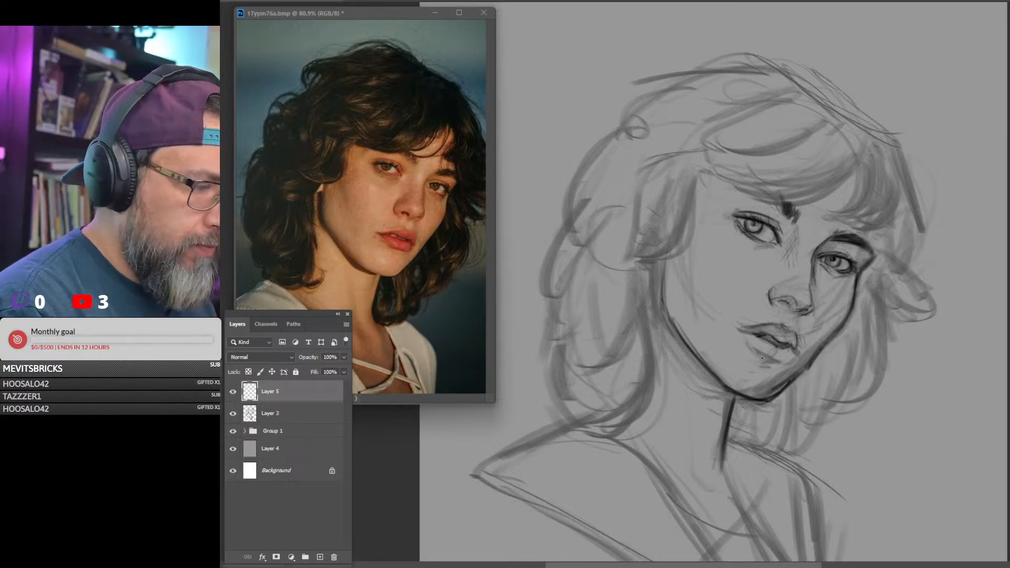
{"action": "mouse_move", "coordinate": [761, 358]}
{"action": "left_mouse_down"}
{"action": "mouse_move", "coordinate": [792, 360]}
{"action": "mouse_move", "coordinate": [740, 332]}
{"action": "left_mouse_up"}
{"action": "mouse_move", "coordinate": [755, 333]}
{"action": "left_mouse_down"}
{"action": "mouse_move", "coordinate": [744, 330]}
{"action": "mouse_move", "coordinate": [760, 326]}
{"action": "mouse_move", "coordinate": [738, 330]}
{"action": "left_mouse_up"}
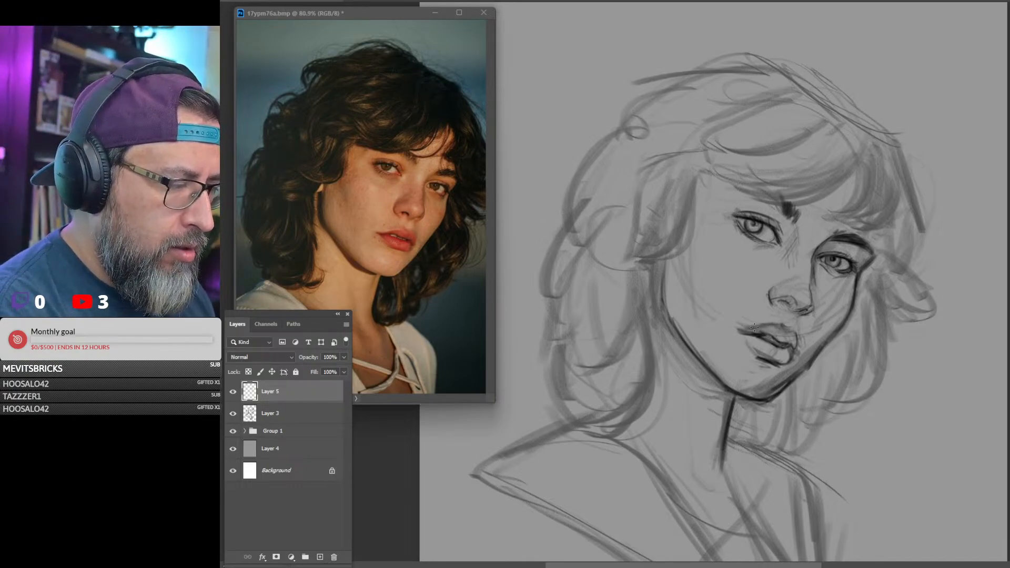
{"action": "mouse_move", "coordinate": [755, 327]}
{"action": "left_mouse_down"}
{"action": "mouse_move", "coordinate": [735, 329]}
{"action": "mouse_move", "coordinate": [772, 329]}
{"action": "left_mouse_up"}
{"action": "left_click_drag", "start_coordinate": [752, 326], "coordinate": [735, 328]}
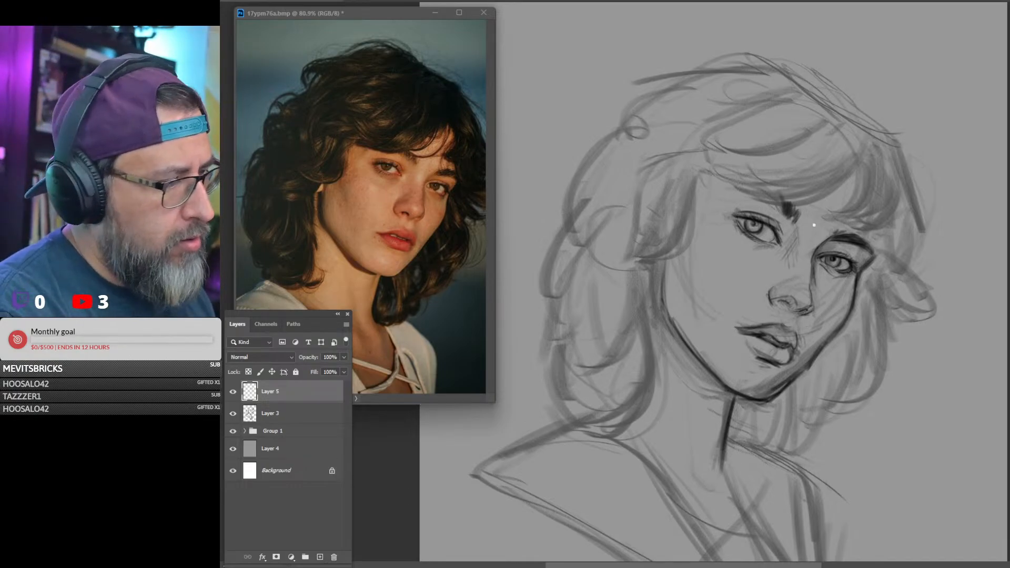
Touch up the near eyebrow's inner end and darken the lower edge of the swept fringe above it.
{"action": "left_click_drag", "start_coordinate": [795, 214], "coordinate": [790, 204]}
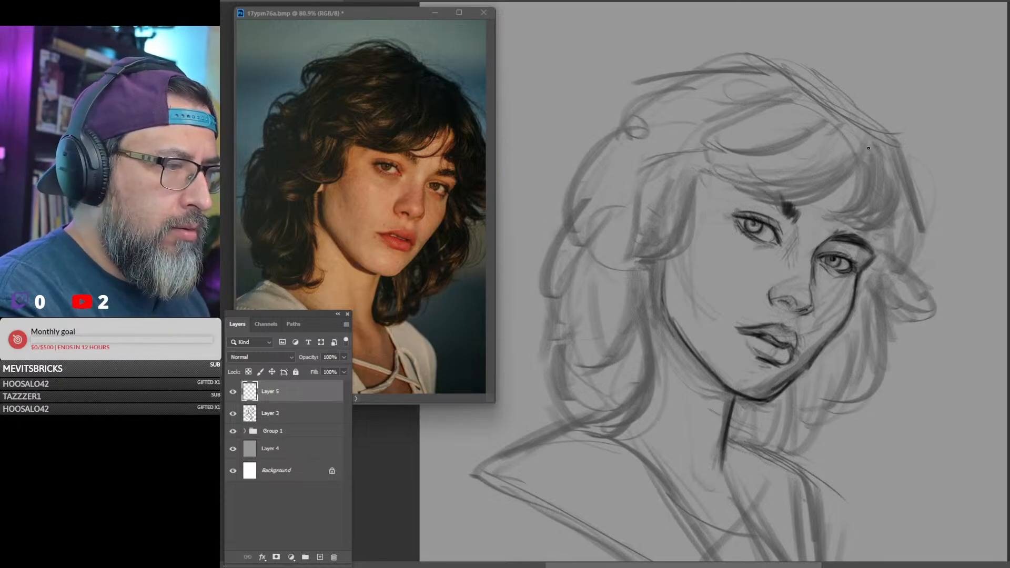
{"action": "left_click_drag", "start_coordinate": [868, 152], "coordinate": [784, 197]}
{"action": "left_click_drag", "start_coordinate": [837, 178], "coordinate": [776, 200]}
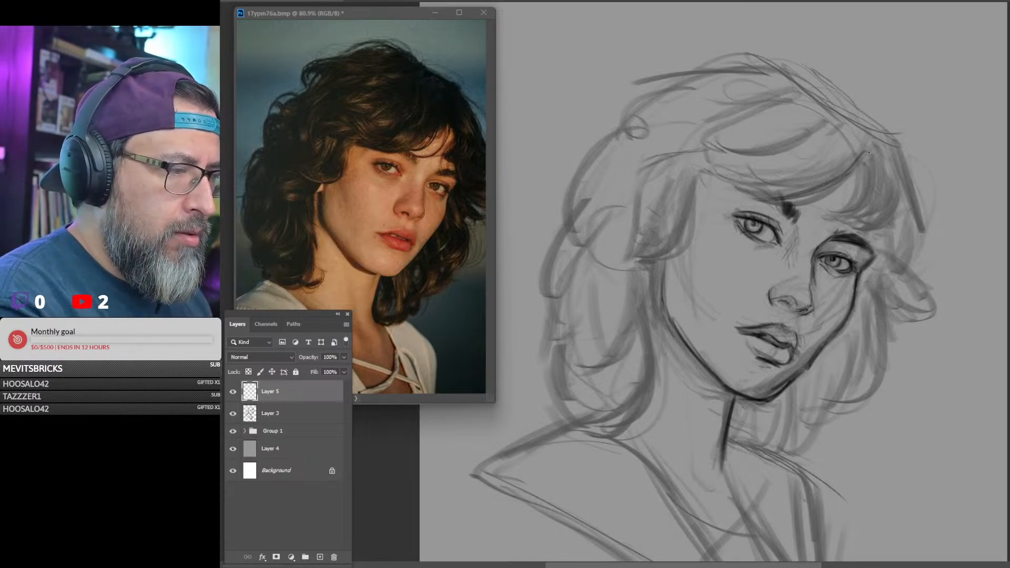
{"action": "left_click_drag", "start_coordinate": [866, 153], "coordinate": [785, 199]}
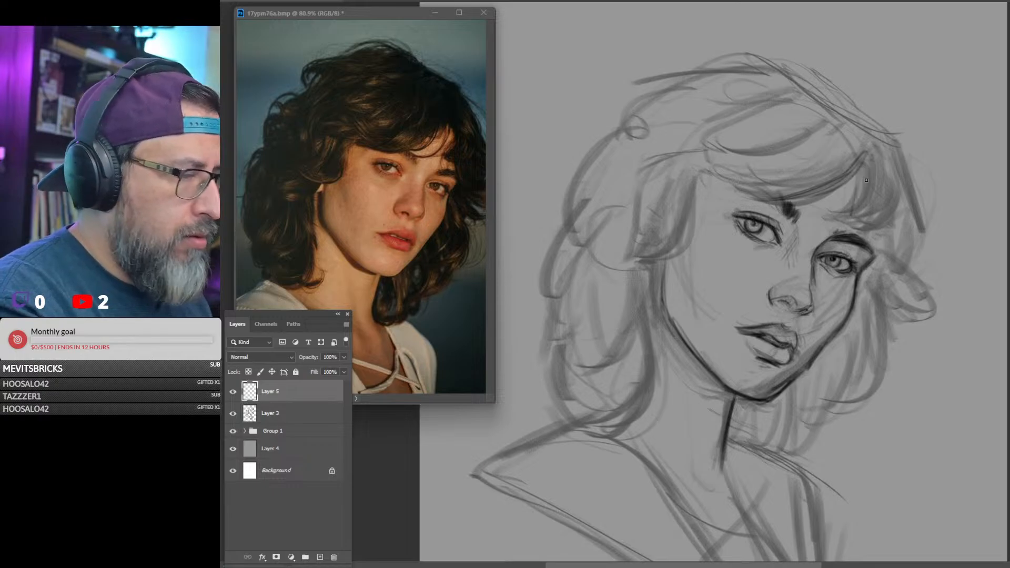
Darken the far-side hair locks from the fringe past the temple and down around the outer curl below the jaw.
{"action": "mouse_move", "coordinate": [866, 180]}
{"action": "left_mouse_down"}
{"action": "mouse_move", "coordinate": [825, 226]}
{"action": "mouse_move", "coordinate": [891, 217]}
{"action": "mouse_move", "coordinate": [867, 237]}
{"action": "left_mouse_up"}
{"action": "left_click_drag", "start_coordinate": [894, 203], "coordinate": [852, 238]}
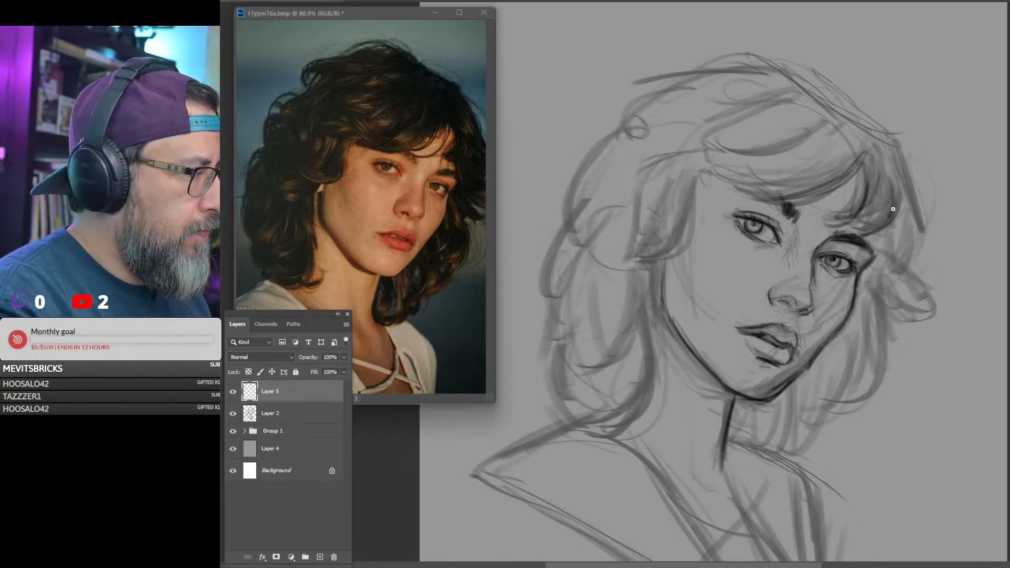
{"action": "mouse_move", "coordinate": [894, 172]}
{"action": "left_mouse_down"}
{"action": "mouse_move", "coordinate": [851, 227]}
{"action": "mouse_move", "coordinate": [872, 264]}
{"action": "left_mouse_up"}
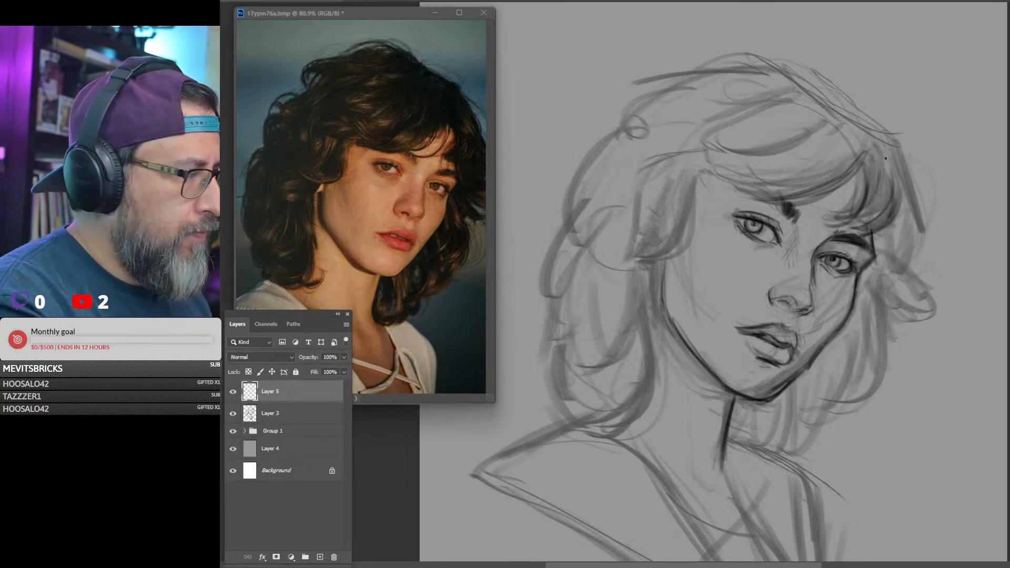
{"action": "mouse_move", "coordinate": [885, 158]}
{"action": "left_mouse_down"}
{"action": "mouse_move", "coordinate": [912, 258]}
{"action": "mouse_move", "coordinate": [894, 276]}
{"action": "mouse_move", "coordinate": [870, 351]}
{"action": "left_mouse_up"}
{"action": "mouse_move", "coordinate": [886, 284]}
{"action": "left_mouse_down"}
{"action": "mouse_move", "coordinate": [847, 405]}
{"action": "mouse_move", "coordinate": [804, 416]}
{"action": "left_mouse_up"}
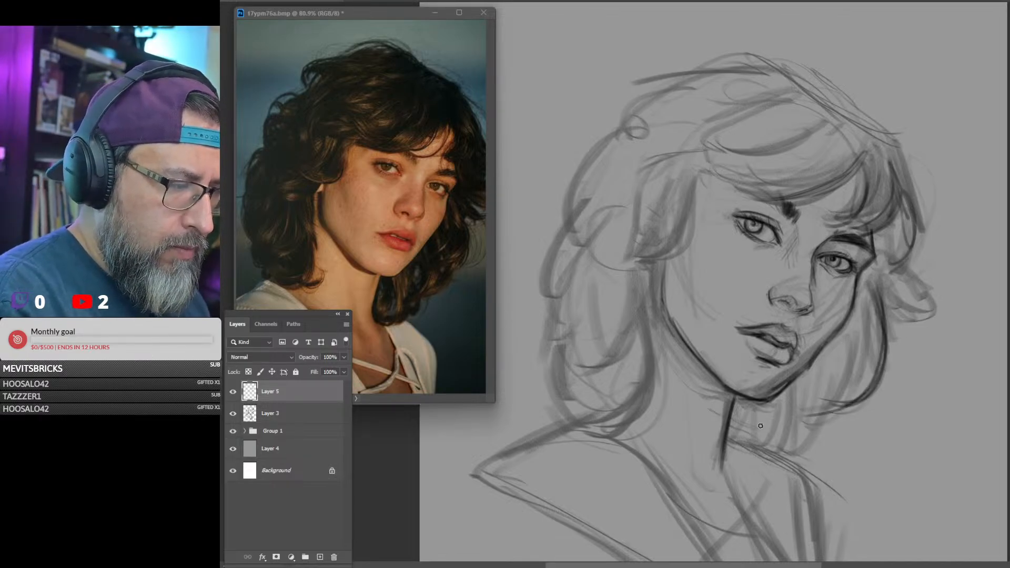
Define the near-side curls beside the temple and ear with darker curved strands and a rounded outer lock.
{"action": "left_click_drag", "start_coordinate": [689, 176], "coordinate": [655, 250]}
{"action": "left_click_drag", "start_coordinate": [681, 200], "coordinate": [631, 257]}
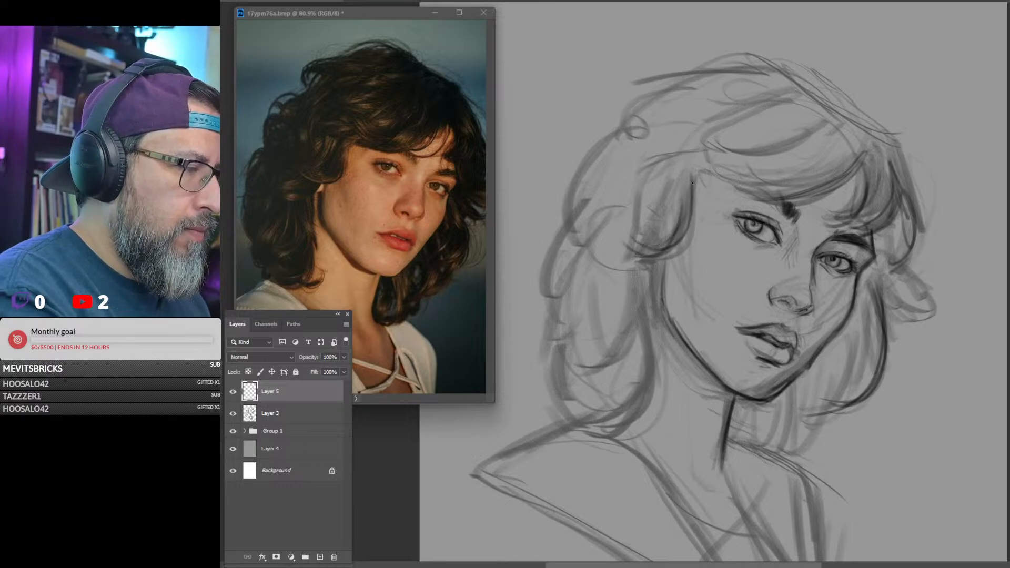
{"action": "left_click_drag", "start_coordinate": [693, 181], "coordinate": [605, 245]}
{"action": "left_click_drag", "start_coordinate": [669, 171], "coordinate": [644, 216]}
{"action": "mouse_move", "coordinate": [659, 168]}
{"action": "left_mouse_down"}
{"action": "mouse_move", "coordinate": [630, 221]}
{"action": "mouse_move", "coordinate": [615, 228]}
{"action": "left_mouse_up"}
{"action": "left_click_drag", "start_coordinate": [671, 169], "coordinate": [669, 186]}
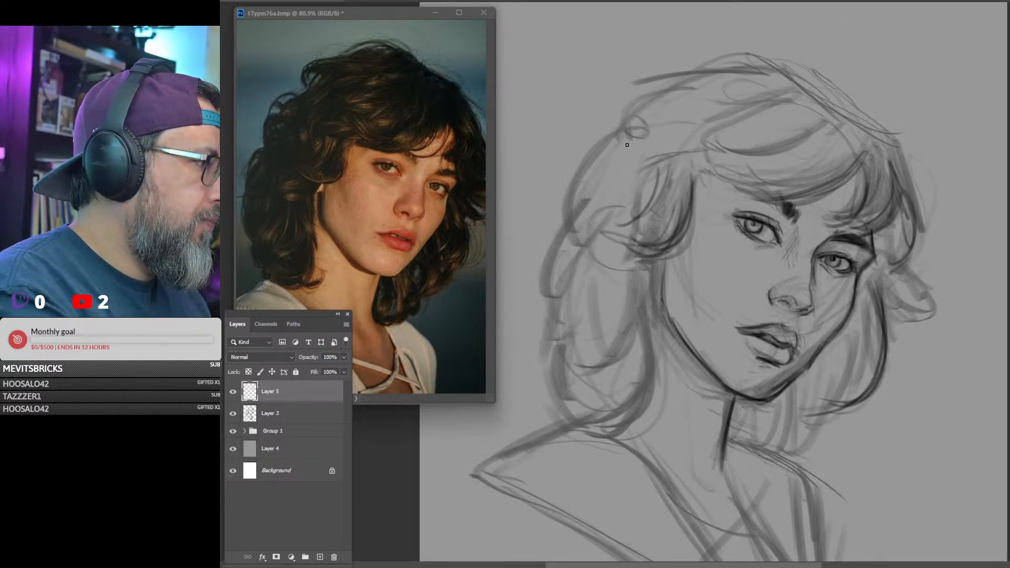
{"action": "mouse_move", "coordinate": [643, 153]}
{"action": "left_mouse_down"}
{"action": "mouse_move", "coordinate": [622, 150]}
{"action": "mouse_move", "coordinate": [576, 206]}
{"action": "mouse_move", "coordinate": [595, 222]}
{"action": "left_mouse_up"}
Draw sweeping hair strands below the near ear, curving outward through the lower curls.
{"action": "left_click_drag", "start_coordinate": [636, 285], "coordinate": [623, 303]}
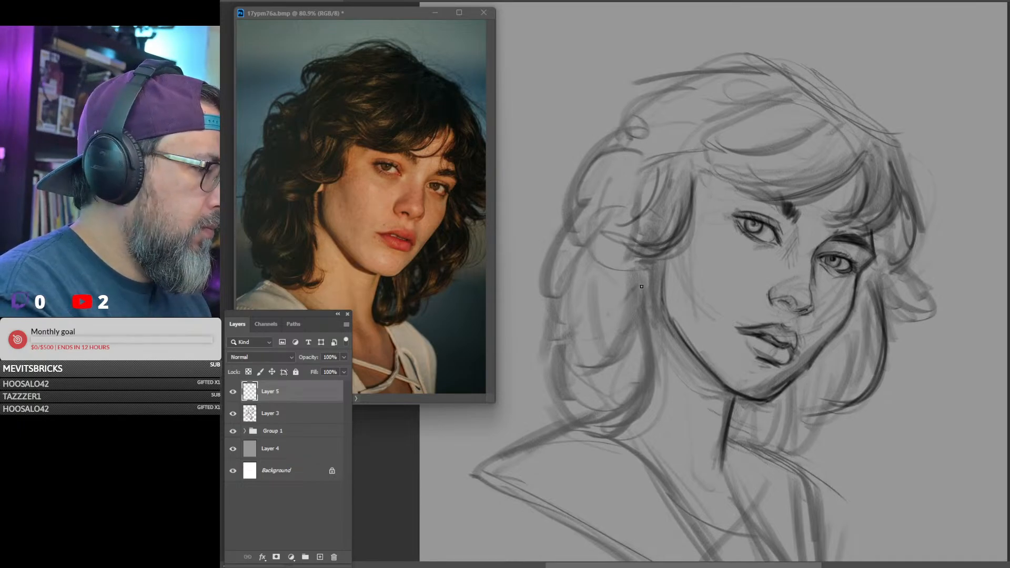
{"action": "left_click_drag", "start_coordinate": [660, 255], "coordinate": [599, 329]}
{"action": "left_click_drag", "start_coordinate": [650, 285], "coordinate": [594, 313]}
{"action": "mouse_move", "coordinate": [639, 254]}
{"action": "left_mouse_down"}
{"action": "mouse_move", "coordinate": [572, 284]}
{"action": "mouse_move", "coordinate": [574, 307]}
{"action": "left_mouse_up"}
Strengthen the fringe's lower edge and draw curved strands from the crown down into the far side of the fringe.
{"action": "left_click_drag", "start_coordinate": [865, 158], "coordinate": [794, 190]}
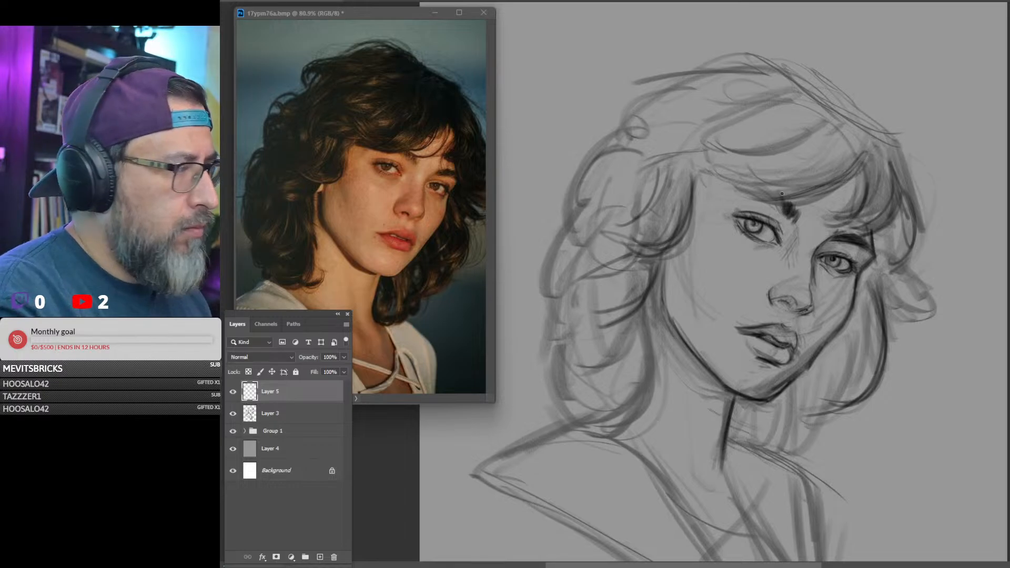
{"action": "left_click_drag", "start_coordinate": [835, 87], "coordinate": [854, 185]}
{"action": "mouse_move", "coordinate": [836, 105]}
{"action": "left_mouse_down"}
{"action": "mouse_move", "coordinate": [846, 184]}
{"action": "mouse_move", "coordinate": [839, 174]}
{"action": "left_mouse_up"}
{"action": "mouse_move", "coordinate": [832, 75]}
{"action": "left_mouse_down"}
{"action": "mouse_move", "coordinate": [889, 119]}
{"action": "mouse_move", "coordinate": [893, 183]}
{"action": "left_mouse_up"}
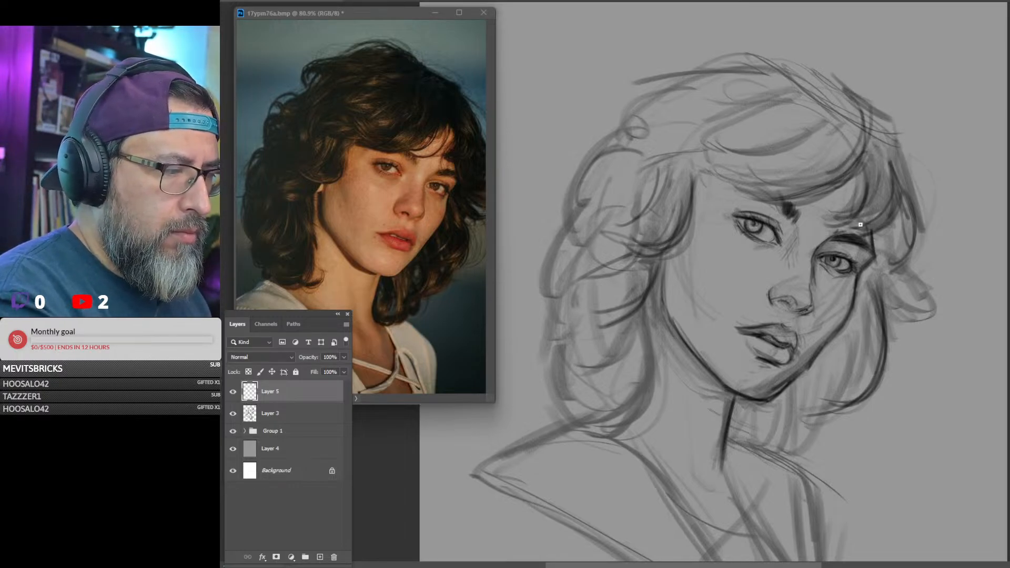
Flip the portrait sketch and the reference photo back horizontally and compare the whole drawing with the photo.
{"action": "key", "text": "ctrl+shift+h"}
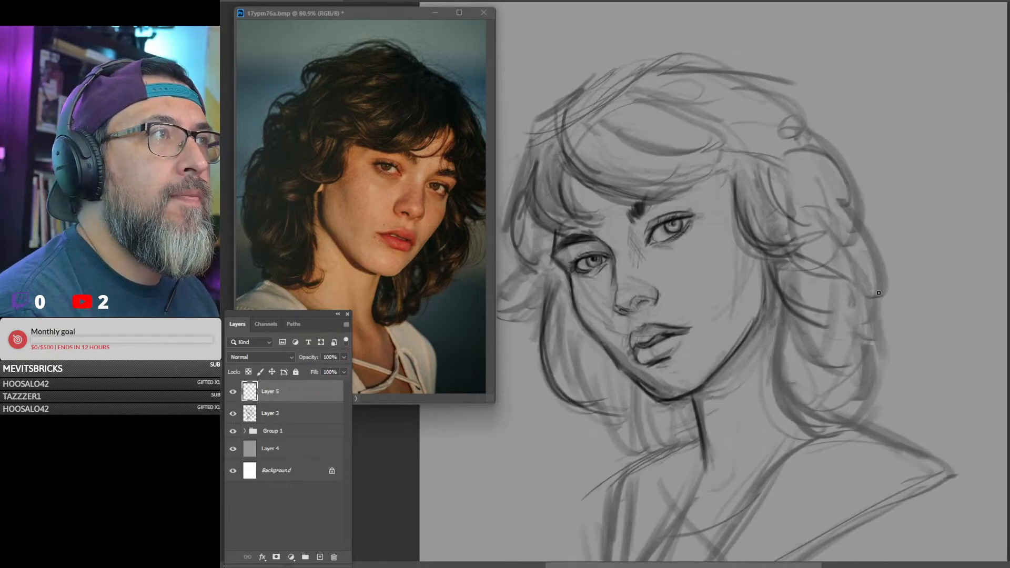
{"action": "right_click", "coordinate": [798, 231]}
{"action": "left_click", "coordinate": [957, 436]}
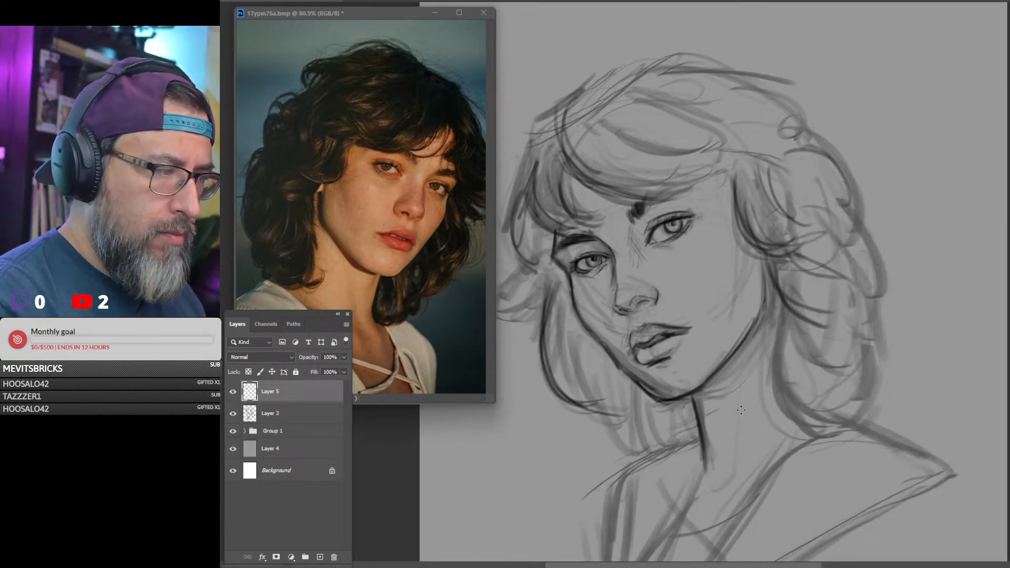
{"action": "mouse_move", "coordinate": [913, 266]}
{"action": "left_mouse_down"}
{"action": "mouse_move", "coordinate": [887, 274]}
{"action": "mouse_move", "coordinate": [899, 276]}
{"action": "left_mouse_up"}
{"action": "key", "text": "ctrl+Tab"}
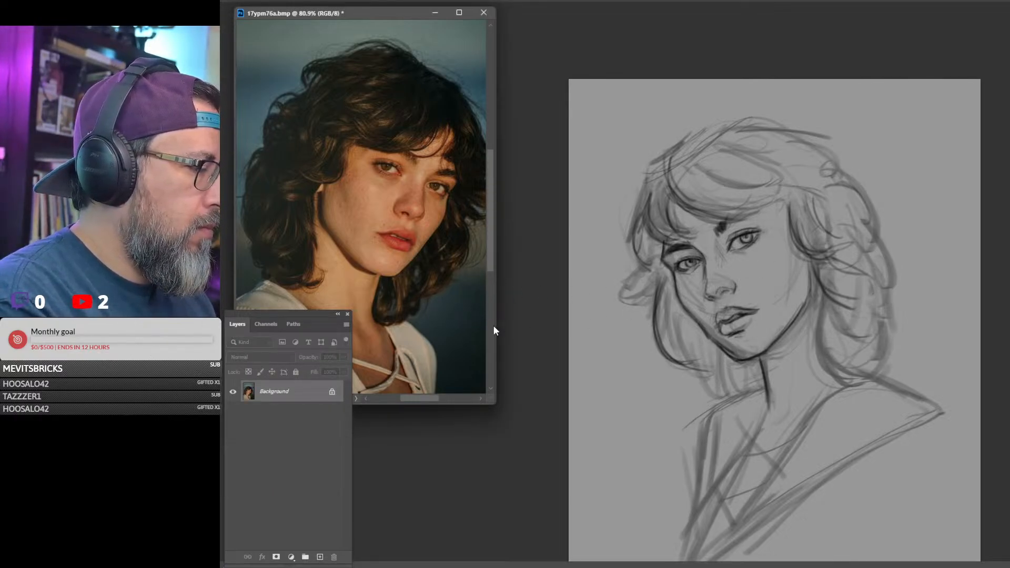
{"action": "key", "text": "ctrl+shift+h"}
{"action": "left_click", "coordinate": [895, 249]}
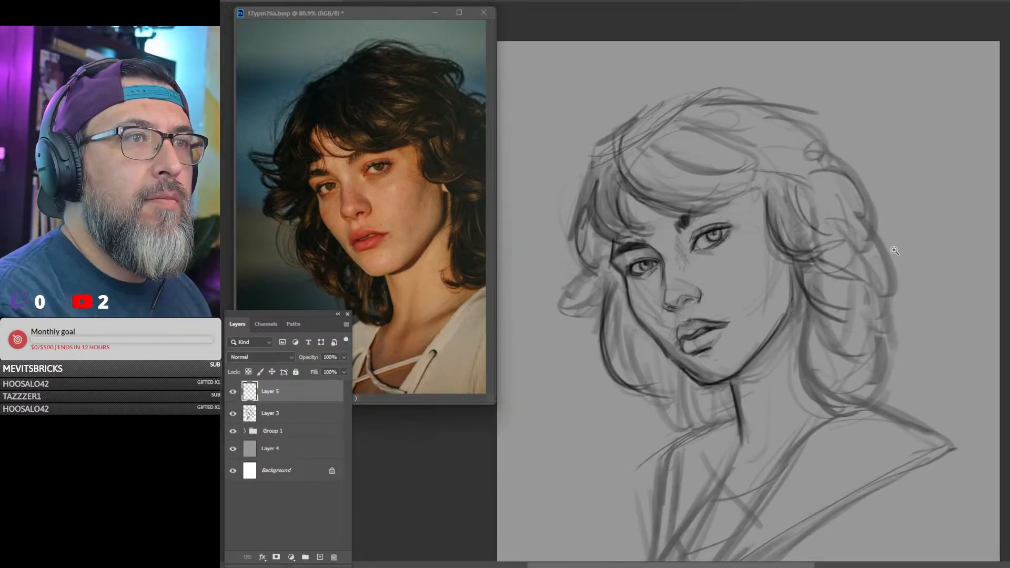
{"action": "mouse_move", "coordinate": [894, 251]}
{"action": "left_mouse_down"}
{"action": "mouse_move", "coordinate": [858, 255]}
{"action": "mouse_move", "coordinate": [888, 258]}
{"action": "mouse_move", "coordinate": [879, 233]}
{"action": "left_mouse_up"}
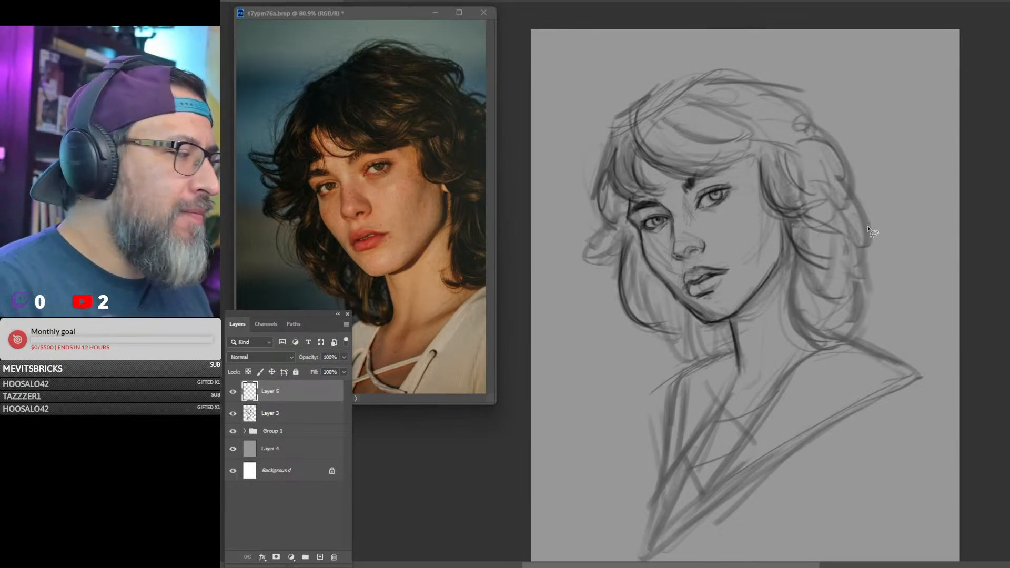
Reframe the reference photo on the head, then darken the near-side curl beside the temple with thick curved strokes along the forehead edge.
{"action": "left_click", "coordinate": [460, 241]}
{"action": "left_click_drag", "start_coordinate": [461, 206], "coordinate": [424, 244]}
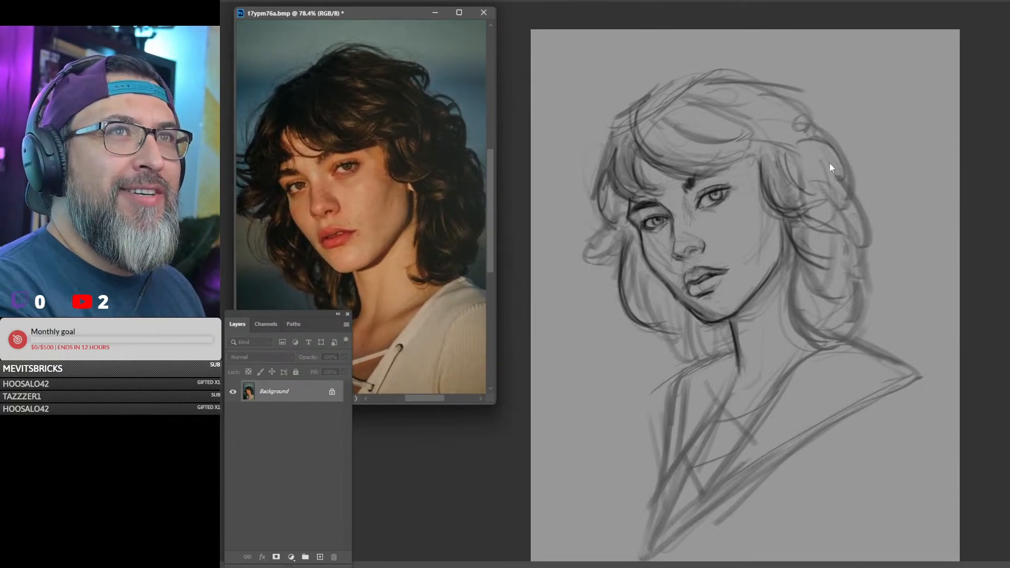
{"action": "left_click", "coordinate": [774, 173]}
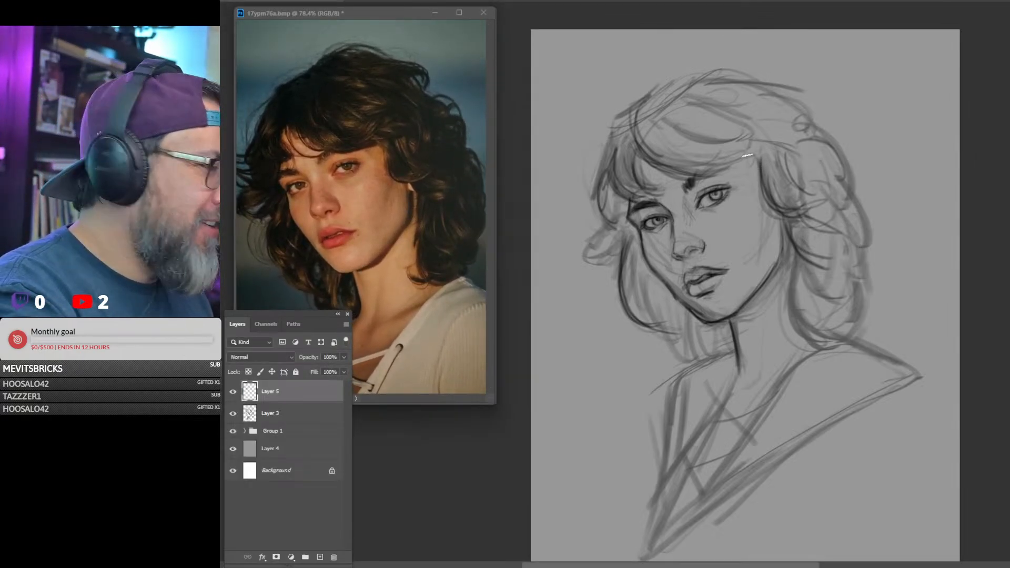
{"action": "mouse_move", "coordinate": [761, 174]}
{"action": "left_mouse_down"}
{"action": "mouse_move", "coordinate": [781, 213]}
{"action": "mouse_move", "coordinate": [802, 213]}
{"action": "left_mouse_up"}
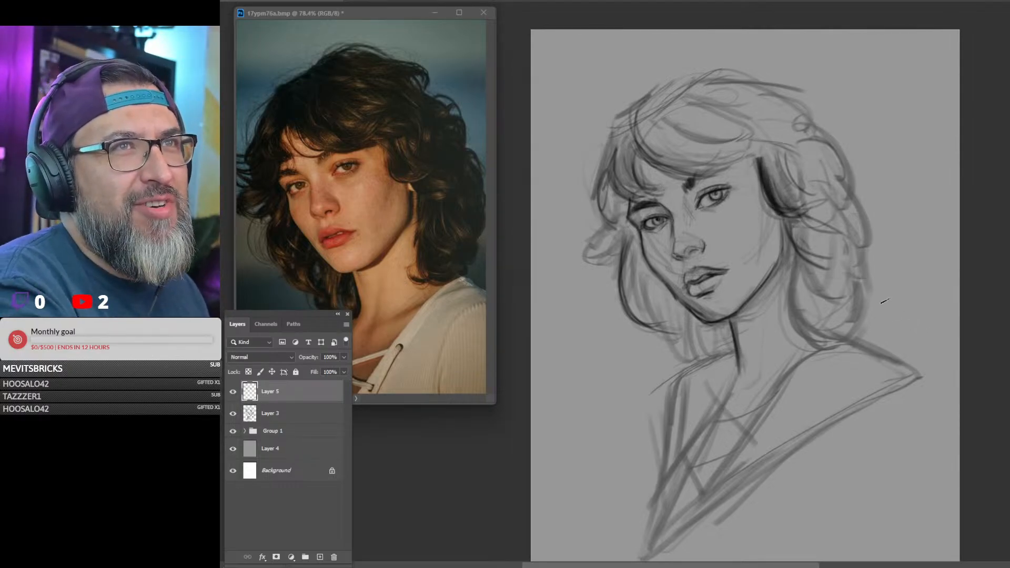
{"action": "mouse_move", "coordinate": [771, 176]}
{"action": "left_mouse_down"}
{"action": "mouse_move", "coordinate": [789, 205]}
{"action": "mouse_move", "coordinate": [785, 196]}
{"action": "left_mouse_up"}
{"action": "left_click_drag", "start_coordinate": [777, 150], "coordinate": [799, 183]}
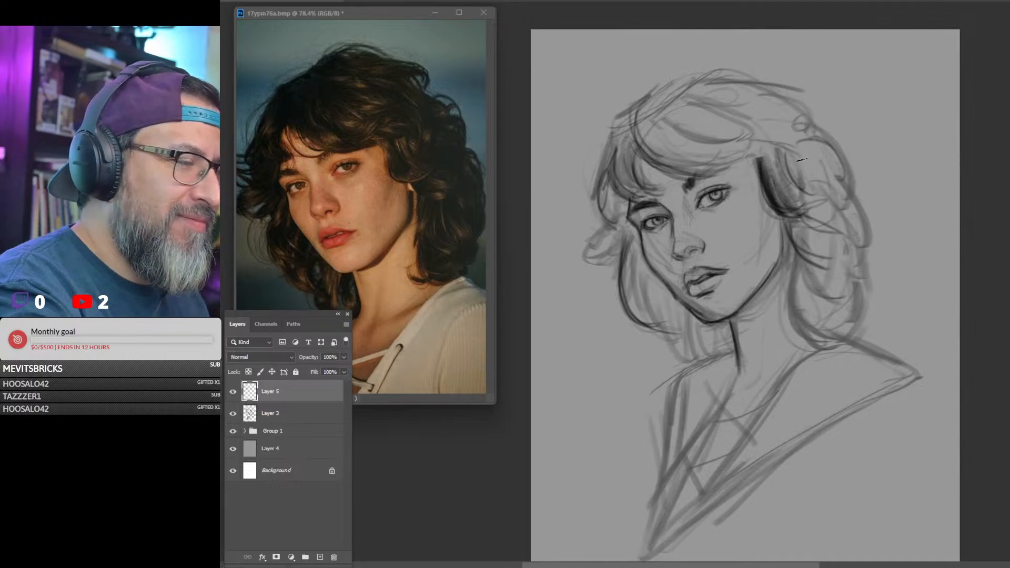
{"action": "left_click_drag", "start_coordinate": [758, 147], "coordinate": [666, 173]}
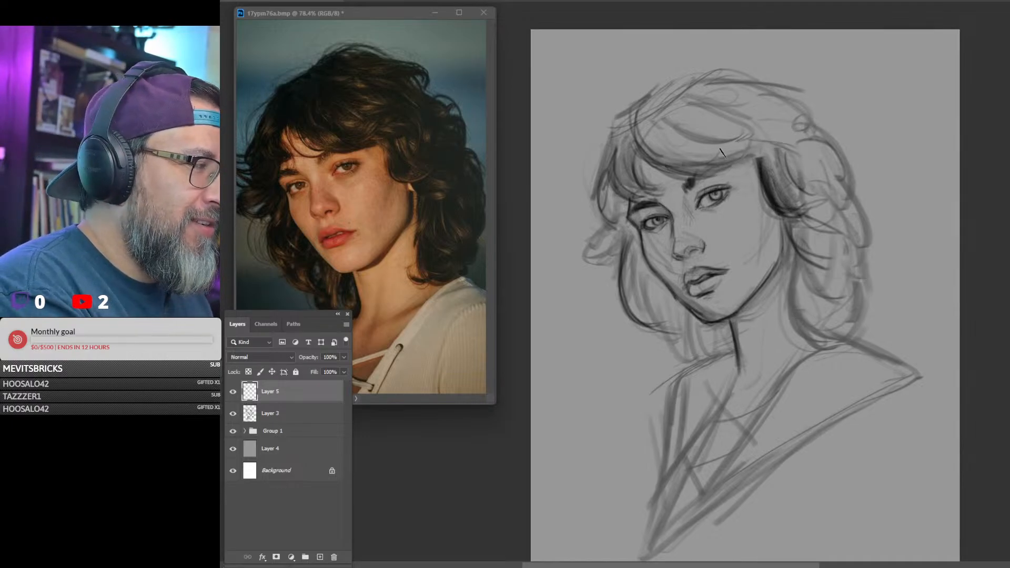
Darken the outer edge of the far-side hair from the hairline down into the flicked-out curl beside the cheek.
{"action": "mouse_move", "coordinate": [640, 120]}
{"action": "left_mouse_down"}
{"action": "mouse_move", "coordinate": [627, 130]}
{"action": "mouse_move", "coordinate": [632, 154]}
{"action": "mouse_move", "coordinate": [624, 143]}
{"action": "mouse_move", "coordinate": [608, 163]}
{"action": "left_mouse_up"}
{"action": "left_click_drag", "start_coordinate": [610, 124], "coordinate": [584, 182]}
{"action": "mouse_move", "coordinate": [616, 143]}
{"action": "left_mouse_down"}
{"action": "mouse_move", "coordinate": [587, 227]}
{"action": "mouse_move", "coordinate": [592, 179]}
{"action": "mouse_move", "coordinate": [584, 225]}
{"action": "left_mouse_up"}
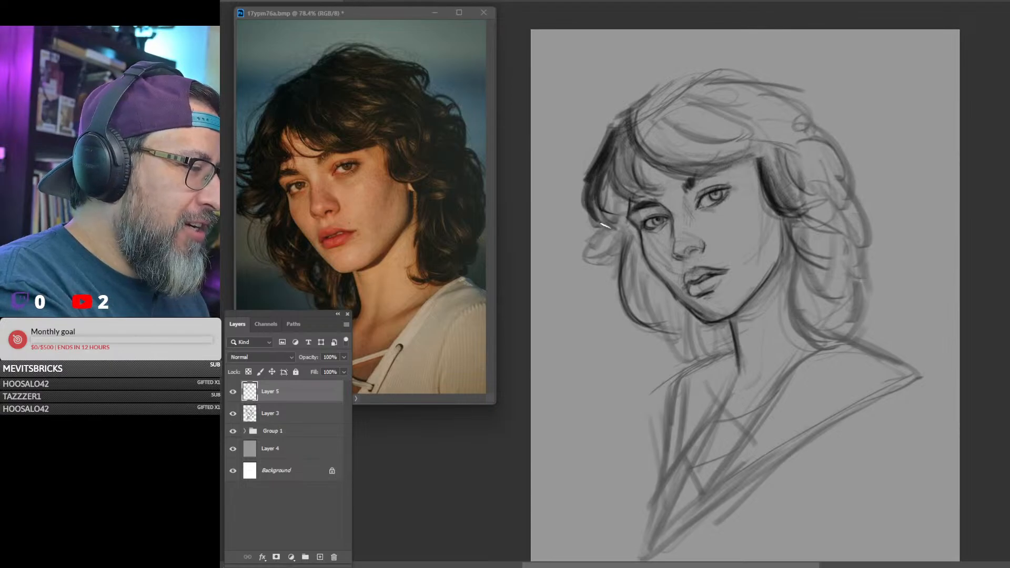
{"action": "left_click_drag", "start_coordinate": [614, 165], "coordinate": [599, 259]}
{"action": "mouse_move", "coordinate": [622, 210]}
{"action": "left_mouse_down"}
{"action": "mouse_move", "coordinate": [582, 251]}
{"action": "mouse_move", "coordinate": [588, 272]}
{"action": "left_mouse_up"}
{"action": "left_click_drag", "start_coordinate": [619, 243], "coordinate": [597, 272]}
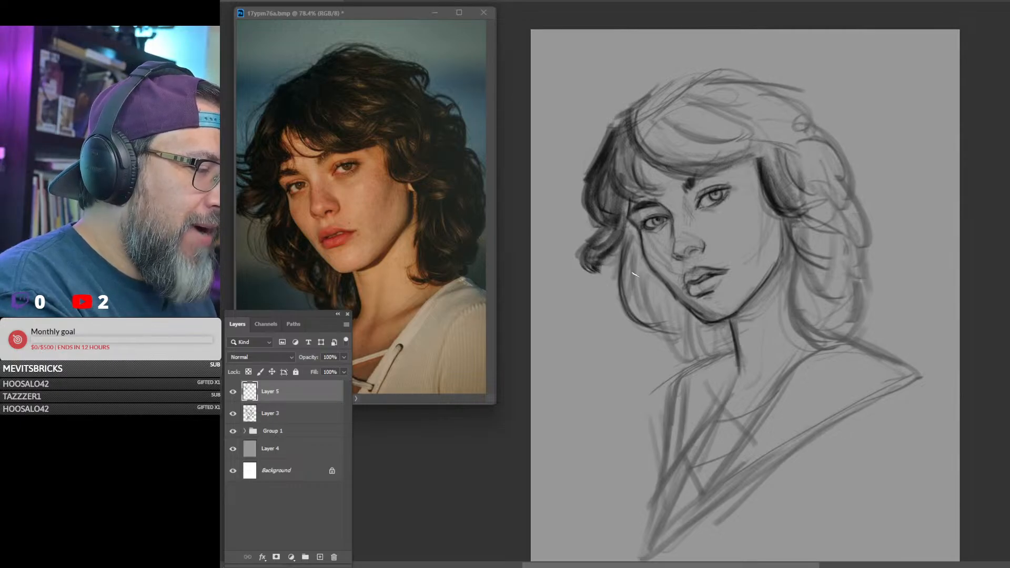
Fill the far-side hair behind the cheek with dark vertical strokes and strengthen the adjoining face contour down to the chin.
{"action": "mouse_move", "coordinate": [629, 228]}
{"action": "left_mouse_down"}
{"action": "mouse_move", "coordinate": [602, 274]}
{"action": "mouse_move", "coordinate": [618, 245]}
{"action": "mouse_move", "coordinate": [611, 282]}
{"action": "mouse_move", "coordinate": [632, 315]}
{"action": "left_mouse_up"}
{"action": "mouse_move", "coordinate": [639, 257]}
{"action": "left_mouse_down"}
{"action": "mouse_move", "coordinate": [638, 322]}
{"action": "mouse_move", "coordinate": [655, 310]}
{"action": "mouse_move", "coordinate": [632, 318]}
{"action": "left_mouse_up"}
{"action": "mouse_move", "coordinate": [644, 284]}
{"action": "left_mouse_down"}
{"action": "mouse_move", "coordinate": [668, 317]}
{"action": "mouse_move", "coordinate": [647, 326]}
{"action": "left_mouse_up"}
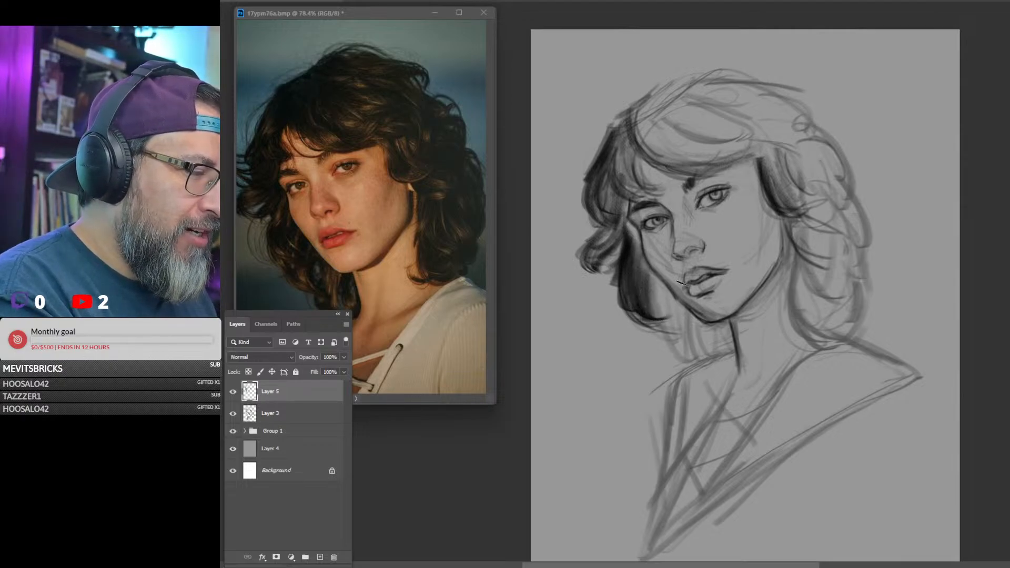
{"action": "mouse_move", "coordinate": [639, 221]}
{"action": "left_mouse_down"}
{"action": "mouse_move", "coordinate": [646, 262]}
{"action": "mouse_move", "coordinate": [707, 322]}
{"action": "left_mouse_up"}
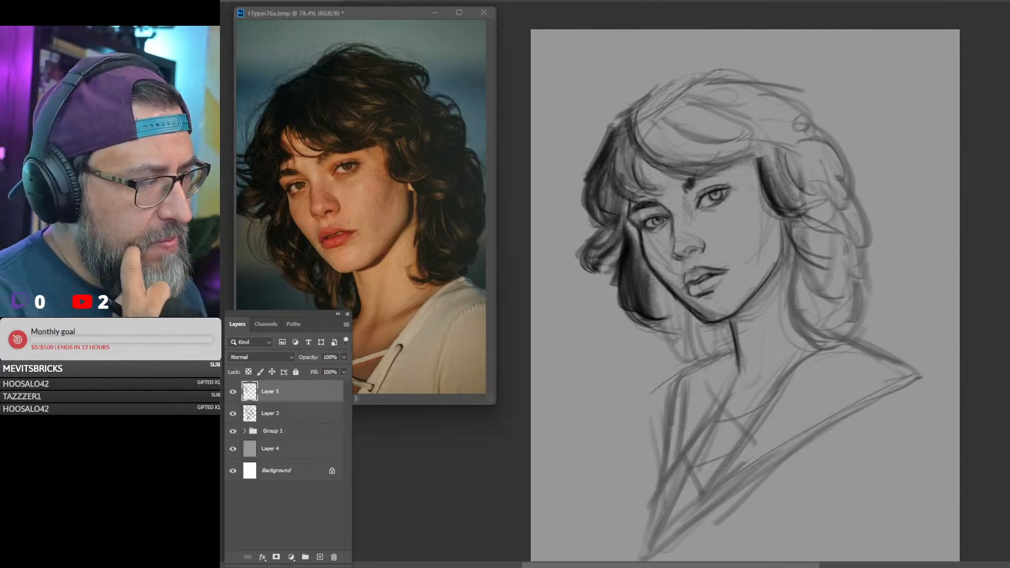
Thicken the near-side jawline from the ear to the chin and draw a dark curved edge where the hair meets the neck.
{"action": "left_click_drag", "start_coordinate": [783, 218], "coordinate": [789, 244]}
{"action": "mouse_move", "coordinate": [784, 220]}
{"action": "left_mouse_down"}
{"action": "mouse_move", "coordinate": [750, 316]}
{"action": "mouse_move", "coordinate": [783, 271]}
{"action": "left_mouse_up"}
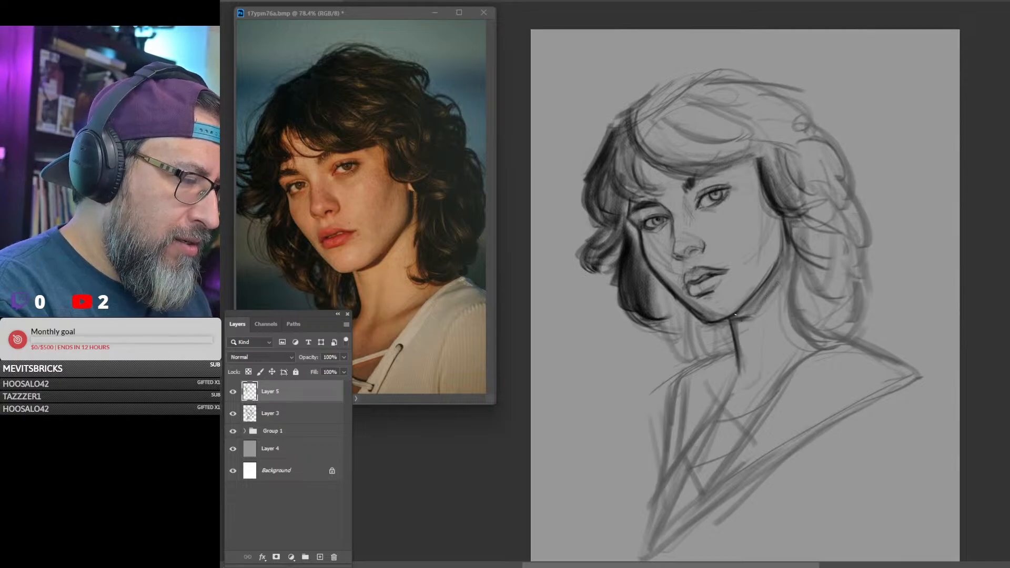
{"action": "mouse_move", "coordinate": [736, 315]}
{"action": "left_mouse_down"}
{"action": "mouse_move", "coordinate": [787, 261]}
{"action": "mouse_move", "coordinate": [753, 302]}
{"action": "left_mouse_up"}
{"action": "left_click_drag", "start_coordinate": [786, 263], "coordinate": [739, 321]}
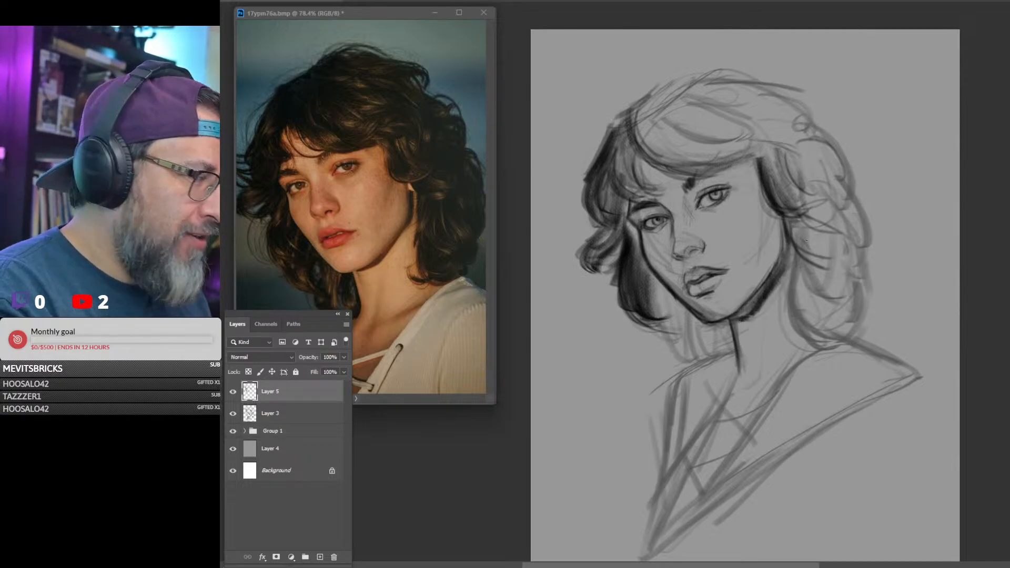
{"action": "mouse_move", "coordinate": [806, 241]}
{"action": "left_mouse_down"}
{"action": "mouse_move", "coordinate": [787, 298]}
{"action": "mouse_move", "coordinate": [802, 339]}
{"action": "mouse_move", "coordinate": [803, 257]}
{"action": "mouse_move", "coordinate": [816, 340]}
{"action": "mouse_move", "coordinate": [823, 236]}
{"action": "mouse_move", "coordinate": [782, 323]}
{"action": "mouse_move", "coordinate": [808, 324]}
{"action": "mouse_move", "coordinate": [778, 343]}
{"action": "left_mouse_up"}
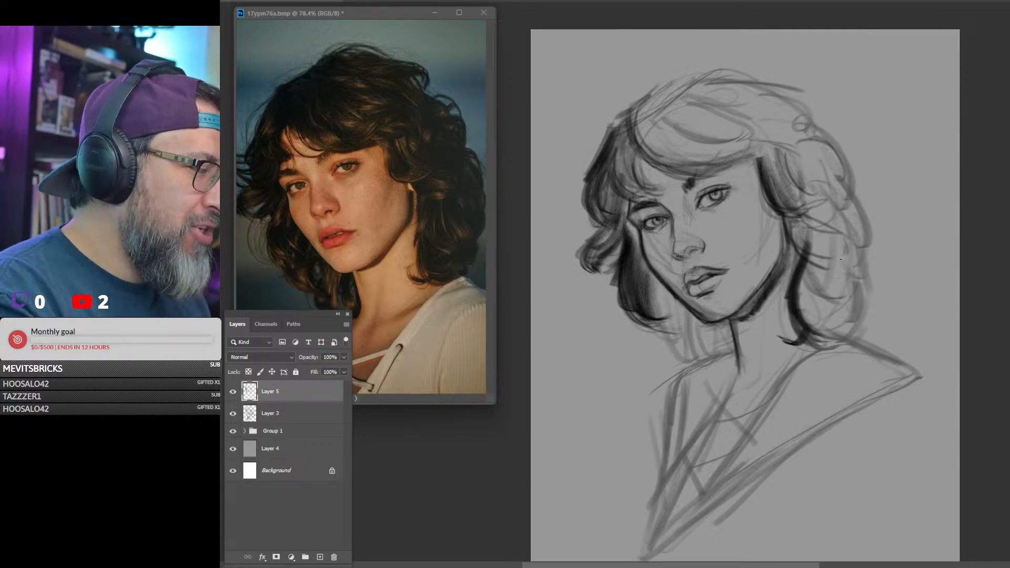
Outline the near-side hair silhouette with bold scalloped strokes from the lower curls up to the crown.
{"action": "left_click_drag", "start_coordinate": [853, 264], "coordinate": [869, 327]}
{"action": "mouse_move", "coordinate": [863, 317]}
{"action": "left_mouse_down"}
{"action": "mouse_move", "coordinate": [845, 332]}
{"action": "mouse_move", "coordinate": [813, 347]}
{"action": "left_mouse_up"}
{"action": "left_click_drag", "start_coordinate": [854, 200], "coordinate": [879, 276]}
{"action": "mouse_move", "coordinate": [862, 208]}
{"action": "left_mouse_down"}
{"action": "mouse_move", "coordinate": [877, 281]}
{"action": "mouse_move", "coordinate": [875, 257]}
{"action": "left_mouse_up"}
{"action": "left_click_drag", "start_coordinate": [857, 258], "coordinate": [874, 276]}
{"action": "mouse_move", "coordinate": [827, 152]}
{"action": "left_mouse_down"}
{"action": "mouse_move", "coordinate": [864, 230]}
{"action": "mouse_move", "coordinate": [867, 202]}
{"action": "left_mouse_up"}
{"action": "left_click_drag", "start_coordinate": [861, 201], "coordinate": [871, 218]}
{"action": "mouse_move", "coordinate": [825, 141]}
{"action": "left_mouse_down"}
{"action": "mouse_move", "coordinate": [845, 158]}
{"action": "mouse_move", "coordinate": [847, 182]}
{"action": "left_mouse_up"}
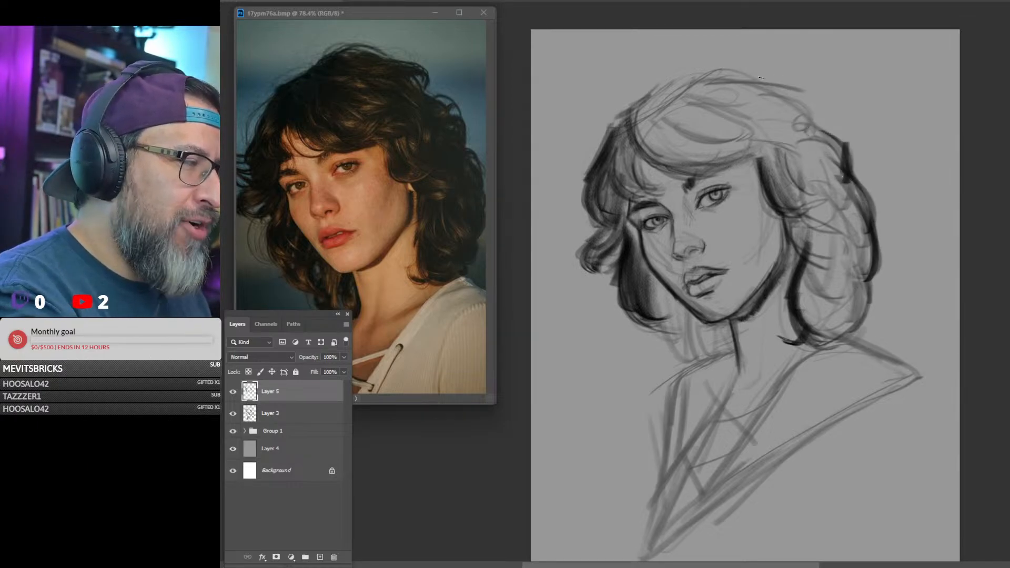
{"action": "mouse_move", "coordinate": [773, 87]}
{"action": "left_mouse_down"}
{"action": "mouse_move", "coordinate": [841, 124]}
{"action": "mouse_move", "coordinate": [836, 136]}
{"action": "left_mouse_up"}
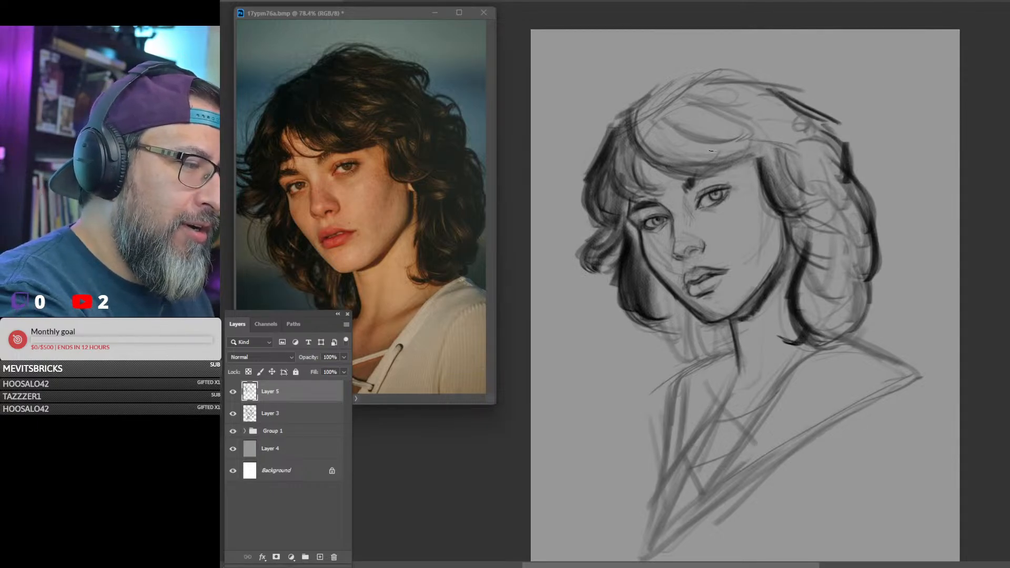
Darken the fringe's lower edge across the forehead and shade strands sweeping from the far hairline up through the fringe.
{"action": "mouse_move", "coordinate": [642, 149]}
{"action": "left_mouse_down"}
{"action": "mouse_move", "coordinate": [682, 170]}
{"action": "mouse_move", "coordinate": [732, 162]}
{"action": "mouse_move", "coordinate": [784, 165]}
{"action": "left_mouse_up"}
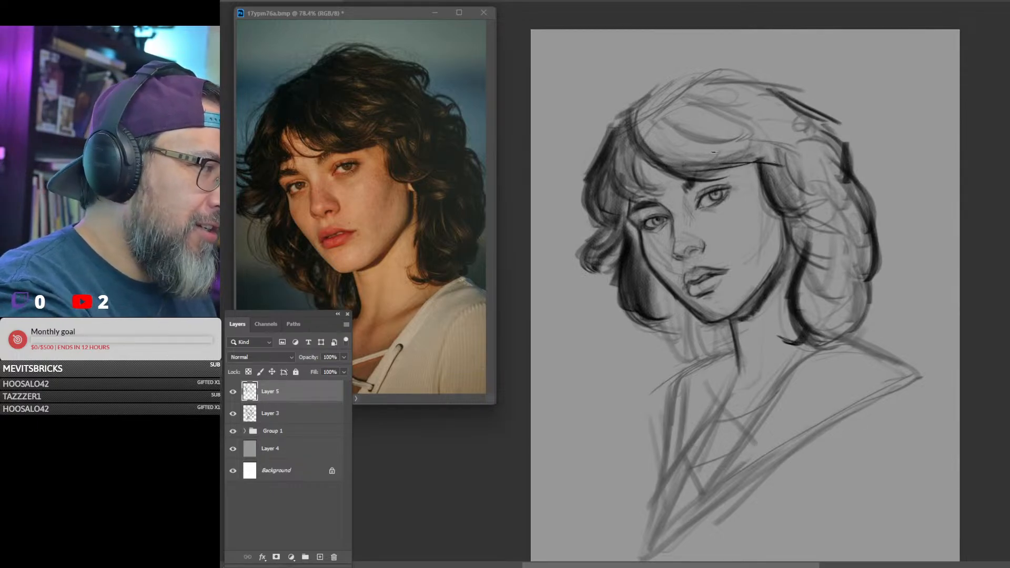
{"action": "mouse_move", "coordinate": [686, 159]}
{"action": "left_mouse_down"}
{"action": "mouse_move", "coordinate": [742, 134]}
{"action": "mouse_move", "coordinate": [755, 161]}
{"action": "left_mouse_up"}
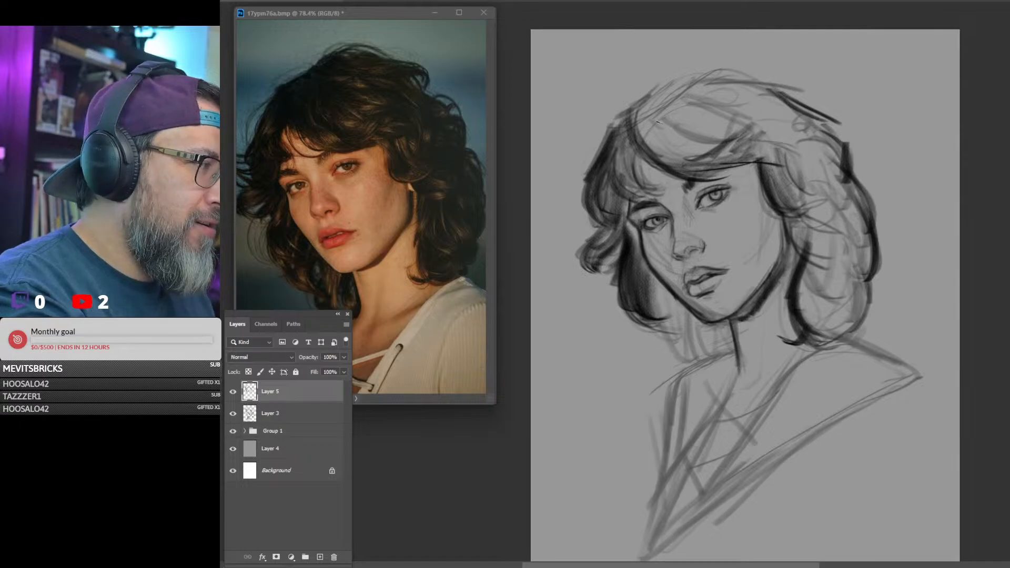
{"action": "left_click_drag", "start_coordinate": [639, 165], "coordinate": [679, 115]}
{"action": "left_click_drag", "start_coordinate": [655, 151], "coordinate": [720, 97]}
{"action": "left_click_drag", "start_coordinate": [637, 113], "coordinate": [725, 83]}
{"action": "left_click_drag", "start_coordinate": [666, 120], "coordinate": [731, 105]}
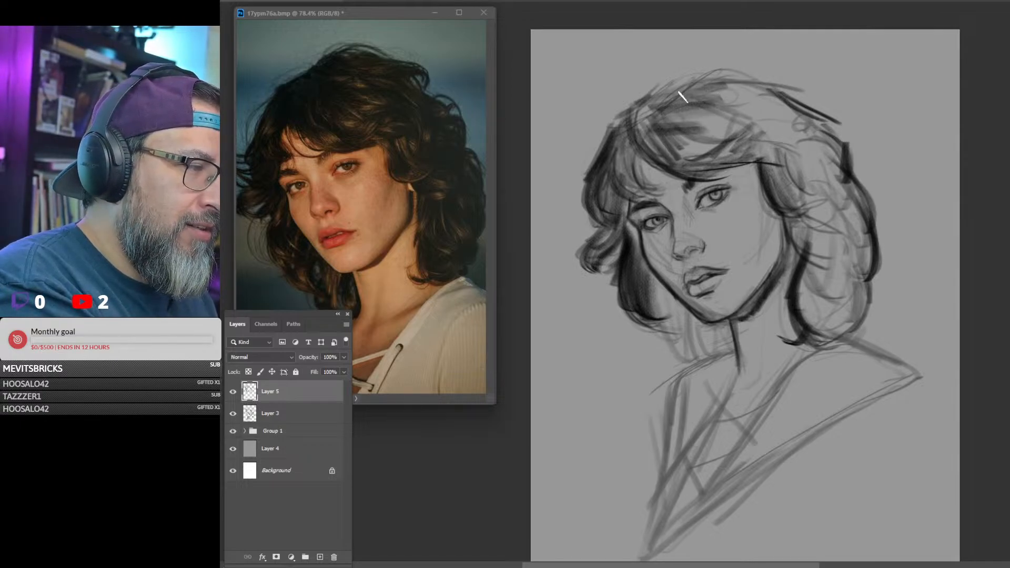
Strengthen the top outline of the crown with broad arching strokes and reinforce the fringe edge above the near eye.
{"action": "left_click_drag", "start_coordinate": [631, 114], "coordinate": [723, 69]}
{"action": "mouse_move", "coordinate": [628, 111]}
{"action": "left_mouse_down"}
{"action": "mouse_move", "coordinate": [689, 66]}
{"action": "mouse_move", "coordinate": [763, 62]}
{"action": "left_mouse_up"}
{"action": "mouse_move", "coordinate": [663, 110]}
{"action": "left_mouse_down"}
{"action": "mouse_move", "coordinate": [789, 70]}
{"action": "mouse_move", "coordinate": [791, 114]}
{"action": "left_mouse_up"}
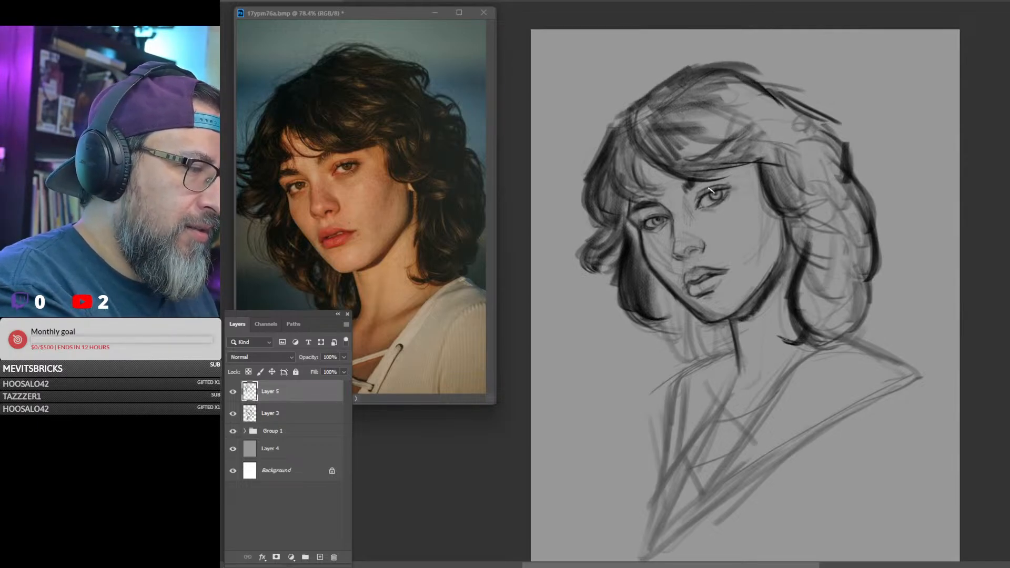
{"action": "left_click_drag", "start_coordinate": [719, 164], "coordinate": [767, 164]}
Add soft shading beside the nose bridge near the inner eye and along the far cheek.
{"action": "mouse_move", "coordinate": [705, 213]}
{"action": "left_mouse_down"}
{"action": "mouse_move", "coordinate": [721, 203]}
{"action": "mouse_move", "coordinate": [704, 215]}
{"action": "left_mouse_up"}
{"action": "left_click_drag", "start_coordinate": [628, 243], "coordinate": [619, 258]}
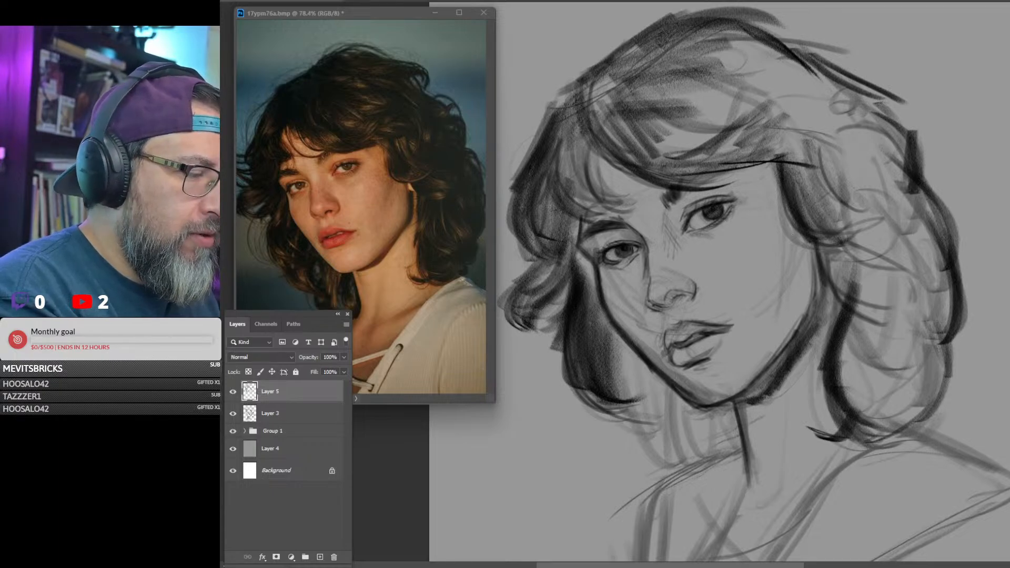
{"action": "mouse_move", "coordinate": [686, 244]}
{"action": "left_mouse_down"}
{"action": "mouse_move", "coordinate": [722, 245]}
{"action": "mouse_move", "coordinate": [681, 241]}
{"action": "left_mouse_up"}
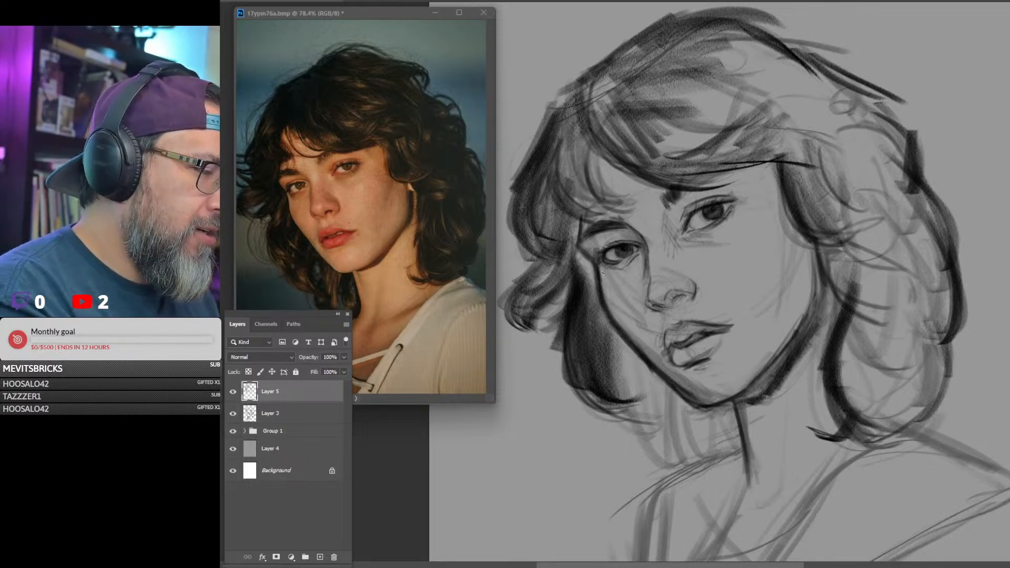
{"action": "mouse_move", "coordinate": [604, 266]}
{"action": "left_mouse_down"}
{"action": "mouse_move", "coordinate": [604, 294]}
{"action": "mouse_move", "coordinate": [623, 314]}
{"action": "left_mouse_up"}
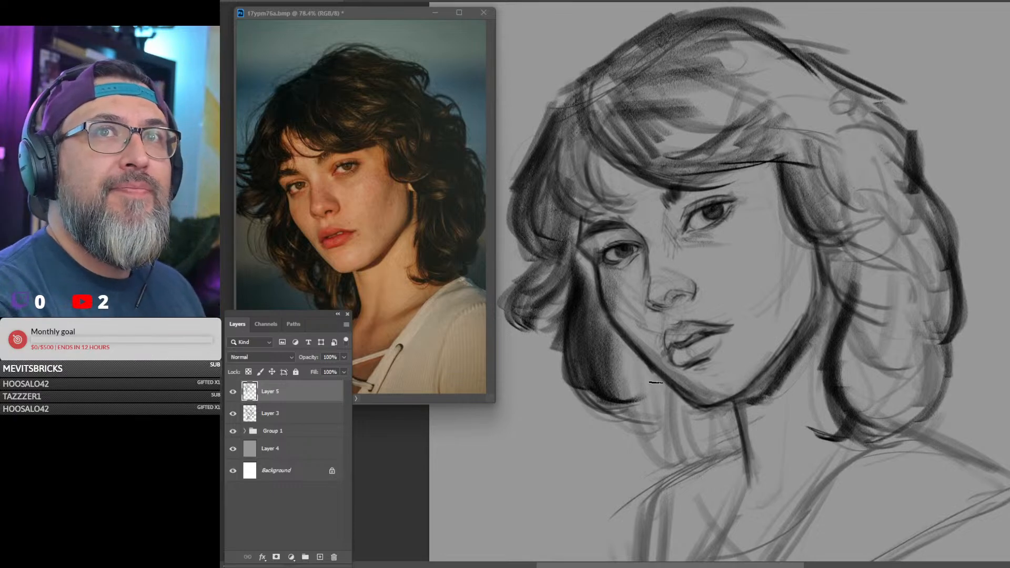
Shade the near-side curls beside the temple and add dark sweeping strands across the fringe and crown.
{"action": "left_click_drag", "start_coordinate": [795, 138], "coordinate": [819, 214]}
{"action": "left_click_drag", "start_coordinate": [796, 158], "coordinate": [799, 226]}
{"action": "mouse_move", "coordinate": [797, 178]}
{"action": "left_mouse_down"}
{"action": "mouse_move", "coordinate": [819, 236]}
{"action": "mouse_move", "coordinate": [832, 226]}
{"action": "left_mouse_up"}
{"action": "left_click_drag", "start_coordinate": [830, 192], "coordinate": [867, 218]}
{"action": "left_click_drag", "start_coordinate": [852, 171], "coordinate": [877, 204]}
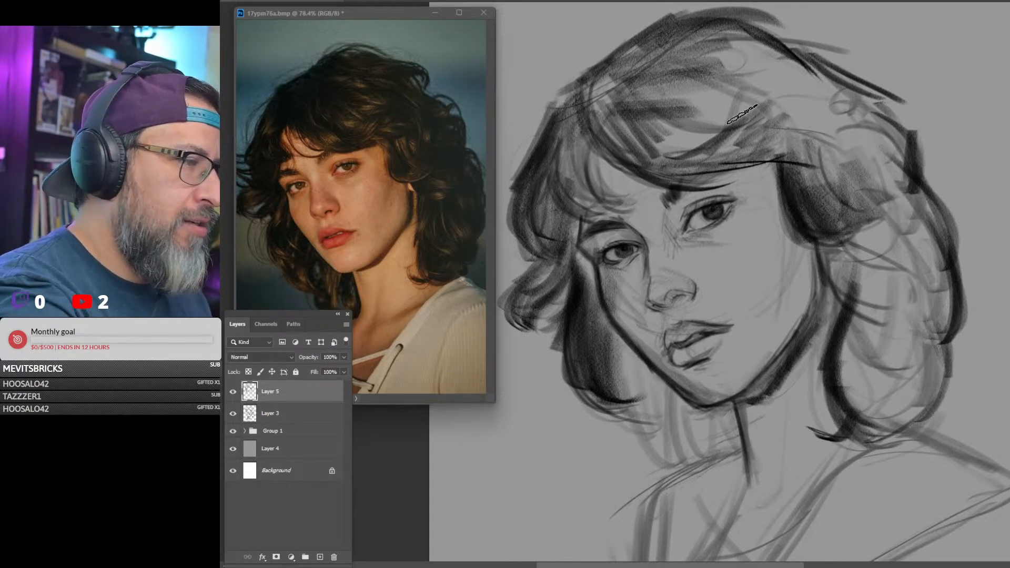
{"action": "mouse_move", "coordinate": [737, 114]}
{"action": "left_mouse_down"}
{"action": "mouse_move", "coordinate": [834, 138]}
{"action": "mouse_move", "coordinate": [757, 137]}
{"action": "mouse_move", "coordinate": [725, 76]}
{"action": "mouse_move", "coordinate": [733, 50]}
{"action": "mouse_move", "coordinate": [769, 41]}
{"action": "mouse_move", "coordinate": [841, 55]}
{"action": "mouse_move", "coordinate": [870, 81]}
{"action": "left_mouse_up"}
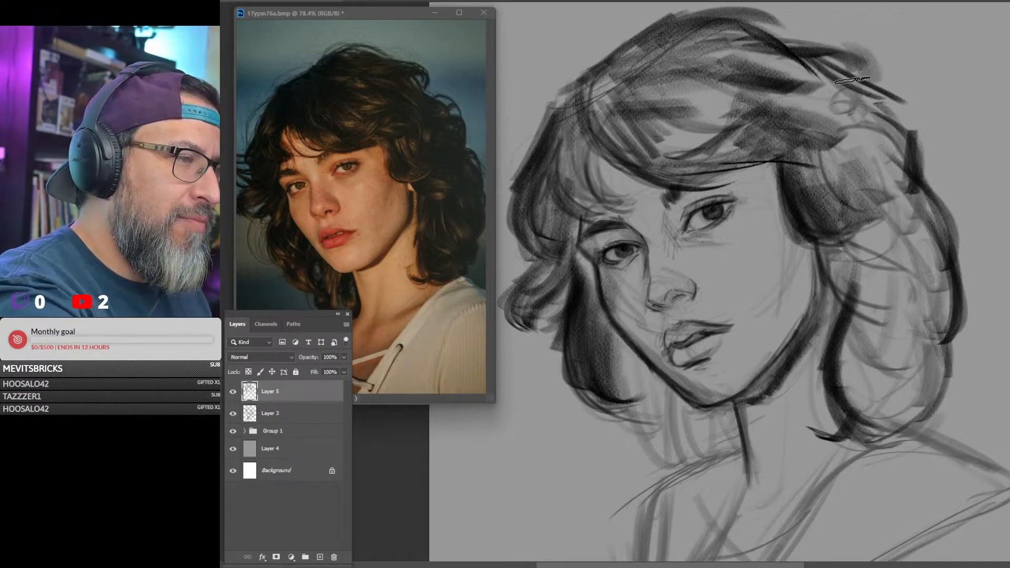
{"action": "mouse_move", "coordinate": [742, 35]}
{"action": "left_mouse_down"}
{"action": "mouse_move", "coordinate": [799, 41]}
{"action": "mouse_move", "coordinate": [865, 71]}
{"action": "left_mouse_up"}
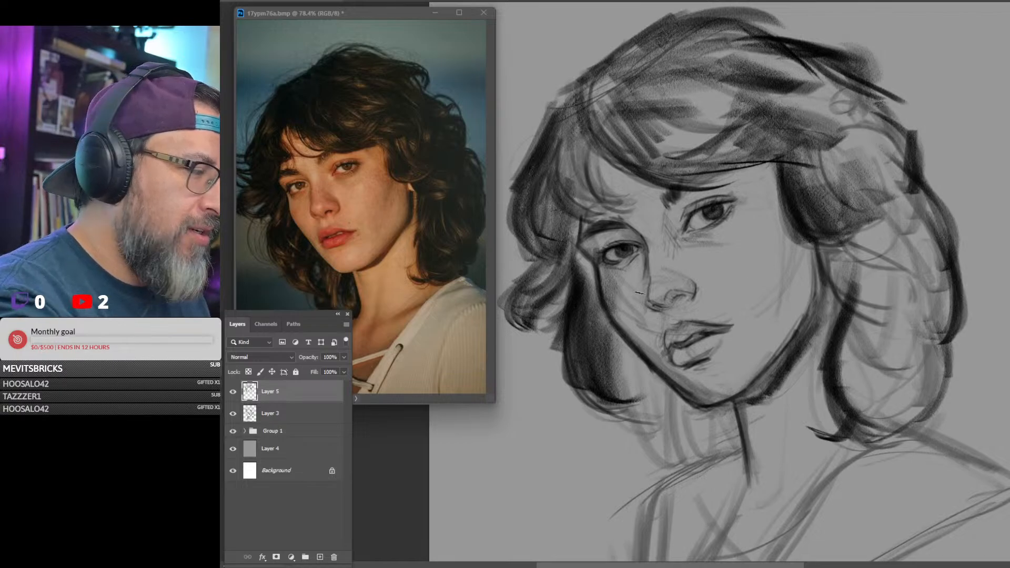
Deepen the shadows along the nose bridge and inner brow, and add curved fringe strands falling over the far side of the forehead.
{"action": "left_click_drag", "start_coordinate": [646, 251], "coordinate": [654, 286]}
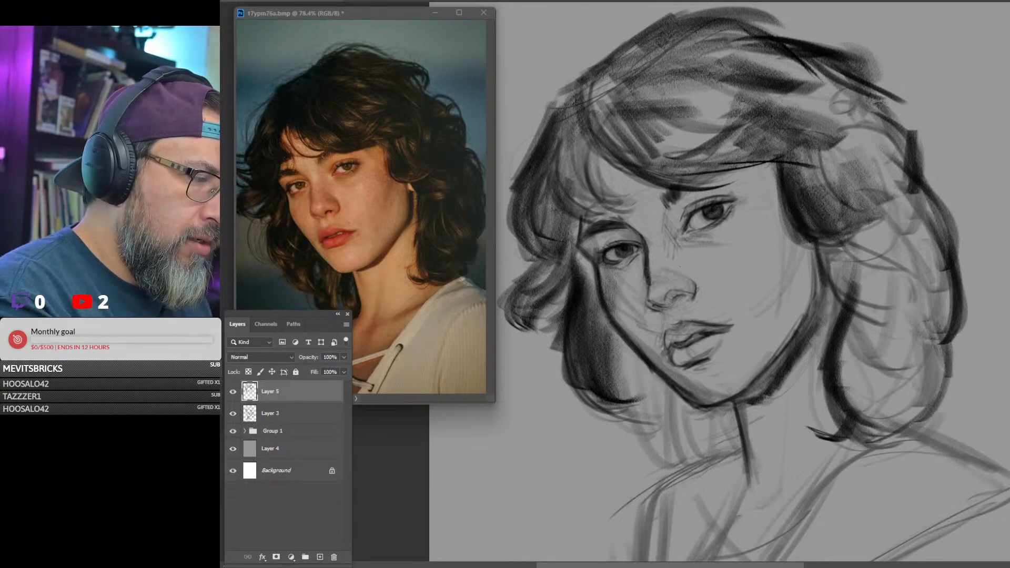
{"action": "left_click_drag", "start_coordinate": [642, 246], "coordinate": [641, 283]}
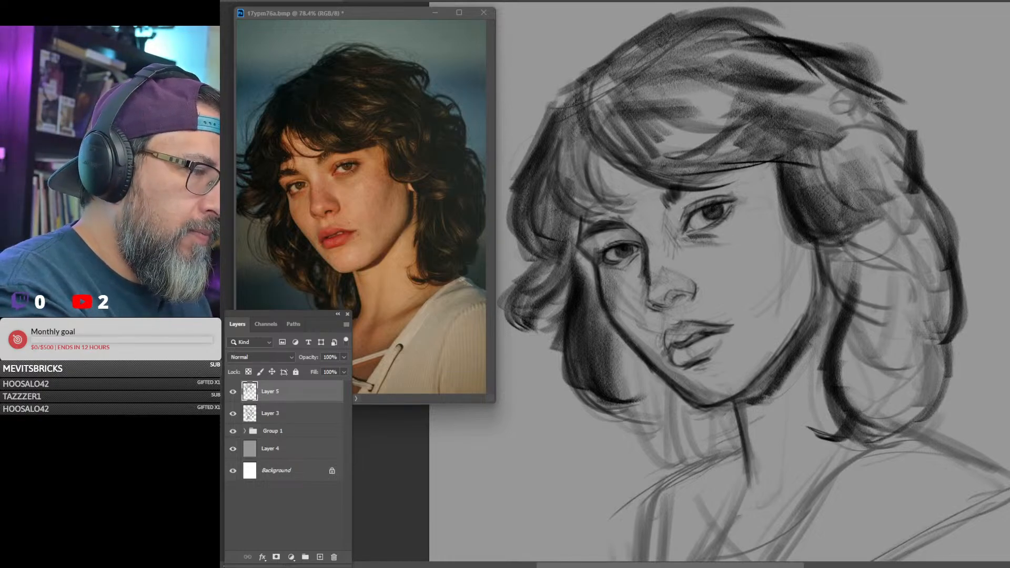
{"action": "left_click_drag", "start_coordinate": [672, 235], "coordinate": [680, 204]}
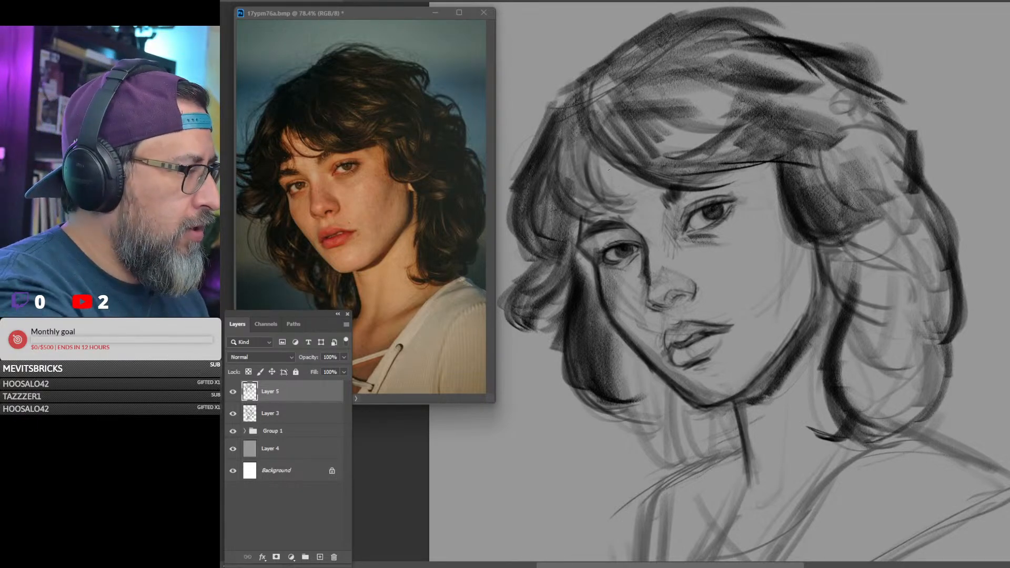
{"action": "left_click_drag", "start_coordinate": [592, 147], "coordinate": [648, 203]}
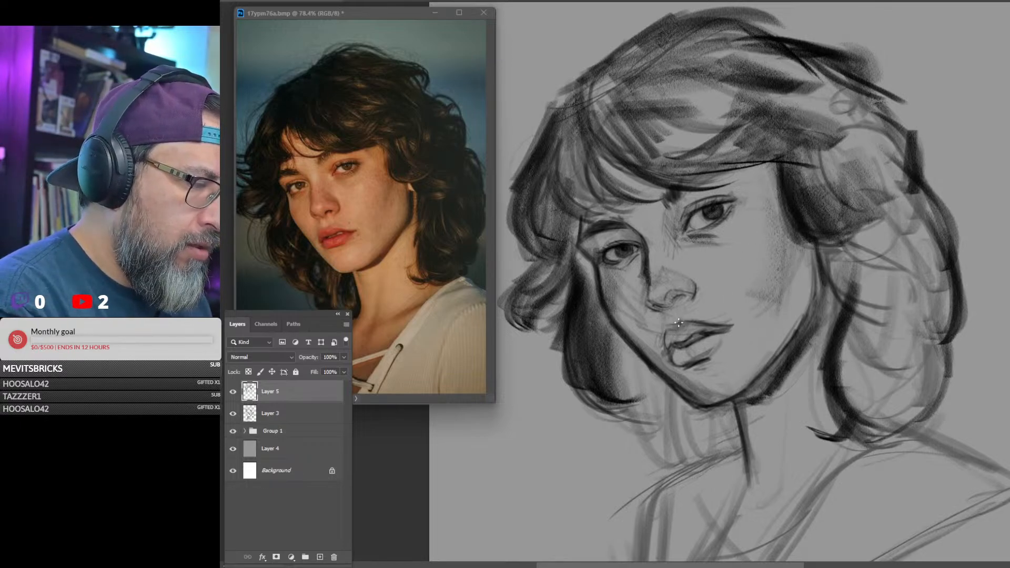
Compare the whole portrait sketch with the reference photo, including the neck, shoulders and neckline.
{"action": "scroll", "coordinate": [858, 321], "scroll_direction": "down", "scroll_amount": 5}
{"action": "scroll", "coordinate": [858, 321], "scroll_direction": "up", "scroll_amount": 5}
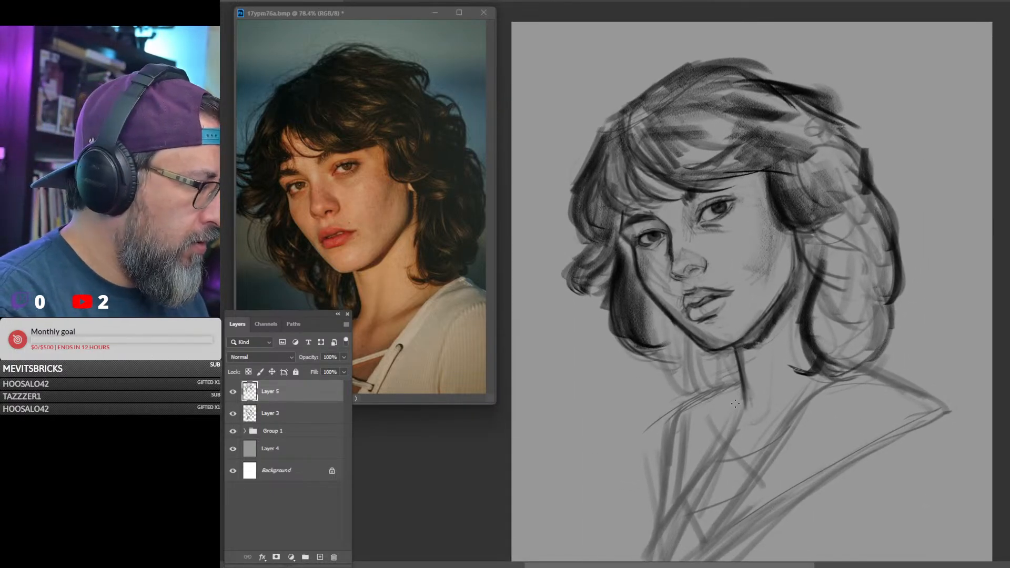
{"action": "scroll", "coordinate": [444, 248], "scroll_direction": "down", "scroll_amount": 2}
{"action": "left_click_drag", "start_coordinate": [437, 272], "coordinate": [436, 222]}
{"action": "left_click", "coordinate": [845, 349]}
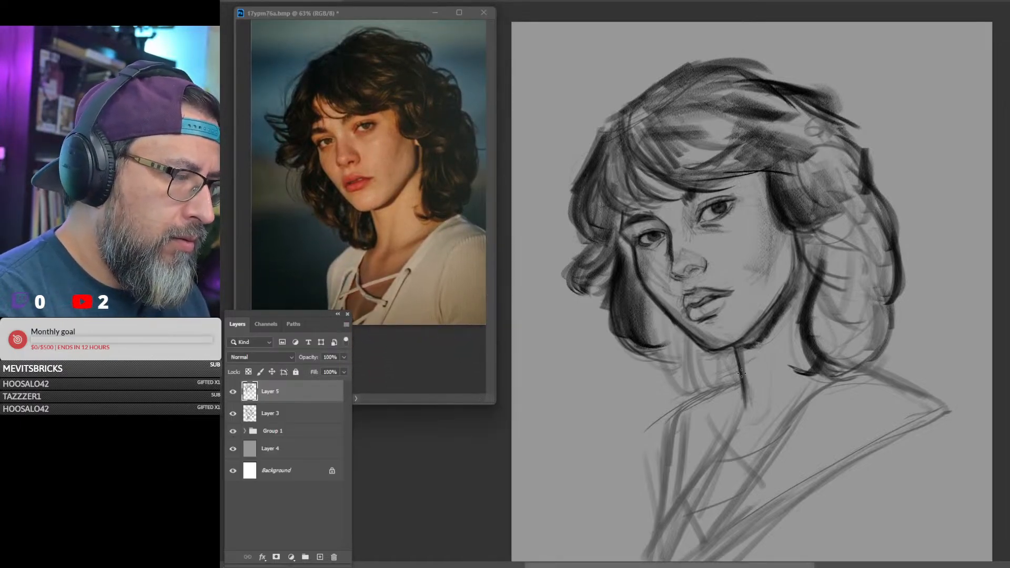
{"action": "left_click_drag", "start_coordinate": [875, 284], "coordinate": [790, 294]}
{"action": "left_click", "coordinate": [790, 294]}
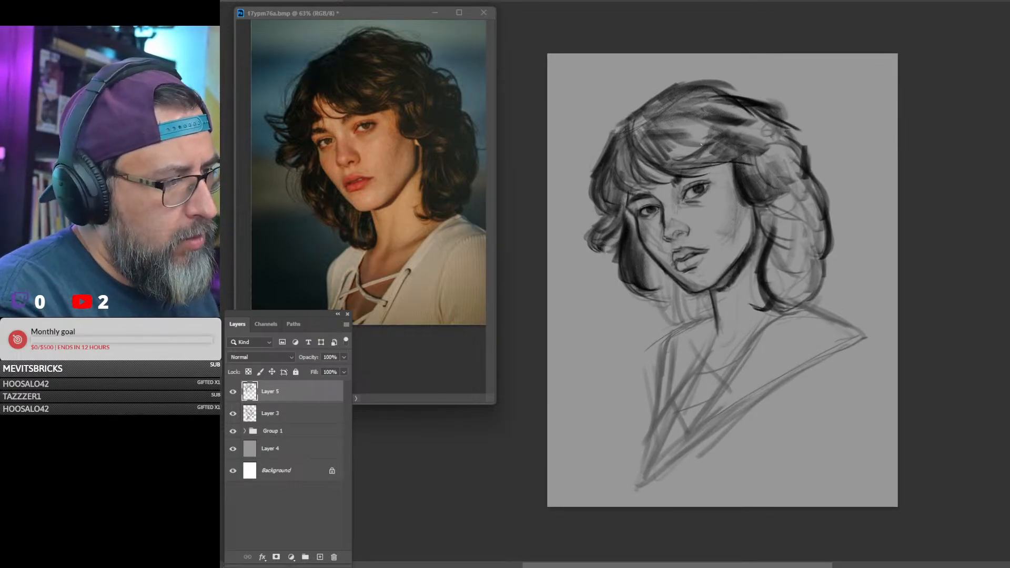
{"action": "left_click", "coordinate": [703, 163]}
Draw the cast shadow shape under the chin down the far side of the neck with dark curved strokes.
{"action": "left_click_drag", "start_coordinate": [713, 200], "coordinate": [694, 213]}
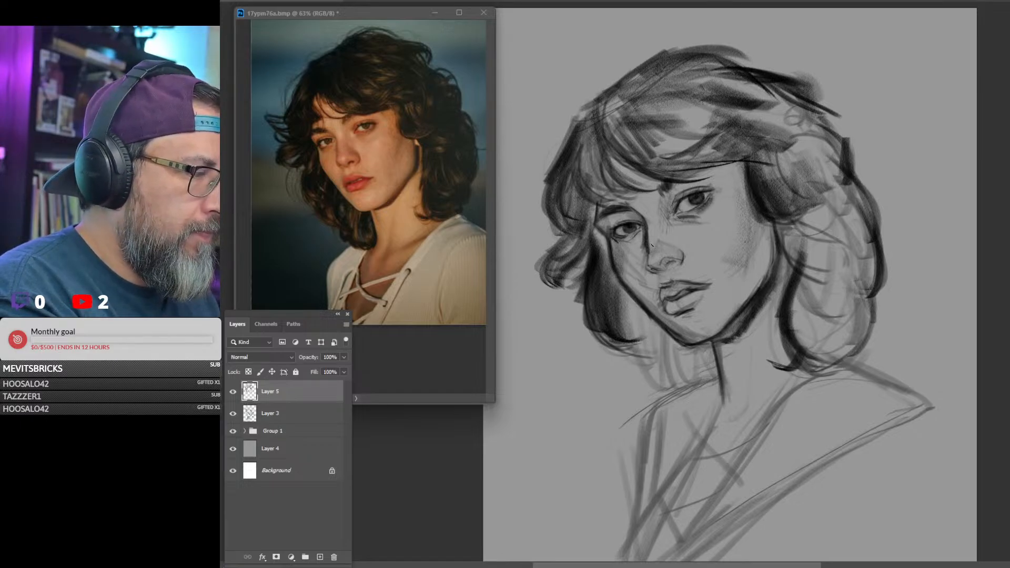
{"action": "left_click_drag", "start_coordinate": [833, 218], "coordinate": [828, 222]}
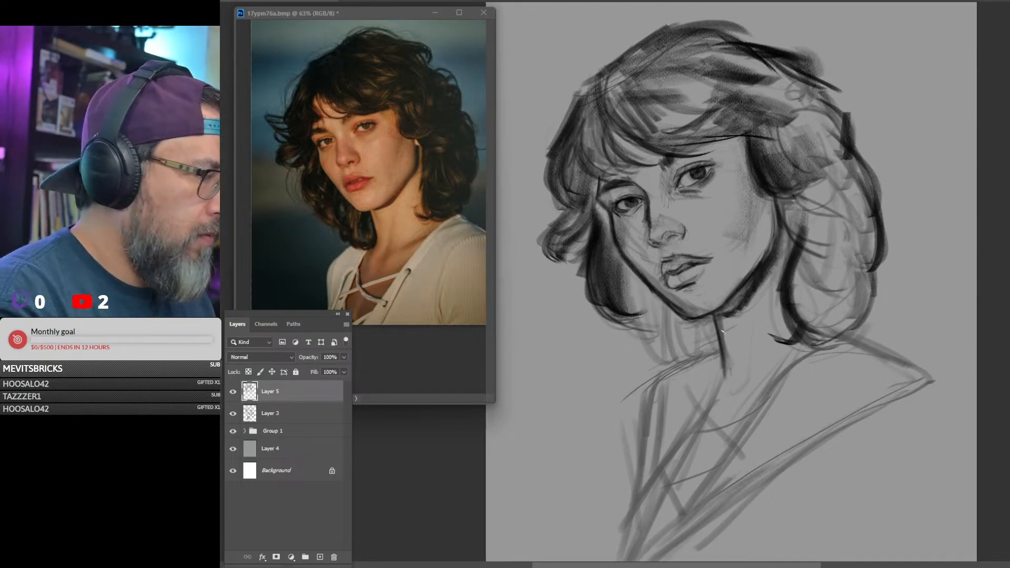
{"action": "mouse_move", "coordinate": [718, 317]}
{"action": "left_mouse_down"}
{"action": "mouse_move", "coordinate": [724, 340]}
{"action": "mouse_move", "coordinate": [693, 355]}
{"action": "mouse_move", "coordinate": [700, 370]}
{"action": "left_mouse_up"}
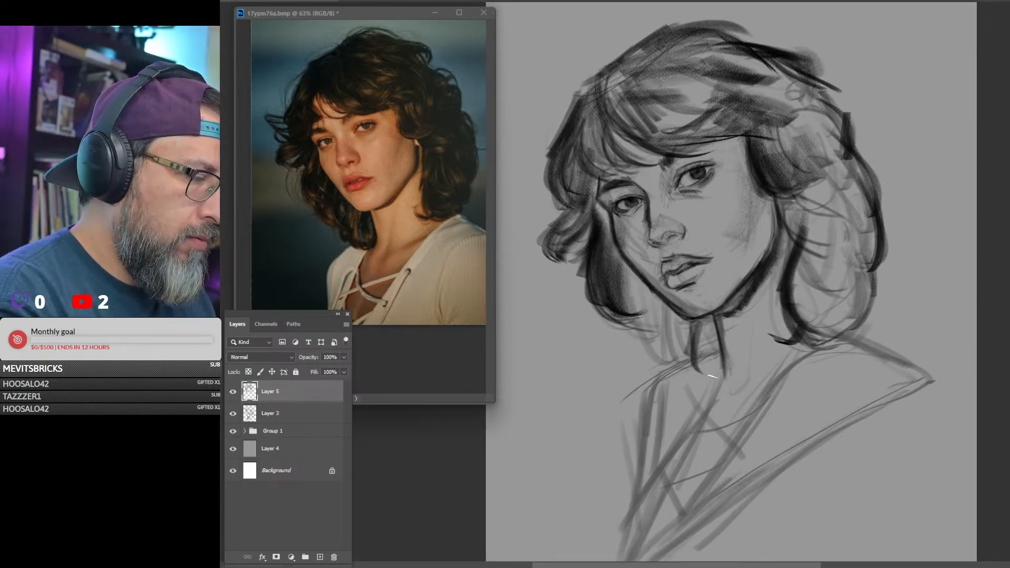
{"action": "mouse_move", "coordinate": [693, 326]}
{"action": "left_mouse_down"}
{"action": "mouse_move", "coordinate": [709, 350]}
{"action": "mouse_move", "coordinate": [705, 380]}
{"action": "left_mouse_up"}
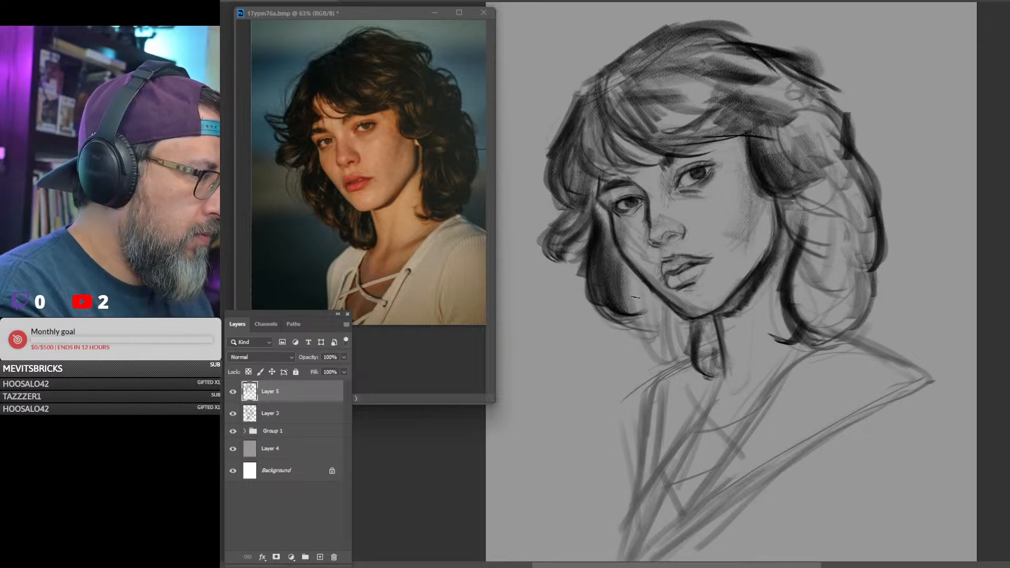
Darken and fill the lower hair strands on the far side, from beside the jaw down to the neck.
{"action": "mouse_move", "coordinate": [644, 292]}
{"action": "left_mouse_down"}
{"action": "mouse_move", "coordinate": [659, 342]}
{"action": "mouse_move", "coordinate": [681, 367]}
{"action": "left_mouse_up"}
{"action": "mouse_move", "coordinate": [628, 280]}
{"action": "left_mouse_down"}
{"action": "mouse_move", "coordinate": [638, 333]}
{"action": "mouse_move", "coordinate": [663, 364]}
{"action": "left_mouse_up"}
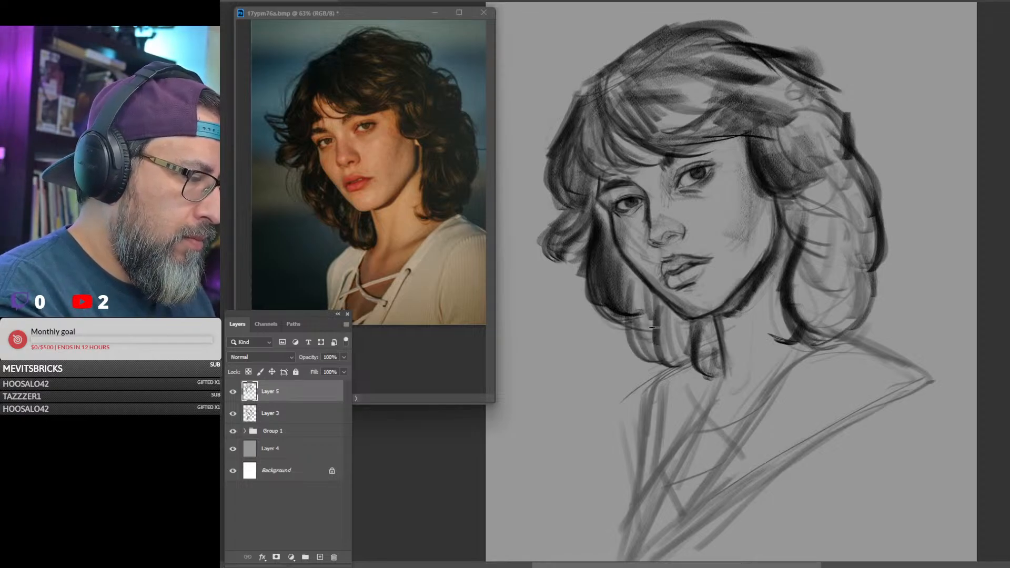
{"action": "left_click_drag", "start_coordinate": [652, 318], "coordinate": [671, 364]}
{"action": "mouse_move", "coordinate": [668, 336]}
{"action": "left_mouse_down"}
{"action": "mouse_move", "coordinate": [682, 366]}
{"action": "mouse_move", "coordinate": [687, 353]}
{"action": "left_mouse_up"}
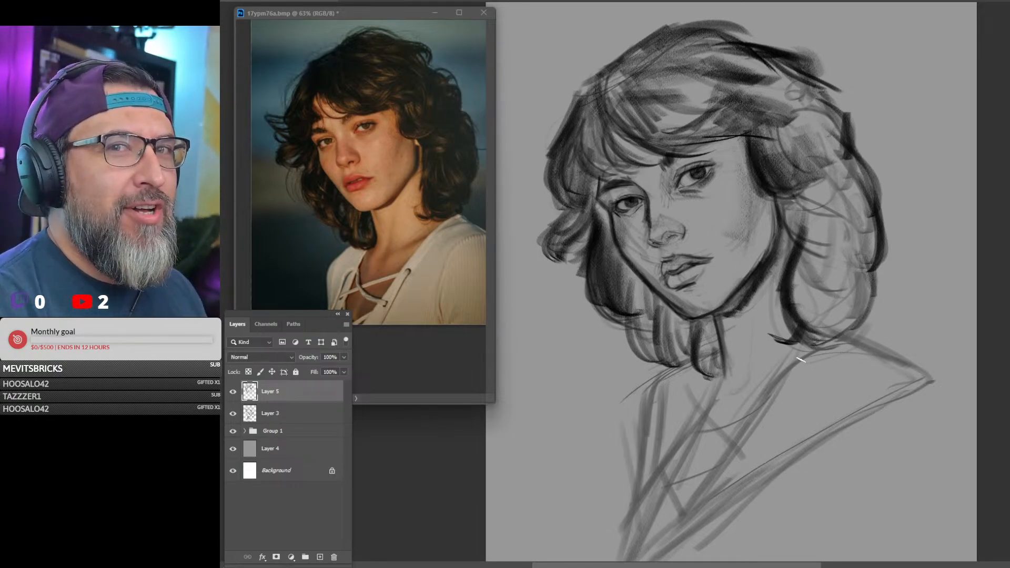
{"action": "mouse_move", "coordinate": [702, 327]}
{"action": "left_mouse_down"}
{"action": "mouse_move", "coordinate": [707, 378]}
{"action": "mouse_move", "coordinate": [717, 365]}
{"action": "mouse_move", "coordinate": [683, 358]}
{"action": "left_mouse_up"}
{"action": "mouse_move", "coordinate": [669, 311]}
{"action": "left_mouse_down"}
{"action": "mouse_move", "coordinate": [678, 359]}
{"action": "mouse_move", "coordinate": [680, 350]}
{"action": "left_mouse_up"}
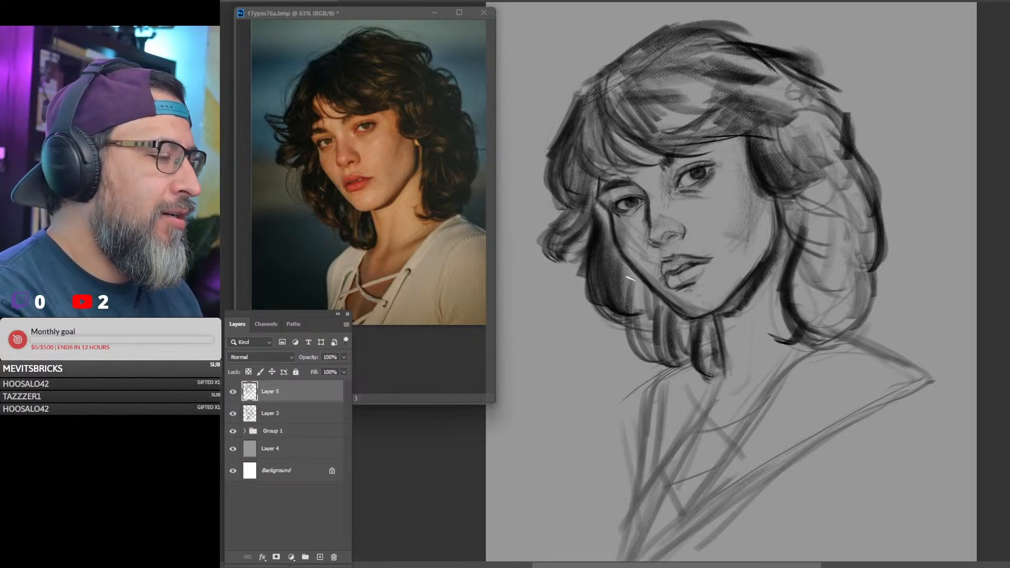
{"action": "mouse_move", "coordinate": [630, 284]}
{"action": "left_mouse_down"}
{"action": "mouse_move", "coordinate": [640, 342]}
{"action": "mouse_move", "coordinate": [658, 357]}
{"action": "left_mouse_up"}
{"action": "left_click_drag", "start_coordinate": [642, 303], "coordinate": [660, 340]}
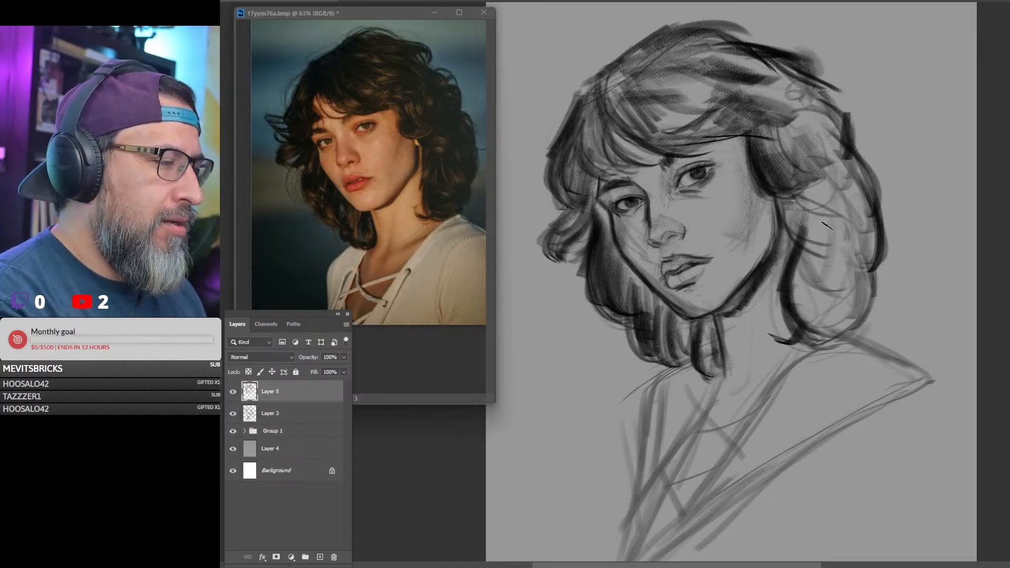
Shade the near-side hair below the ear with dark curved strands, defining the curl beside the cheek and jaw.
{"action": "mouse_move", "coordinate": [816, 226]}
{"action": "left_mouse_down"}
{"action": "mouse_move", "coordinate": [813, 252]}
{"action": "mouse_move", "coordinate": [805, 225]}
{"action": "mouse_move", "coordinate": [820, 325]}
{"action": "left_mouse_up"}
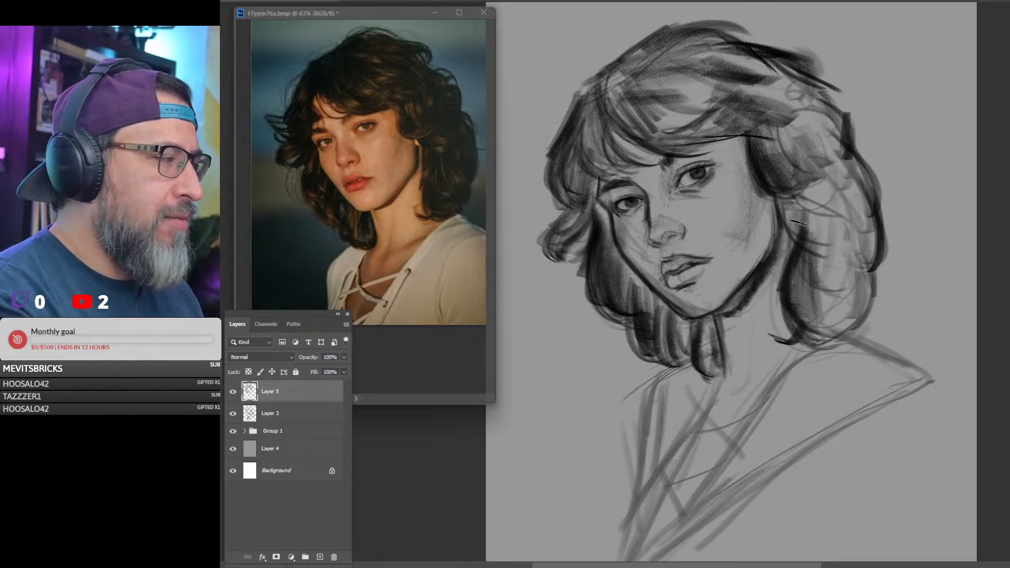
{"action": "left_click_drag", "start_coordinate": [789, 217], "coordinate": [803, 242]}
{"action": "mouse_move", "coordinate": [791, 202]}
{"action": "left_mouse_down"}
{"action": "mouse_move", "coordinate": [810, 231]}
{"action": "mouse_move", "coordinate": [814, 199]}
{"action": "mouse_move", "coordinate": [827, 192]}
{"action": "left_mouse_up"}
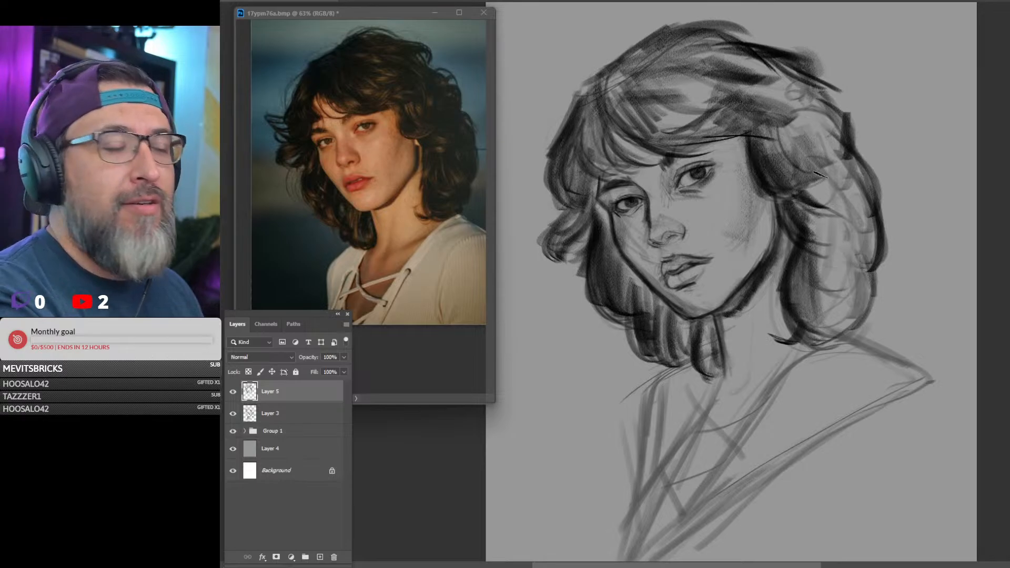
{"action": "mouse_move", "coordinate": [790, 223]}
{"action": "left_mouse_down"}
{"action": "mouse_move", "coordinate": [814, 197]}
{"action": "mouse_move", "coordinate": [829, 213]}
{"action": "mouse_move", "coordinate": [827, 239]}
{"action": "mouse_move", "coordinate": [812, 248]}
{"action": "left_mouse_up"}
{"action": "left_click_drag", "start_coordinate": [816, 239], "coordinate": [798, 248]}
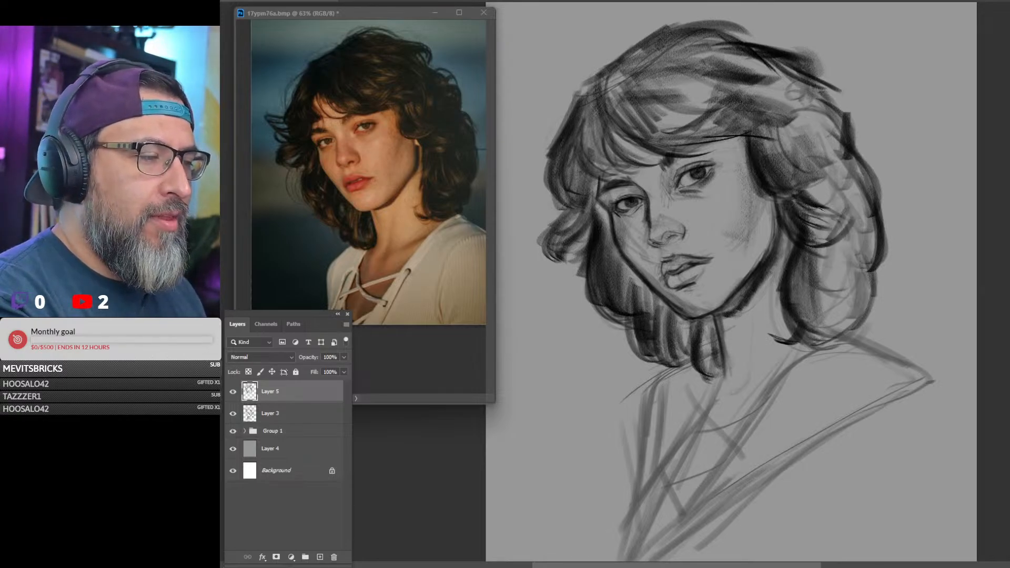
{"action": "left_click_drag", "start_coordinate": [802, 198], "coordinate": [819, 178]}
Add dark sweeping strands across the fringe and crown, carrying them over the near-side top of the hair.
{"action": "mouse_move", "coordinate": [781, 208]}
{"action": "left_mouse_down"}
{"action": "mouse_move", "coordinate": [819, 188]}
{"action": "mouse_move", "coordinate": [785, 137]}
{"action": "mouse_move", "coordinate": [804, 131]}
{"action": "mouse_move", "coordinate": [794, 122]}
{"action": "mouse_move", "coordinate": [708, 123]}
{"action": "left_mouse_up"}
{"action": "left_click_drag", "start_coordinate": [741, 91], "coordinate": [673, 135]}
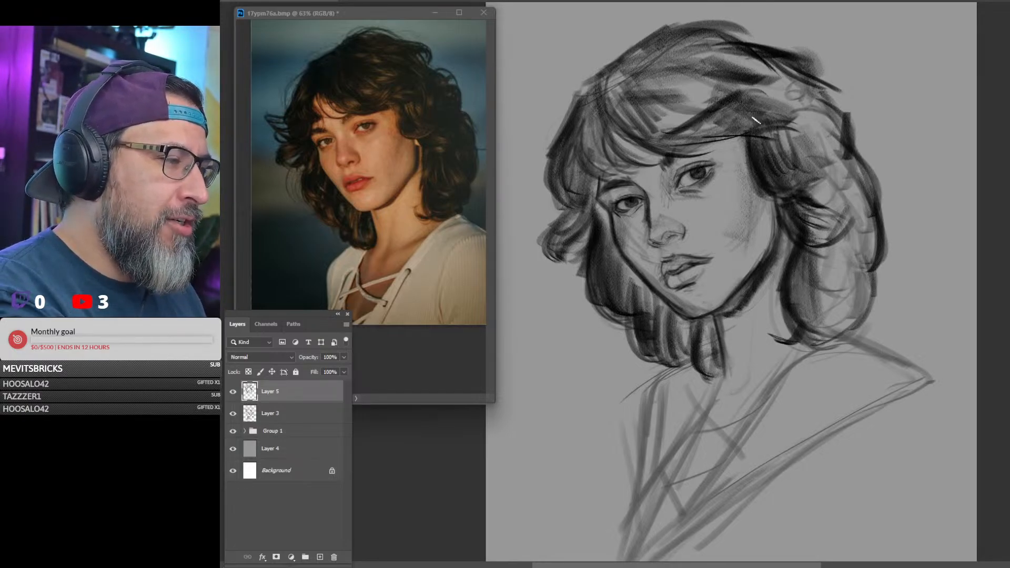
{"action": "left_click_drag", "start_coordinate": [757, 121], "coordinate": [678, 147]}
{"action": "mouse_move", "coordinate": [627, 126]}
{"action": "left_mouse_down"}
{"action": "mouse_move", "coordinate": [710, 98]}
{"action": "mouse_move", "coordinate": [665, 85]}
{"action": "mouse_move", "coordinate": [771, 85]}
{"action": "mouse_move", "coordinate": [790, 60]}
{"action": "mouse_move", "coordinate": [768, 82]}
{"action": "mouse_move", "coordinate": [808, 84]}
{"action": "left_mouse_up"}
{"action": "mouse_move", "coordinate": [764, 91]}
{"action": "left_mouse_down"}
{"action": "mouse_move", "coordinate": [808, 86]}
{"action": "mouse_move", "coordinate": [812, 120]}
{"action": "mouse_move", "coordinate": [810, 107]}
{"action": "mouse_move", "coordinate": [857, 145]}
{"action": "left_mouse_up"}
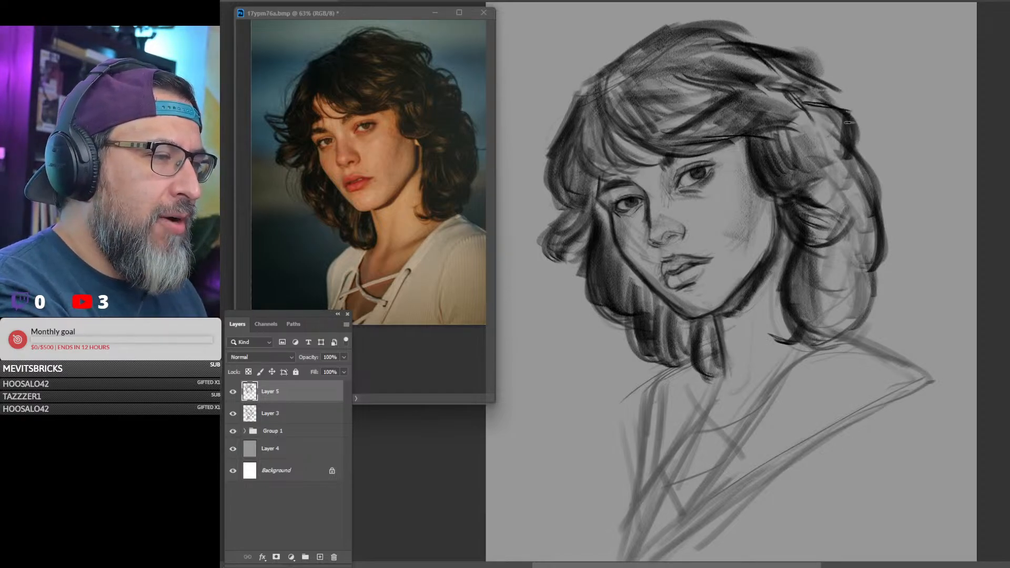
Build up the outer near-side curls with dark strands from the upper contour down to the hair ends at the shoulder.
{"action": "mouse_move", "coordinate": [810, 115]}
{"action": "left_mouse_down"}
{"action": "mouse_move", "coordinate": [854, 123]}
{"action": "mouse_move", "coordinate": [850, 144]}
{"action": "left_mouse_up"}
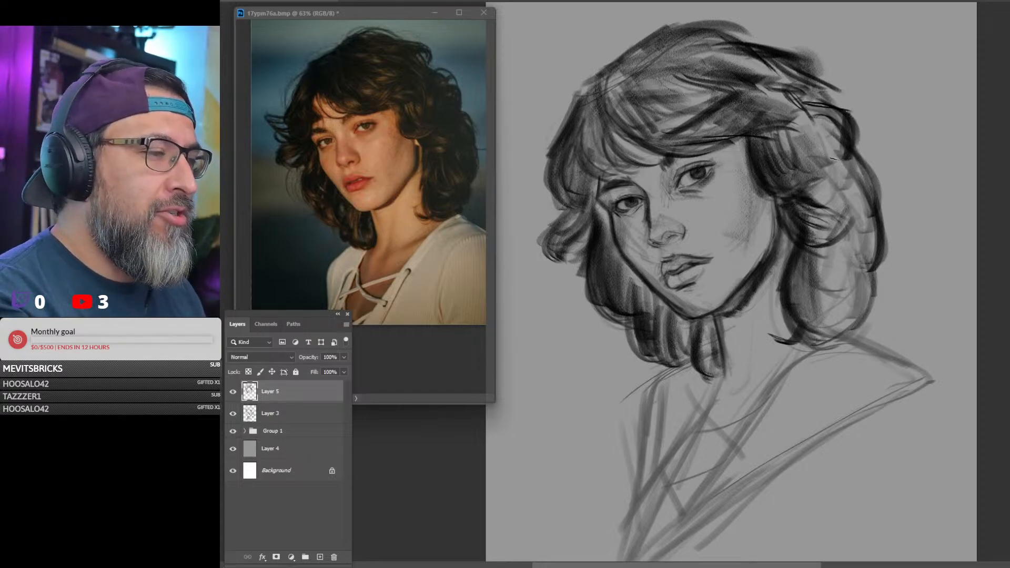
{"action": "left_click_drag", "start_coordinate": [852, 151], "coordinate": [883, 177]}
{"action": "mouse_move", "coordinate": [835, 153]}
{"action": "left_mouse_down"}
{"action": "mouse_move", "coordinate": [855, 167]}
{"action": "mouse_move", "coordinate": [859, 204]}
{"action": "left_mouse_up"}
{"action": "mouse_move", "coordinate": [836, 183]}
{"action": "left_mouse_down"}
{"action": "mouse_move", "coordinate": [862, 260]}
{"action": "mouse_move", "coordinate": [802, 259]}
{"action": "mouse_move", "coordinate": [809, 247]}
{"action": "mouse_move", "coordinate": [818, 312]}
{"action": "left_mouse_up"}
{"action": "mouse_move", "coordinate": [818, 235]}
{"action": "left_mouse_down"}
{"action": "mouse_move", "coordinate": [821, 303]}
{"action": "mouse_move", "coordinate": [815, 236]}
{"action": "mouse_move", "coordinate": [836, 303]}
{"action": "left_mouse_up"}
{"action": "mouse_move", "coordinate": [821, 247]}
{"action": "left_mouse_down"}
{"action": "mouse_move", "coordinate": [851, 304]}
{"action": "mouse_move", "coordinate": [827, 314]}
{"action": "left_mouse_up"}
{"action": "mouse_move", "coordinate": [869, 241]}
{"action": "left_mouse_down"}
{"action": "mouse_move", "coordinate": [848, 305]}
{"action": "mouse_move", "coordinate": [862, 324]}
{"action": "mouse_move", "coordinate": [830, 325]}
{"action": "mouse_move", "coordinate": [841, 337]}
{"action": "mouse_move", "coordinate": [810, 342]}
{"action": "left_mouse_up"}
Strengthen the near shoulder's top contour and the diagonal line running from its tip toward the chest.
{"action": "mouse_move", "coordinate": [865, 309]}
{"action": "left_mouse_down"}
{"action": "mouse_move", "coordinate": [852, 317]}
{"action": "mouse_move", "coordinate": [927, 375]}
{"action": "left_mouse_up"}
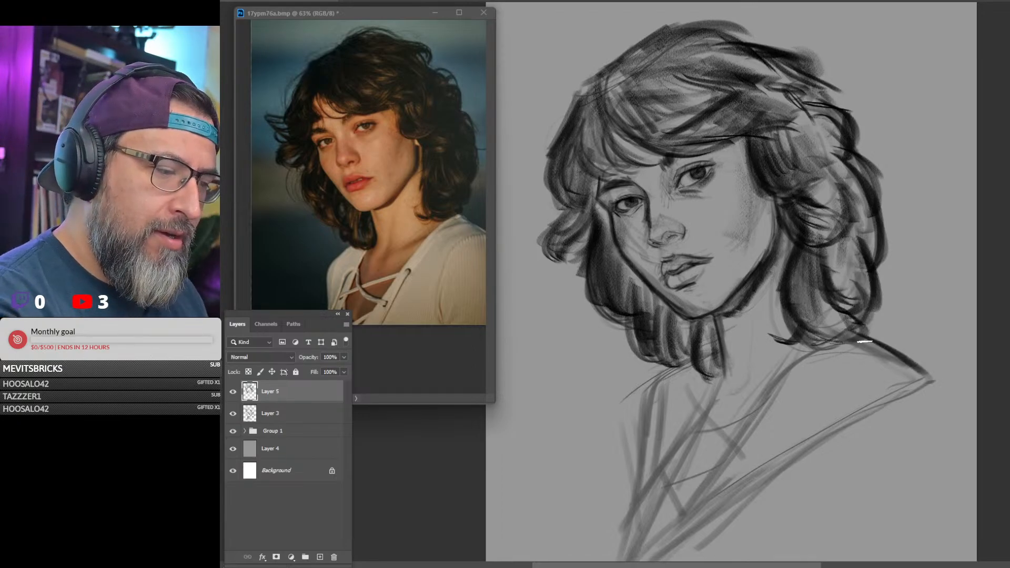
{"action": "mouse_move", "coordinate": [830, 326]}
{"action": "left_mouse_down"}
{"action": "mouse_move", "coordinate": [917, 364]}
{"action": "mouse_move", "coordinate": [797, 462]}
{"action": "left_mouse_up"}
{"action": "left_click_drag", "start_coordinate": [913, 374], "coordinate": [779, 479]}
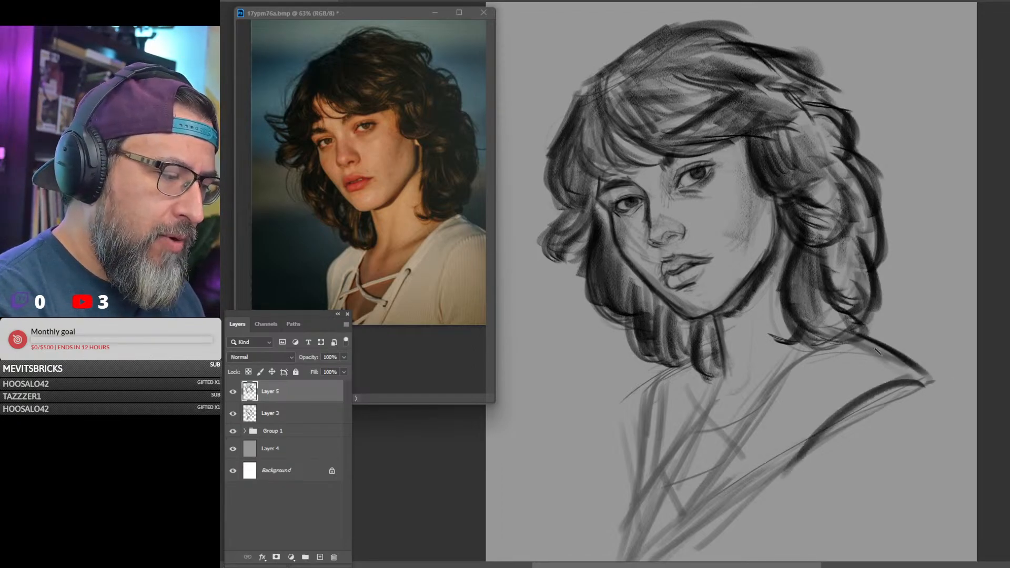
Draw bold diagonal strokes for both edges of the open V-shaped neckline, from the neck down the chest.
{"action": "left_click_drag", "start_coordinate": [855, 347], "coordinate": [779, 387]}
{"action": "left_click_drag", "start_coordinate": [809, 349], "coordinate": [658, 553]}
{"action": "mouse_move", "coordinate": [713, 368]}
{"action": "left_mouse_down"}
{"action": "mouse_move", "coordinate": [618, 531]}
{"action": "mouse_move", "coordinate": [626, 523]}
{"action": "left_mouse_up"}
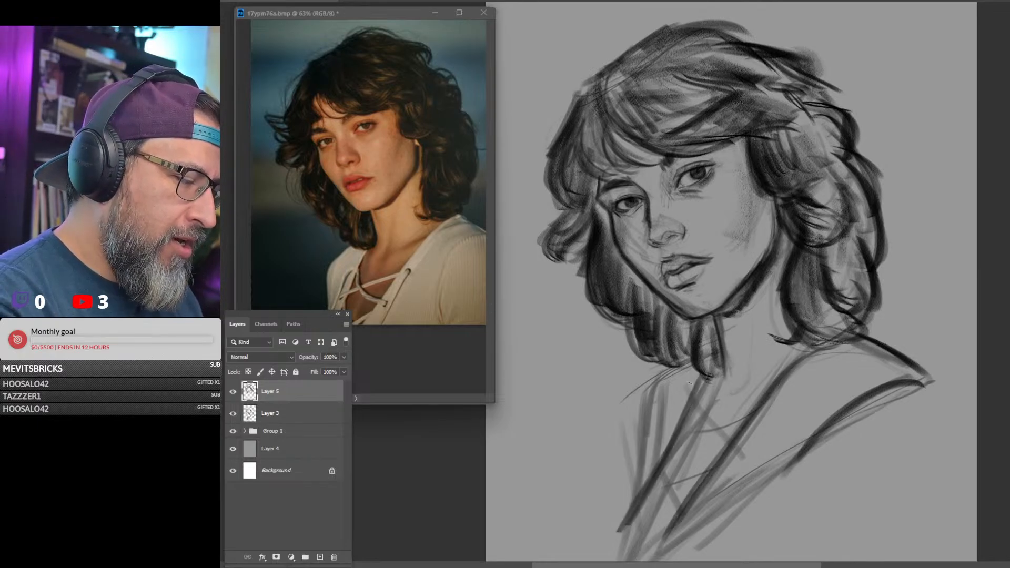
{"action": "left_click_drag", "start_coordinate": [691, 383], "coordinate": [631, 529]}
{"action": "left_click_drag", "start_coordinate": [709, 363], "coordinate": [663, 450]}
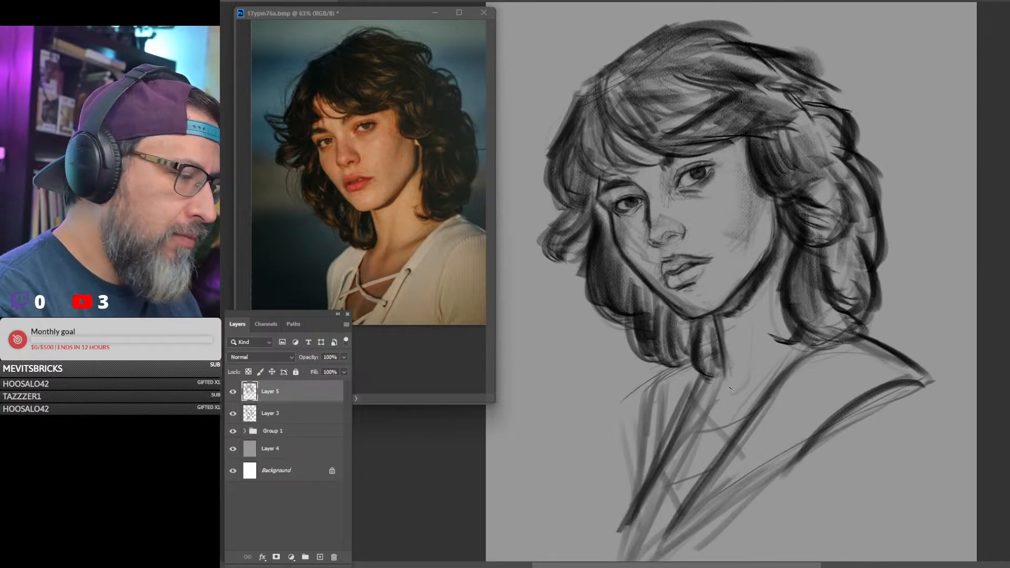
Define the neck contours and the base of the throat, and darken the far shoulder's edge.
{"action": "left_click_drag", "start_coordinate": [731, 393], "coordinate": [756, 376]}
{"action": "mouse_move", "coordinate": [755, 369]}
{"action": "left_mouse_down"}
{"action": "mouse_move", "coordinate": [718, 398]}
{"action": "mouse_move", "coordinate": [756, 383]}
{"action": "left_mouse_up"}
{"action": "left_click_drag", "start_coordinate": [762, 316], "coordinate": [753, 383]}
{"action": "left_click_drag", "start_coordinate": [727, 362], "coordinate": [733, 389]}
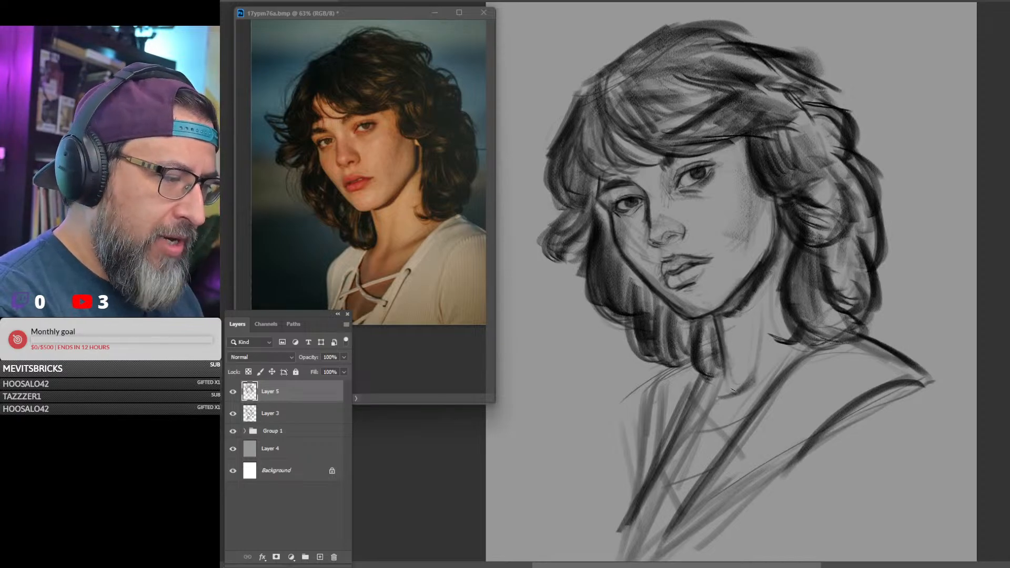
{"action": "mouse_move", "coordinate": [787, 365]}
{"action": "left_mouse_down"}
{"action": "mouse_move", "coordinate": [760, 392]}
{"action": "mouse_move", "coordinate": [814, 358]}
{"action": "left_mouse_up"}
{"action": "left_click_drag", "start_coordinate": [760, 382], "coordinate": [838, 344]}
{"action": "left_click_drag", "start_coordinate": [708, 389], "coordinate": [718, 390]}
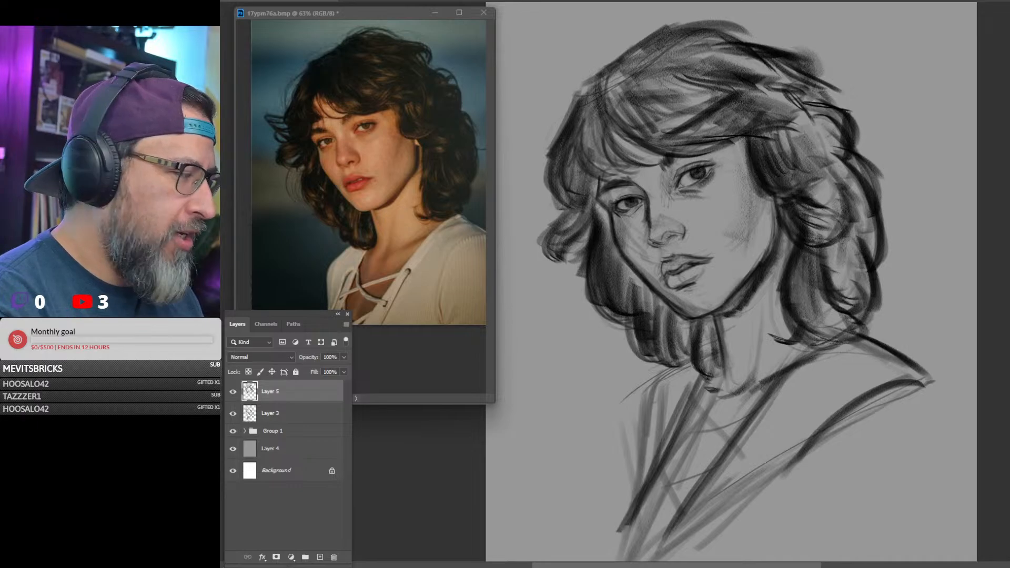
{"action": "left_click_drag", "start_coordinate": [670, 370], "coordinate": [624, 464]}
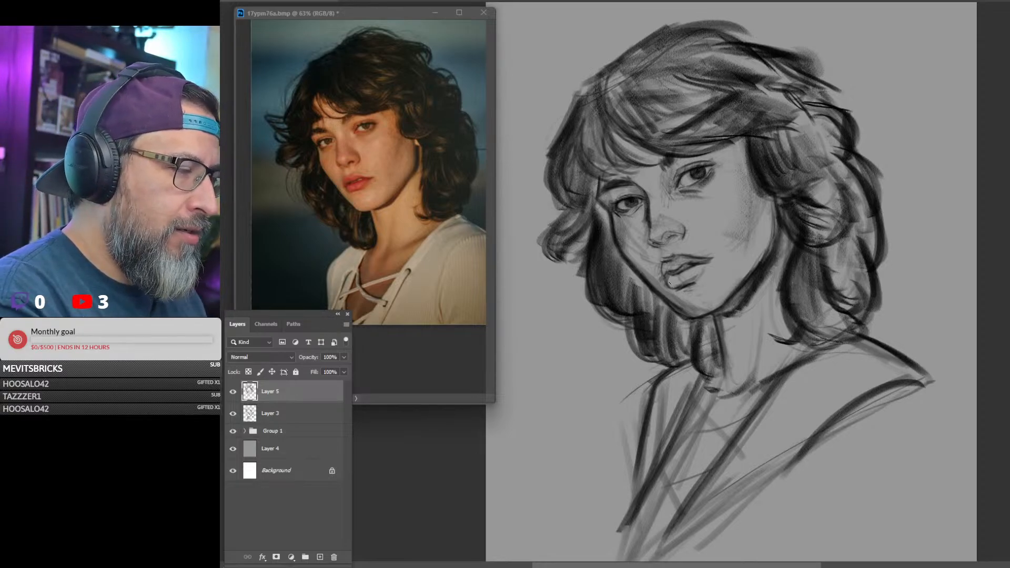
{"action": "left_click_drag", "start_coordinate": [669, 283], "coordinate": [704, 276]}
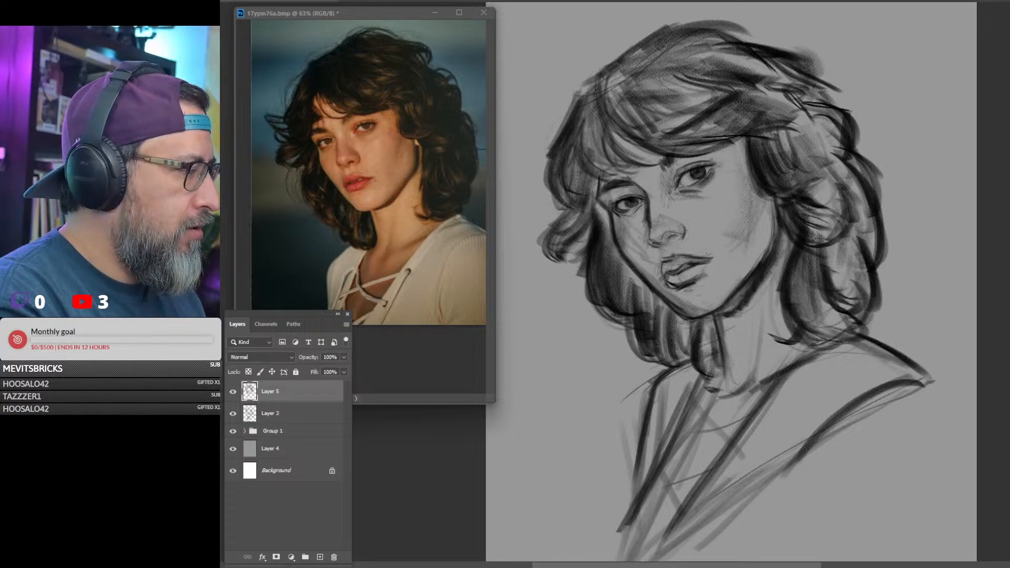
{"action": "key", "text": "ctrl+t"}
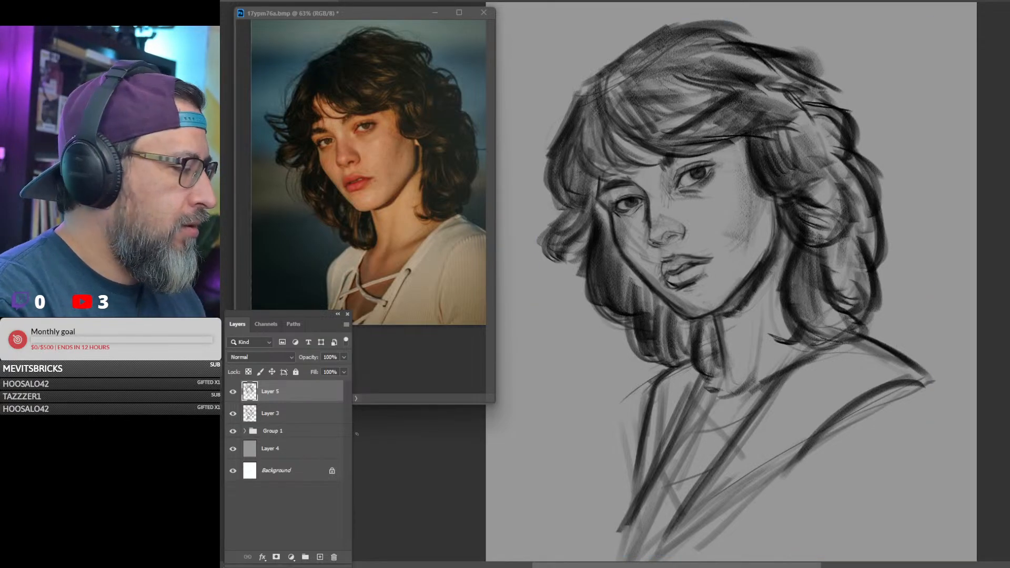
{"action": "right_click", "coordinate": [312, 391]}
{"action": "left_click", "coordinate": [477, 358]}
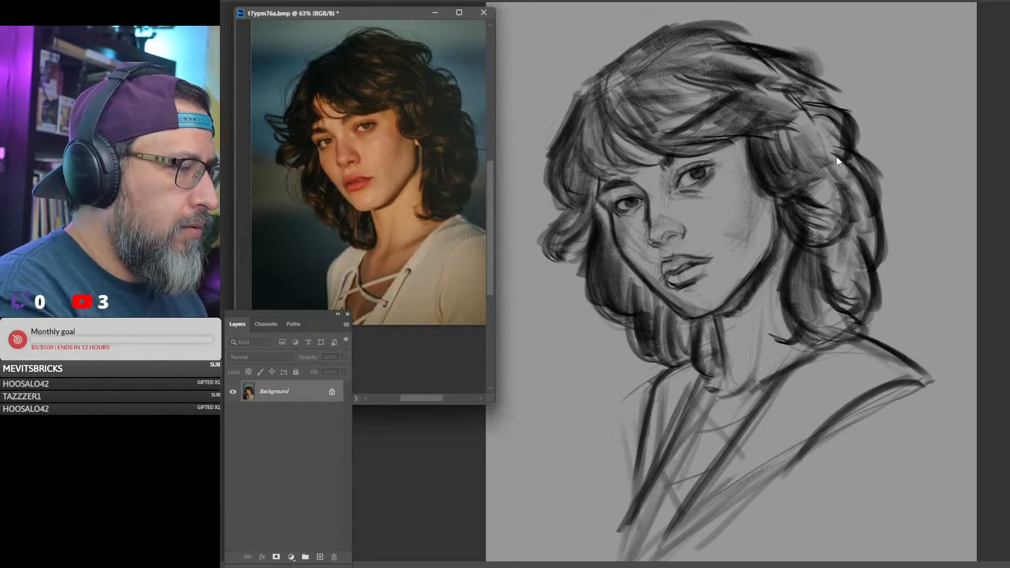
{"action": "left_click", "coordinate": [561, 412]}
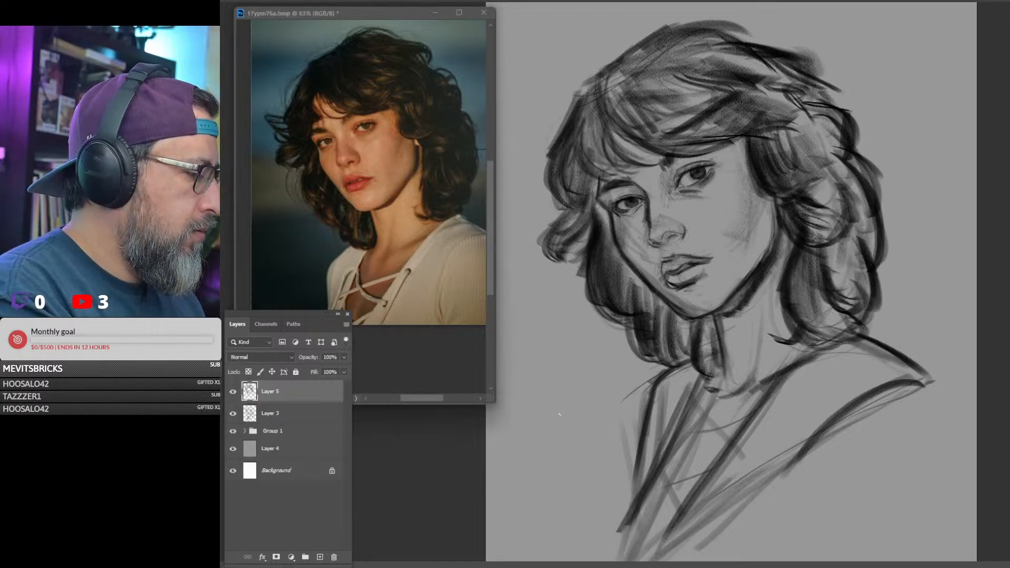
Select Layer 3 together with Layer 5 and rotate the whole sketch slightly clockwise.
{"action": "left_click", "coordinate": [314, 414], "text": "shift"}
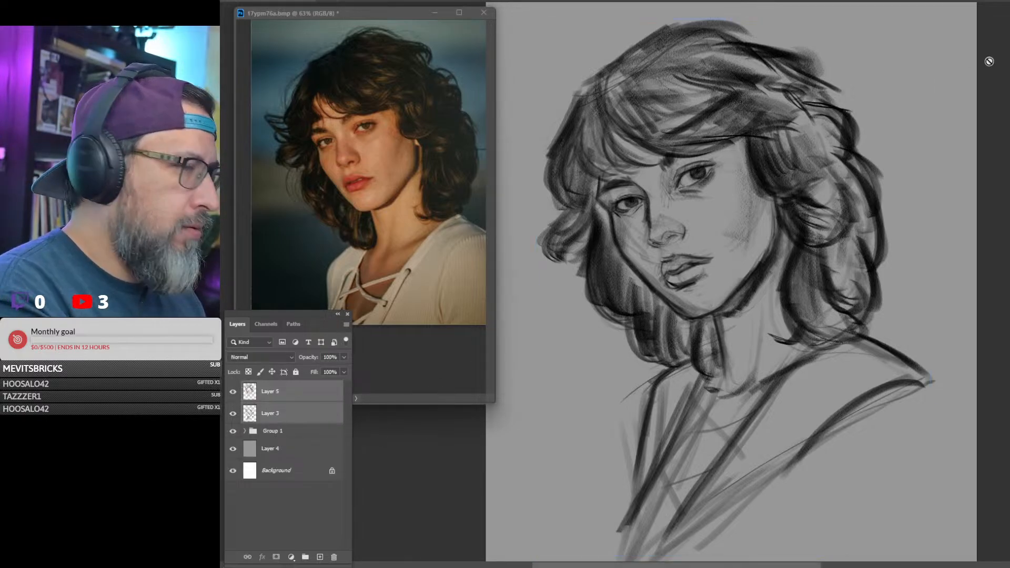
{"action": "key", "text": "ctrl+t"}
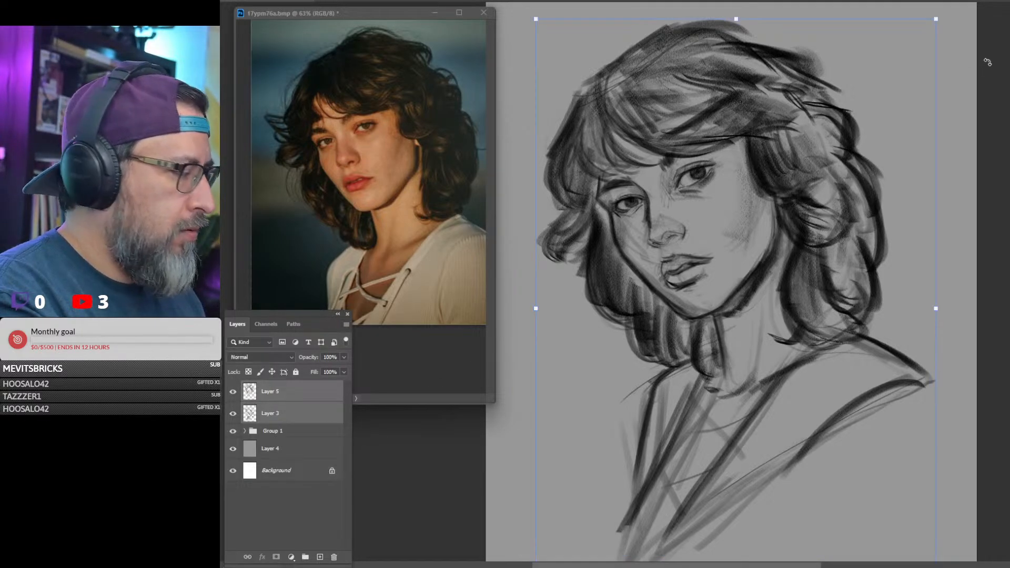
{"action": "left_click_drag", "start_coordinate": [988, 62], "coordinate": [1005, 69]}
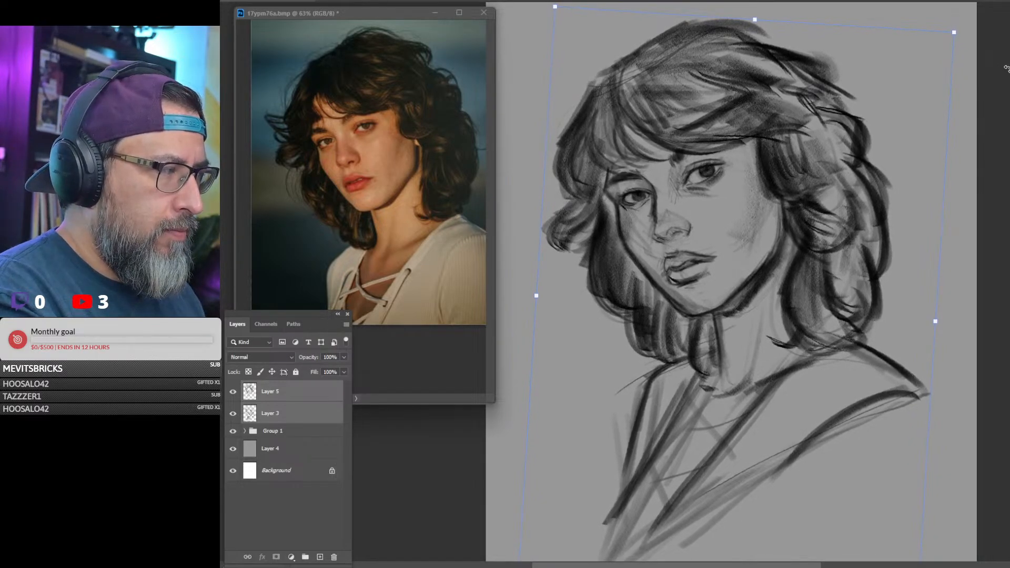
{"action": "key", "text": "Return"}
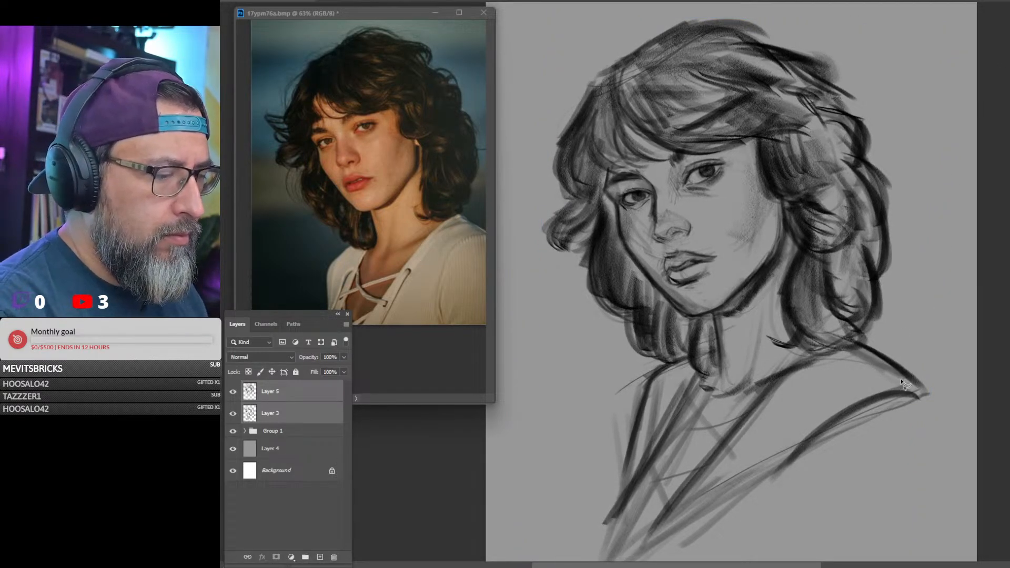
Merge Layer 5 down into Layer 3.
{"action": "left_click", "coordinate": [303, 395]}
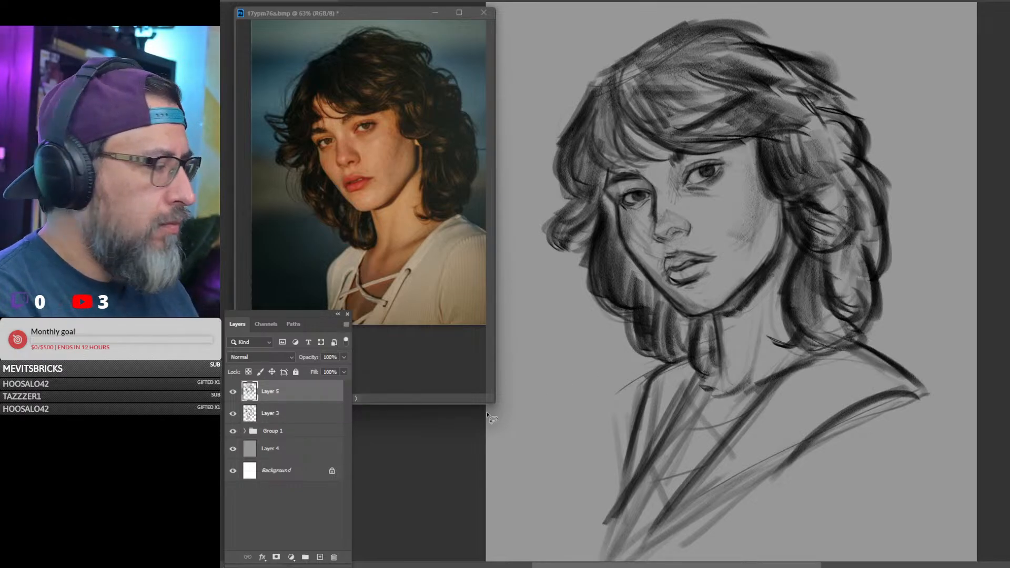
{"action": "right_click", "coordinate": [322, 394]}
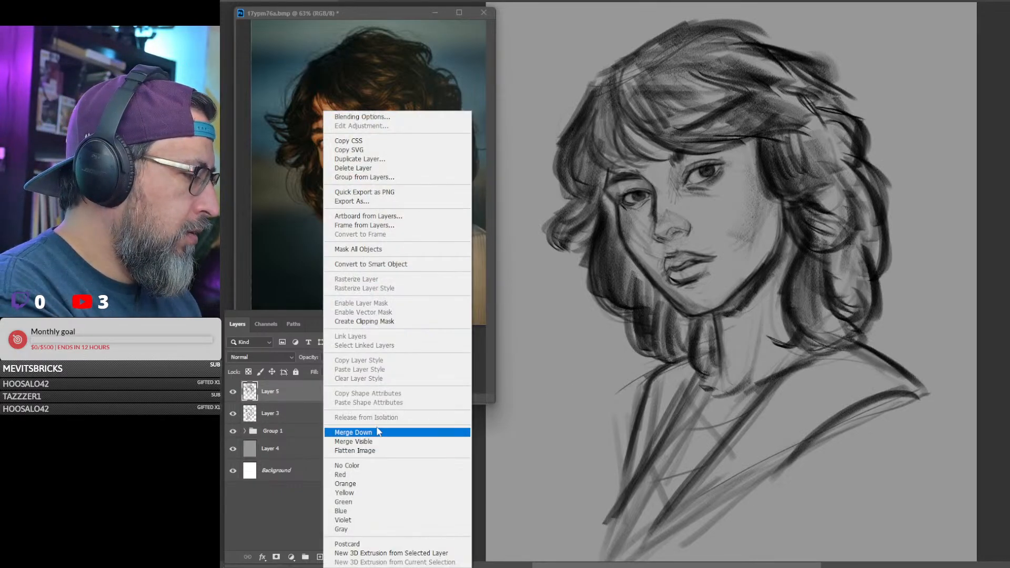
{"action": "left_click", "coordinate": [408, 434]}
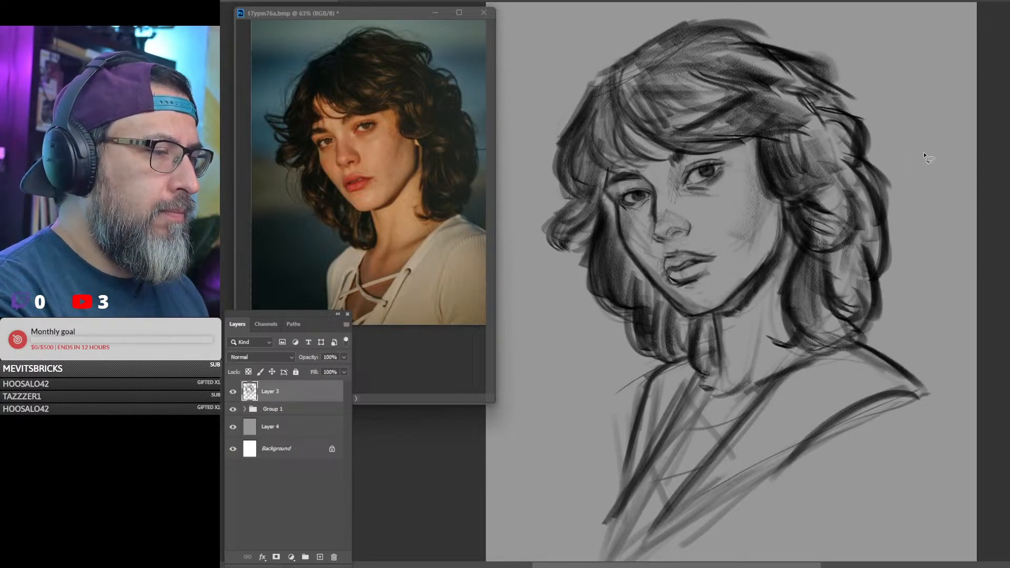
Flip both the portrait sketch and the reference photo horizontally, and return to the sketch document.
{"action": "key", "text": "ctrl+shift+h"}
{"action": "left_click", "coordinate": [439, 270]}
{"action": "key", "text": "ctrl+shift+h"}
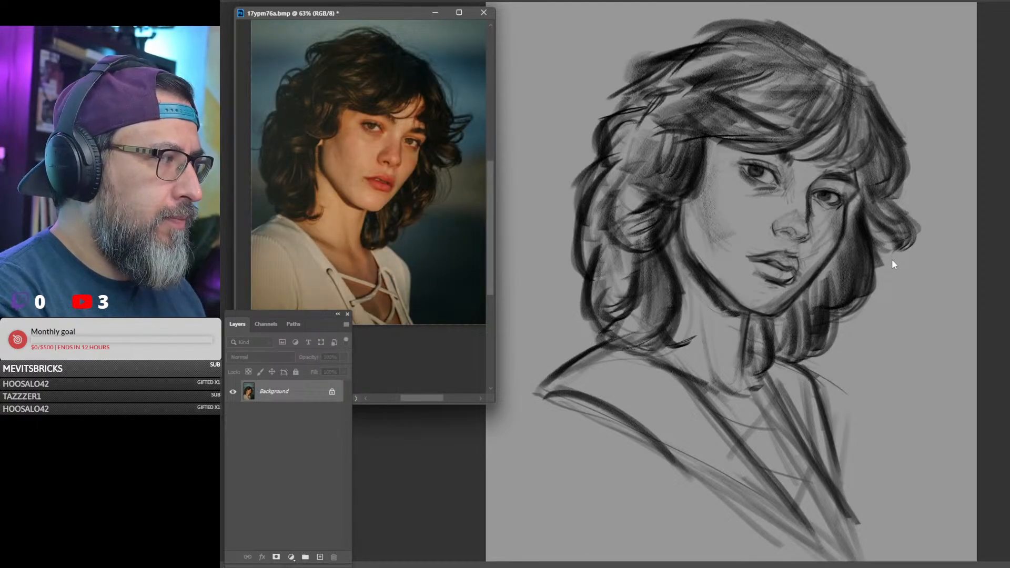
{"action": "left_click", "coordinate": [572, 415]}
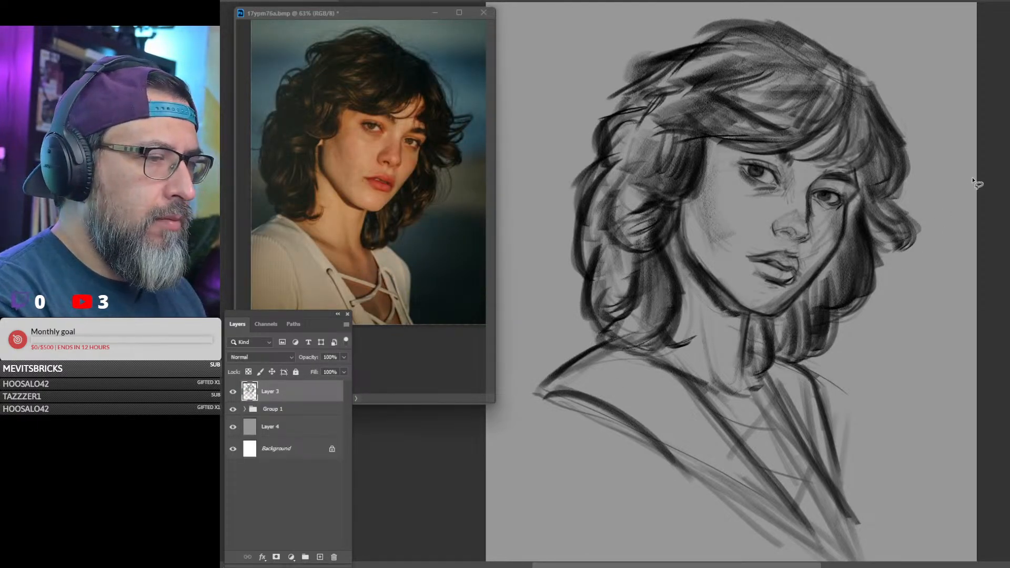
Lower the opacity of the merged sketch on Layer 3 to 49%.
{"action": "left_click", "coordinate": [343, 372]}
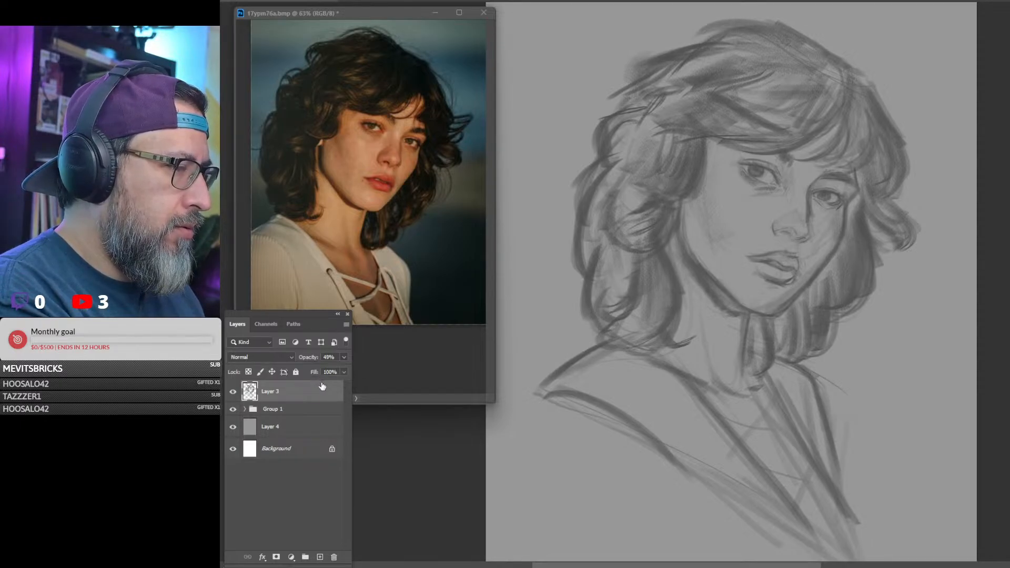
{"action": "right_click", "coordinate": [836, 237]}
{"action": "left_click", "coordinate": [640, 337]}
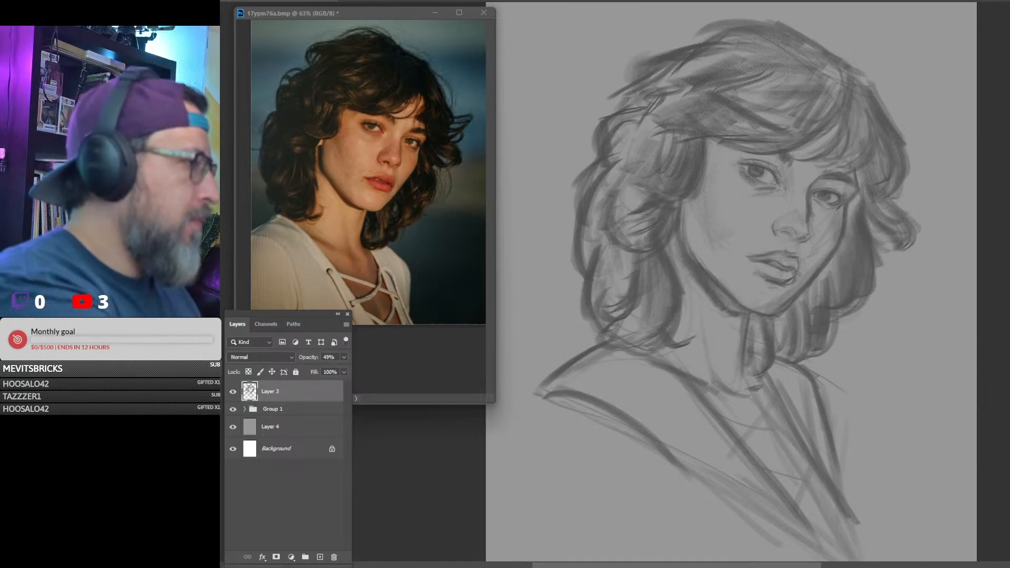
Choose the Square chalk brush at 47 px for working on the face.
{"action": "key", "text": "b"}
{"action": "right_click", "coordinate": [792, 321]}
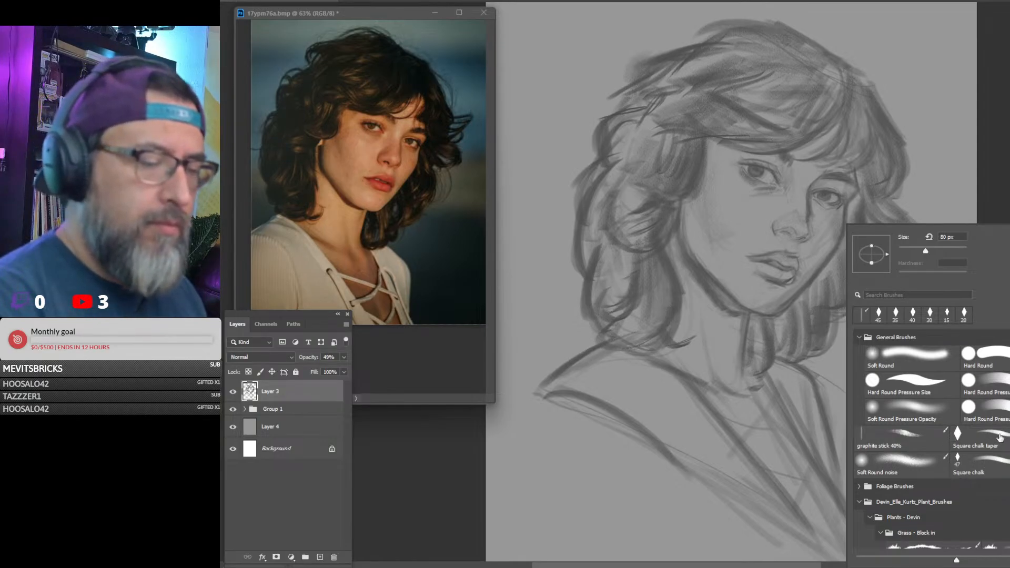
{"action": "left_click", "coordinate": [1006, 472]}
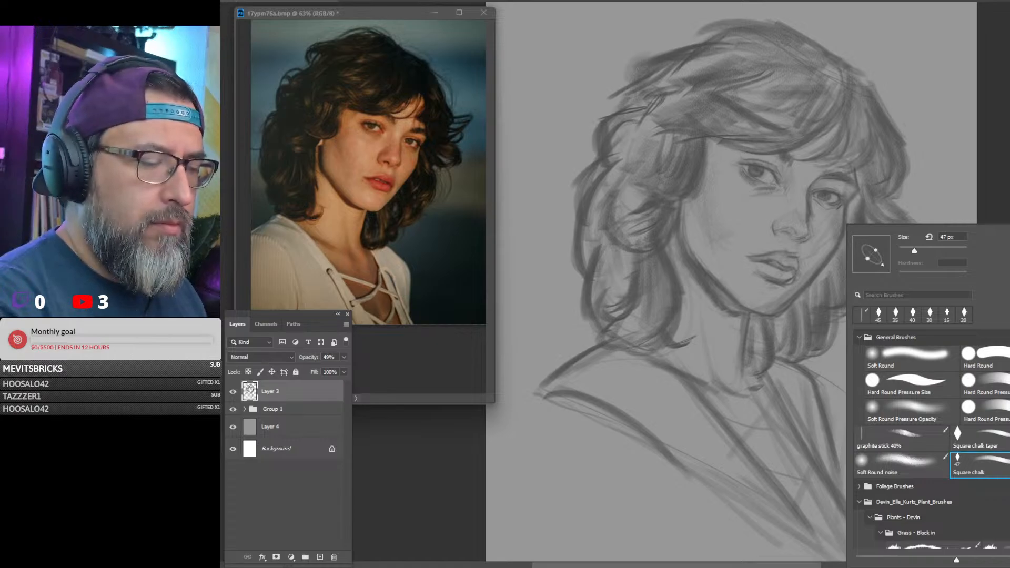
{"action": "key", "text": "Return"}
{"action": "scroll", "coordinate": [842, 231], "scroll_direction": "up", "scroll_amount": 1}
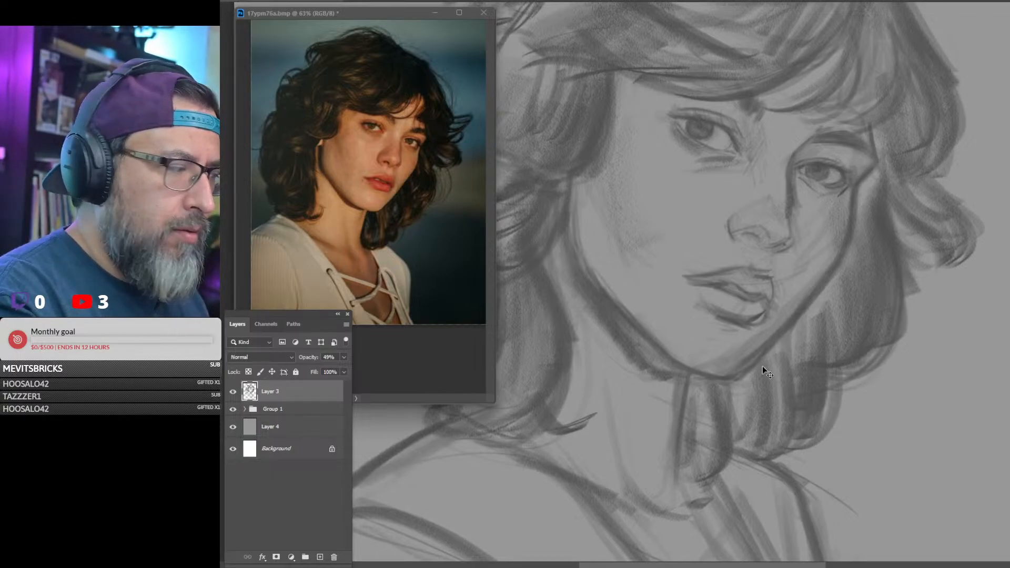
{"action": "left_click", "coordinate": [319, 556]}
{"action": "left_click_drag", "start_coordinate": [854, 184], "coordinate": [876, 165]}
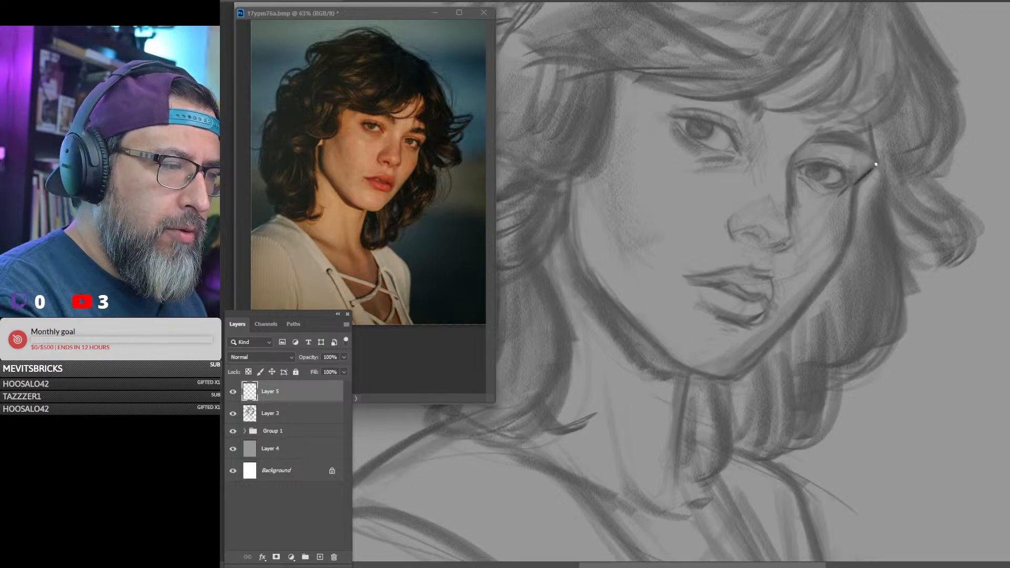
{"action": "key", "text": "ctrl+z"}
{"action": "key", "text": "ctrl+z"}
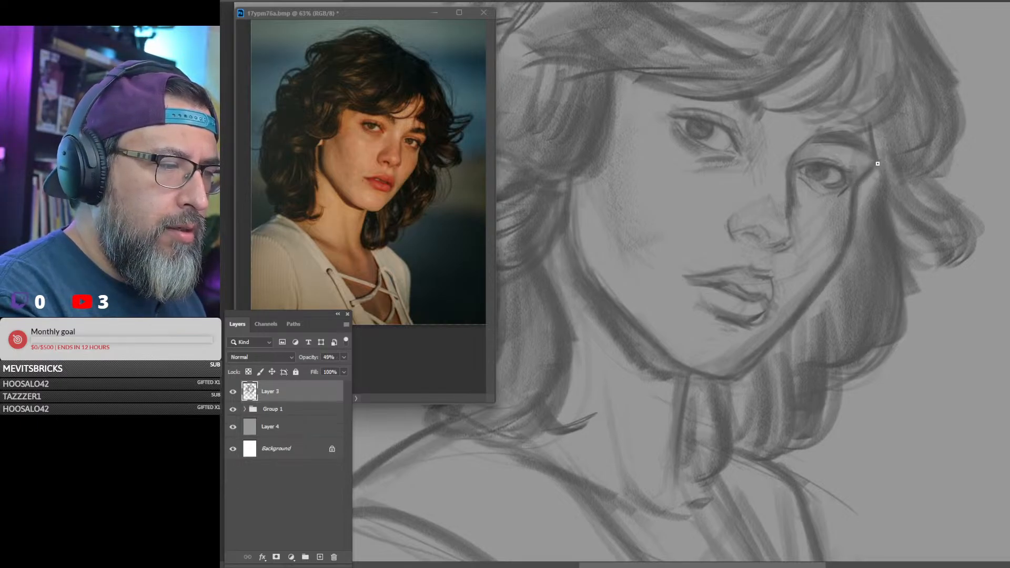
Add a new layer above Layer 3 and draw a dark contour of the face's far side from brow to chin.
{"action": "left_click", "coordinate": [320, 556]}
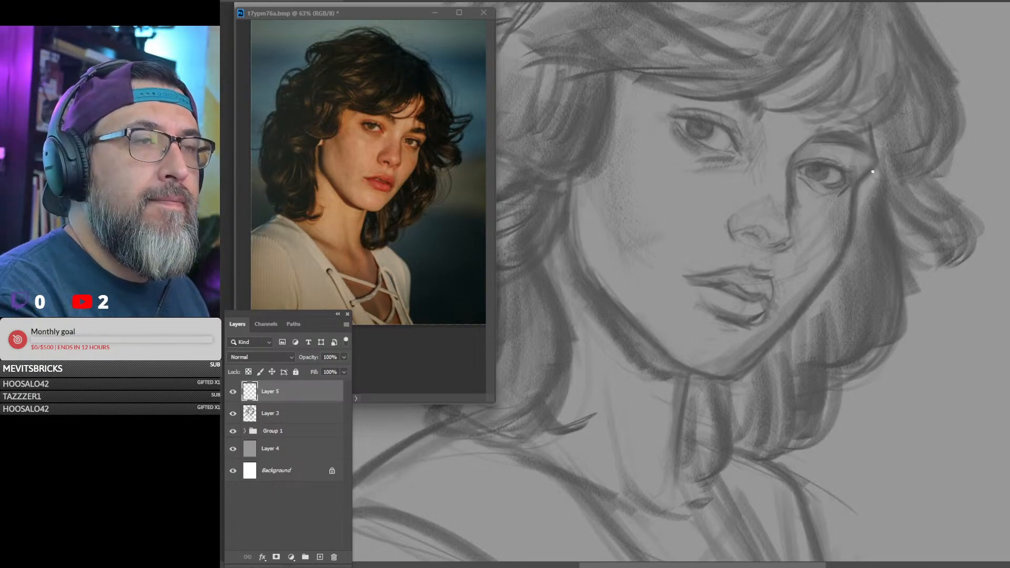
{"action": "left_click_drag", "start_coordinate": [854, 184], "coordinate": [875, 164]}
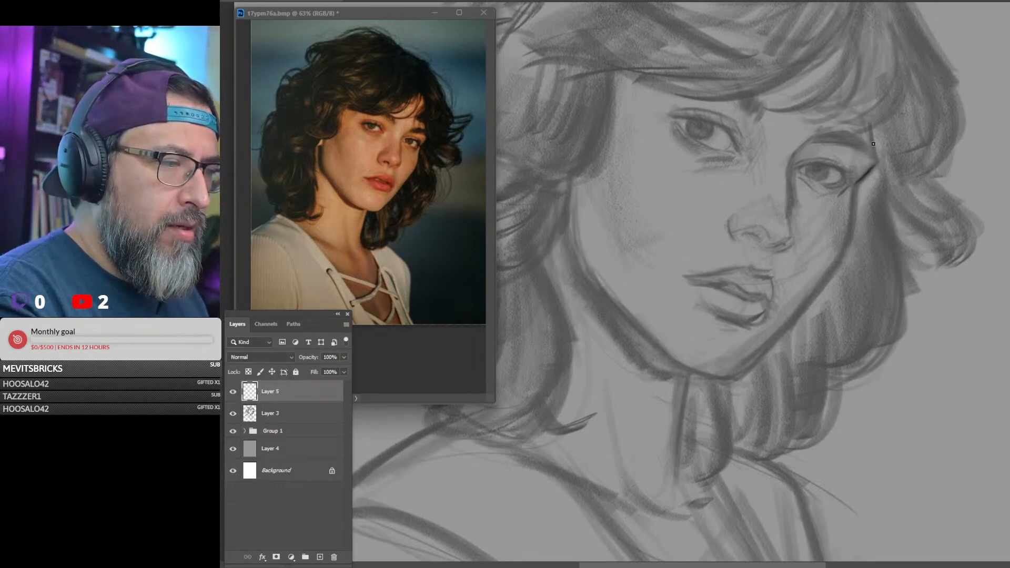
{"action": "mouse_move", "coordinate": [871, 129]}
{"action": "left_mouse_down"}
{"action": "mouse_move", "coordinate": [874, 166]}
{"action": "mouse_move", "coordinate": [855, 185]}
{"action": "mouse_move", "coordinate": [846, 248]}
{"action": "left_mouse_up"}
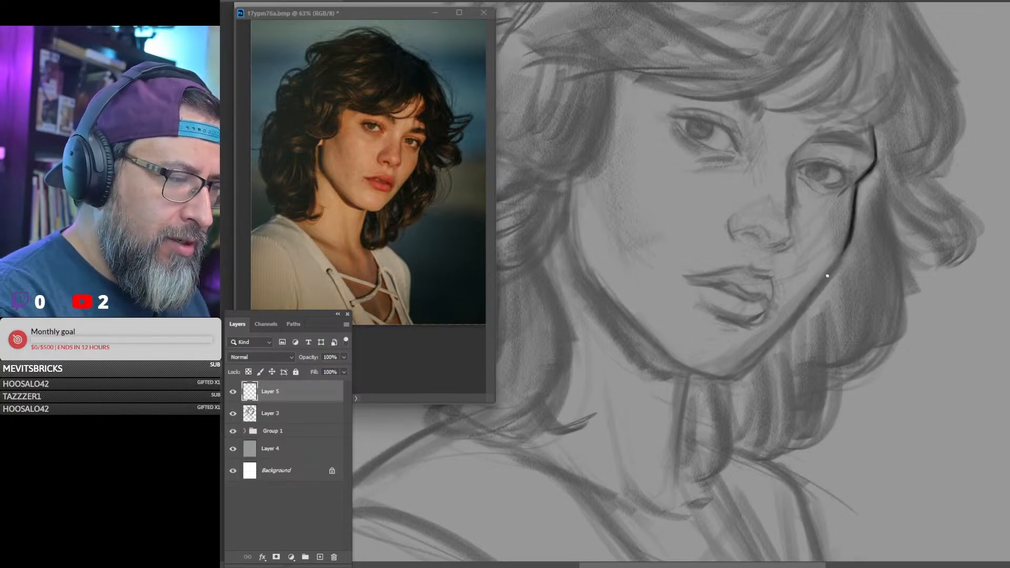
{"action": "left_click_drag", "start_coordinate": [842, 257], "coordinate": [792, 316]}
{"action": "left_click_drag", "start_coordinate": [827, 273], "coordinate": [786, 318]}
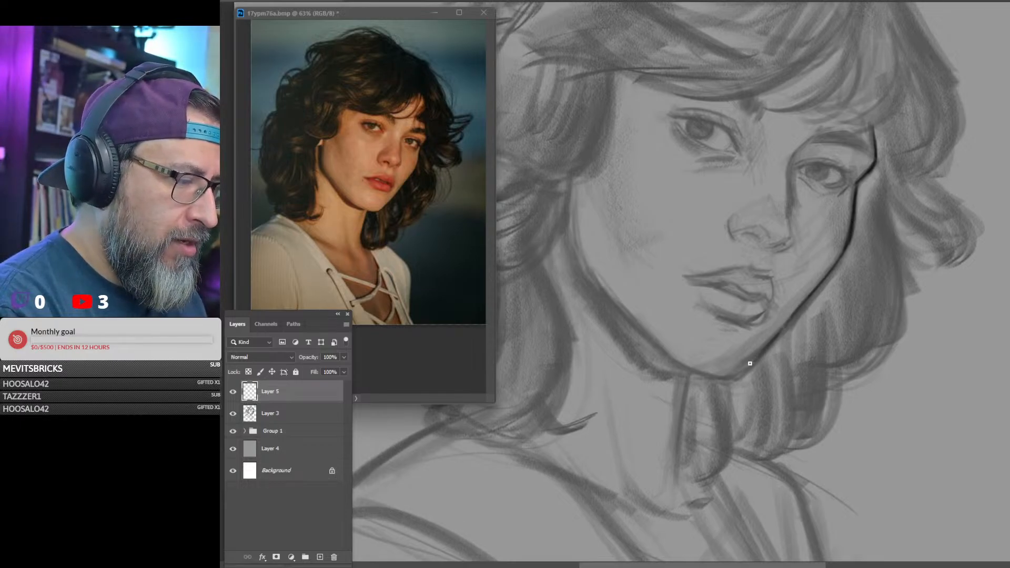
{"action": "mouse_move", "coordinate": [684, 365]}
{"action": "left_mouse_down"}
{"action": "mouse_move", "coordinate": [747, 378]}
{"action": "mouse_move", "coordinate": [691, 365]}
{"action": "mouse_move", "coordinate": [762, 357]}
{"action": "mouse_move", "coordinate": [729, 381]}
{"action": "mouse_move", "coordinate": [758, 358]}
{"action": "mouse_move", "coordinate": [713, 368]}
{"action": "mouse_move", "coordinate": [731, 376]}
{"action": "mouse_move", "coordinate": [761, 353]}
{"action": "mouse_move", "coordinate": [713, 374]}
{"action": "mouse_move", "coordinate": [757, 362]}
{"action": "mouse_move", "coordinate": [730, 375]}
{"action": "left_mouse_up"}
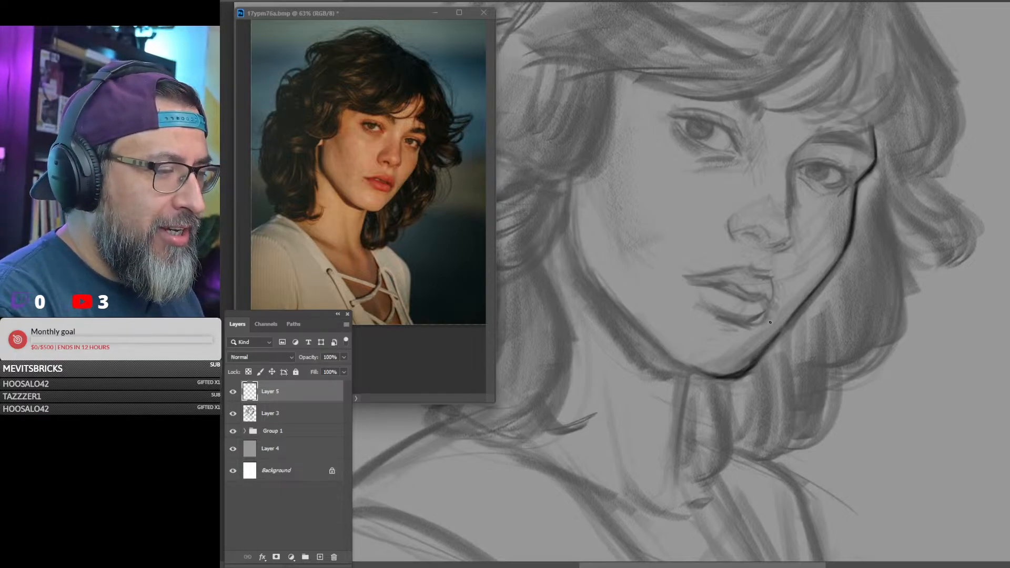
{"action": "left_click_drag", "start_coordinate": [772, 343], "coordinate": [800, 310]}
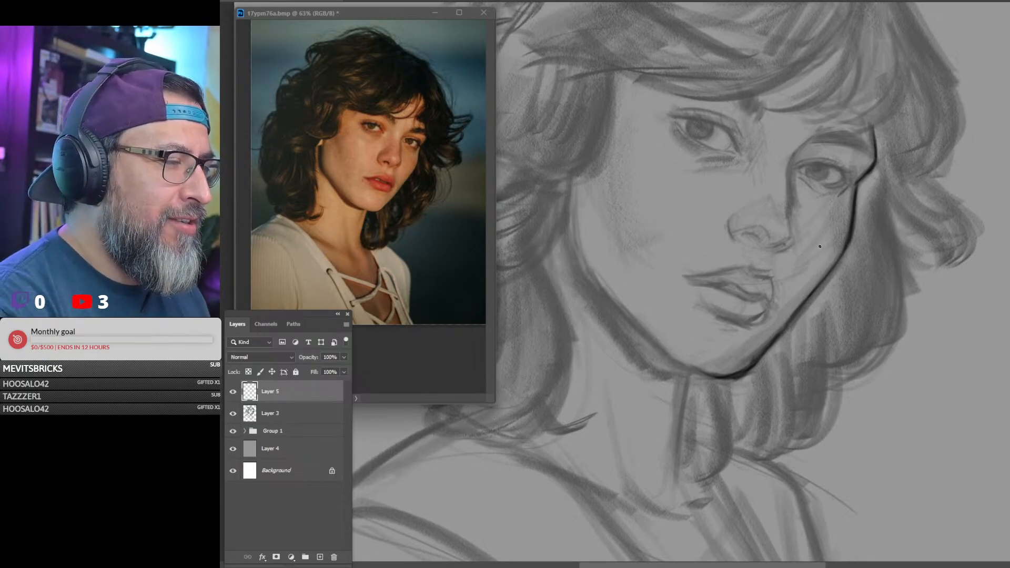
Flip the sketch horizontally and outline the near side of the face from the ear down to the jaw.
{"action": "key", "text": "ctrl+shift+h"}
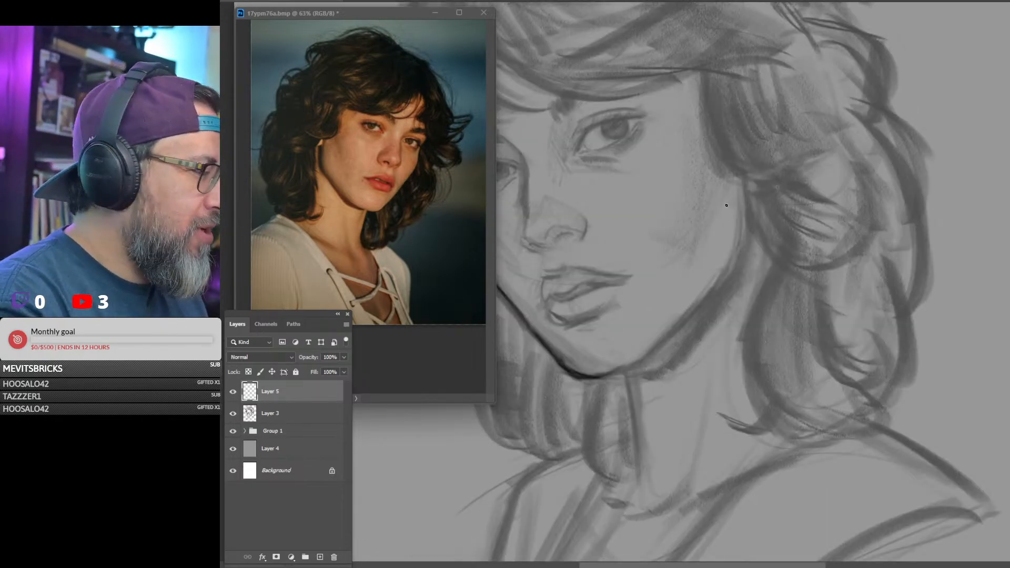
{"action": "mouse_move", "coordinate": [744, 196]}
{"action": "left_mouse_down"}
{"action": "mouse_move", "coordinate": [747, 228]}
{"action": "mouse_move", "coordinate": [745, 180]}
{"action": "mouse_move", "coordinate": [743, 236]}
{"action": "mouse_move", "coordinate": [726, 253]}
{"action": "mouse_move", "coordinate": [745, 241]}
{"action": "mouse_move", "coordinate": [749, 215]}
{"action": "mouse_move", "coordinate": [729, 269]}
{"action": "mouse_move", "coordinate": [746, 239]}
{"action": "mouse_move", "coordinate": [718, 284]}
{"action": "left_mouse_up"}
{"action": "scroll", "coordinate": [820, 232], "scroll_direction": "down", "scroll_amount": 2}
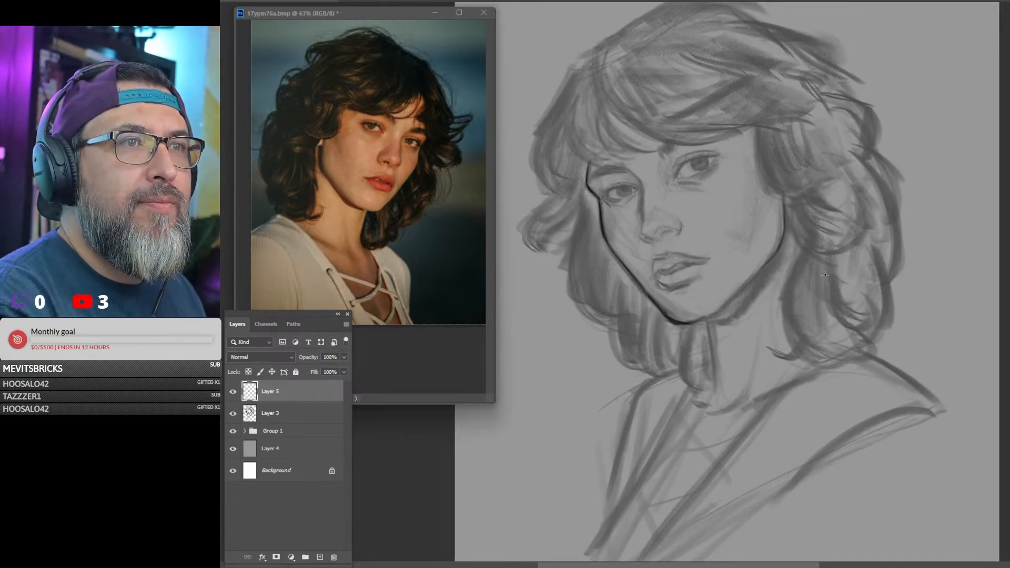
Darken the upper lids and irises of both eyes, and reinforce both eyebrows.
{"action": "scroll", "coordinate": [738, 239], "scroll_direction": "up", "scroll_amount": 3}
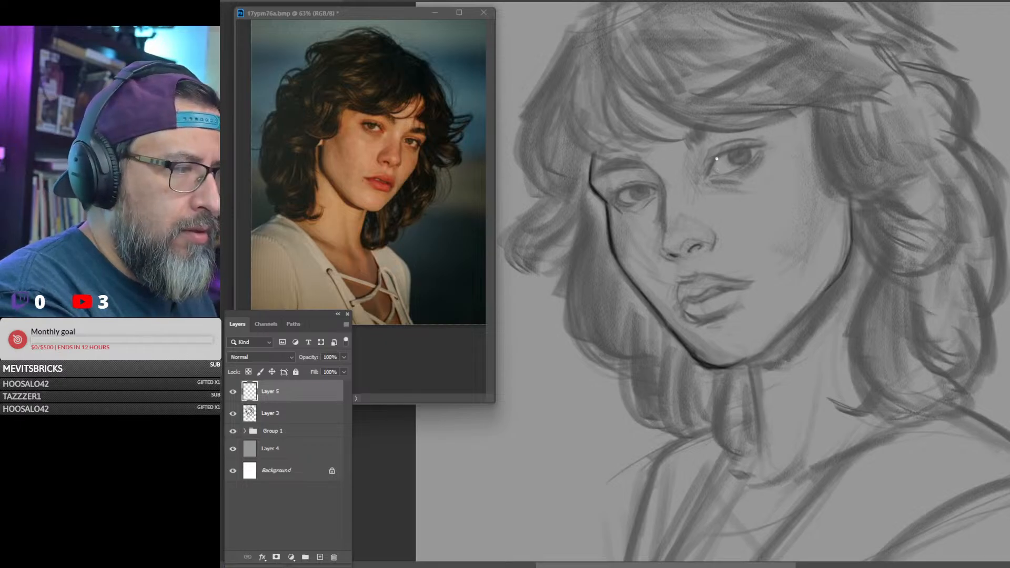
{"action": "left_click_drag", "start_coordinate": [717, 156], "coordinate": [763, 146]}
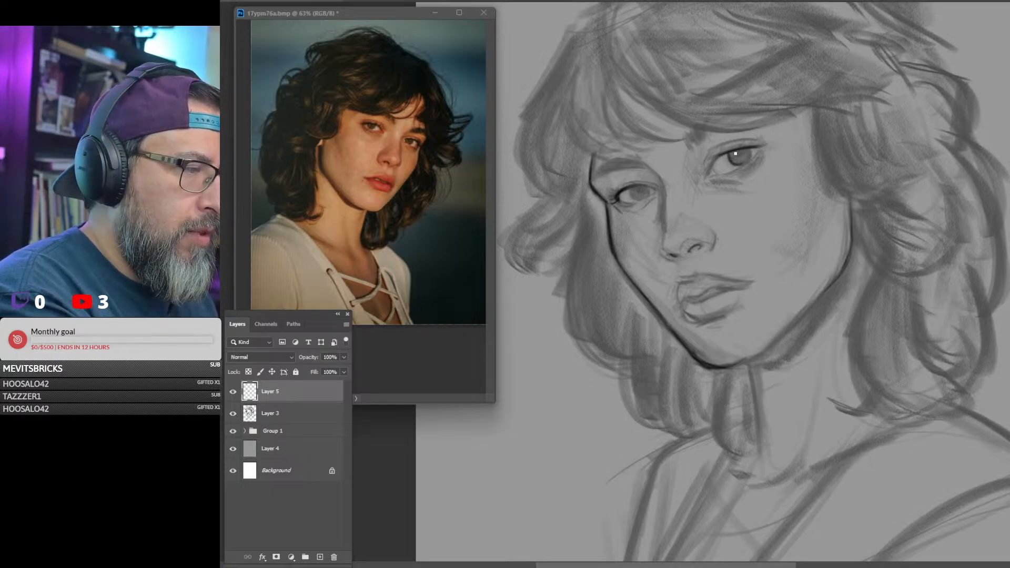
{"action": "left_click_drag", "start_coordinate": [751, 148], "coordinate": [744, 164]}
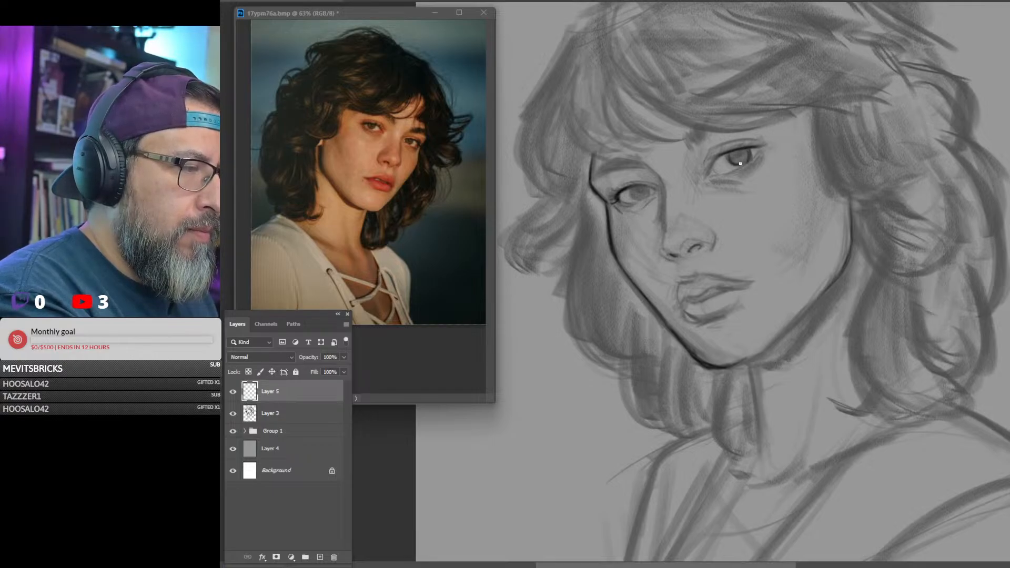
{"action": "left_click_drag", "start_coordinate": [630, 189], "coordinate": [656, 185]}
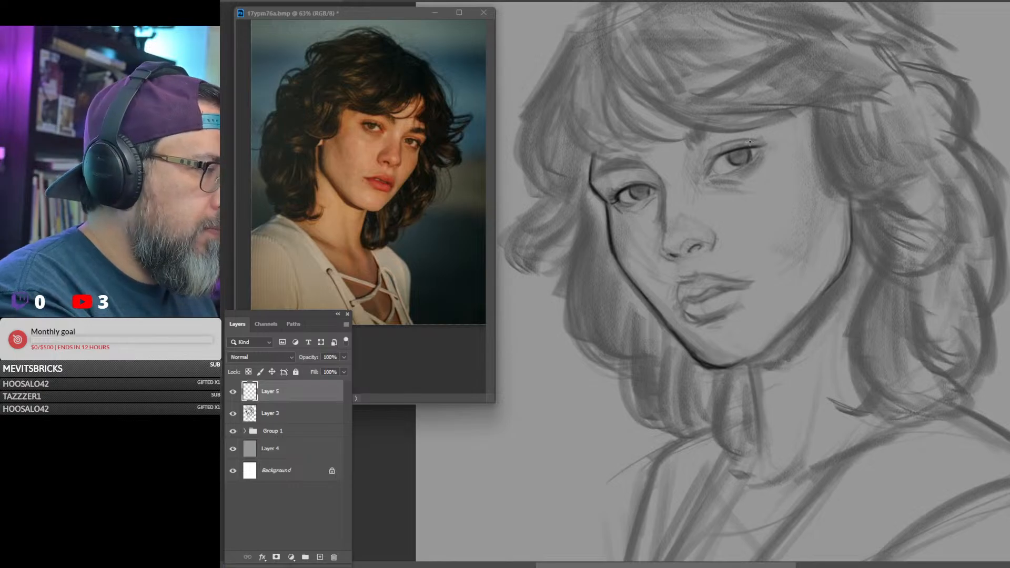
{"action": "mouse_move", "coordinate": [757, 138]}
{"action": "left_mouse_down"}
{"action": "mouse_move", "coordinate": [704, 154]}
{"action": "mouse_move", "coordinate": [755, 137]}
{"action": "left_mouse_up"}
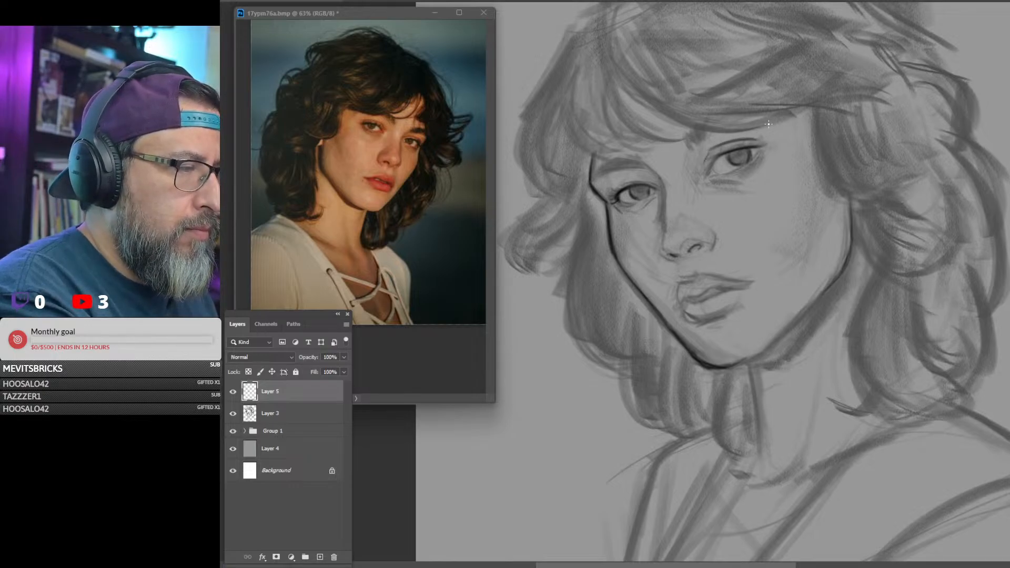
{"action": "mouse_move", "coordinate": [690, 148]}
{"action": "left_mouse_down"}
{"action": "mouse_move", "coordinate": [689, 126]}
{"action": "mouse_move", "coordinate": [699, 143]}
{"action": "left_mouse_up"}
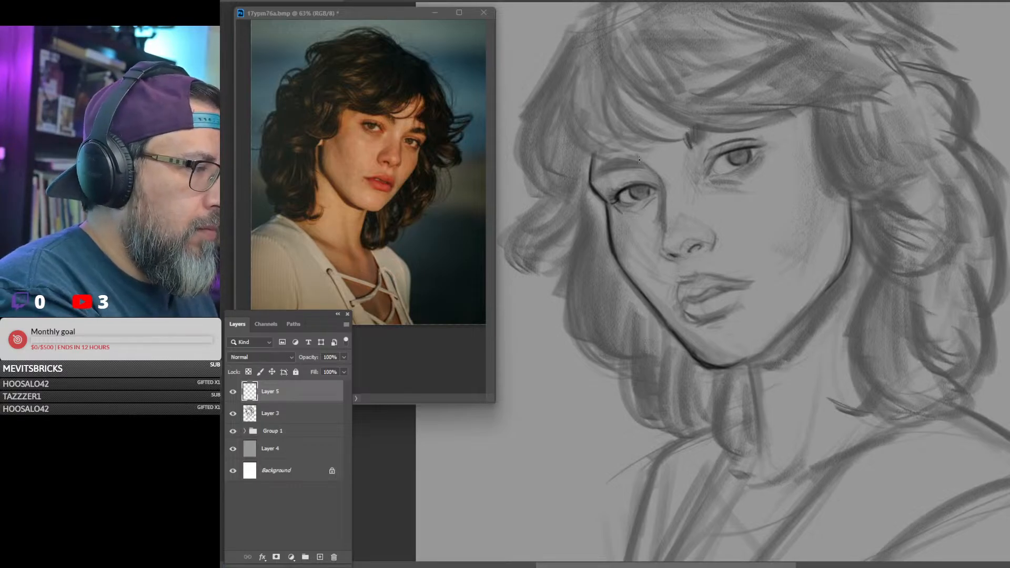
{"action": "mouse_move", "coordinate": [639, 159]}
{"action": "left_mouse_down"}
{"action": "mouse_move", "coordinate": [608, 158]}
{"action": "mouse_move", "coordinate": [593, 176]}
{"action": "mouse_move", "coordinate": [628, 162]}
{"action": "left_mouse_up"}
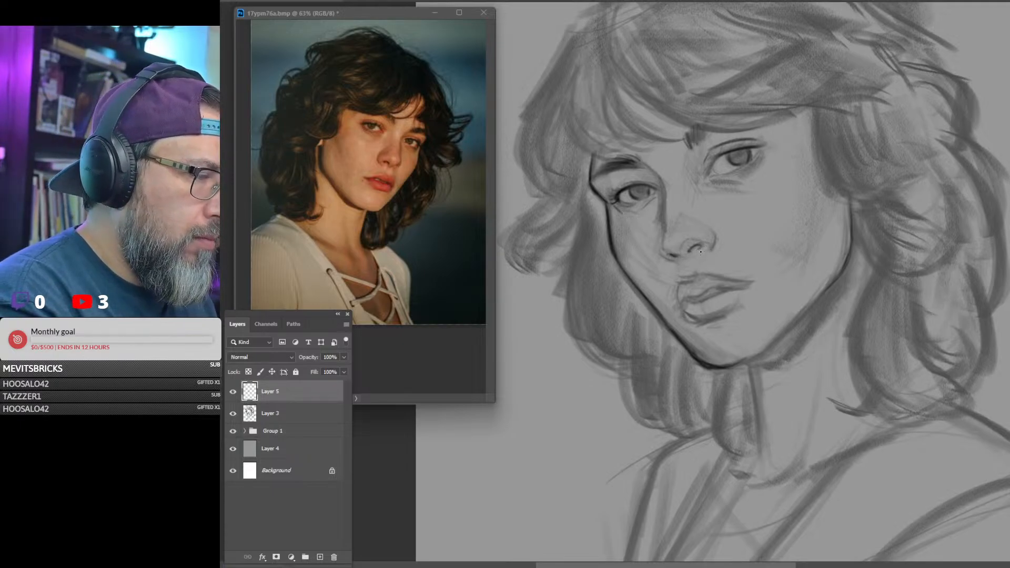
Define the nostril's underside and outline the upper lip, mouth line and lower lip with dark strokes.
{"action": "mouse_move", "coordinate": [662, 255]}
{"action": "left_mouse_down"}
{"action": "mouse_move", "coordinate": [696, 278]}
{"action": "mouse_move", "coordinate": [686, 282]}
{"action": "mouse_move", "coordinate": [713, 275]}
{"action": "mouse_move", "coordinate": [699, 297]}
{"action": "mouse_move", "coordinate": [689, 294]}
{"action": "left_mouse_up"}
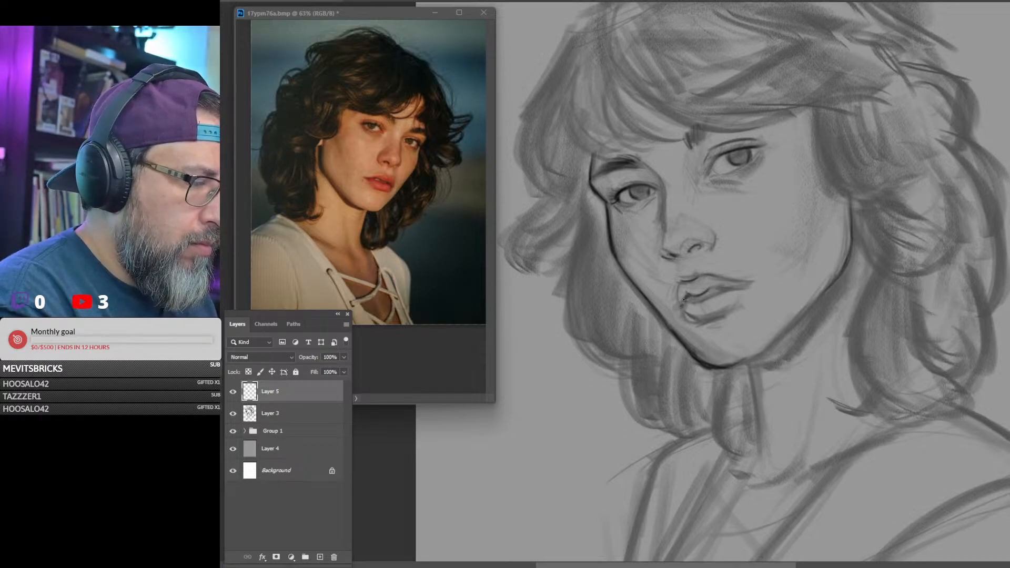
{"action": "left_click_drag", "start_coordinate": [684, 300], "coordinate": [678, 300]}
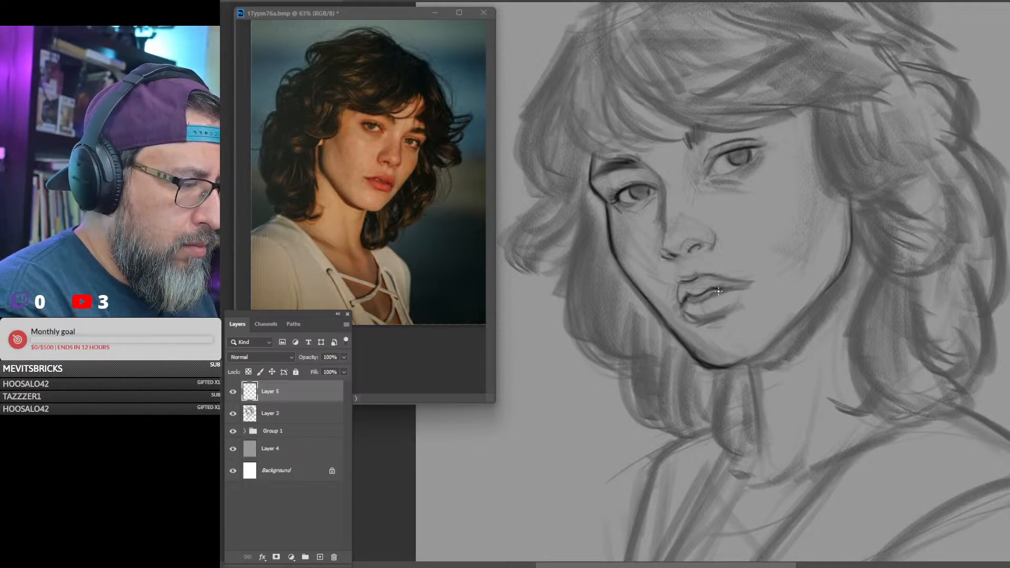
{"action": "left_click_drag", "start_coordinate": [684, 302], "coordinate": [714, 292]}
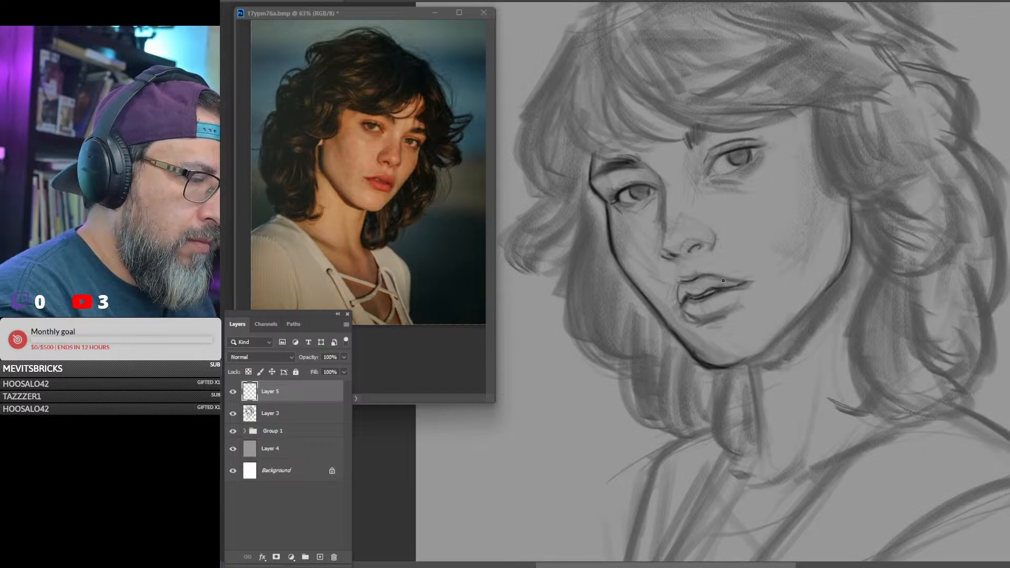
{"action": "left_click_drag", "start_coordinate": [723, 280], "coordinate": [745, 277]}
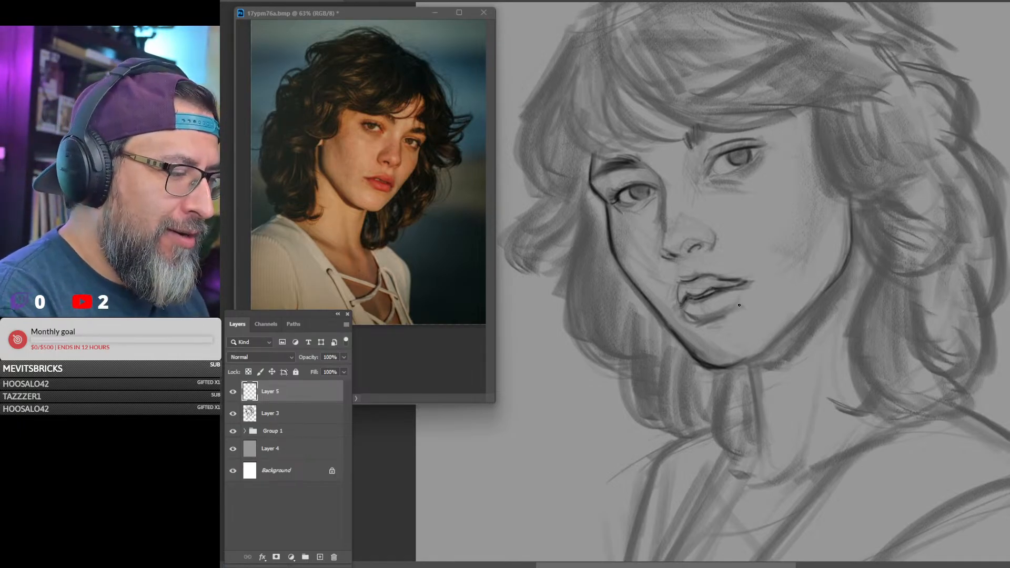
{"action": "mouse_move", "coordinate": [717, 316]}
{"action": "left_mouse_down"}
{"action": "mouse_move", "coordinate": [738, 301]}
{"action": "mouse_move", "coordinate": [696, 319]}
{"action": "left_mouse_up"}
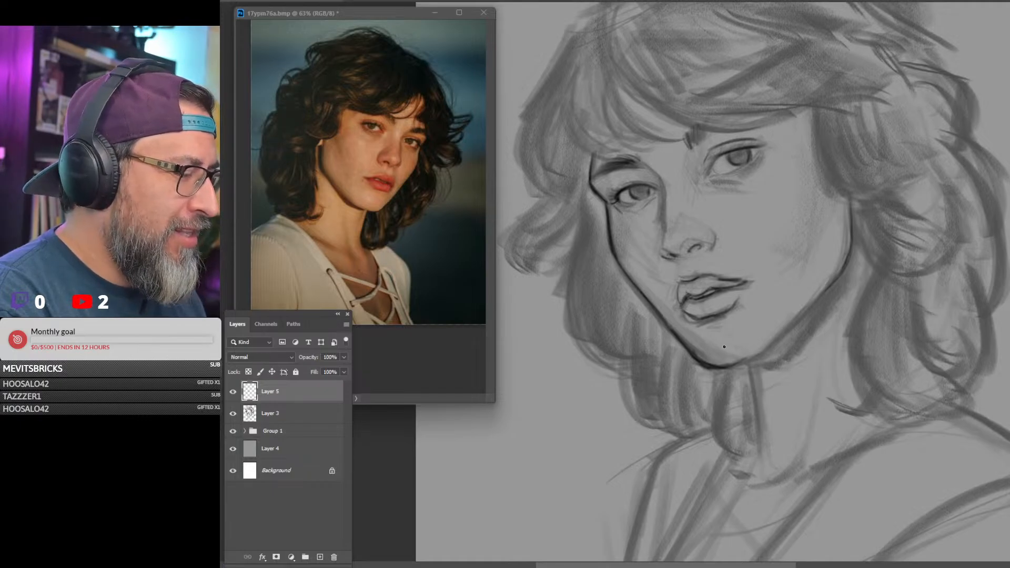
{"action": "left_click_drag", "start_coordinate": [711, 318], "coordinate": [736, 306]}
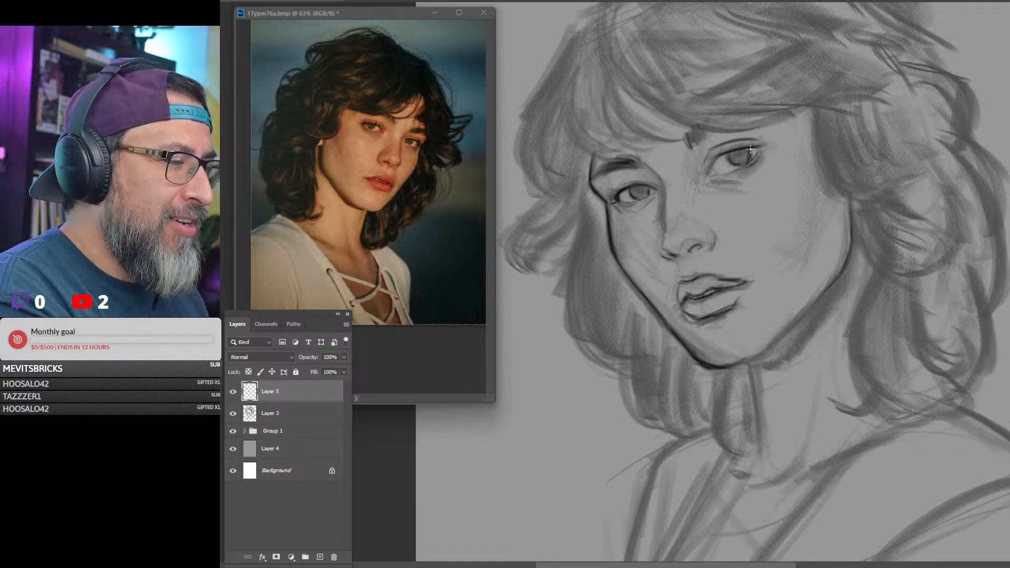
Flip the reference photo horizontally to match the sketch, and add eyelashes, inner eyebrow hairs and a darker nose contour.
{"action": "left_click", "coordinate": [429, 237]}
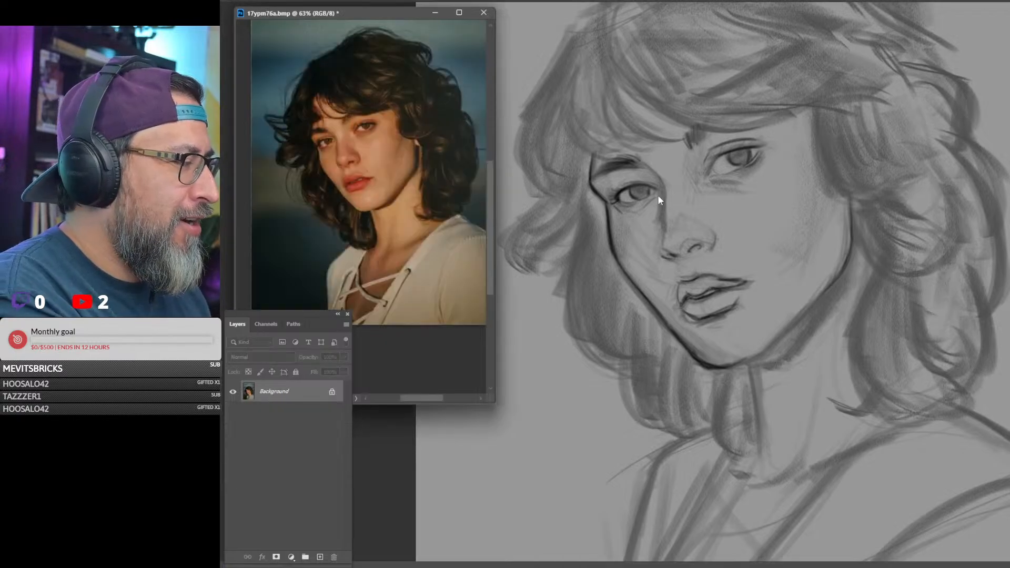
{"action": "left_click", "coordinate": [747, 154]}
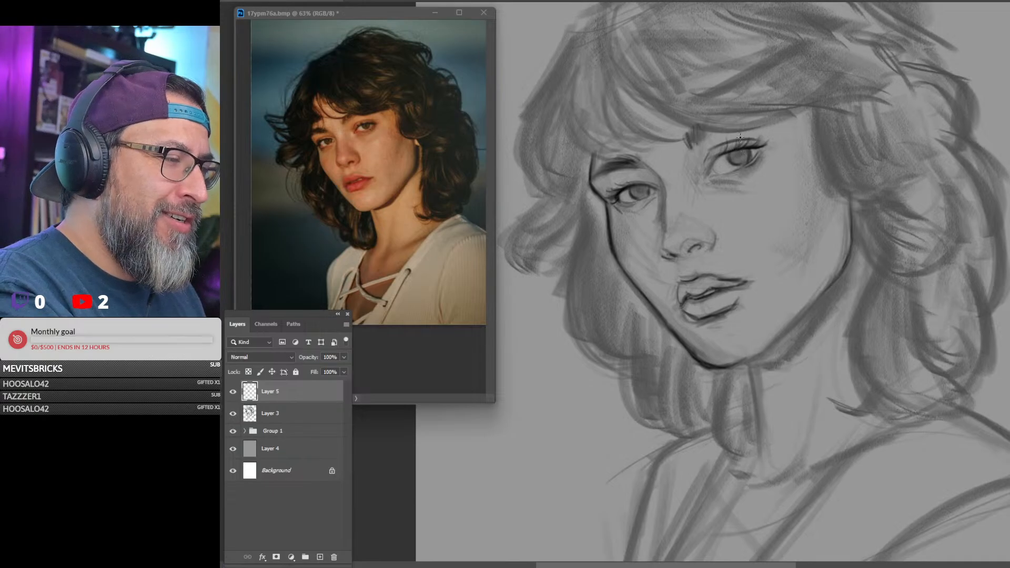
{"action": "left_click_drag", "start_coordinate": [692, 145], "coordinate": [710, 124]}
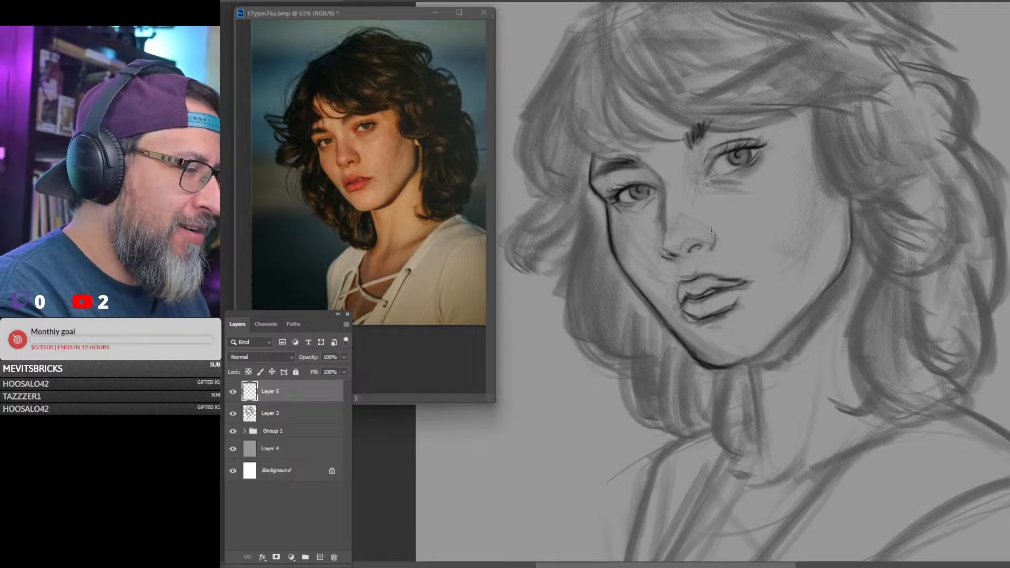
{"action": "left_click_drag", "start_coordinate": [711, 230], "coordinate": [712, 246]}
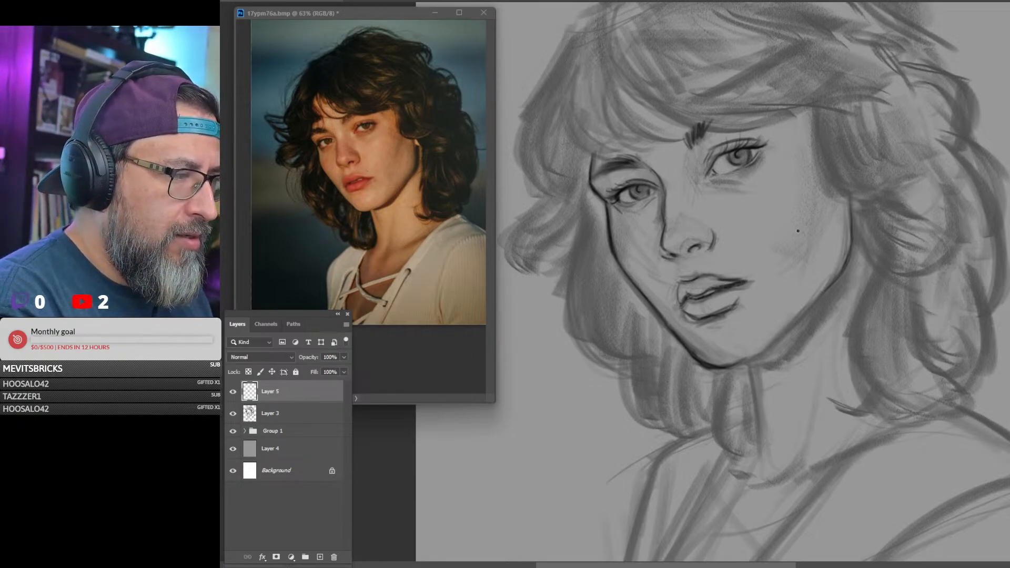
Draw the hair edge beside the near temple and the lines of the earlobe and the curl beneath it.
{"action": "mouse_move", "coordinate": [815, 113]}
{"action": "left_mouse_down"}
{"action": "mouse_move", "coordinate": [836, 187]}
{"action": "mouse_move", "coordinate": [857, 185]}
{"action": "left_mouse_up"}
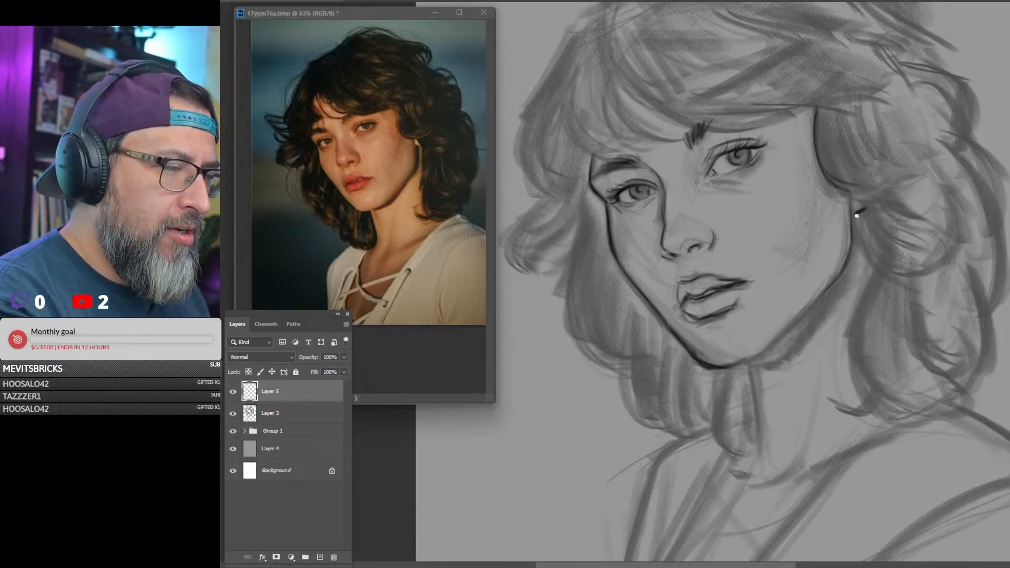
{"action": "key", "text": "ctrl+z"}
{"action": "mouse_move", "coordinate": [851, 212]}
{"action": "left_mouse_down"}
{"action": "mouse_move", "coordinate": [864, 212]}
{"action": "mouse_move", "coordinate": [866, 296]}
{"action": "left_mouse_up"}
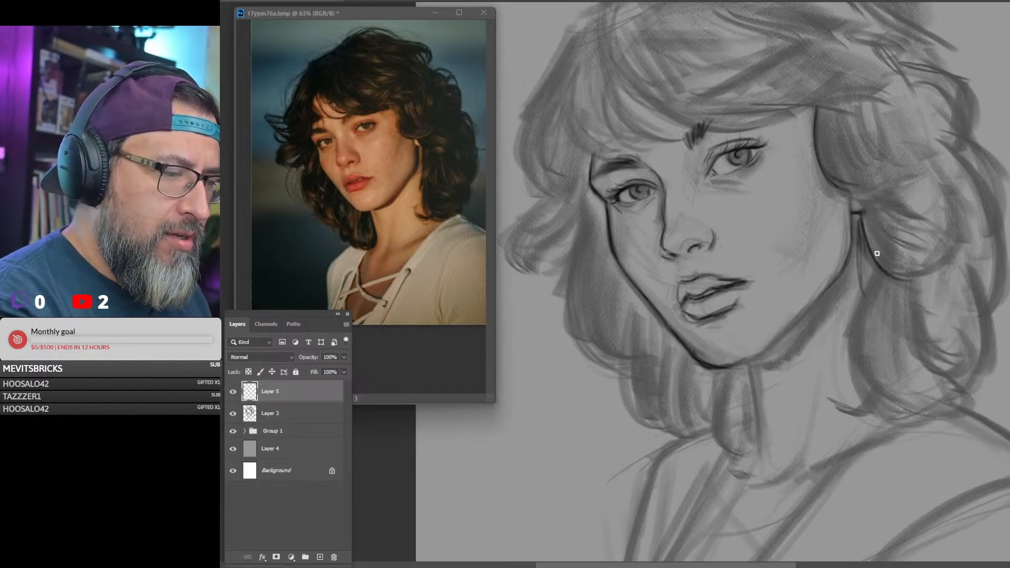
Draw a dark line down the far side of the neck from beneath the chin.
{"action": "left_click", "coordinate": [921, 341], "text": "alt"}
{"action": "left_click", "coordinate": [952, 323]}
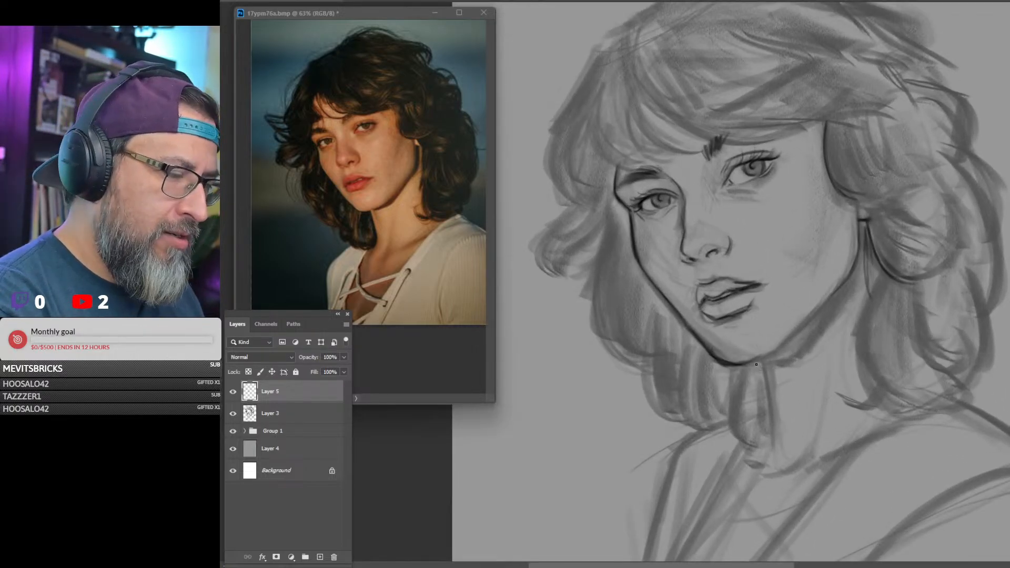
{"action": "left_click_drag", "start_coordinate": [756, 364], "coordinate": [774, 442]}
{"action": "left_click_drag", "start_coordinate": [955, 318], "coordinate": [910, 345]}
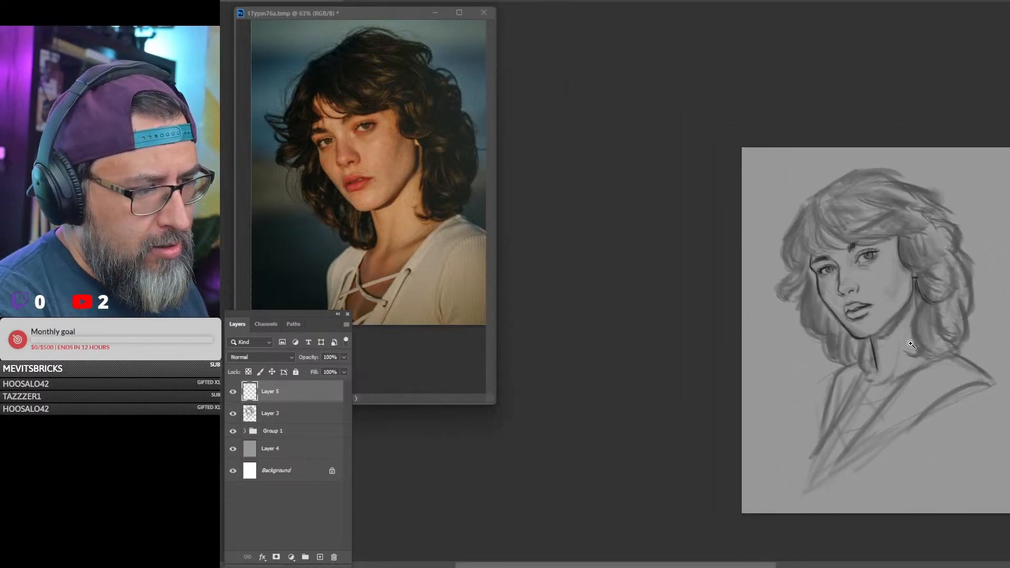
{"action": "left_click", "coordinate": [955, 322]}
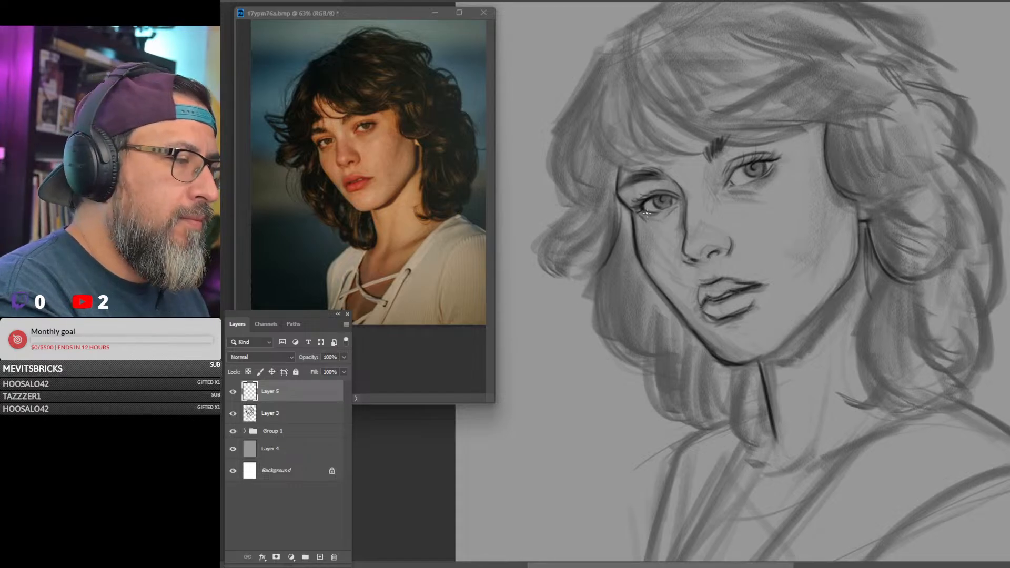
Define the lower eyelids of both eyes with fine dark strokes.
{"action": "left_click_drag", "start_coordinate": [645, 213], "coordinate": [659, 211]}
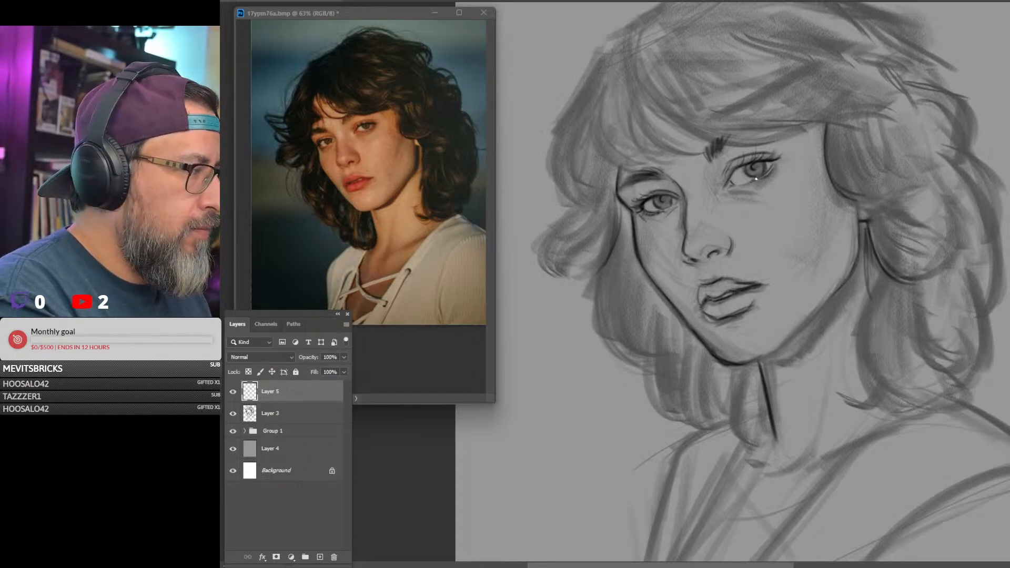
{"action": "left_click_drag", "start_coordinate": [756, 179], "coordinate": [772, 170]}
{"action": "scroll", "coordinate": [923, 246], "scroll_direction": "down", "scroll_amount": 5}
{"action": "left_click_drag", "start_coordinate": [924, 261], "coordinate": [819, 282]}
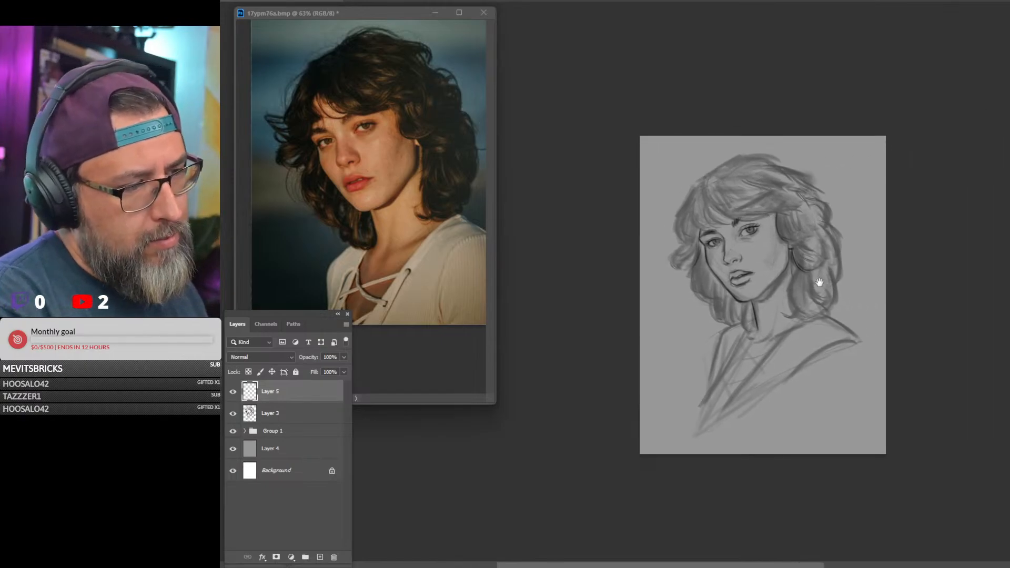
{"action": "scroll", "coordinate": [779, 232], "scroll_direction": "up", "scroll_amount": 4}
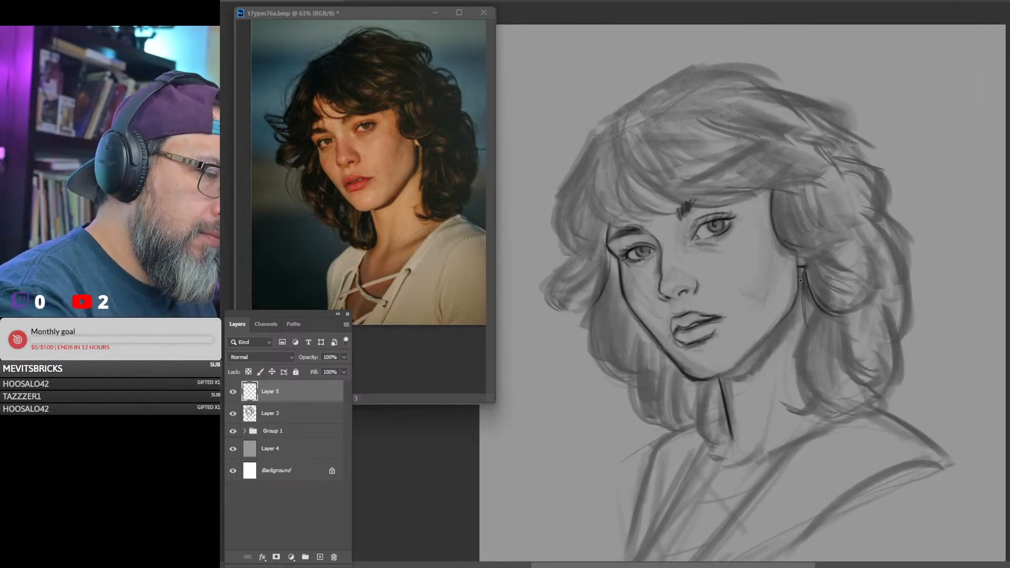
Darken the near jawline below the ear and draw the collar line from the base of the neck towards the near shoulder.
{"action": "left_click_drag", "start_coordinate": [800, 280], "coordinate": [765, 342]}
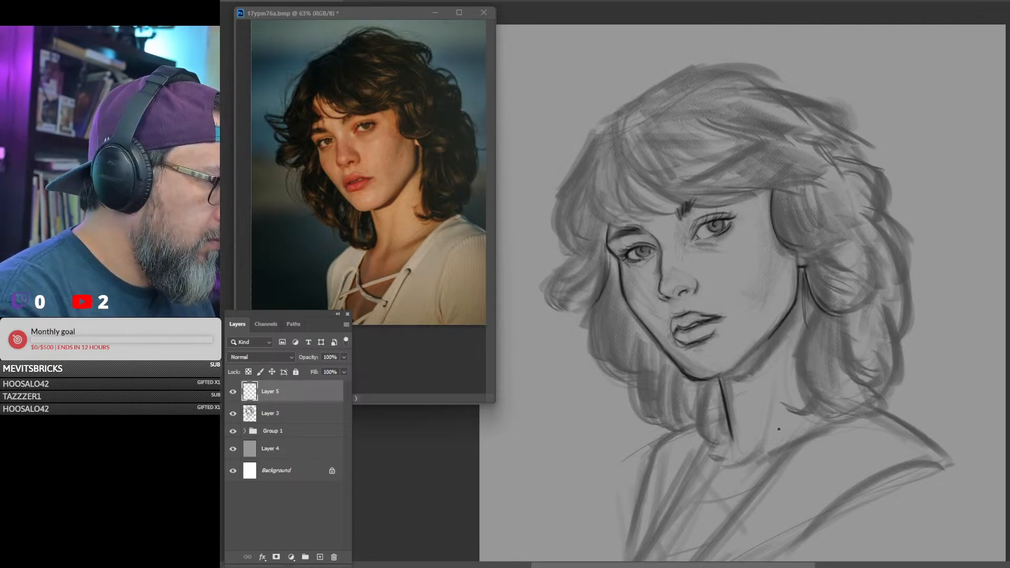
{"action": "mouse_move", "coordinate": [740, 461]}
{"action": "left_mouse_down"}
{"action": "mouse_move", "coordinate": [761, 446]}
{"action": "mouse_move", "coordinate": [739, 468]}
{"action": "mouse_move", "coordinate": [765, 462]}
{"action": "mouse_move", "coordinate": [840, 419]}
{"action": "left_mouse_up"}
{"action": "left_click_drag", "start_coordinate": [919, 377], "coordinate": [890, 391]}
{"action": "left_click_drag", "start_coordinate": [907, 411], "coordinate": [885, 361]}
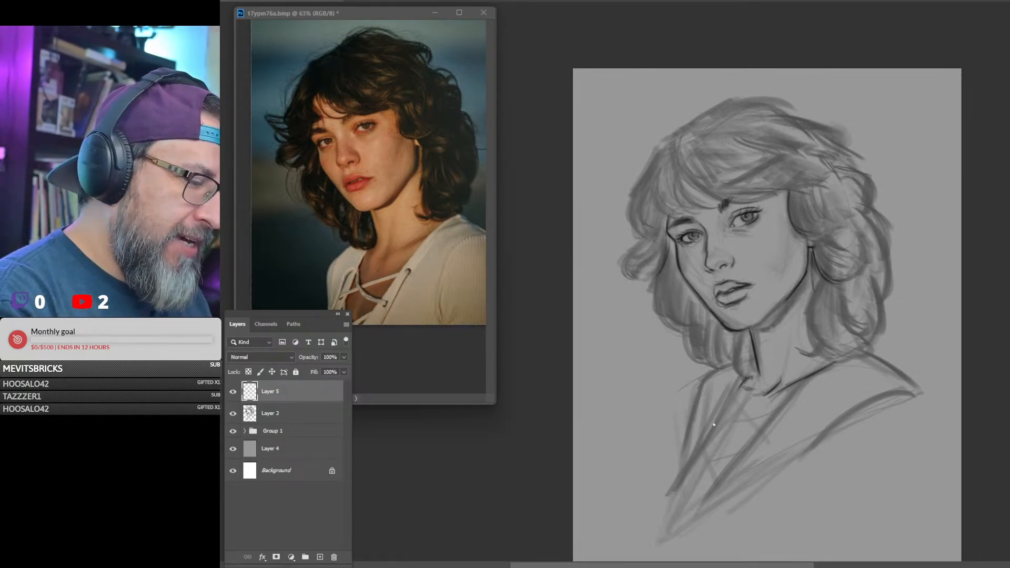
Draw both edges of the V-neckline, the near shoulder line and the outer edge of the far shoulder.
{"action": "left_click_drag", "start_coordinate": [746, 375], "coordinate": [688, 486]}
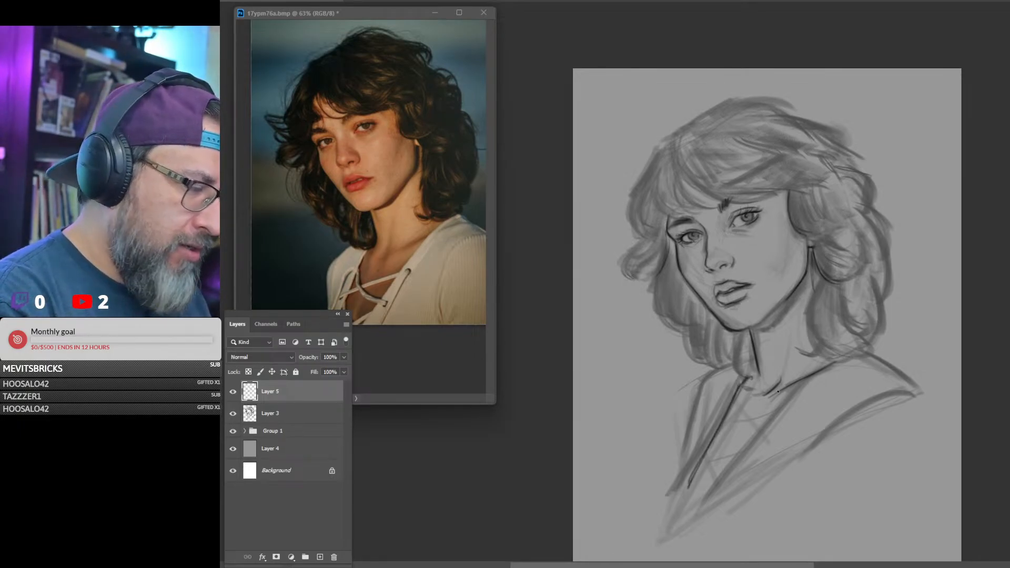
{"action": "mouse_move", "coordinate": [862, 359]}
{"action": "left_mouse_down"}
{"action": "mouse_move", "coordinate": [824, 374]}
{"action": "mouse_move", "coordinate": [746, 455]}
{"action": "left_mouse_up"}
{"action": "mouse_move", "coordinate": [813, 379]}
{"action": "left_mouse_down"}
{"action": "mouse_move", "coordinate": [707, 503]}
{"action": "mouse_move", "coordinate": [721, 486]}
{"action": "left_mouse_up"}
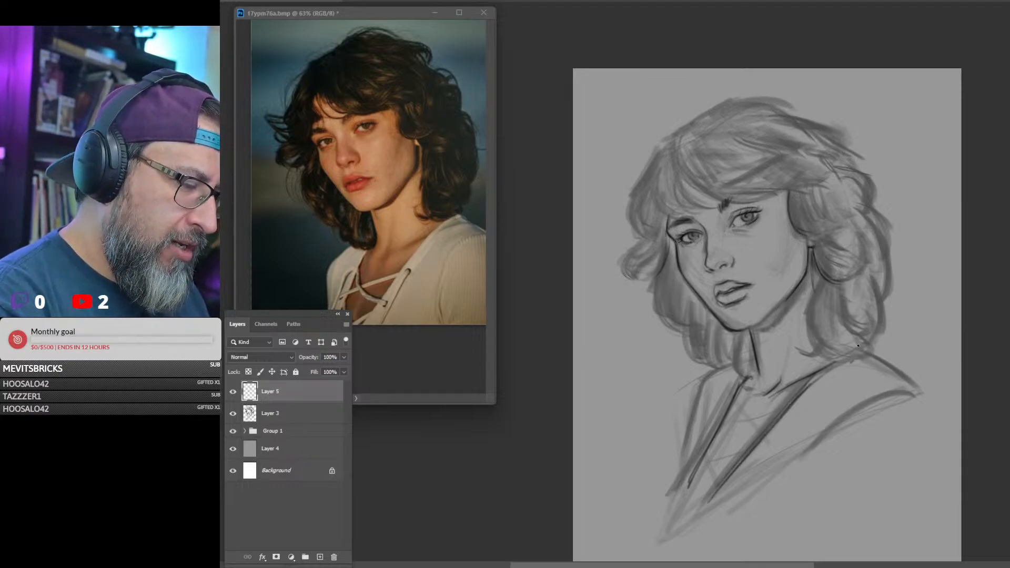
{"action": "mouse_move", "coordinate": [814, 380]}
{"action": "left_mouse_down"}
{"action": "mouse_move", "coordinate": [868, 343]}
{"action": "mouse_move", "coordinate": [914, 391]}
{"action": "left_mouse_up"}
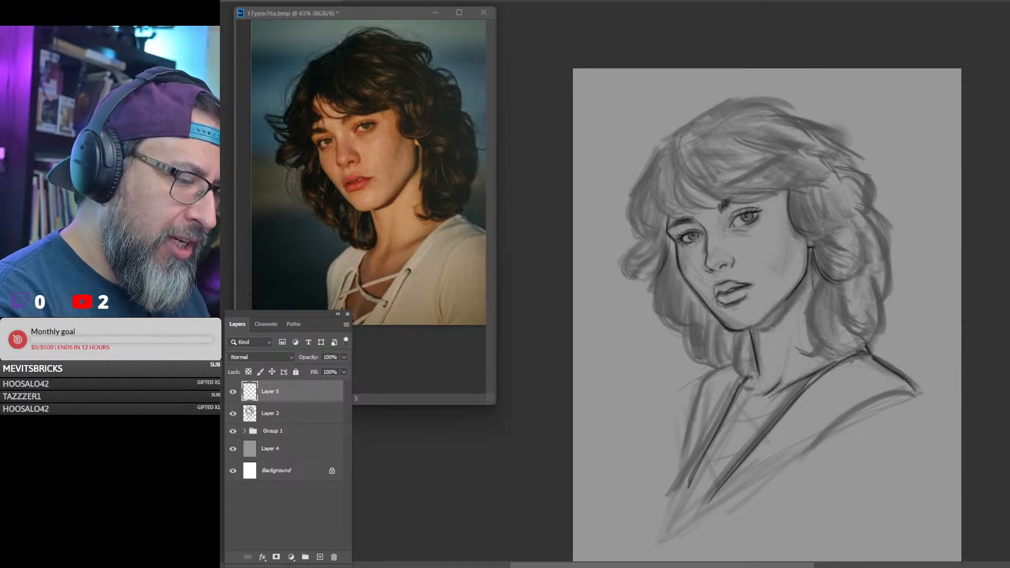
{"action": "mouse_move", "coordinate": [743, 363]}
{"action": "left_mouse_down"}
{"action": "mouse_move", "coordinate": [704, 379]}
{"action": "mouse_move", "coordinate": [677, 475]}
{"action": "left_mouse_up"}
Draw the lower edge of the fringe across the forehead and the outer hair contour on the near side of the head.
{"action": "left_click_drag", "start_coordinate": [677, 161], "coordinate": [754, 204]}
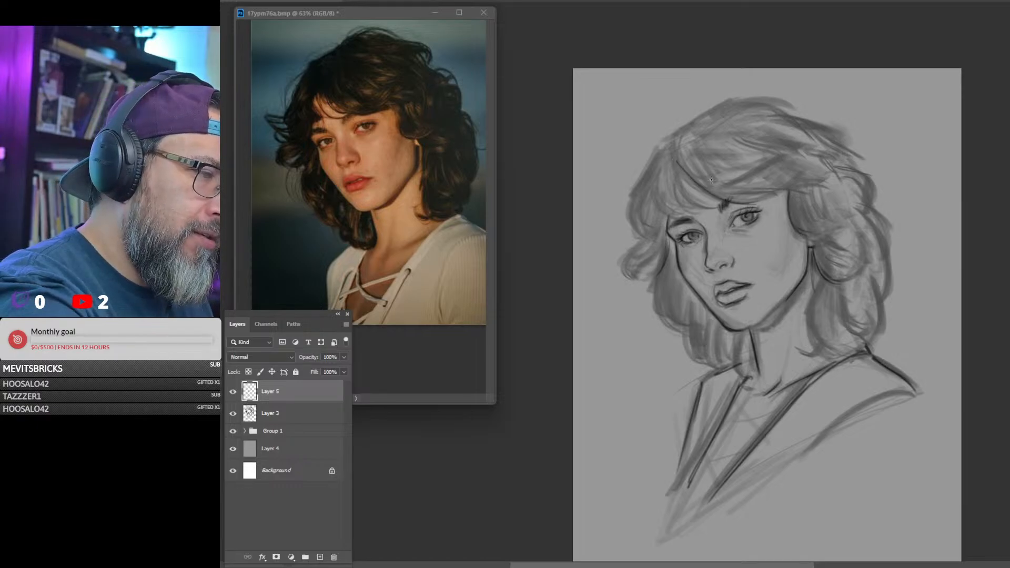
{"action": "mouse_move", "coordinate": [701, 179]}
{"action": "left_mouse_down"}
{"action": "mouse_move", "coordinate": [780, 204]}
{"action": "mouse_move", "coordinate": [791, 191]}
{"action": "left_mouse_up"}
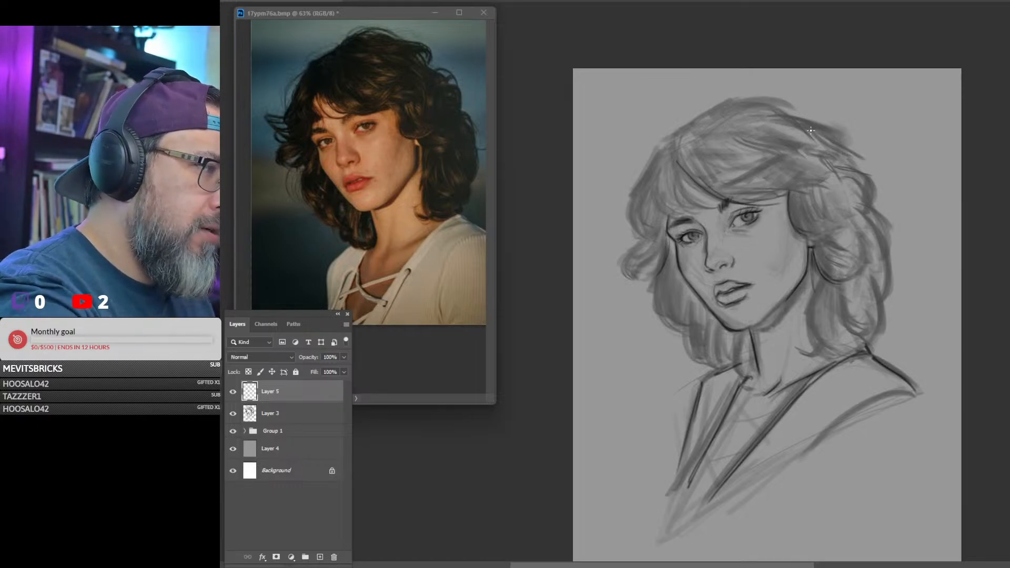
{"action": "mouse_move", "coordinate": [810, 130]}
{"action": "left_mouse_down"}
{"action": "mouse_move", "coordinate": [855, 177]}
{"action": "mouse_move", "coordinate": [867, 215]}
{"action": "left_mouse_up"}
{"action": "left_click_drag", "start_coordinate": [865, 172], "coordinate": [890, 286]}
Outline the flicked lock beside the far cheek and the curls falling on both sides of the neck.
{"action": "mouse_move", "coordinate": [654, 227]}
{"action": "left_mouse_down"}
{"action": "mouse_move", "coordinate": [619, 258]}
{"action": "mouse_move", "coordinate": [645, 243]}
{"action": "mouse_move", "coordinate": [631, 281]}
{"action": "left_mouse_up"}
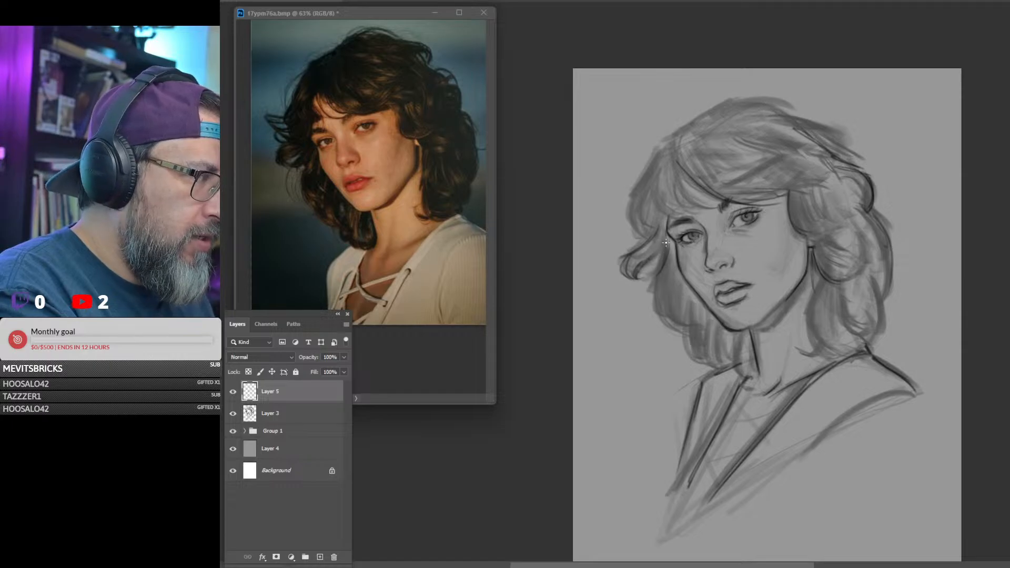
{"action": "left_click_drag", "start_coordinate": [668, 238], "coordinate": [646, 291]}
{"action": "mouse_move", "coordinate": [654, 279]}
{"action": "left_mouse_down"}
{"action": "mouse_move", "coordinate": [660, 319]}
{"action": "mouse_move", "coordinate": [656, 282]}
{"action": "mouse_move", "coordinate": [685, 321]}
{"action": "mouse_move", "coordinate": [673, 325]}
{"action": "mouse_move", "coordinate": [672, 297]}
{"action": "mouse_move", "coordinate": [679, 315]}
{"action": "mouse_move", "coordinate": [692, 317]}
{"action": "mouse_move", "coordinate": [664, 315]}
{"action": "mouse_move", "coordinate": [676, 317]}
{"action": "mouse_move", "coordinate": [663, 295]}
{"action": "mouse_move", "coordinate": [709, 318]}
{"action": "mouse_move", "coordinate": [700, 342]}
{"action": "mouse_move", "coordinate": [692, 301]}
{"action": "mouse_move", "coordinate": [709, 354]}
{"action": "left_mouse_up"}
{"action": "mouse_move", "coordinate": [679, 316]}
{"action": "left_mouse_down"}
{"action": "mouse_move", "coordinate": [697, 359]}
{"action": "mouse_move", "coordinate": [728, 358]}
{"action": "left_mouse_up"}
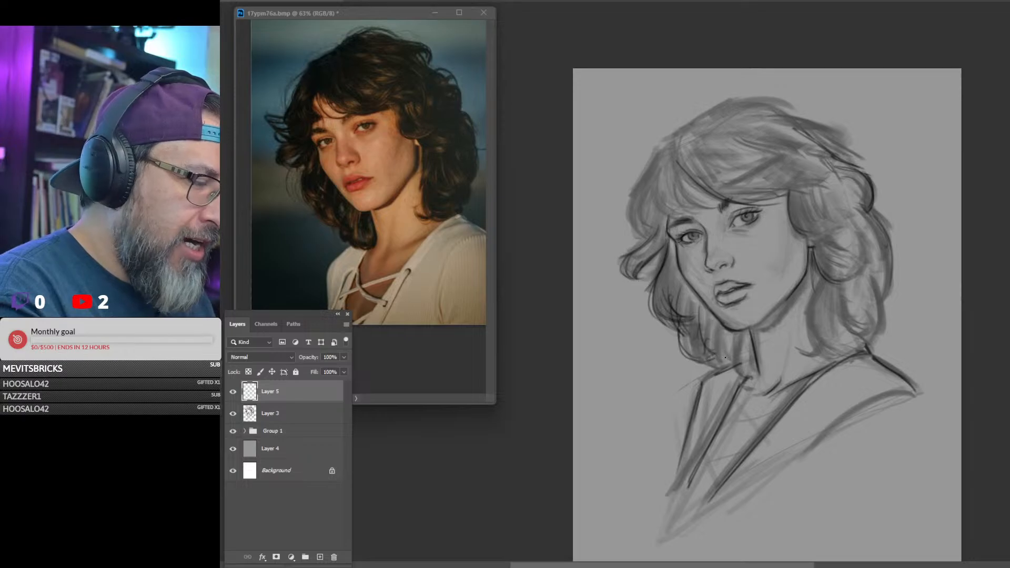
{"action": "mouse_move", "coordinate": [696, 328]}
{"action": "left_mouse_down"}
{"action": "mouse_move", "coordinate": [719, 359]}
{"action": "mouse_move", "coordinate": [711, 361]}
{"action": "mouse_move", "coordinate": [732, 366]}
{"action": "left_mouse_up"}
{"action": "left_click_drag", "start_coordinate": [733, 365], "coordinate": [747, 375]}
{"action": "left_click_drag", "start_coordinate": [716, 378], "coordinate": [741, 370]}
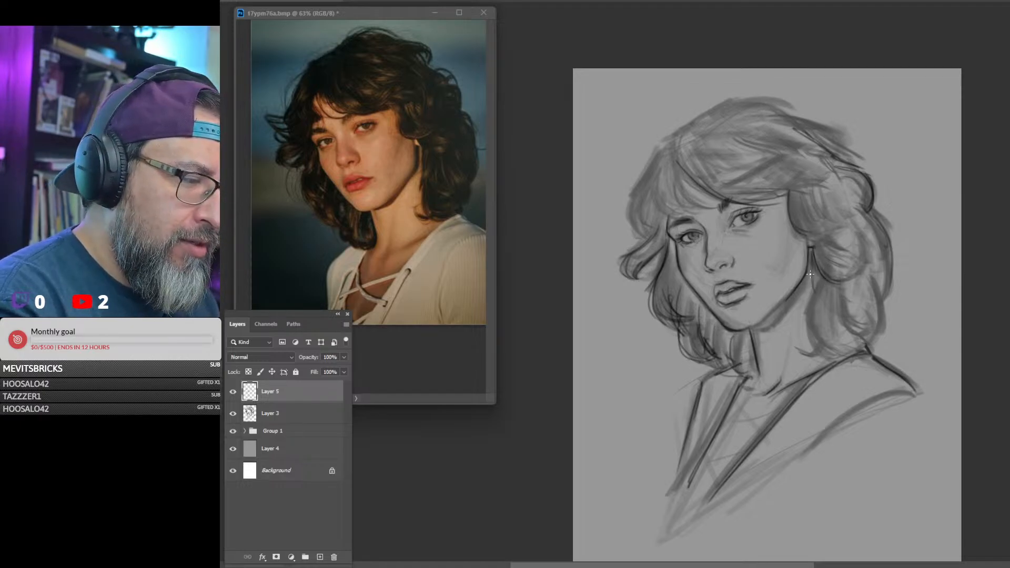
{"action": "mouse_move", "coordinate": [813, 265]}
{"action": "left_mouse_down"}
{"action": "mouse_move", "coordinate": [805, 313]}
{"action": "mouse_move", "coordinate": [834, 284]}
{"action": "mouse_move", "coordinate": [803, 336]}
{"action": "left_mouse_up"}
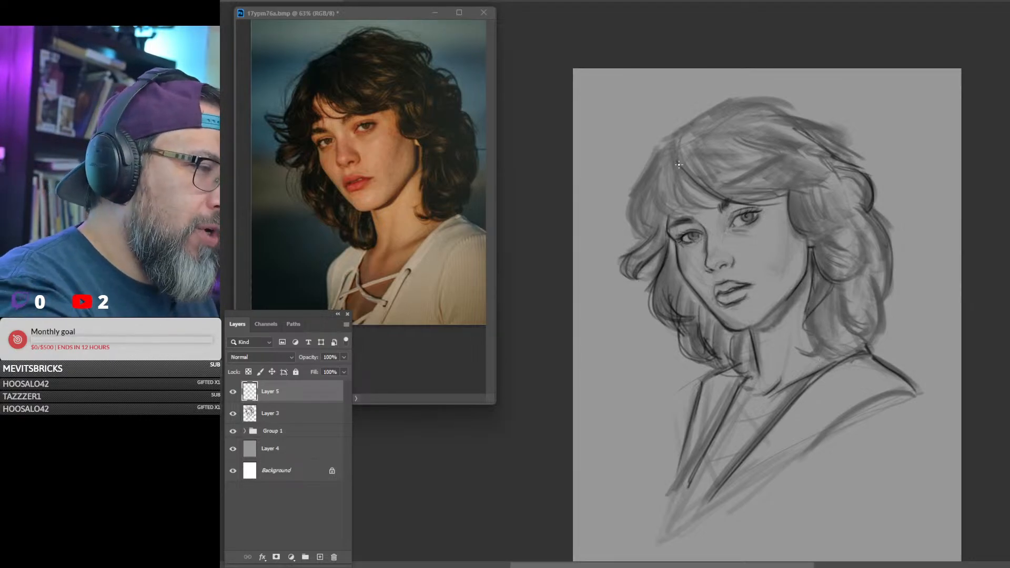
Define the fringe strands over the far brow, the far-side hair contour and the stray wisps beside it.
{"action": "left_click_drag", "start_coordinate": [678, 164], "coordinate": [723, 205]}
{"action": "mouse_move", "coordinate": [674, 164]}
{"action": "left_mouse_down"}
{"action": "mouse_move", "coordinate": [691, 212]}
{"action": "mouse_move", "coordinate": [658, 181]}
{"action": "mouse_move", "coordinate": [692, 210]}
{"action": "mouse_move", "coordinate": [678, 206]}
{"action": "mouse_move", "coordinate": [676, 152]}
{"action": "mouse_move", "coordinate": [681, 204]}
{"action": "mouse_move", "coordinate": [652, 171]}
{"action": "mouse_move", "coordinate": [660, 154]}
{"action": "mouse_move", "coordinate": [657, 213]}
{"action": "mouse_move", "coordinate": [686, 211]}
{"action": "left_mouse_up"}
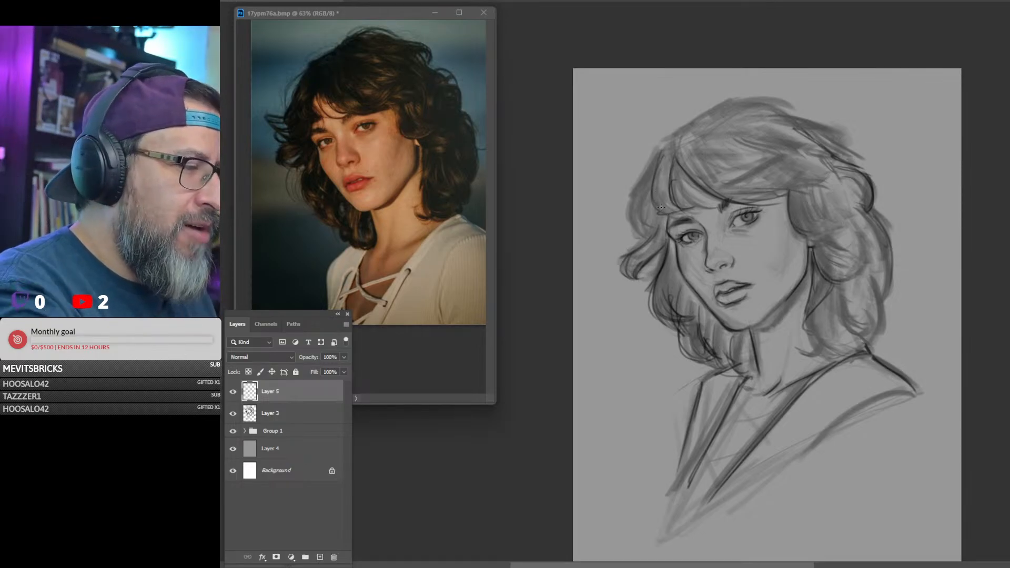
{"action": "left_click_drag", "start_coordinate": [649, 186], "coordinate": [658, 214]}
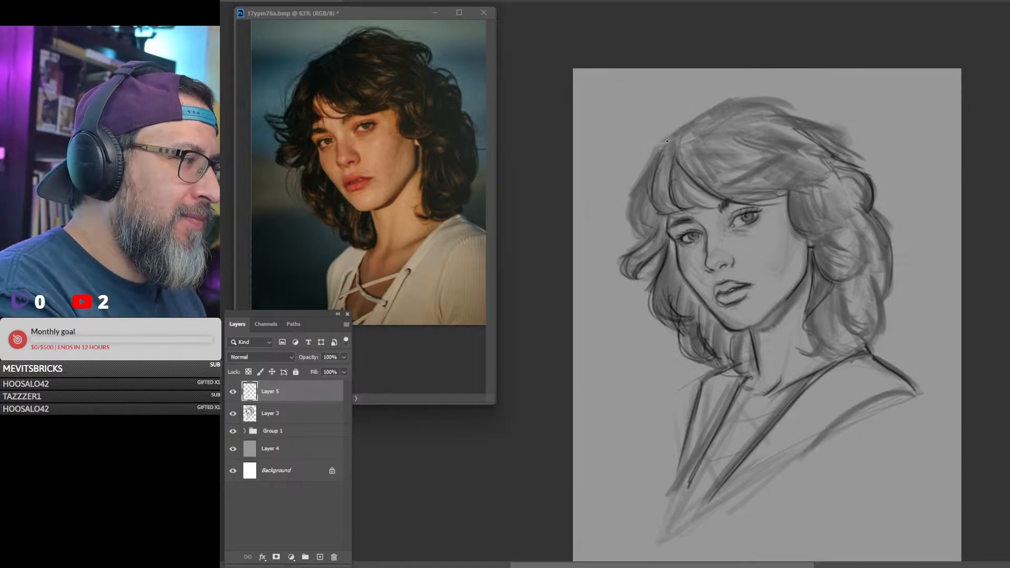
{"action": "left_click_drag", "start_coordinate": [666, 141], "coordinate": [636, 206]}
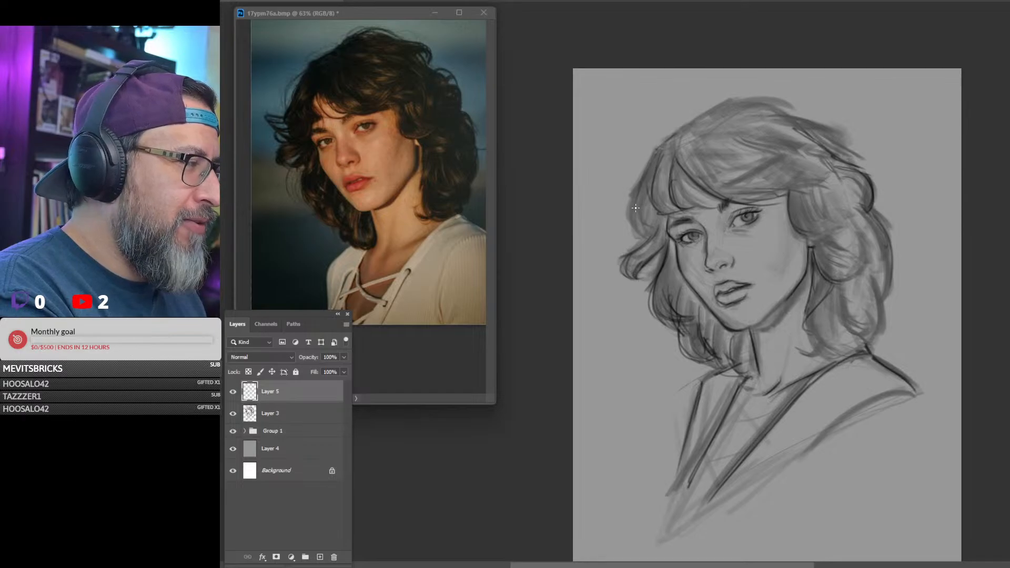
{"action": "mouse_move", "coordinate": [654, 154]}
{"action": "left_mouse_down"}
{"action": "mouse_move", "coordinate": [657, 234]}
{"action": "mouse_move", "coordinate": [644, 181]}
{"action": "mouse_move", "coordinate": [655, 232]}
{"action": "mouse_move", "coordinate": [646, 221]}
{"action": "mouse_move", "coordinate": [633, 235]}
{"action": "mouse_move", "coordinate": [614, 199]}
{"action": "left_mouse_up"}
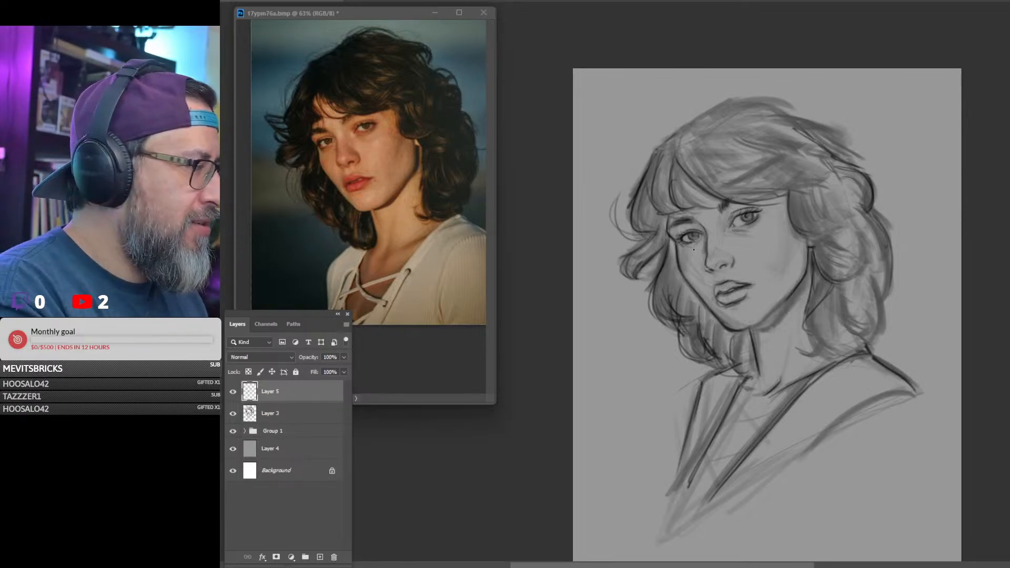
Darken the nose contour and draw the strands sweeping from the fringe over the near temple.
{"action": "left_click_drag", "start_coordinate": [705, 242], "coordinate": [706, 273]}
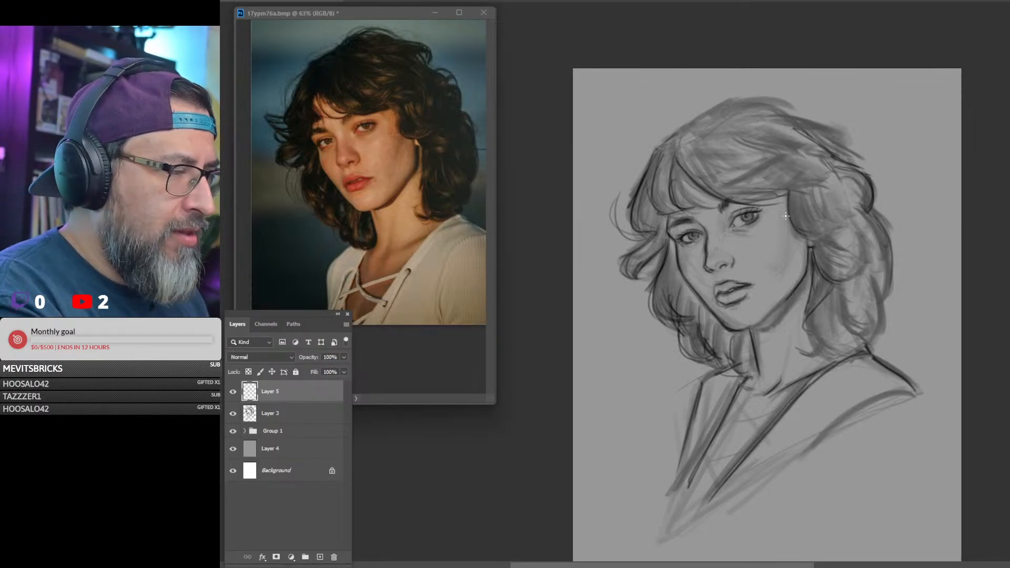
{"action": "mouse_move", "coordinate": [789, 192]}
{"action": "left_mouse_down"}
{"action": "mouse_move", "coordinate": [738, 203]}
{"action": "mouse_move", "coordinate": [758, 175]}
{"action": "mouse_move", "coordinate": [802, 159]}
{"action": "left_mouse_up"}
{"action": "left_click_drag", "start_coordinate": [757, 187], "coordinate": [792, 173]}
{"action": "mouse_move", "coordinate": [790, 176]}
{"action": "left_mouse_down"}
{"action": "mouse_move", "coordinate": [822, 166]}
{"action": "mouse_move", "coordinate": [828, 232]}
{"action": "mouse_move", "coordinate": [844, 234]}
{"action": "left_mouse_up"}
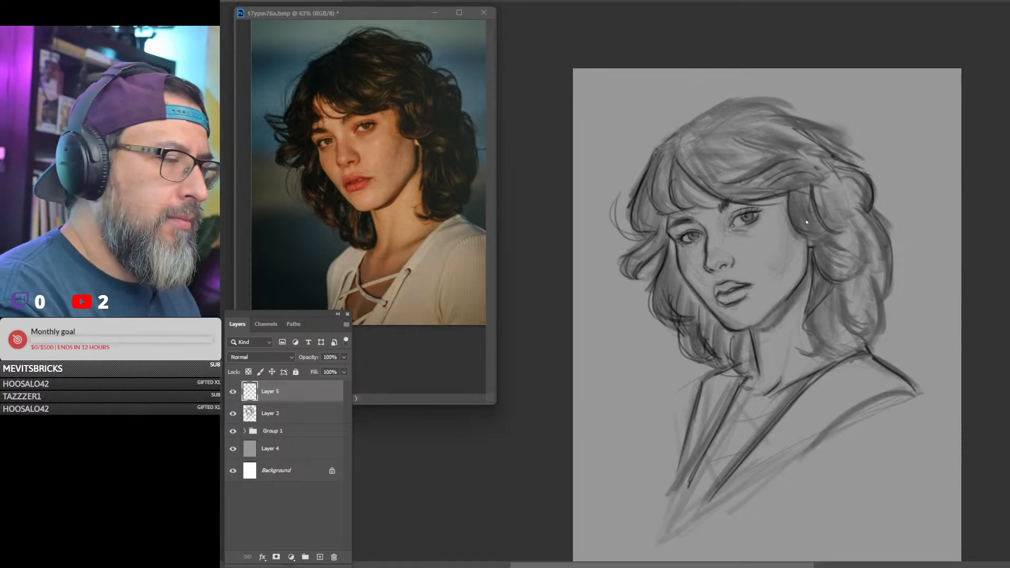
Darken the pupils and irises of both eyes.
{"action": "scroll", "coordinate": [741, 195], "scroll_direction": "up", "scroll_amount": 5}
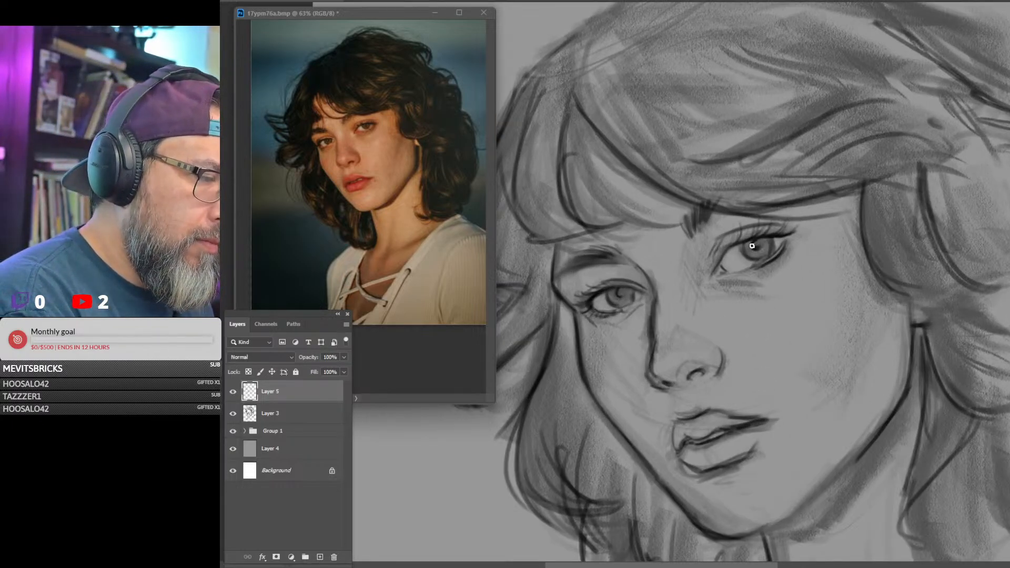
{"action": "mouse_move", "coordinate": [752, 246]}
{"action": "left_mouse_down"}
{"action": "mouse_move", "coordinate": [749, 259]}
{"action": "mouse_move", "coordinate": [762, 252]}
{"action": "left_mouse_up"}
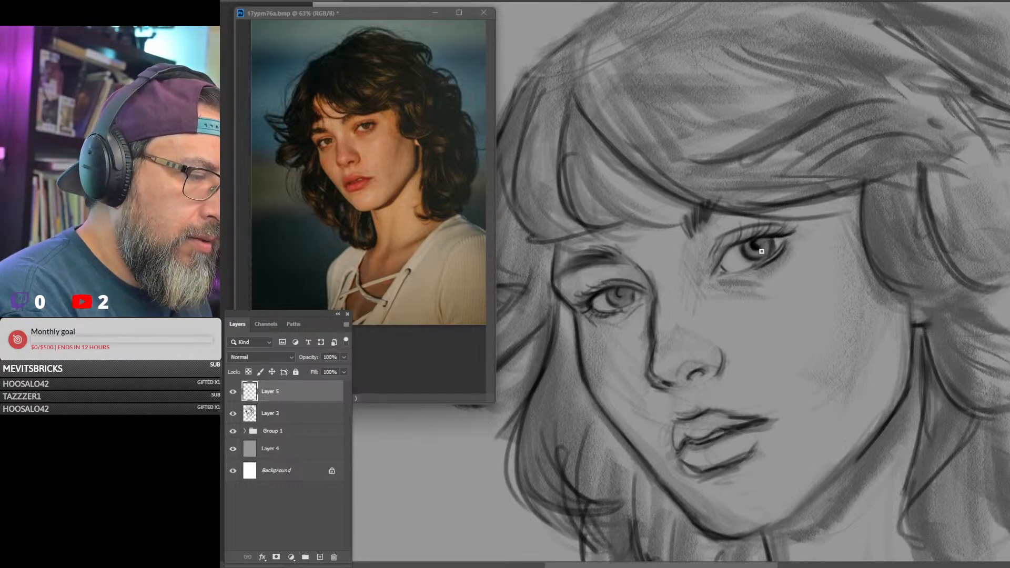
{"action": "mouse_move", "coordinate": [617, 291]}
{"action": "left_mouse_down"}
{"action": "mouse_move", "coordinate": [612, 302]}
{"action": "mouse_move", "coordinate": [624, 302]}
{"action": "left_mouse_up"}
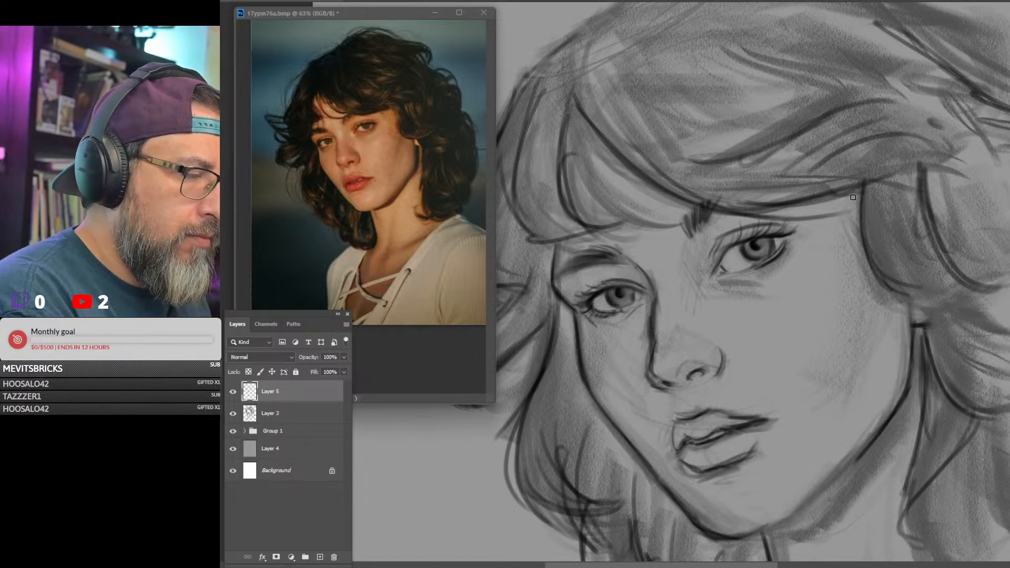
{"action": "scroll", "coordinate": [852, 197], "scroll_direction": "down", "scroll_amount": 5}
{"action": "left_click", "coordinate": [776, 267]}
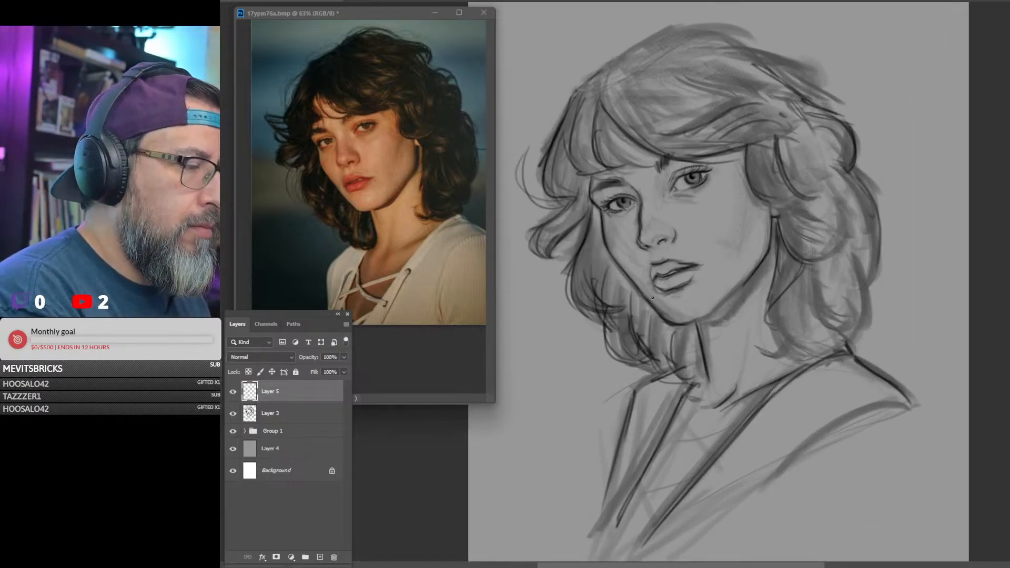
Draw the crown outline from the parting over the top of the head and continue it down the near-side outer curls.
{"action": "left_click_drag", "start_coordinate": [824, 200], "coordinate": [814, 208]}
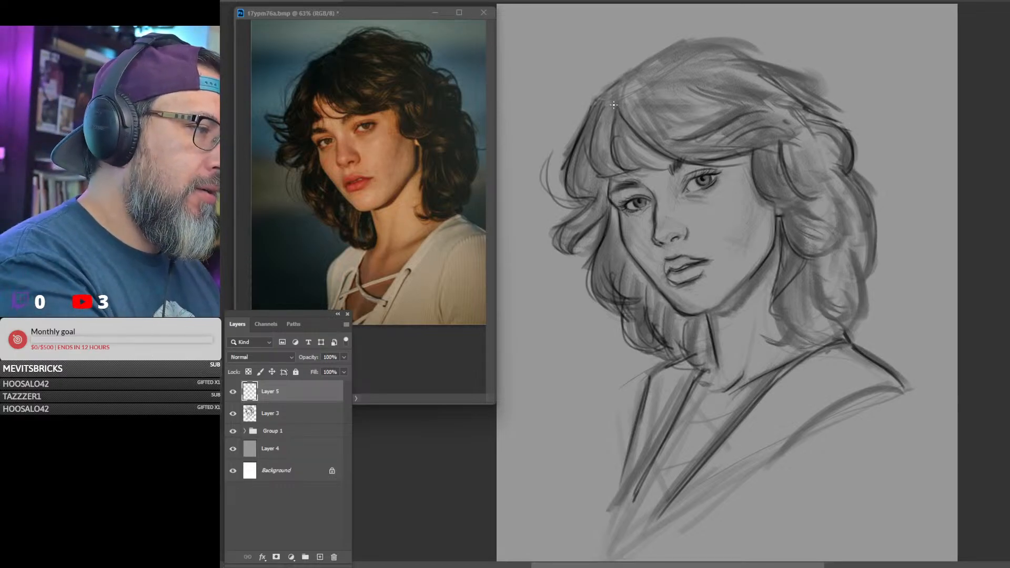
{"action": "mouse_move", "coordinate": [613, 105]}
{"action": "left_mouse_down"}
{"action": "mouse_move", "coordinate": [638, 135]}
{"action": "mouse_move", "coordinate": [620, 92]}
{"action": "mouse_move", "coordinate": [660, 126]}
{"action": "mouse_move", "coordinate": [664, 86]}
{"action": "mouse_move", "coordinate": [652, 66]}
{"action": "mouse_move", "coordinate": [727, 38]}
{"action": "left_mouse_up"}
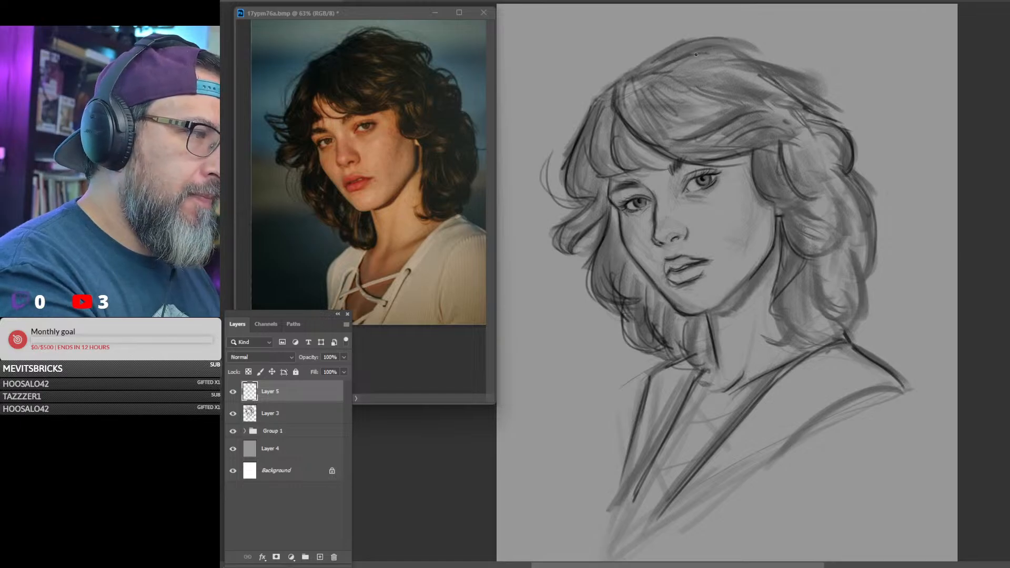
{"action": "mouse_move", "coordinate": [676, 58]}
{"action": "left_mouse_down"}
{"action": "mouse_move", "coordinate": [769, 52]}
{"action": "mouse_move", "coordinate": [754, 45]}
{"action": "mouse_move", "coordinate": [768, 56]}
{"action": "mouse_move", "coordinate": [751, 60]}
{"action": "mouse_move", "coordinate": [821, 94]}
{"action": "mouse_move", "coordinate": [806, 82]}
{"action": "mouse_move", "coordinate": [821, 108]}
{"action": "mouse_move", "coordinate": [798, 86]}
{"action": "mouse_move", "coordinate": [830, 108]}
{"action": "left_mouse_up"}
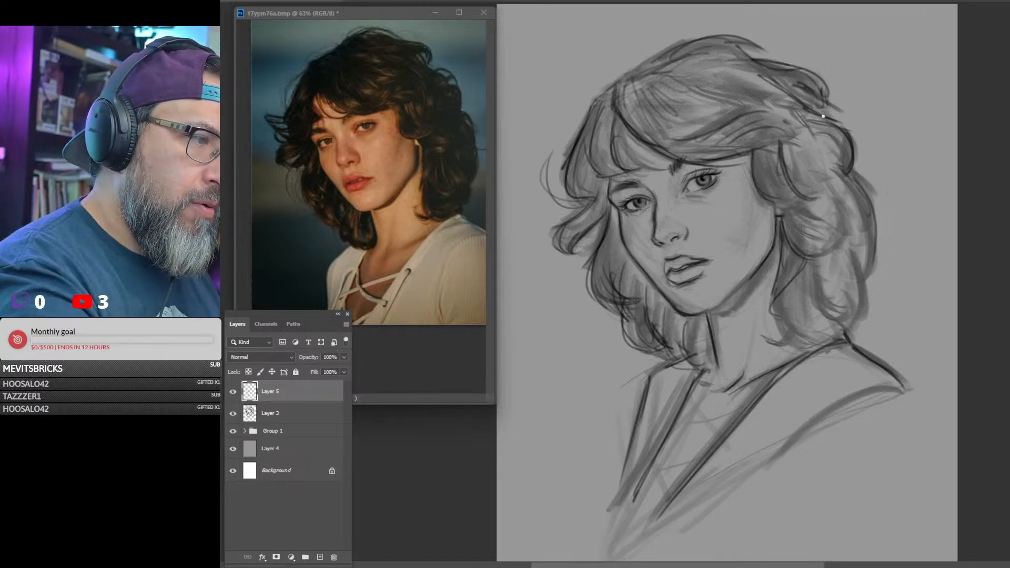
{"action": "mouse_move", "coordinate": [778, 73]}
{"action": "left_mouse_down"}
{"action": "mouse_move", "coordinate": [838, 121]}
{"action": "mouse_move", "coordinate": [855, 153]}
{"action": "left_mouse_up"}
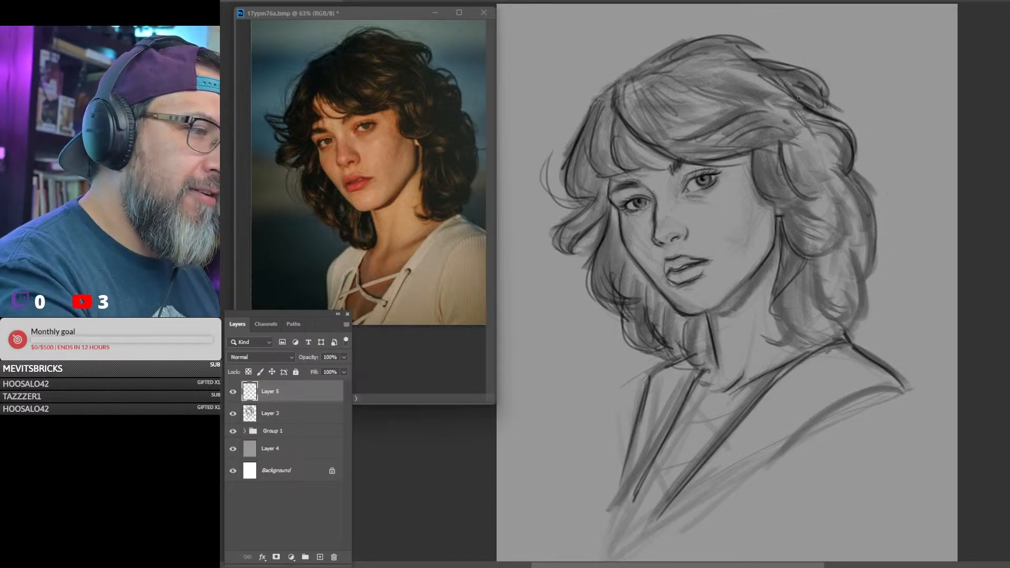
{"action": "mouse_move", "coordinate": [799, 98]}
{"action": "left_mouse_down"}
{"action": "mouse_move", "coordinate": [856, 165]}
{"action": "mouse_move", "coordinate": [849, 182]}
{"action": "mouse_move", "coordinate": [841, 178]}
{"action": "mouse_move", "coordinate": [870, 226]}
{"action": "mouse_move", "coordinate": [855, 245]}
{"action": "left_mouse_up"}
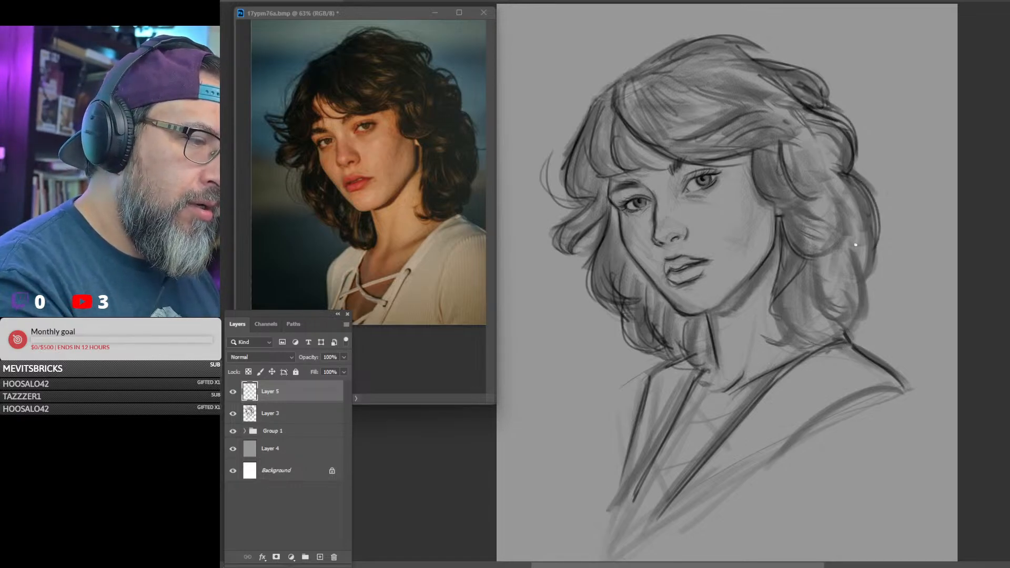
Draw the inner curls and lower locks of the near-side hair from beside the ear down to the shoulder.
{"action": "mouse_move", "coordinate": [798, 212]}
{"action": "left_mouse_down"}
{"action": "mouse_move", "coordinate": [848, 218]}
{"action": "mouse_move", "coordinate": [857, 252]}
{"action": "left_mouse_up"}
{"action": "mouse_move", "coordinate": [805, 194]}
{"action": "left_mouse_down"}
{"action": "mouse_move", "coordinate": [860, 233]}
{"action": "mouse_move", "coordinate": [827, 291]}
{"action": "left_mouse_up"}
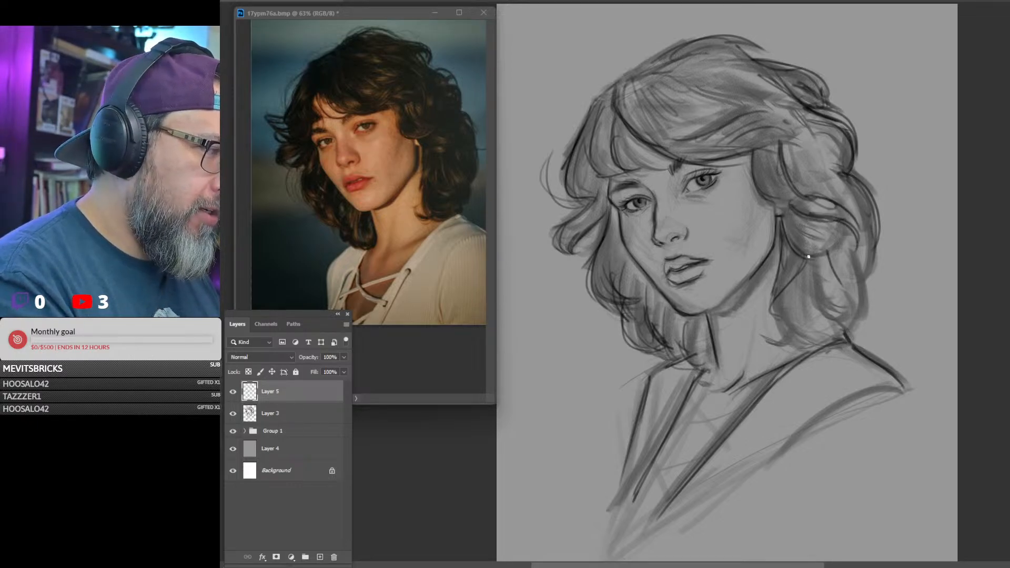
{"action": "left_click_drag", "start_coordinate": [809, 256], "coordinate": [820, 322]}
{"action": "mouse_move", "coordinate": [851, 258]}
{"action": "left_mouse_down"}
{"action": "mouse_move", "coordinate": [836, 292]}
{"action": "mouse_move", "coordinate": [816, 277]}
{"action": "mouse_move", "coordinate": [822, 292]}
{"action": "left_mouse_up"}
{"action": "left_click_drag", "start_coordinate": [827, 257], "coordinate": [863, 326]}
{"action": "mouse_move", "coordinate": [853, 291]}
{"action": "left_mouse_down"}
{"action": "mouse_move", "coordinate": [821, 318]}
{"action": "mouse_move", "coordinate": [864, 335]}
{"action": "left_mouse_up"}
{"action": "mouse_move", "coordinate": [816, 313]}
{"action": "left_mouse_down"}
{"action": "mouse_move", "coordinate": [848, 324]}
{"action": "mouse_move", "coordinate": [856, 343]}
{"action": "left_mouse_up"}
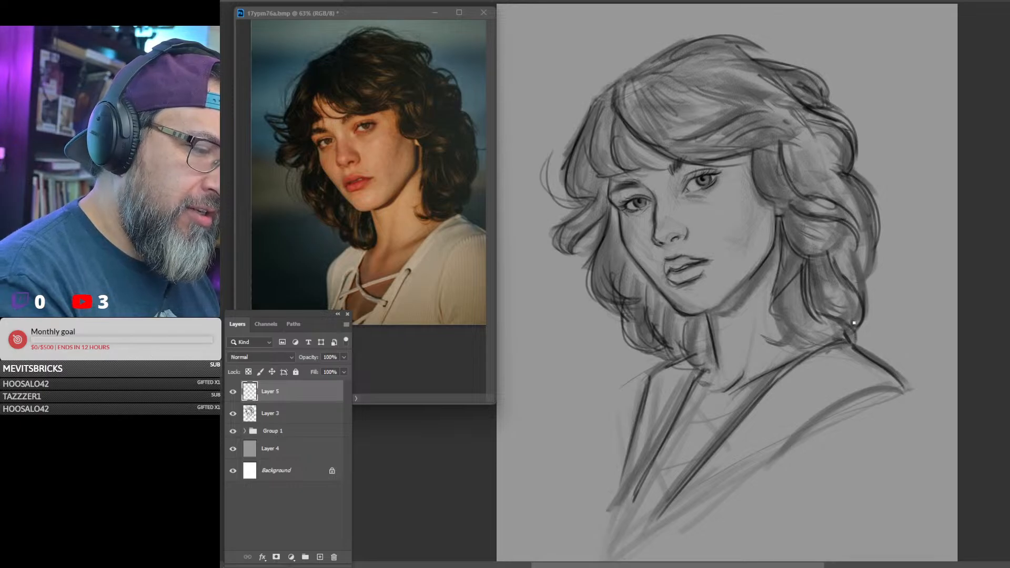
{"action": "left_click_drag", "start_coordinate": [864, 220], "coordinate": [864, 286]}
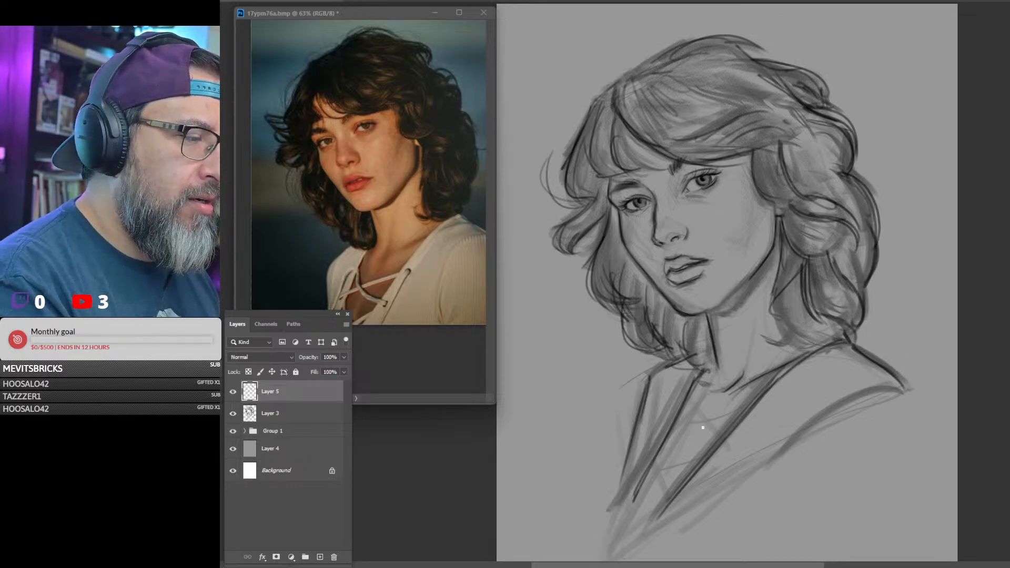
Add dark strands to the far-side hair beside the cheek, below the jaw and along the neck.
{"action": "left_click_drag", "start_coordinate": [697, 318], "coordinate": [702, 365]}
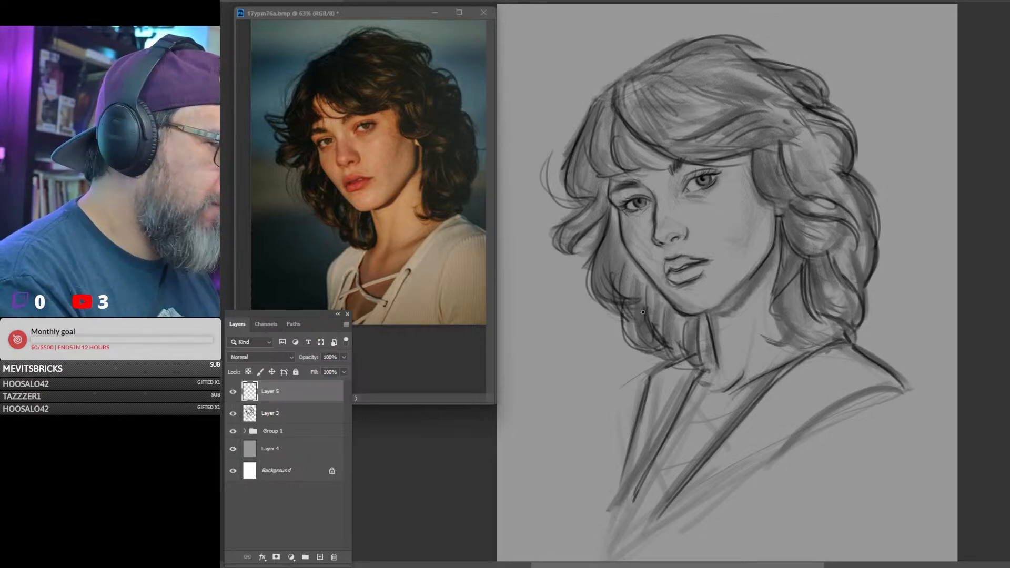
{"action": "mouse_move", "coordinate": [664, 299]}
{"action": "left_mouse_down"}
{"action": "mouse_move", "coordinate": [669, 347]}
{"action": "mouse_move", "coordinate": [648, 331]}
{"action": "left_mouse_up"}
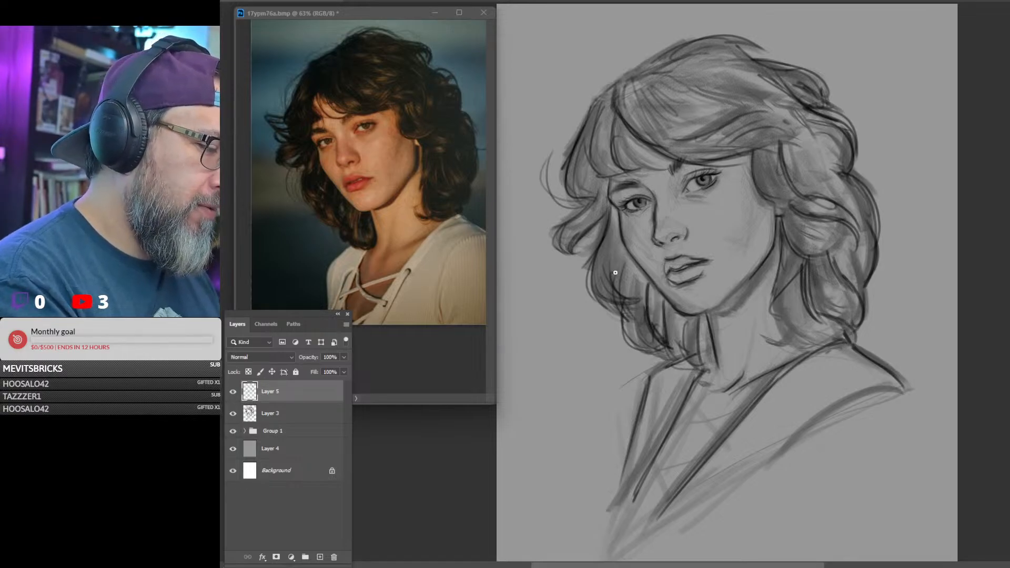
{"action": "left_click_drag", "start_coordinate": [624, 252], "coordinate": [618, 295]}
{"action": "left_click_drag", "start_coordinate": [610, 203], "coordinate": [618, 229]}
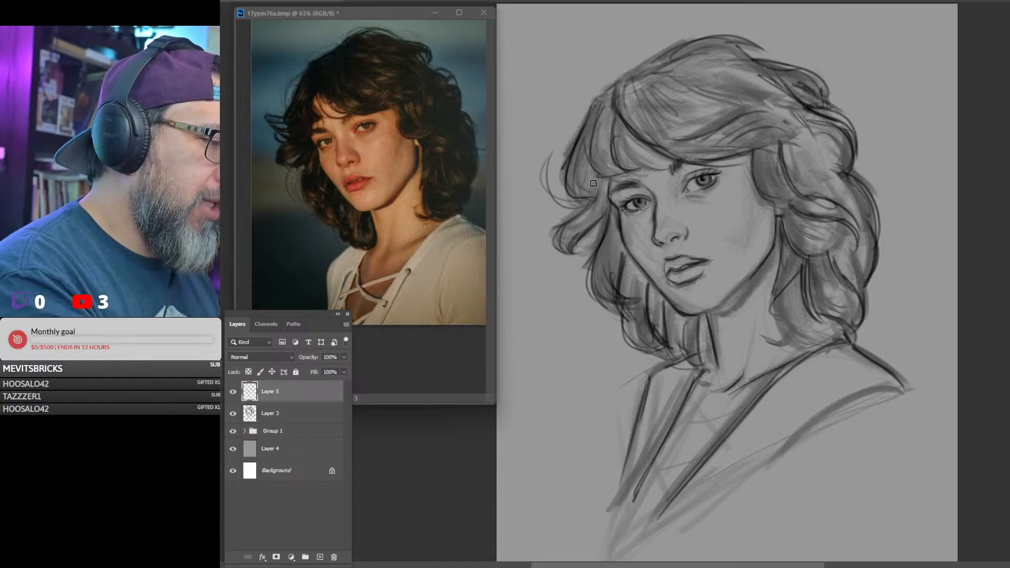
Shade the hair above the far temple and the far end of the fringe with dark strokes.
{"action": "mouse_move", "coordinate": [608, 190]}
{"action": "left_mouse_down"}
{"action": "mouse_move", "coordinate": [584, 225]}
{"action": "mouse_move", "coordinate": [584, 198]}
{"action": "left_mouse_up"}
{"action": "left_click_drag", "start_coordinate": [614, 134], "coordinate": [578, 196]}
{"action": "mouse_move", "coordinate": [629, 164]}
{"action": "left_mouse_down"}
{"action": "mouse_move", "coordinate": [594, 117]}
{"action": "mouse_move", "coordinate": [594, 183]}
{"action": "left_mouse_up"}
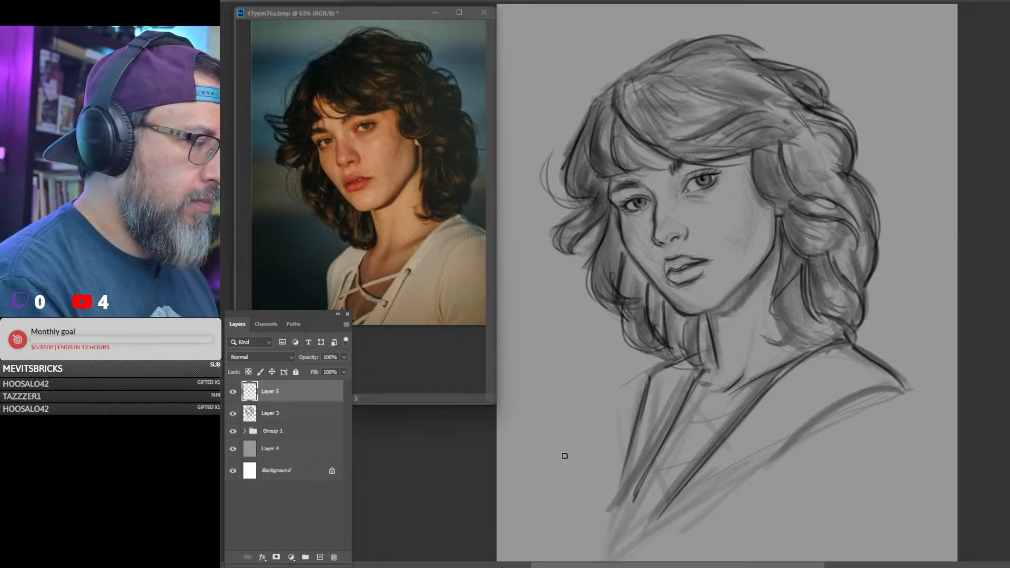
Try stamping all visible layers into a new layer and undo it.
{"action": "key", "text": "ctrl+shift+alt+e"}
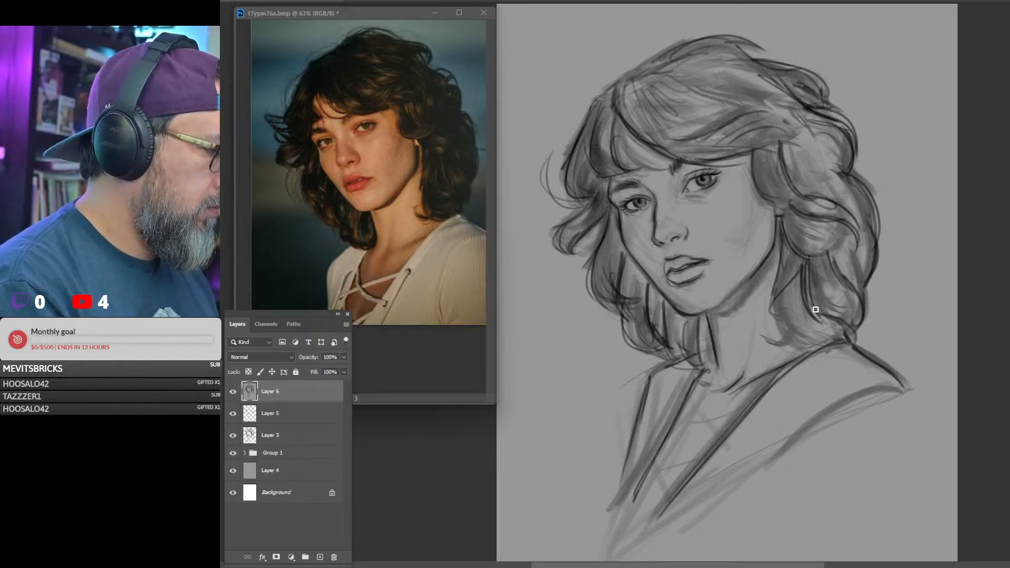
{"action": "key", "text": "ctrl+z"}
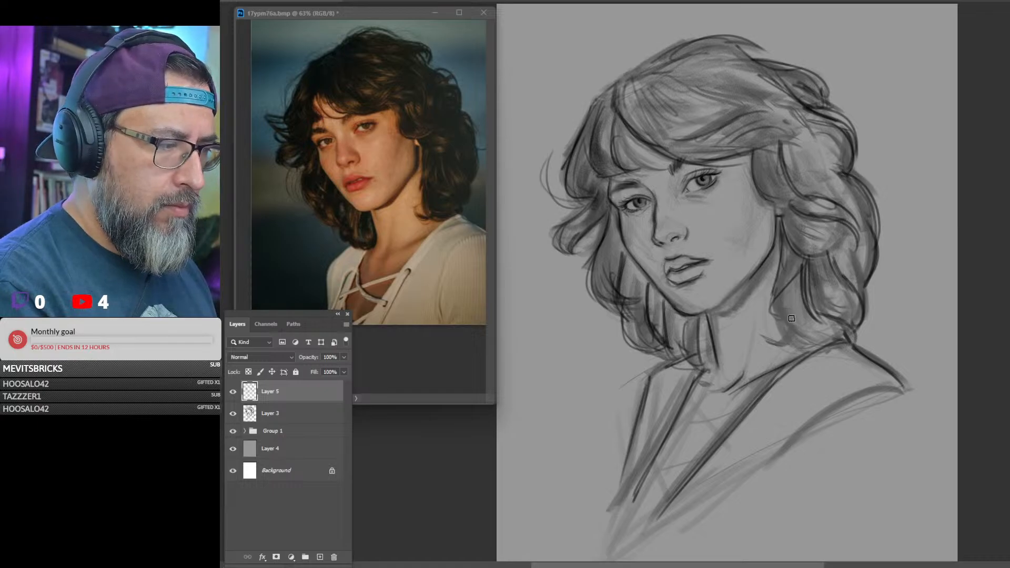
Choose the Square chalk brush and add a new layer directly above Group 1, beneath the line drawing.
{"action": "right_click", "coordinate": [791, 318]}
{"action": "left_click", "coordinate": [936, 467]}
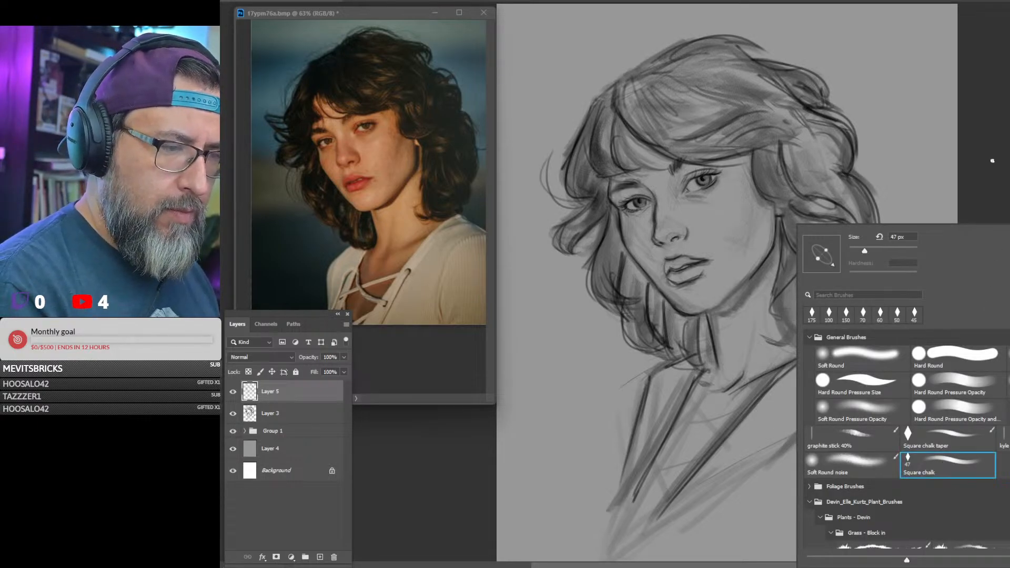
{"action": "left_click", "coordinate": [984, 201]}
{"action": "left_click", "coordinate": [317, 411]}
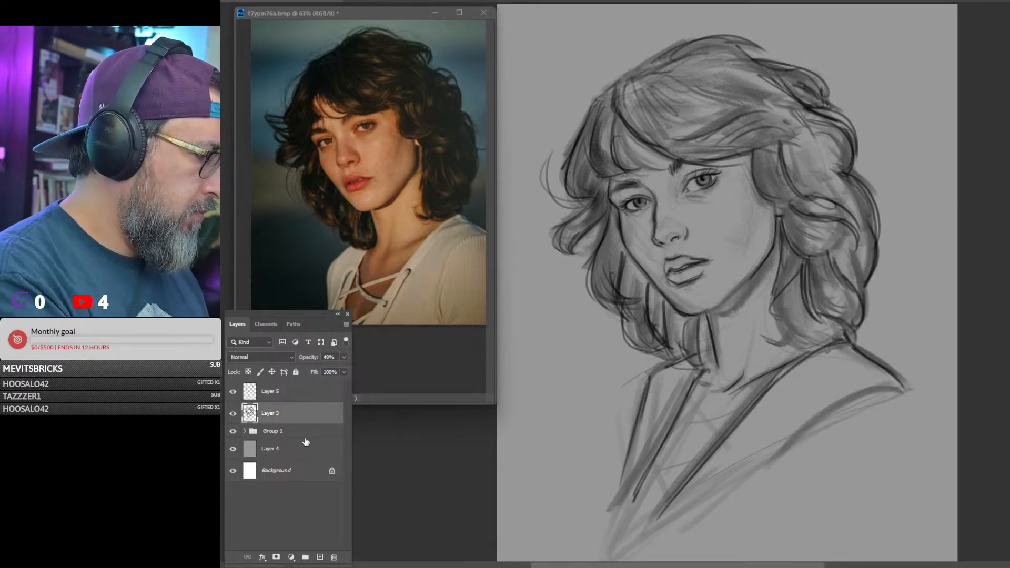
{"action": "left_click", "coordinate": [307, 433]}
{"action": "left_click", "coordinate": [319, 556]}
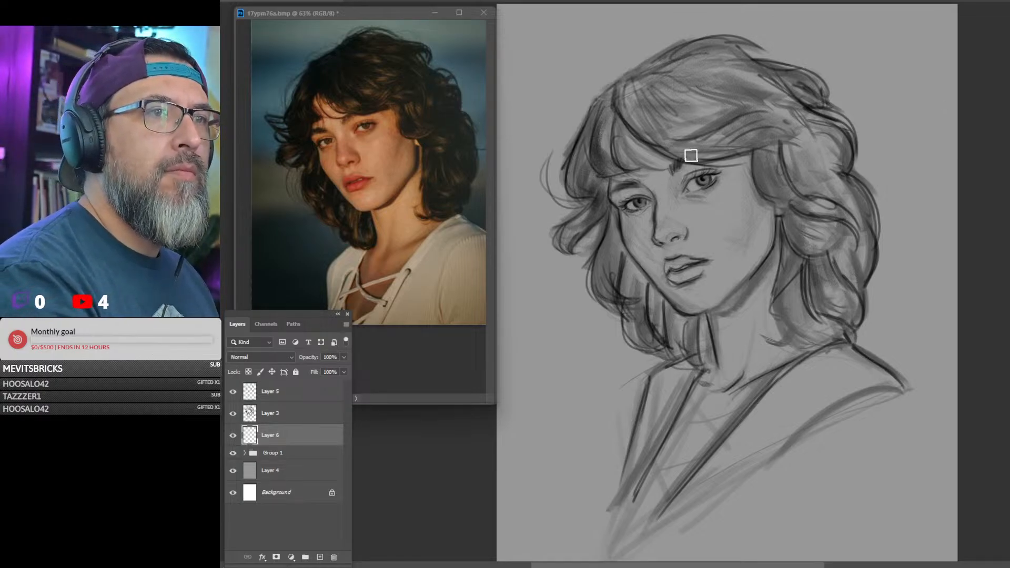
Block in light blue with a much larger brush over the face, fringe, neck and chest.
{"action": "key", "text": "bracketright"}
{"action": "key", "text": "bracketright"}
{"action": "key", "text": "bracketright"}
{"action": "key", "text": "bracketright"}
{"action": "key", "text": "bracketright"}
{"action": "key", "text": "bracketright"}
{"action": "mouse_move", "coordinate": [699, 149]}
{"action": "left_mouse_down"}
{"action": "mouse_move", "coordinate": [639, 175]}
{"action": "mouse_move", "coordinate": [652, 137]}
{"action": "mouse_move", "coordinate": [682, 126]}
{"action": "mouse_move", "coordinate": [738, 138]}
{"action": "mouse_move", "coordinate": [711, 230]}
{"action": "mouse_move", "coordinate": [703, 326]}
{"action": "mouse_move", "coordinate": [731, 360]}
{"action": "mouse_move", "coordinate": [719, 410]}
{"action": "mouse_move", "coordinate": [623, 520]}
{"action": "left_mouse_up"}
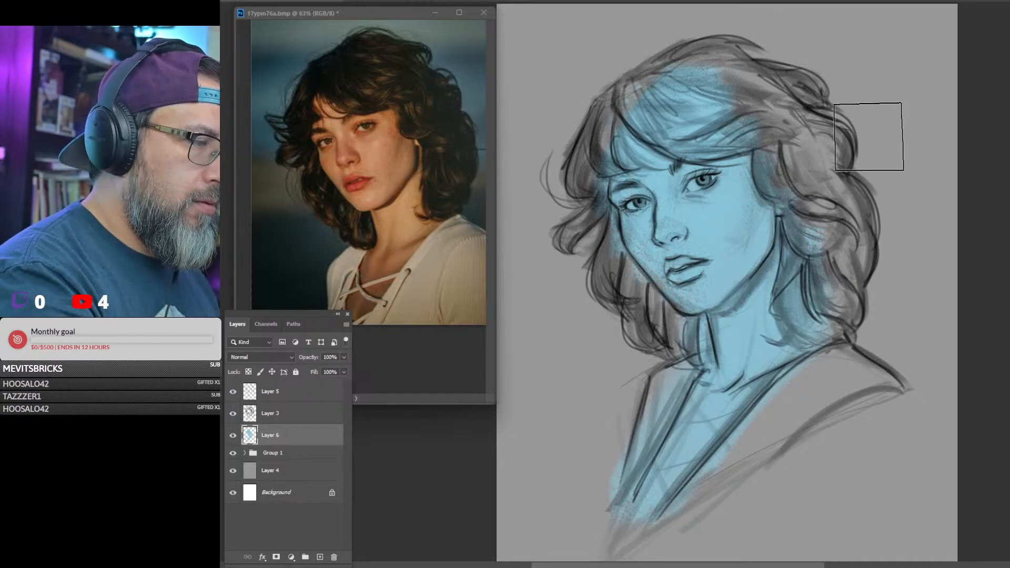
{"action": "mouse_move", "coordinate": [762, 278]}
{"action": "left_mouse_down"}
{"action": "mouse_move", "coordinate": [719, 375]}
{"action": "mouse_move", "coordinate": [700, 389]}
{"action": "left_mouse_up"}
Extend muted blue over the hair, clothing and upper background, and fill the lower background with dark blue-grey.
{"action": "right_click", "coordinate": [717, 271]}
{"action": "left_click", "coordinate": [752, 184]}
{"action": "mouse_move", "coordinate": [750, 219]}
{"action": "left_mouse_down"}
{"action": "mouse_move", "coordinate": [756, 196]}
{"action": "mouse_move", "coordinate": [701, 126]}
{"action": "mouse_move", "coordinate": [653, 143]}
{"action": "mouse_move", "coordinate": [666, 275]}
{"action": "mouse_move", "coordinate": [643, 286]}
{"action": "mouse_move", "coordinate": [647, 109]}
{"action": "mouse_move", "coordinate": [675, 99]}
{"action": "mouse_move", "coordinate": [682, 78]}
{"action": "mouse_move", "coordinate": [718, 72]}
{"action": "mouse_move", "coordinate": [801, 144]}
{"action": "mouse_move", "coordinate": [827, 289]}
{"action": "mouse_move", "coordinate": [817, 304]}
{"action": "mouse_move", "coordinate": [772, 158]}
{"action": "mouse_move", "coordinate": [650, 262]}
{"action": "mouse_move", "coordinate": [656, 468]}
{"action": "mouse_move", "coordinate": [730, 414]}
{"action": "mouse_move", "coordinate": [878, 357]}
{"action": "mouse_move", "coordinate": [642, 528]}
{"action": "mouse_move", "coordinate": [685, 368]}
{"action": "left_mouse_up"}
{"action": "mouse_move", "coordinate": [962, 177]}
{"action": "left_mouse_down"}
{"action": "mouse_move", "coordinate": [638, 52]}
{"action": "mouse_move", "coordinate": [743, 72]}
{"action": "mouse_move", "coordinate": [866, 56]}
{"action": "mouse_move", "coordinate": [497, 174]}
{"action": "mouse_move", "coordinate": [493, 182]}
{"action": "mouse_move", "coordinate": [556, 131]}
{"action": "mouse_move", "coordinate": [780, 58]}
{"action": "mouse_move", "coordinate": [901, 120]}
{"action": "mouse_move", "coordinate": [958, 214]}
{"action": "mouse_move", "coordinate": [897, 310]}
{"action": "mouse_move", "coordinate": [826, 93]}
{"action": "mouse_move", "coordinate": [546, 234]}
{"action": "mouse_move", "coordinate": [534, 276]}
{"action": "mouse_move", "coordinate": [682, 284]}
{"action": "mouse_move", "coordinate": [592, 314]}
{"action": "mouse_move", "coordinate": [726, 378]}
{"action": "left_mouse_up"}
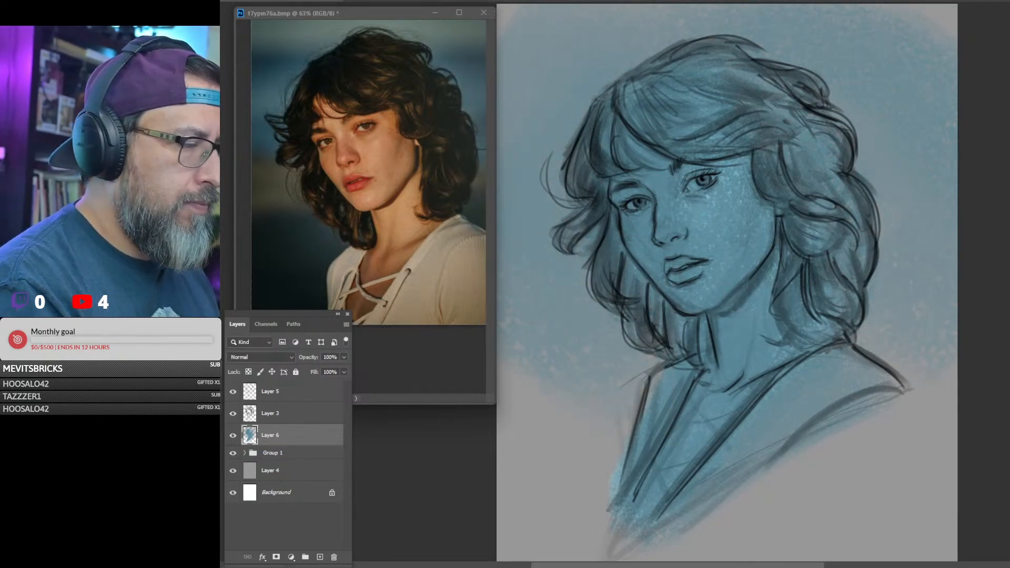
{"action": "mouse_move", "coordinate": [909, 358]}
{"action": "left_mouse_down"}
{"action": "mouse_move", "coordinate": [879, 322]}
{"action": "mouse_move", "coordinate": [933, 252]}
{"action": "mouse_move", "coordinate": [602, 421]}
{"action": "mouse_move", "coordinate": [581, 398]}
{"action": "mouse_move", "coordinate": [610, 350]}
{"action": "mouse_move", "coordinate": [712, 348]}
{"action": "mouse_move", "coordinate": [869, 134]}
{"action": "left_mouse_up"}
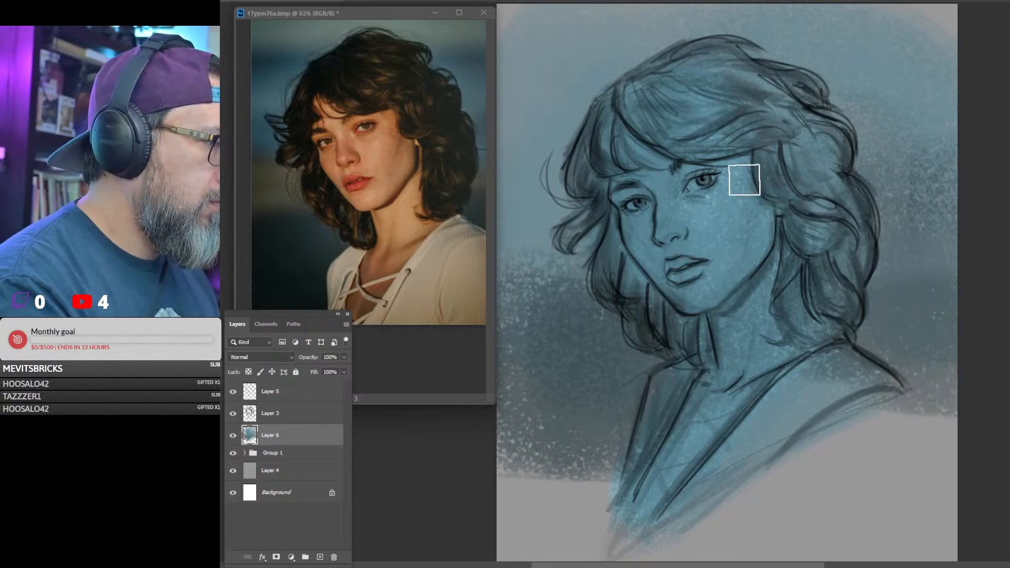
Paint warm orange skin tones over the near cheek and temple and across the nose.
{"action": "mouse_move", "coordinate": [742, 169]}
{"action": "left_mouse_down"}
{"action": "mouse_move", "coordinate": [718, 248]}
{"action": "mouse_move", "coordinate": [742, 220]}
{"action": "mouse_move", "coordinate": [745, 164]}
{"action": "left_mouse_up"}
{"action": "mouse_move", "coordinate": [659, 215]}
{"action": "left_mouse_down"}
{"action": "mouse_move", "coordinate": [672, 213]}
{"action": "mouse_move", "coordinate": [656, 236]}
{"action": "left_mouse_up"}
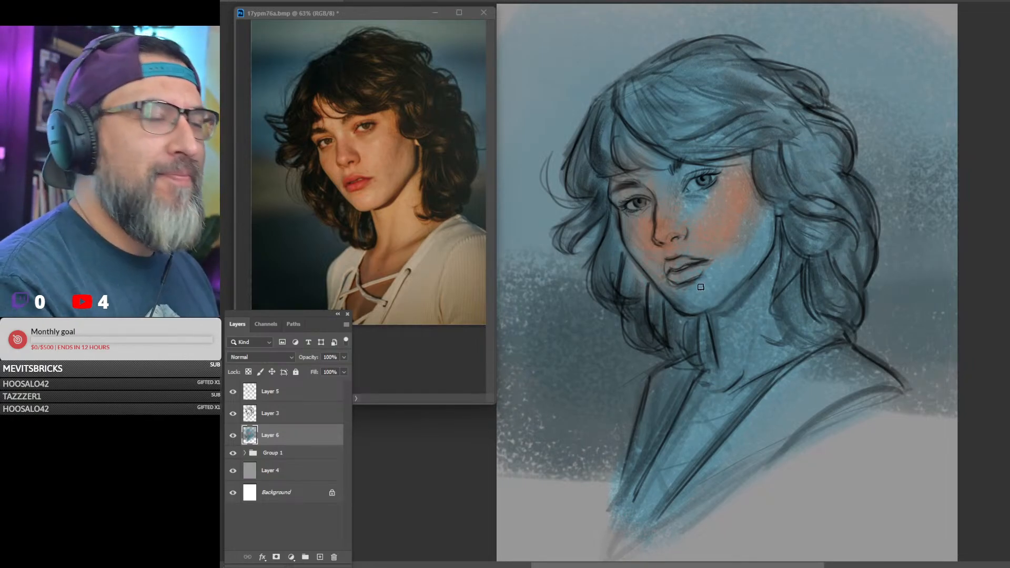
Colour the lips red-orange and add light touches to the eyes and the inner corner of the near eye.
{"action": "key", "text": "bracketright"}
{"action": "mouse_move", "coordinate": [681, 261]}
{"action": "left_mouse_down"}
{"action": "mouse_move", "coordinate": [690, 263]}
{"action": "mouse_move", "coordinate": [669, 267]}
{"action": "mouse_move", "coordinate": [691, 263]}
{"action": "mouse_move", "coordinate": [669, 263]}
{"action": "mouse_move", "coordinate": [666, 276]}
{"action": "mouse_move", "coordinate": [699, 264]}
{"action": "mouse_move", "coordinate": [684, 278]}
{"action": "left_mouse_up"}
{"action": "key", "text": "ctrl+z"}
{"action": "key", "text": "ctrl+z"}
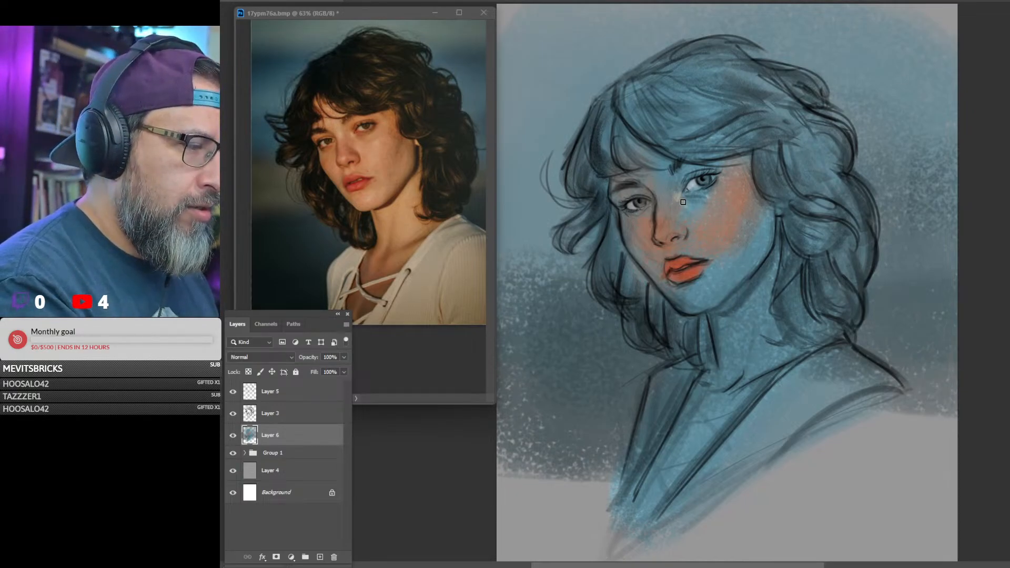
{"action": "mouse_move", "coordinate": [640, 196]}
{"action": "left_mouse_down"}
{"action": "mouse_move", "coordinate": [615, 196]}
{"action": "mouse_move", "coordinate": [636, 194]}
{"action": "left_mouse_up"}
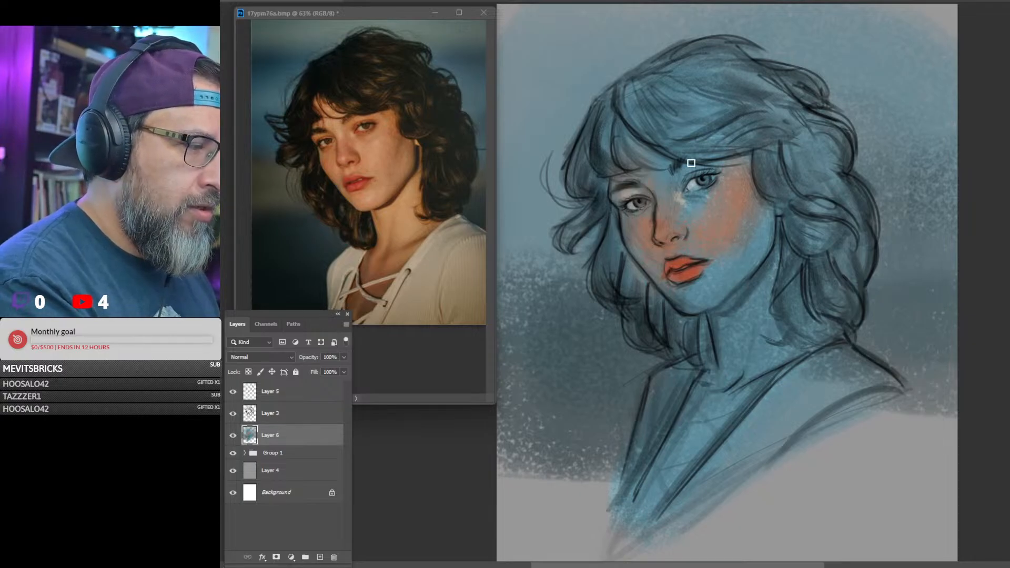
{"action": "left_click_drag", "start_coordinate": [684, 173], "coordinate": [680, 178]}
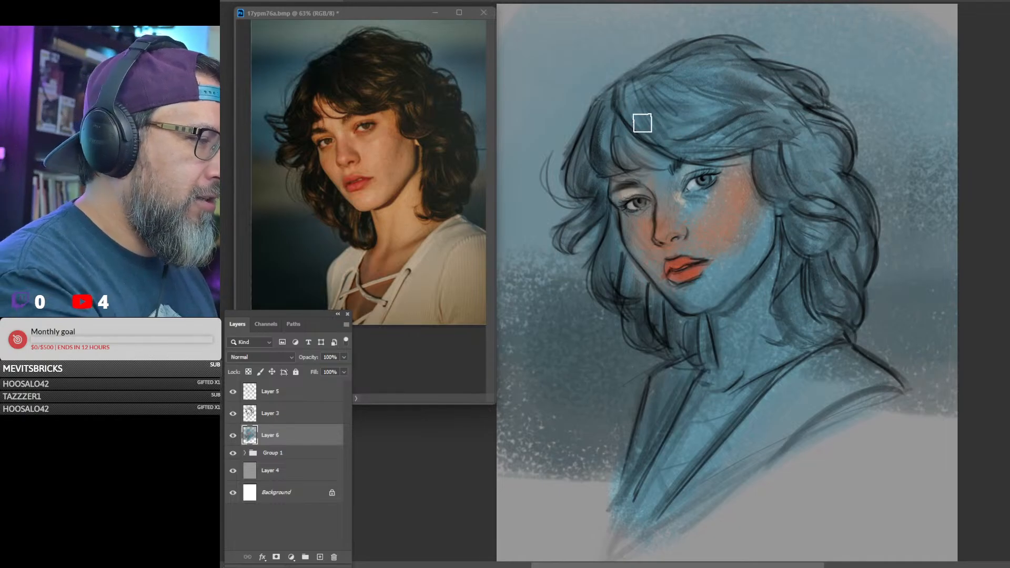
Block in dark brown over the fringe, the far-side hair and the near-side curls beside the temple.
{"action": "mouse_move", "coordinate": [642, 122]}
{"action": "left_mouse_down"}
{"action": "mouse_move", "coordinate": [761, 141]}
{"action": "mouse_move", "coordinate": [683, 140]}
{"action": "mouse_move", "coordinate": [710, 147]}
{"action": "mouse_move", "coordinate": [678, 128]}
{"action": "mouse_move", "coordinate": [740, 103]}
{"action": "mouse_move", "coordinate": [691, 93]}
{"action": "mouse_move", "coordinate": [643, 102]}
{"action": "mouse_move", "coordinate": [683, 78]}
{"action": "mouse_move", "coordinate": [624, 102]}
{"action": "mouse_move", "coordinate": [662, 64]}
{"action": "mouse_move", "coordinate": [693, 52]}
{"action": "mouse_move", "coordinate": [629, 80]}
{"action": "mouse_move", "coordinate": [609, 119]}
{"action": "mouse_move", "coordinate": [610, 103]}
{"action": "mouse_move", "coordinate": [603, 145]}
{"action": "mouse_move", "coordinate": [606, 104]}
{"action": "mouse_move", "coordinate": [573, 177]}
{"action": "mouse_move", "coordinate": [586, 183]}
{"action": "mouse_move", "coordinate": [600, 158]}
{"action": "mouse_move", "coordinate": [609, 177]}
{"action": "mouse_move", "coordinate": [652, 173]}
{"action": "left_mouse_up"}
{"action": "key", "text": "bracketleft"}
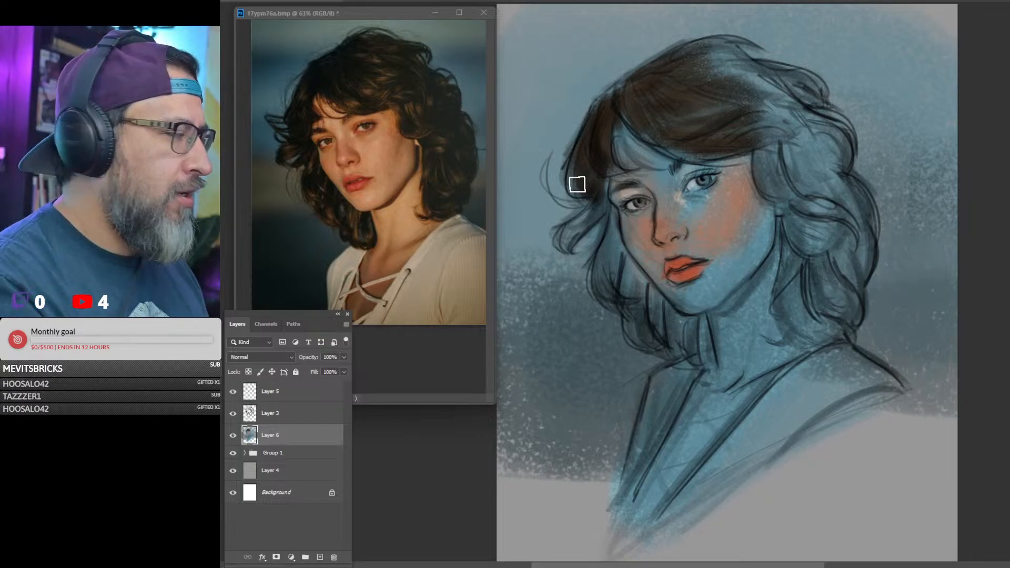
{"action": "mouse_move", "coordinate": [590, 210]}
{"action": "left_mouse_down"}
{"action": "mouse_move", "coordinate": [567, 243]}
{"action": "mouse_move", "coordinate": [607, 183]}
{"action": "mouse_move", "coordinate": [611, 232]}
{"action": "mouse_move", "coordinate": [608, 219]}
{"action": "mouse_move", "coordinate": [597, 228]}
{"action": "mouse_move", "coordinate": [614, 216]}
{"action": "mouse_move", "coordinate": [605, 260]}
{"action": "mouse_move", "coordinate": [616, 257]}
{"action": "mouse_move", "coordinate": [623, 285]}
{"action": "mouse_move", "coordinate": [619, 263]}
{"action": "mouse_move", "coordinate": [653, 316]}
{"action": "mouse_move", "coordinate": [665, 311]}
{"action": "mouse_move", "coordinate": [644, 295]}
{"action": "mouse_move", "coordinate": [634, 320]}
{"action": "mouse_move", "coordinate": [697, 344]}
{"action": "mouse_move", "coordinate": [729, 319]}
{"action": "mouse_move", "coordinate": [688, 335]}
{"action": "mouse_move", "coordinate": [697, 323]}
{"action": "mouse_move", "coordinate": [691, 348]}
{"action": "mouse_move", "coordinate": [672, 316]}
{"action": "left_mouse_up"}
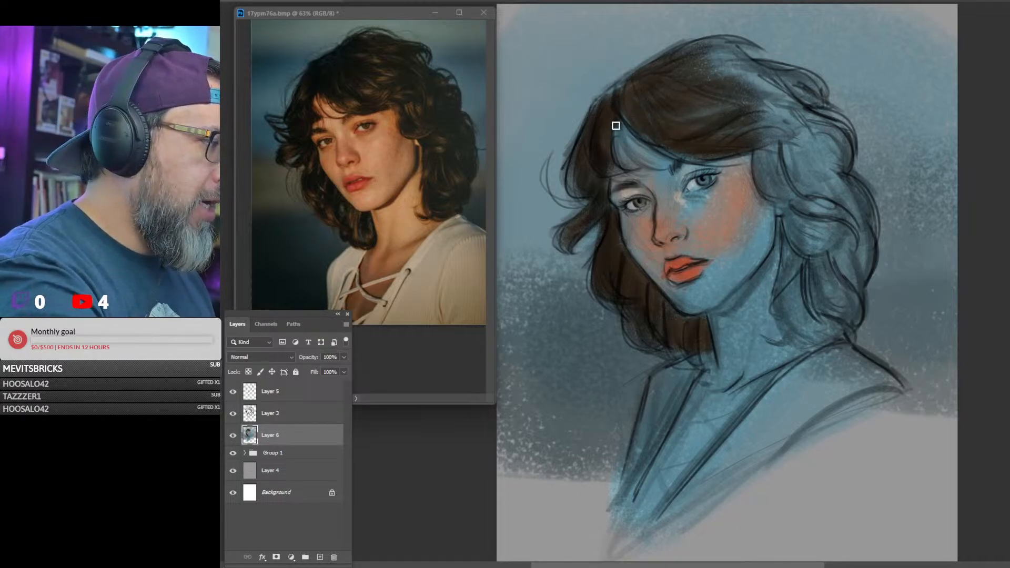
{"action": "mouse_move", "coordinate": [611, 155]}
{"action": "left_mouse_down"}
{"action": "mouse_move", "coordinate": [588, 145]}
{"action": "mouse_move", "coordinate": [576, 189]}
{"action": "left_mouse_up"}
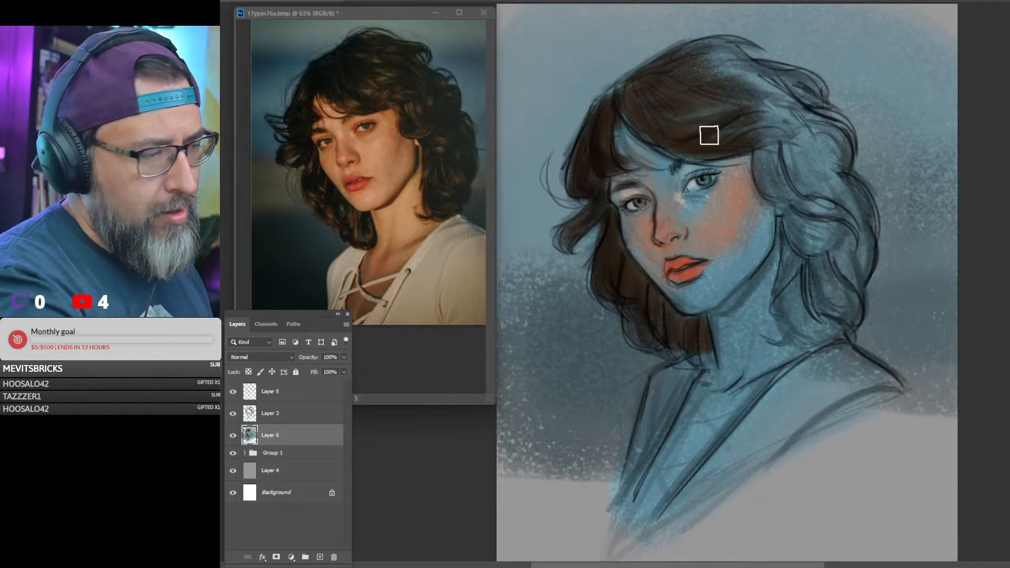
{"action": "mouse_move", "coordinate": [755, 134]}
{"action": "left_mouse_down"}
{"action": "mouse_move", "coordinate": [792, 154]}
{"action": "mouse_move", "coordinate": [772, 195]}
{"action": "mouse_move", "coordinate": [811, 193]}
{"action": "mouse_move", "coordinate": [815, 144]}
{"action": "mouse_move", "coordinate": [726, 84]}
{"action": "mouse_move", "coordinate": [799, 84]}
{"action": "left_mouse_up"}
Paint a muted brownish skin tone over the near cheek, the neck and the open neckline.
{"action": "left_click_drag", "start_coordinate": [714, 232], "coordinate": [733, 207]}
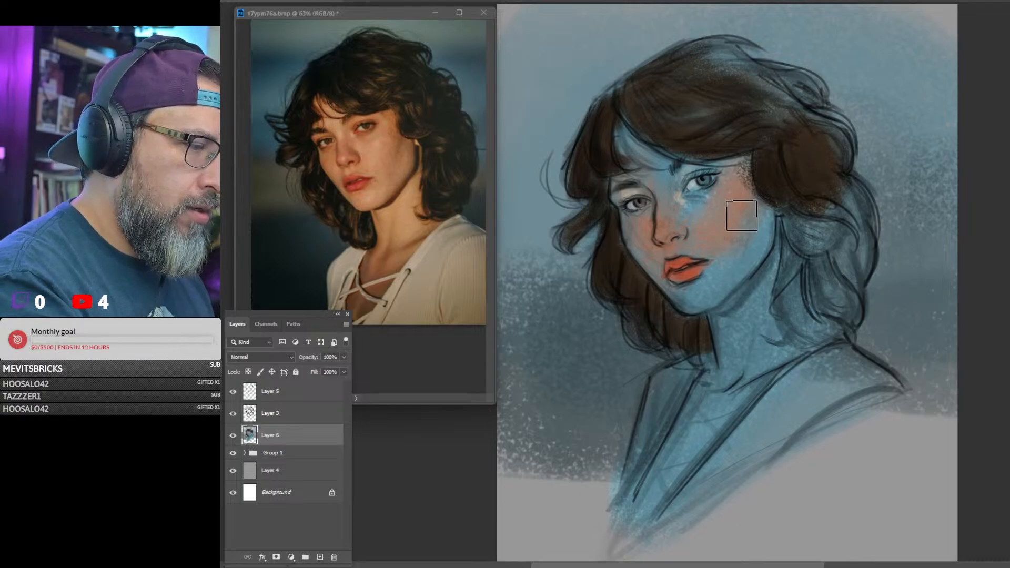
{"action": "key", "text": "bracketright"}
{"action": "key", "text": "bracketright"}
{"action": "mouse_move", "coordinate": [757, 289]}
{"action": "left_mouse_down"}
{"action": "mouse_move", "coordinate": [739, 358]}
{"action": "mouse_move", "coordinate": [669, 465]}
{"action": "mouse_move", "coordinate": [720, 394]}
{"action": "mouse_move", "coordinate": [742, 337]}
{"action": "left_mouse_up"}
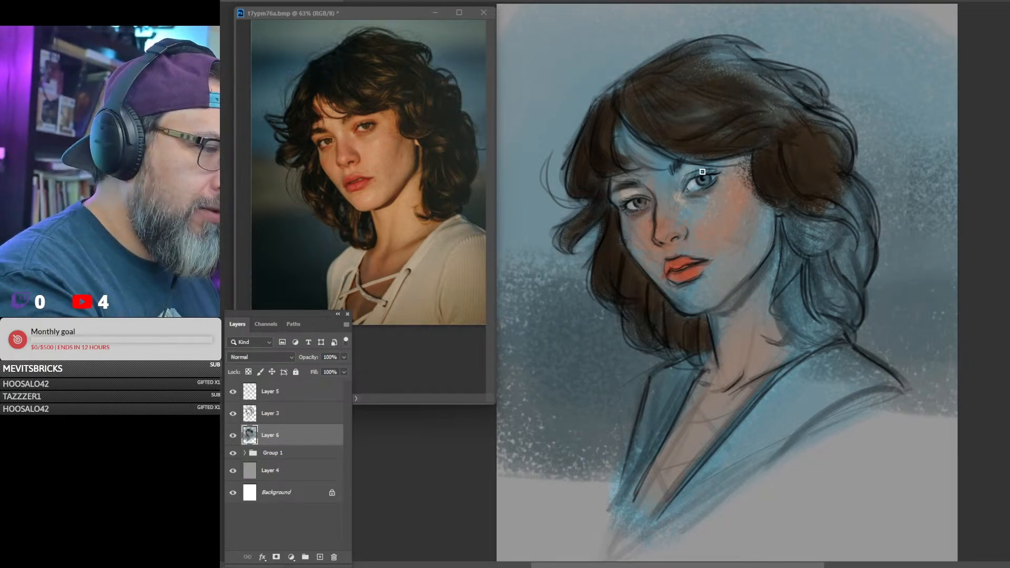
Enlarge the brush and paint a muted skin tone across the forehead and between the brows.
{"action": "key", "text": "bracketright"}
{"action": "key", "text": "bracketright"}
{"action": "key", "text": "bracketright"}
{"action": "key", "text": "bracketright"}
{"action": "key", "text": "bracketright"}
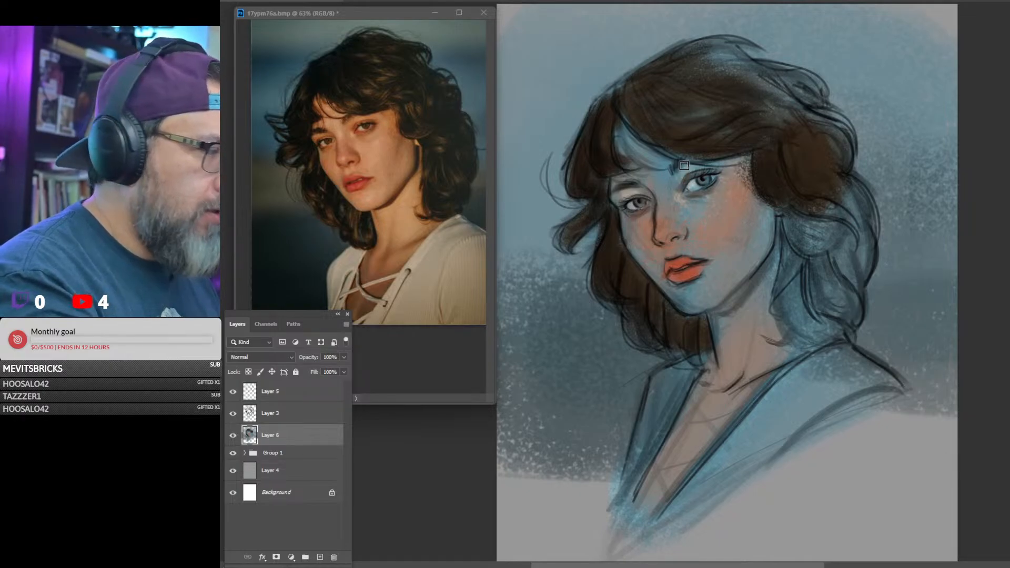
{"action": "key", "text": "bracketright"}
{"action": "key", "text": "bracketright"}
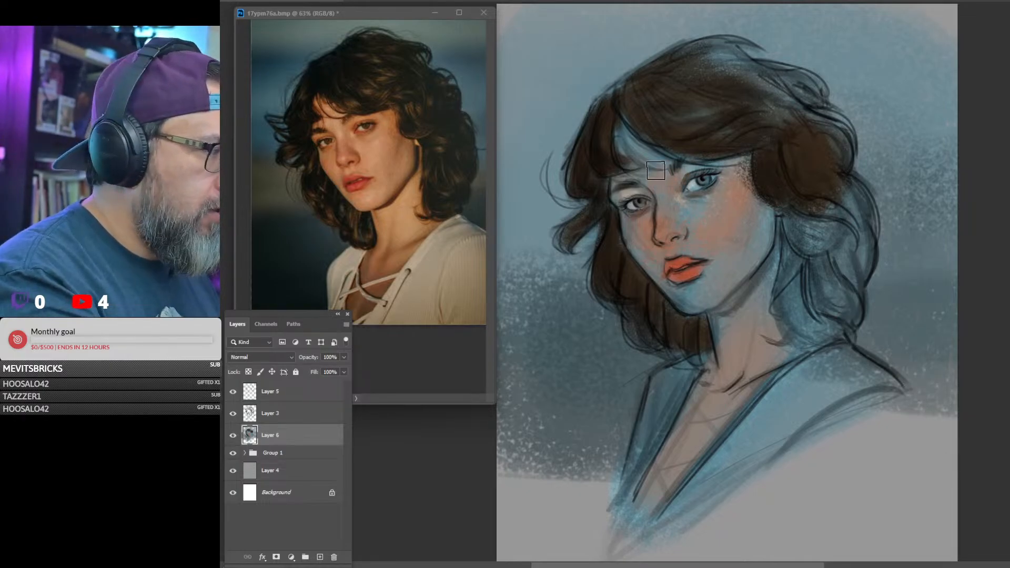
{"action": "left_click_drag", "start_coordinate": [655, 172], "coordinate": [621, 123]}
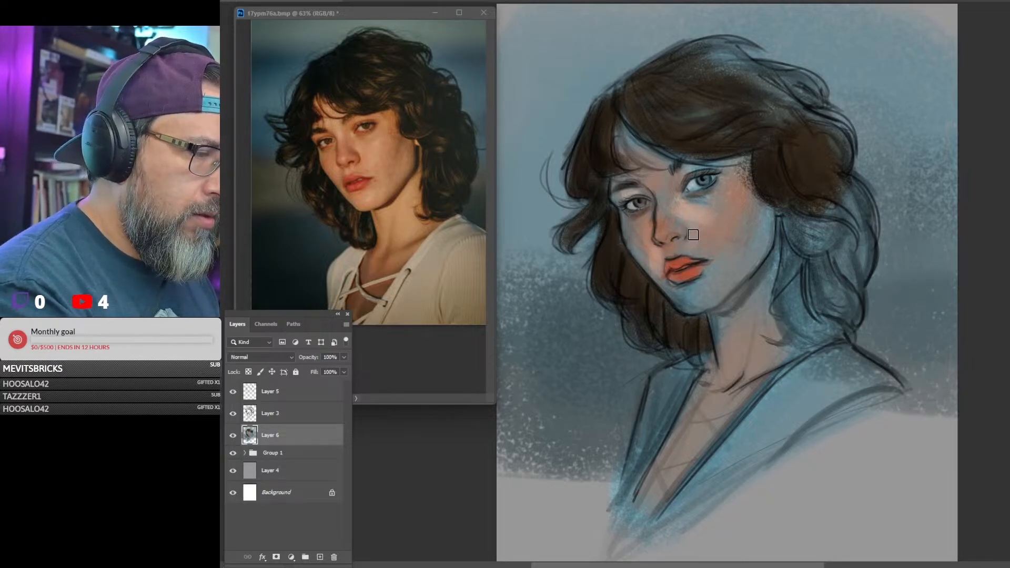
Cover the blue below the near eye and along the cheek, jaw and chin with a lighter warm skin tone.
{"action": "key", "text": "bracketleft"}
{"action": "key", "text": "bracketleft"}
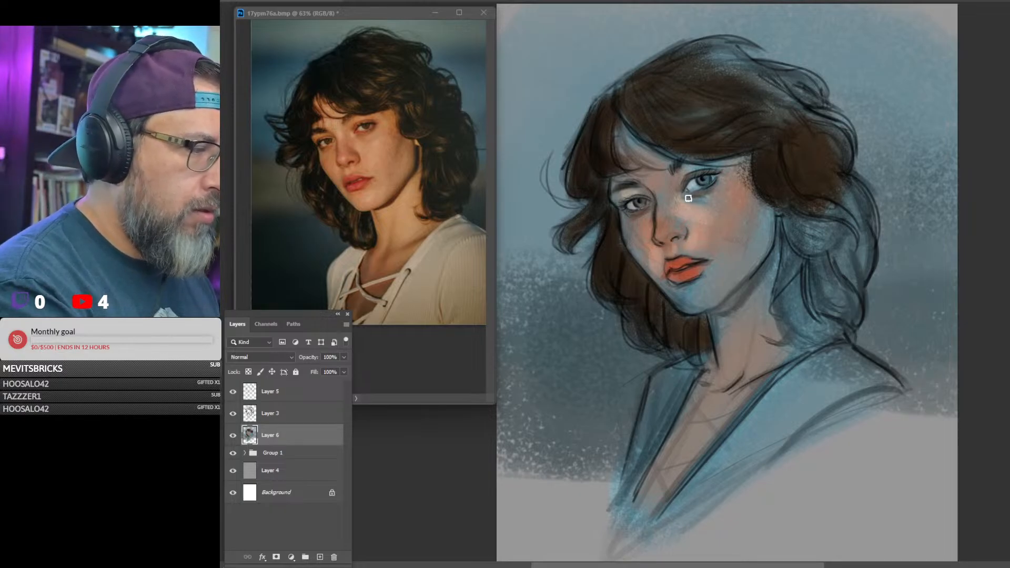
{"action": "key", "text": "bracketright"}
{"action": "key", "text": "bracketright"}
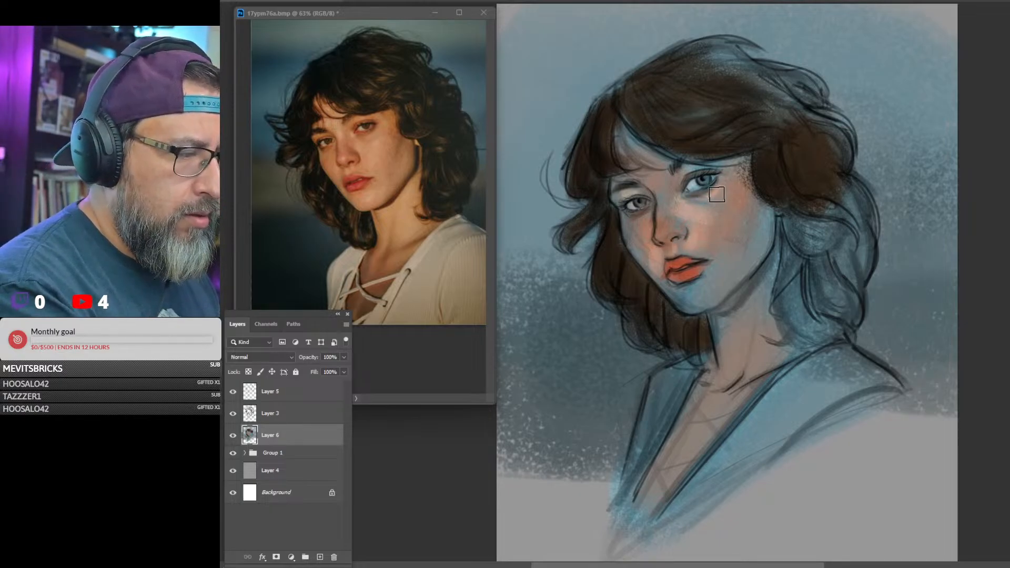
{"action": "key", "text": "bracketright"}
{"action": "key", "text": "bracketright"}
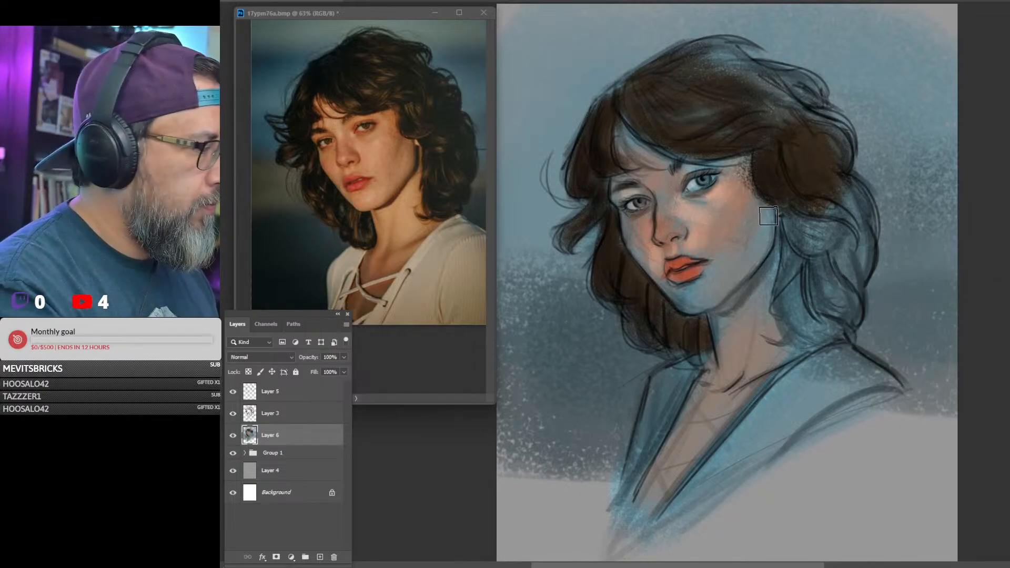
{"action": "mouse_move", "coordinate": [767, 216]}
{"action": "left_mouse_down"}
{"action": "mouse_move", "coordinate": [750, 264]}
{"action": "mouse_move", "coordinate": [701, 305]}
{"action": "mouse_move", "coordinate": [688, 294]}
{"action": "mouse_move", "coordinate": [682, 301]}
{"action": "left_mouse_up"}
{"action": "key", "text": "bracketleft"}
{"action": "key", "text": "bracketleft"}
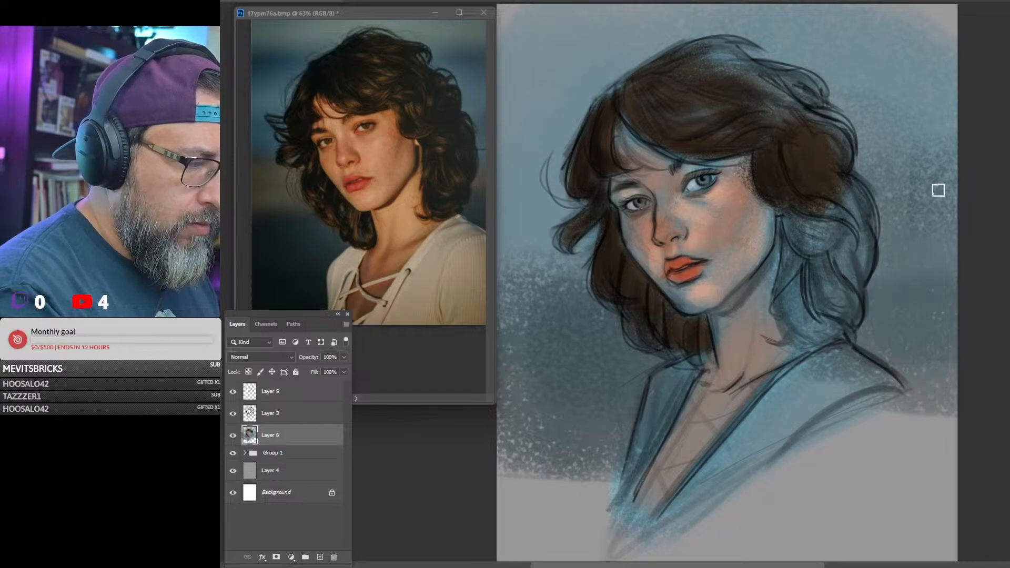
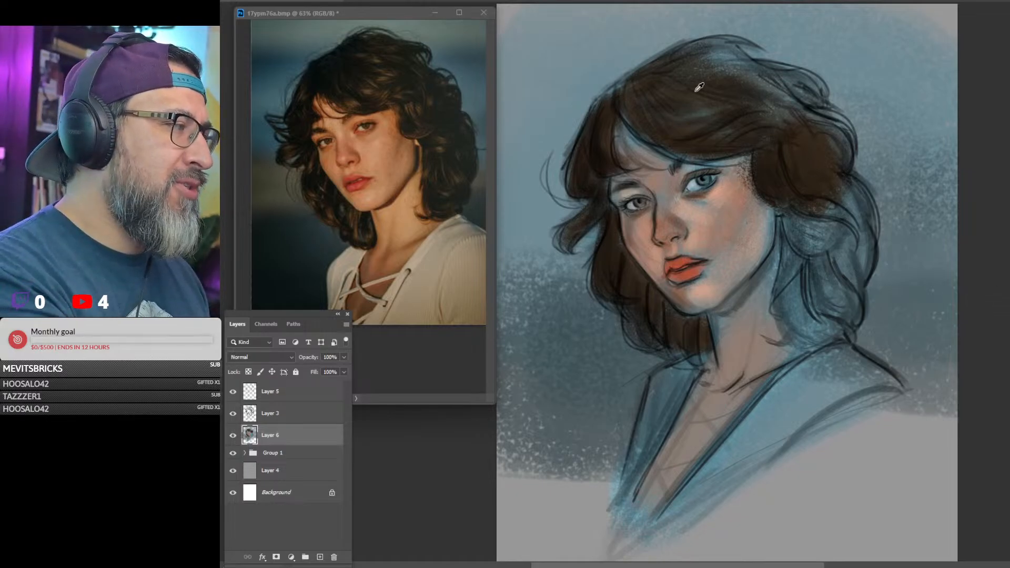
Paint dark brown over the crown and the upper outer curls of the near-side hair.
{"action": "mouse_move", "coordinate": [724, 70]}
{"action": "left_mouse_down"}
{"action": "mouse_move", "coordinate": [704, 50]}
{"action": "mouse_move", "coordinate": [740, 62]}
{"action": "mouse_move", "coordinate": [715, 66]}
{"action": "mouse_move", "coordinate": [716, 44]}
{"action": "mouse_move", "coordinate": [752, 77]}
{"action": "mouse_move", "coordinate": [733, 74]}
{"action": "mouse_move", "coordinate": [825, 96]}
{"action": "left_mouse_up"}
{"action": "key", "text": "bracketleft"}
{"action": "key", "text": "bracketleft"}
{"action": "key", "text": "bracketleft"}
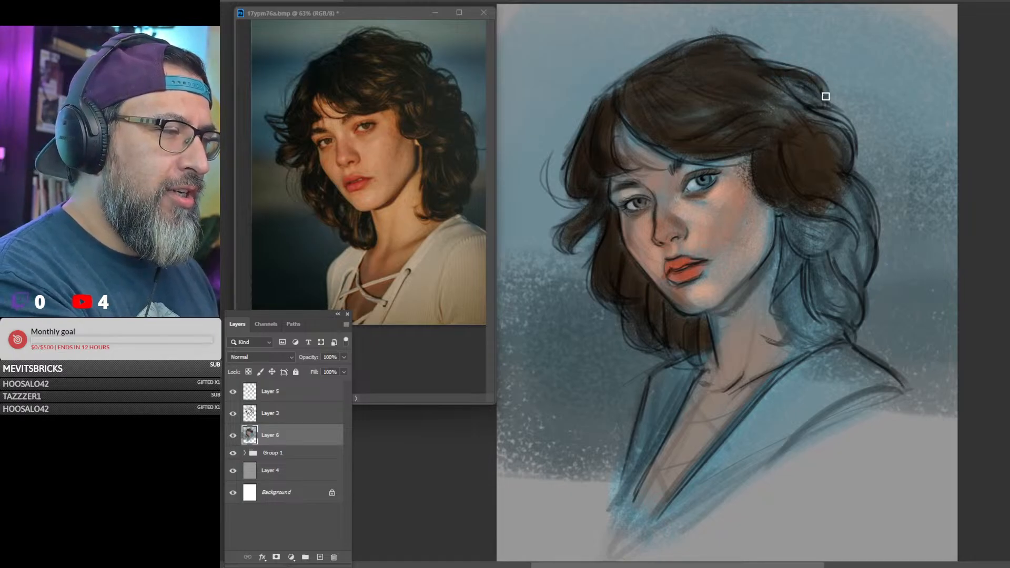
{"action": "key", "text": "bracketright"}
{"action": "key", "text": "bracketright"}
{"action": "key", "text": "bracketright"}
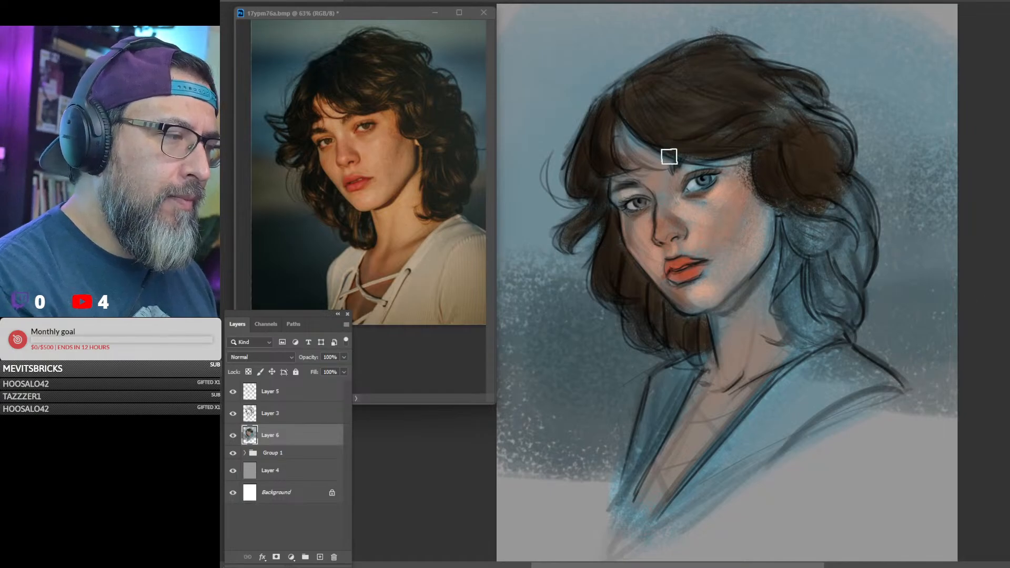
Deepen the fringe and the hair around the parting with darker brown using a larger brush.
{"action": "key", "text": "bracketright"}
{"action": "key", "text": "bracketright"}
{"action": "key", "text": "bracketright"}
{"action": "mouse_move", "coordinate": [641, 105]}
{"action": "left_mouse_down"}
{"action": "mouse_move", "coordinate": [674, 129]}
{"action": "mouse_move", "coordinate": [689, 107]}
{"action": "mouse_move", "coordinate": [649, 79]}
{"action": "mouse_move", "coordinate": [631, 100]}
{"action": "left_mouse_up"}
{"action": "key", "text": "bracketleft"}
{"action": "key", "text": "bracketleft"}
{"action": "key", "text": "bracketleft"}
{"action": "key", "text": "bracketleft"}
{"action": "key", "text": "bracketleft"}
{"action": "key", "text": "bracketright"}
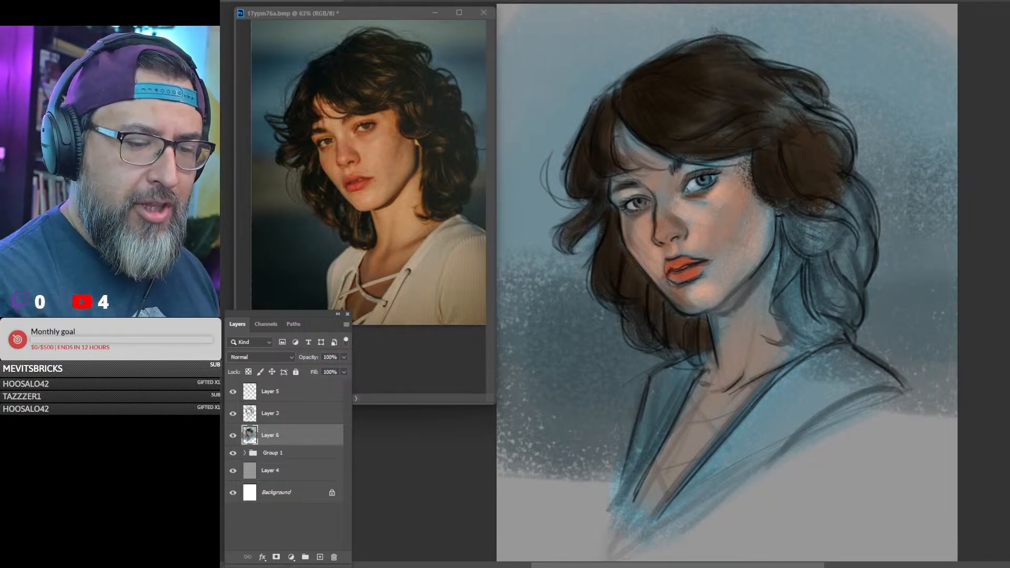
Brush warm reddish-orange skin tones over the near cheek, nose and the area around the mouth on Layer 6.
{"action": "left_click_drag", "start_coordinate": [716, 184], "coordinate": [742, 174]}
{"action": "mouse_move", "coordinate": [661, 217]}
{"action": "left_mouse_down"}
{"action": "mouse_move", "coordinate": [681, 226]}
{"action": "mouse_move", "coordinate": [678, 235]}
{"action": "mouse_move", "coordinate": [659, 232]}
{"action": "mouse_move", "coordinate": [671, 227]}
{"action": "mouse_move", "coordinate": [684, 252]}
{"action": "left_mouse_up"}
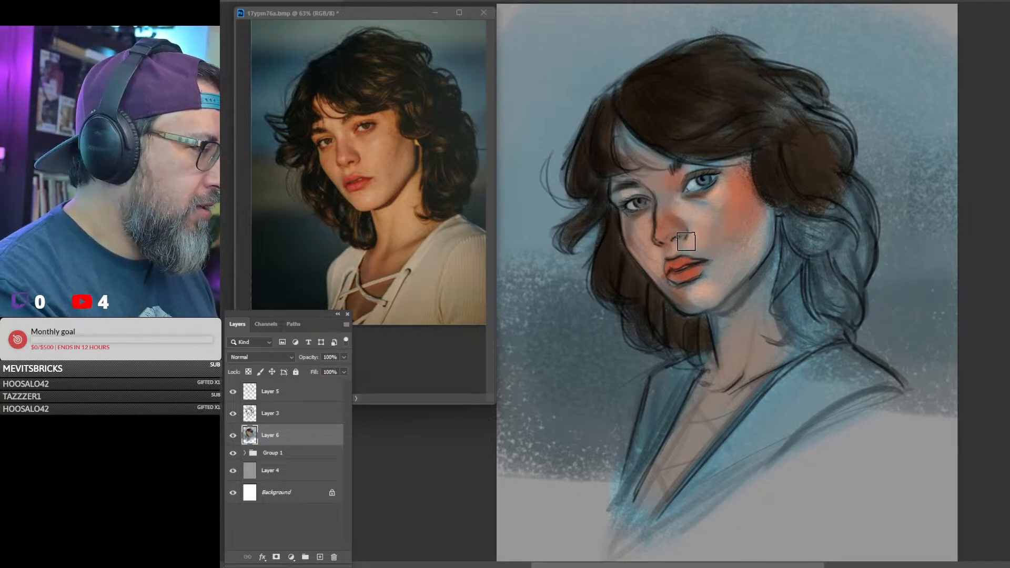
{"action": "mouse_move", "coordinate": [686, 242]}
{"action": "left_mouse_down"}
{"action": "mouse_move", "coordinate": [693, 232]}
{"action": "mouse_move", "coordinate": [700, 259]}
{"action": "left_mouse_up"}
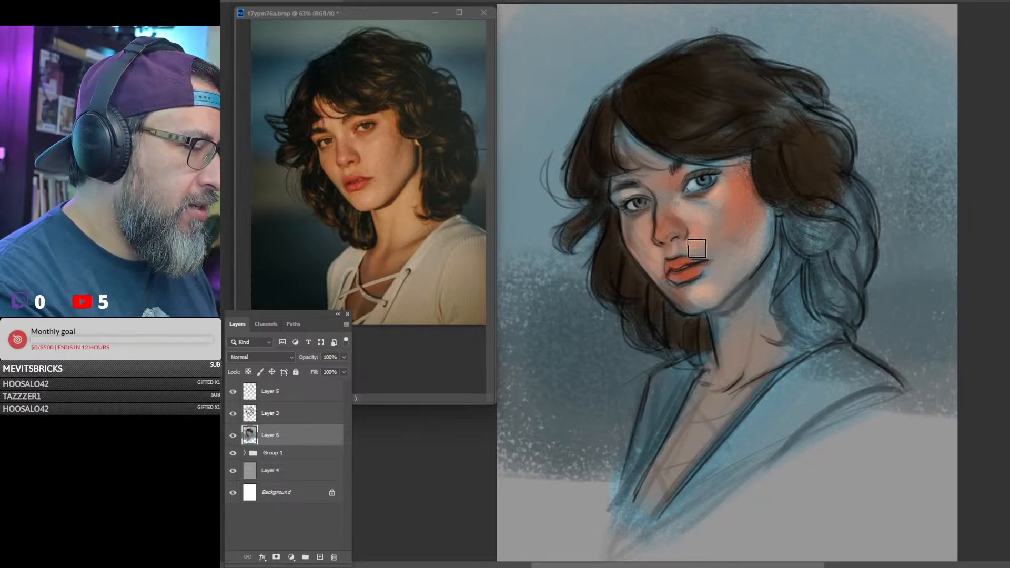
{"action": "mouse_move", "coordinate": [761, 249]}
{"action": "left_mouse_down"}
{"action": "mouse_move", "coordinate": [746, 222]}
{"action": "mouse_move", "coordinate": [775, 208]}
{"action": "mouse_move", "coordinate": [759, 251]}
{"action": "left_mouse_up"}
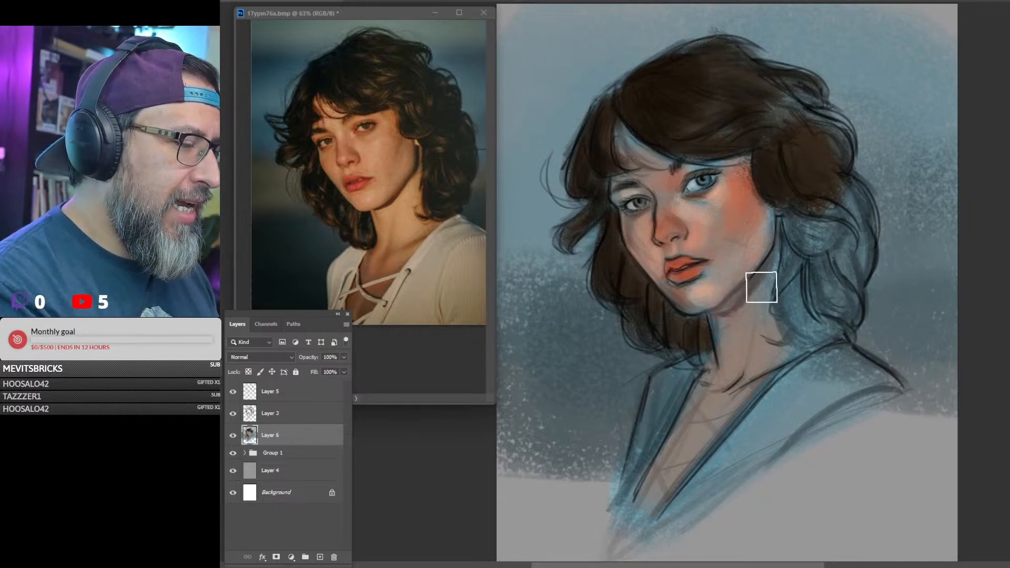
Paint warm reddish-brown skin tone over the neck and the open neckline of the chest, adjusting the brush size.
{"action": "key", "text": "bracketleft"}
{"action": "key", "text": "bracketleft"}
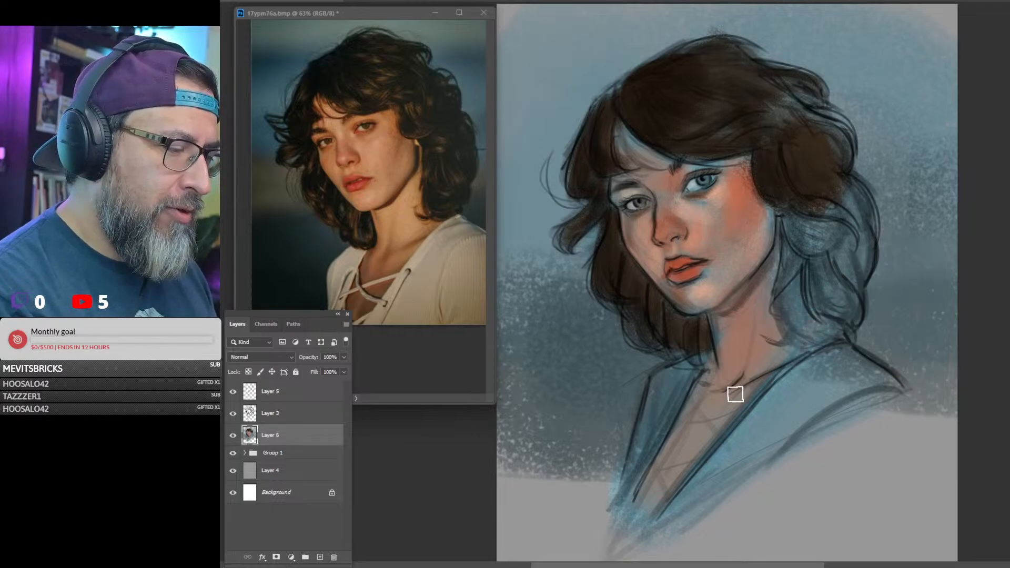
{"action": "key", "text": "bracketright"}
{"action": "key", "text": "bracketright"}
{"action": "left_click_drag", "start_coordinate": [672, 478], "coordinate": [726, 384]}
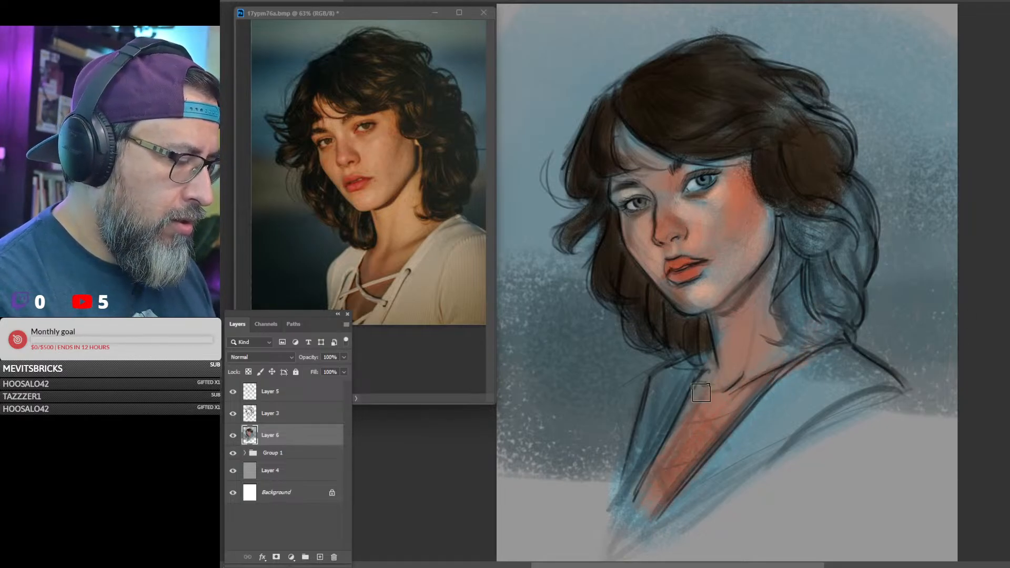
Warm the skin of the forehead and brow area, varying the brush size between broad and fine areas.
{"action": "key", "text": "bracketleft"}
{"action": "key", "text": "bracketleft"}
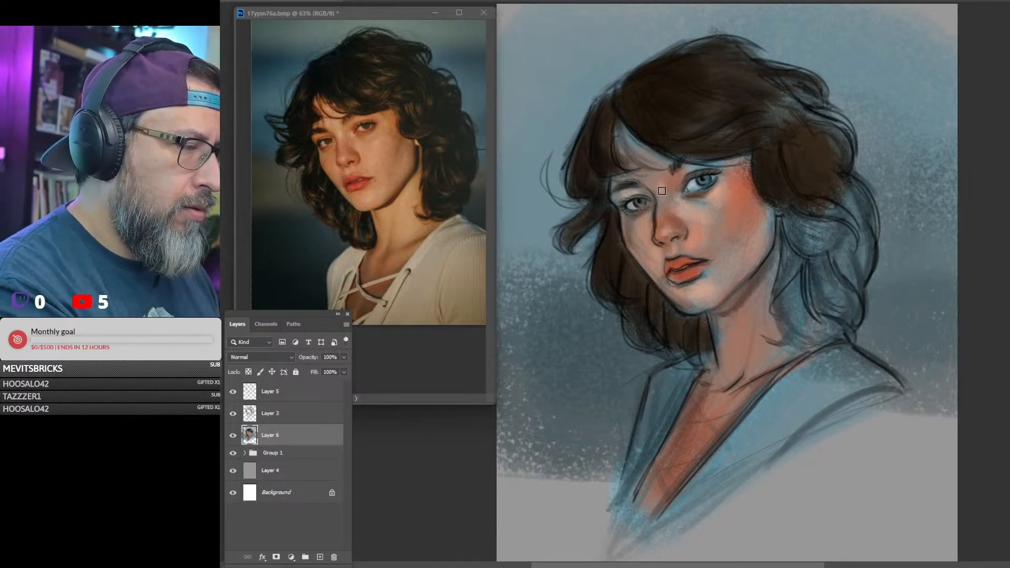
{"action": "key", "text": "bracketright"}
{"action": "key", "text": "bracketright"}
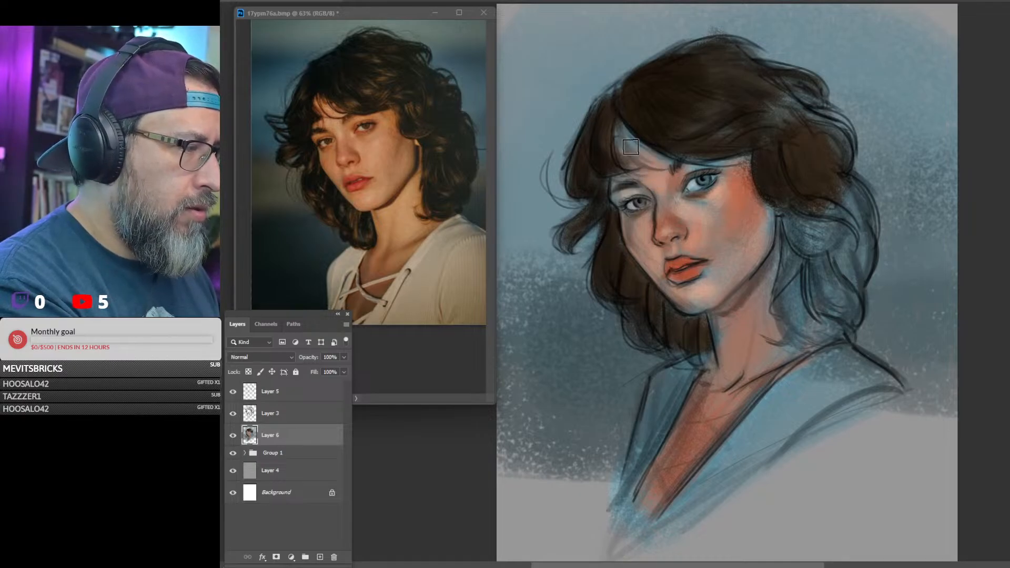
{"action": "key", "text": "bracketleft"}
{"action": "key", "text": "bracketleft"}
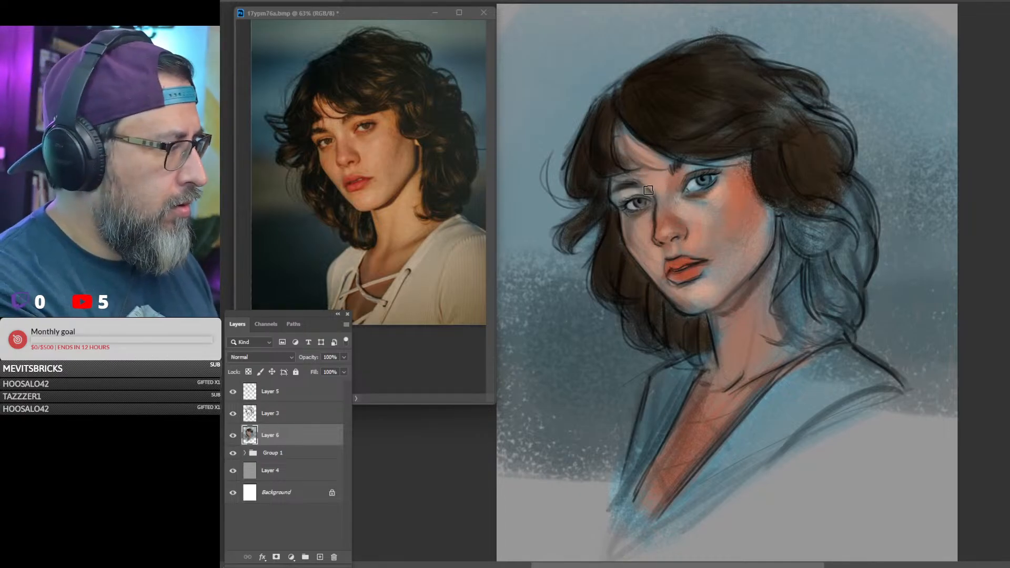
Blend the skin tones around the near eye and along the outer edge of the cheek beside the hair.
{"action": "key", "text": "bracketright"}
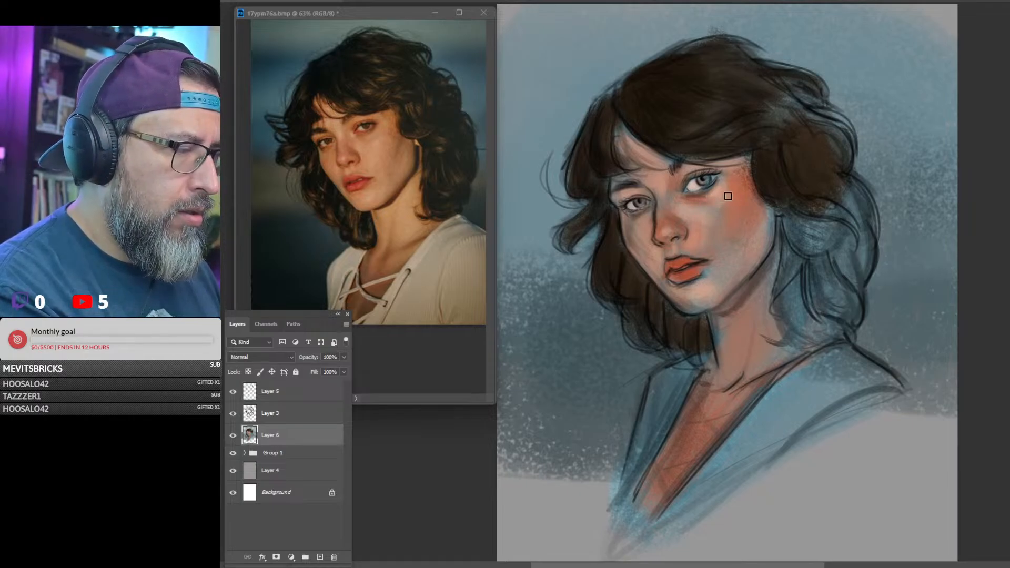
{"action": "key", "text": "bracketright"}
{"action": "key", "text": "bracketright"}
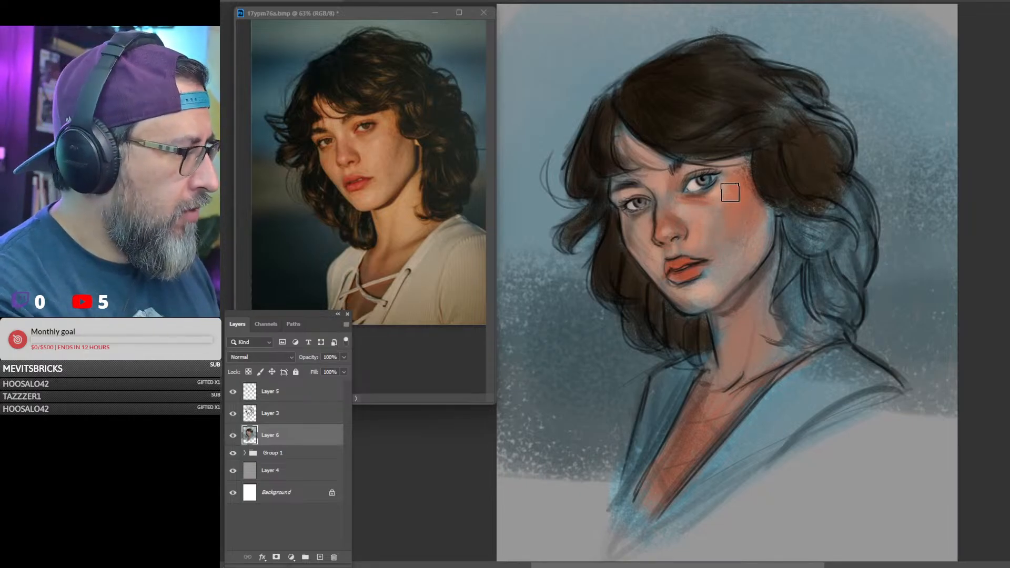
{"action": "key", "text": "bracketleft"}
{"action": "key", "text": "bracketleft"}
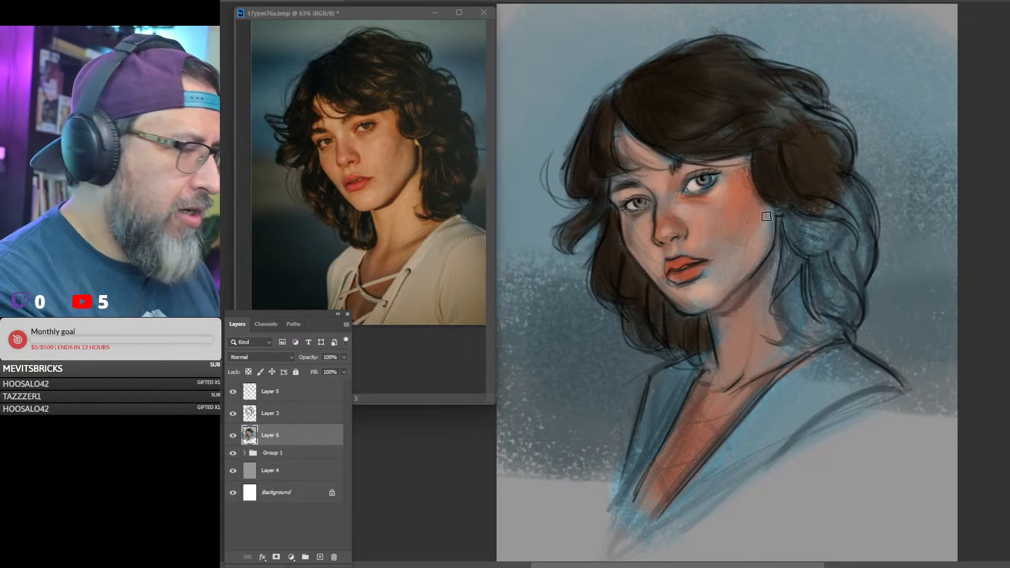
{"action": "left_click_drag", "start_coordinate": [763, 238], "coordinate": [766, 210]}
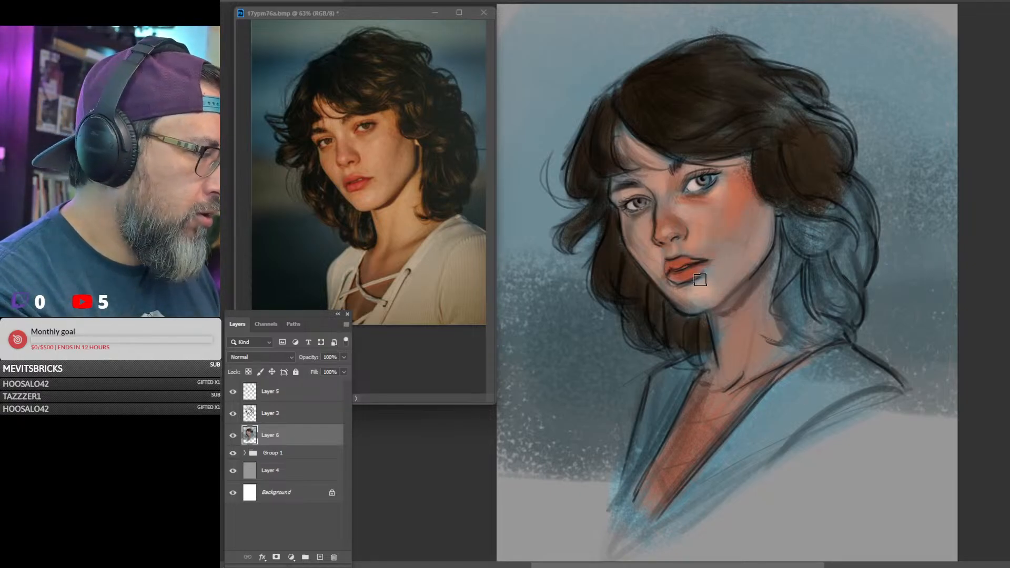
Refine the edges and corner of the lips with a smaller brush and dab a light highlight on the nose bridge.
{"action": "key", "text": "["}
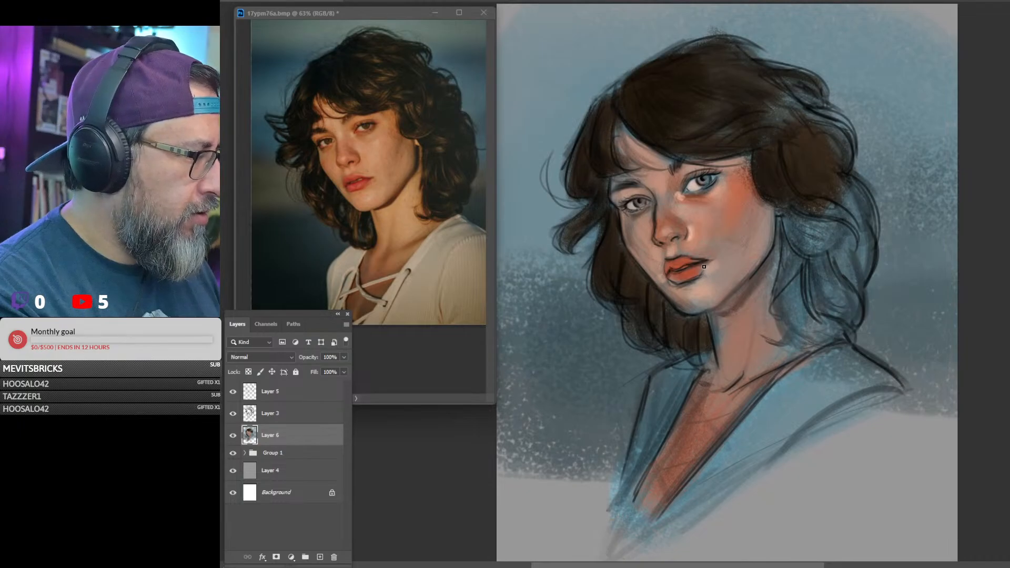
{"action": "left_click", "coordinate": [708, 248]}
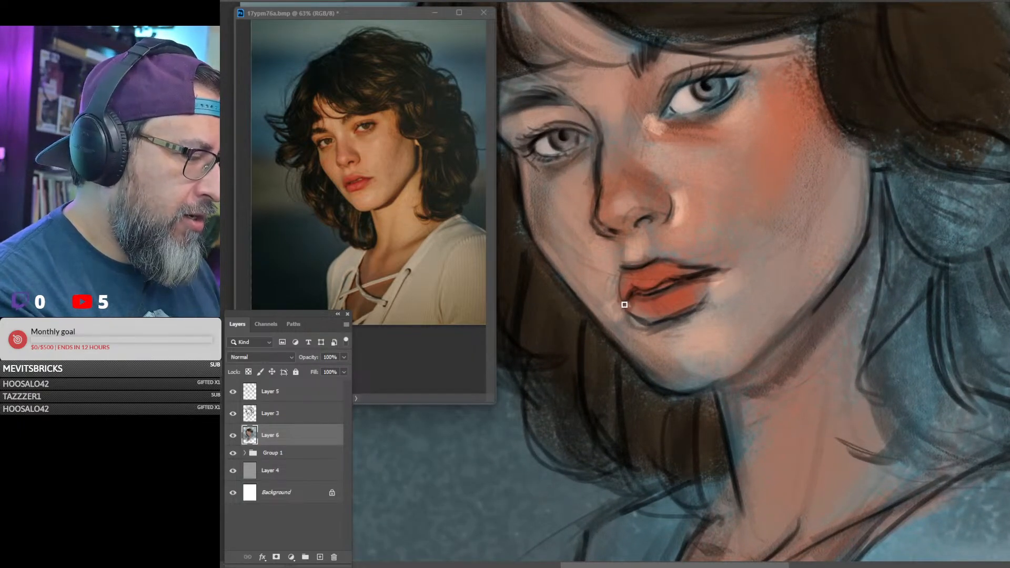
{"action": "scroll", "coordinate": [856, 258], "scroll_direction": "down", "scroll_amount": 2}
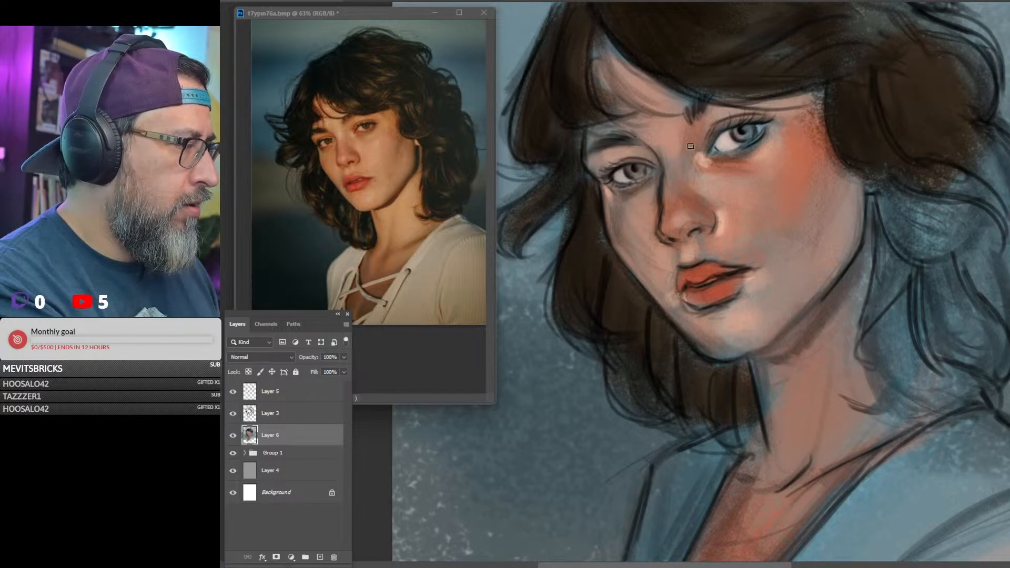
{"action": "left_click", "coordinate": [673, 153]}
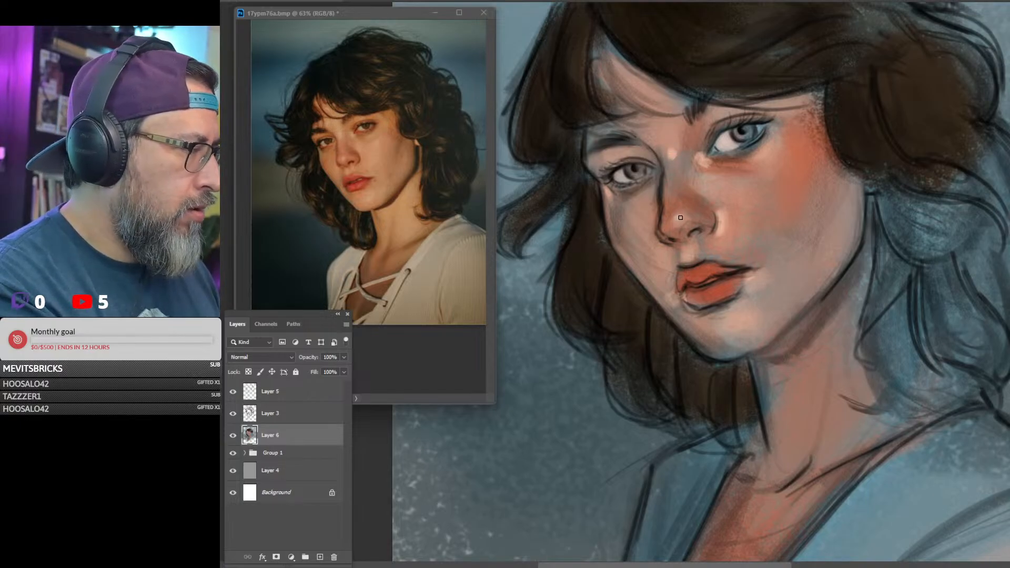
Repaint the iris of the near eye in dark brown and check the whole portrait.
{"action": "scroll", "coordinate": [914, 243], "scroll_direction": "down", "scroll_amount": 4}
{"action": "scroll", "coordinate": [859, 244], "scroll_direction": "up", "scroll_amount": 4}
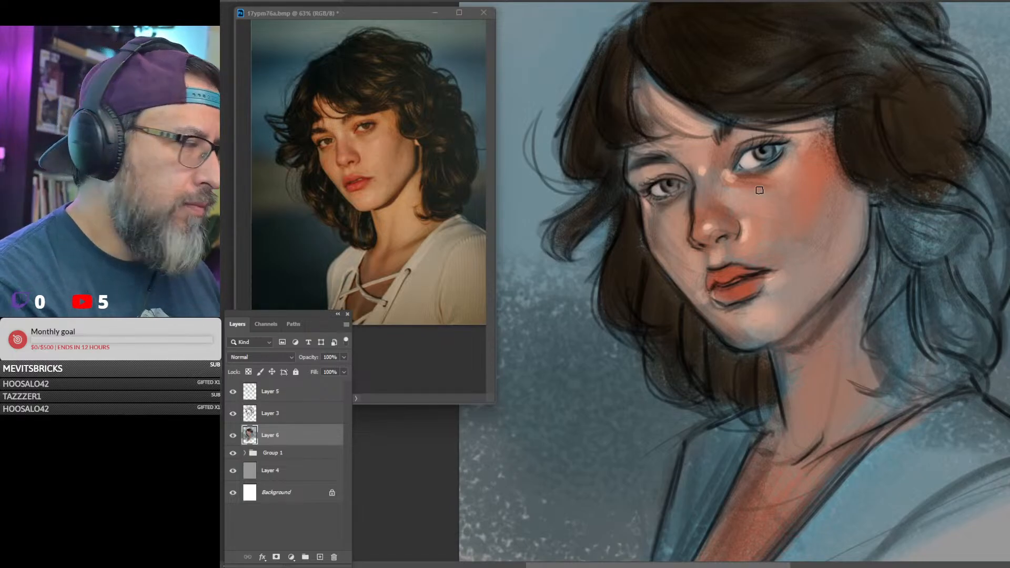
{"action": "left_click_drag", "start_coordinate": [758, 157], "coordinate": [770, 151]}
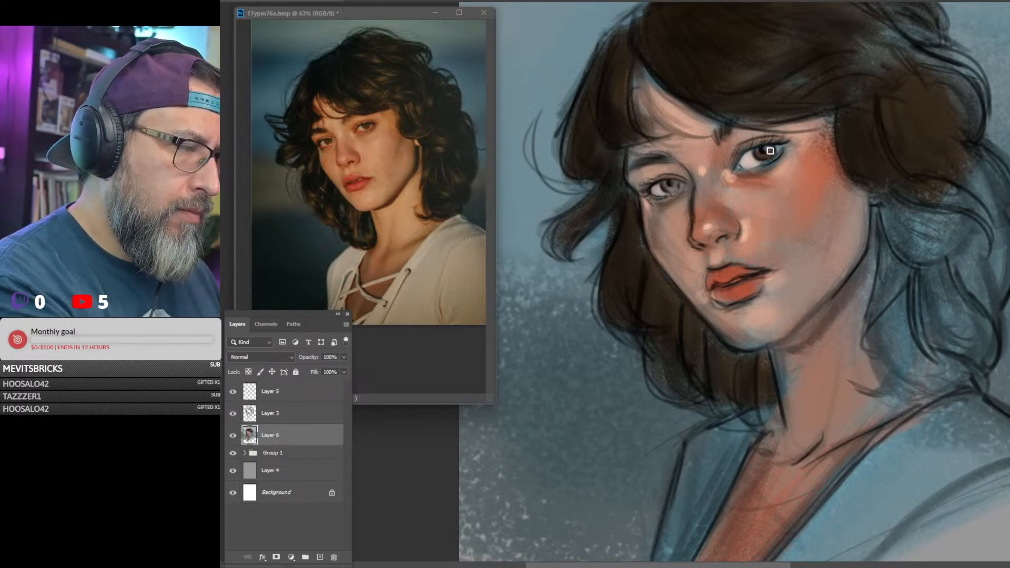
{"action": "scroll", "coordinate": [844, 283], "scroll_direction": "down", "scroll_amount": 2}
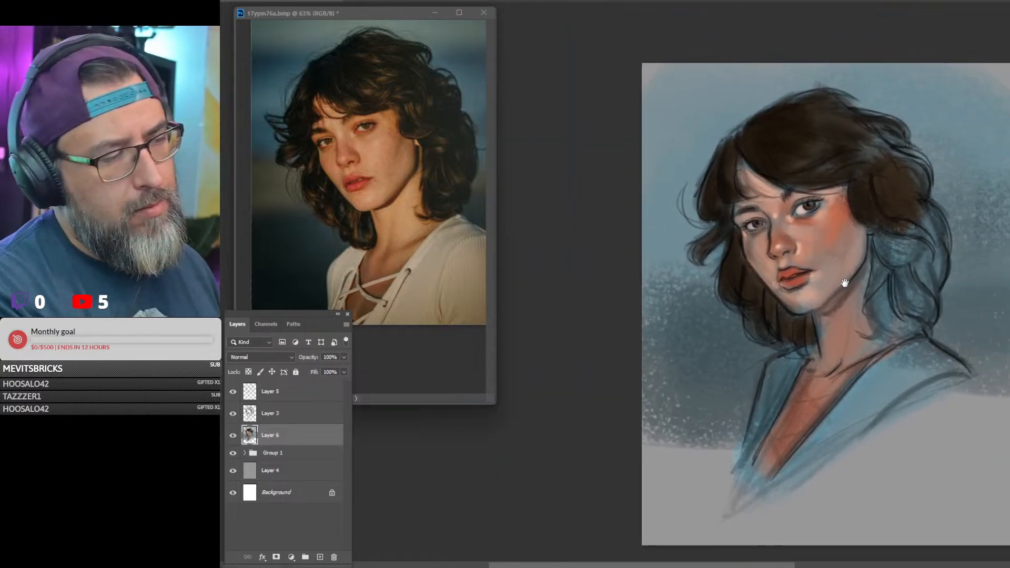
{"action": "left_click_drag", "start_coordinate": [844, 283], "coordinate": [776, 284]}
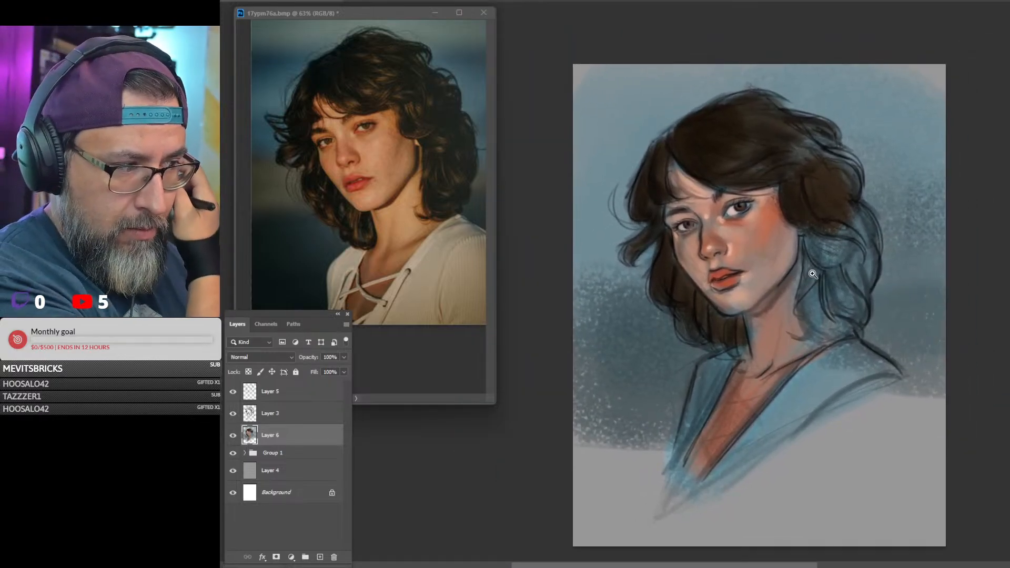
{"action": "left_click", "coordinate": [776, 222]}
{"action": "left_click_drag", "start_coordinate": [813, 250], "coordinate": [830, 227]}
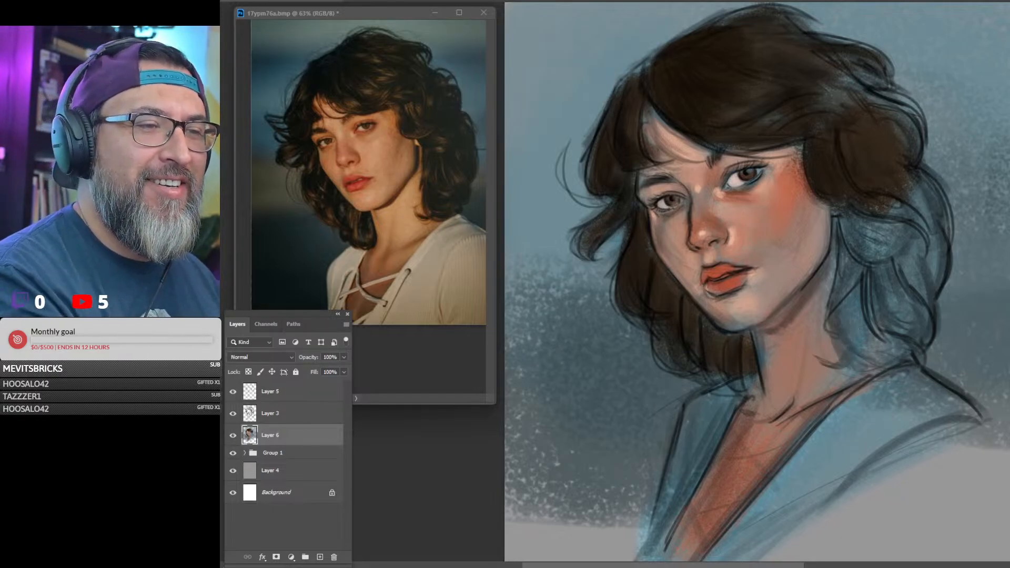
Show the Color panel, place it beside the Layers panel and enlarge it in height and width.
{"action": "key", "text": "F6"}
{"action": "left_click_drag", "start_coordinate": [828, 61], "coordinate": [421, 314]}
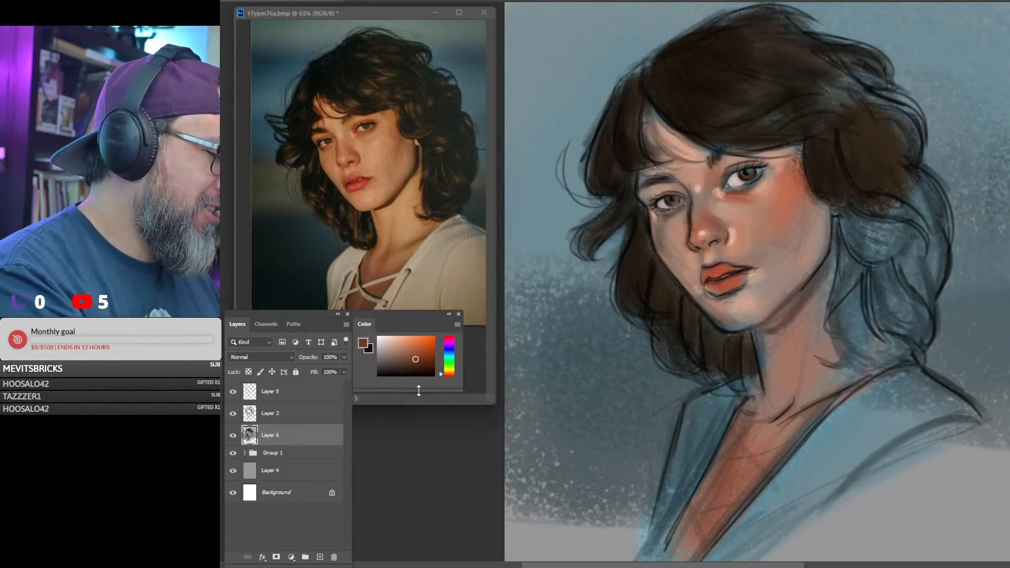
{"action": "left_click_drag", "start_coordinate": [419, 401], "coordinate": [408, 552]}
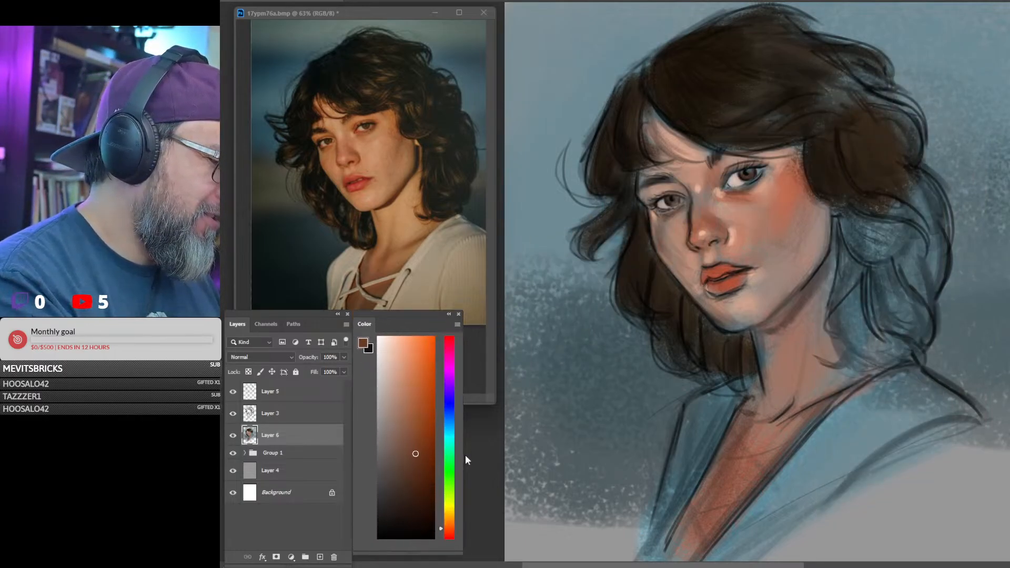
{"action": "left_click_drag", "start_coordinate": [463, 456], "coordinate": [503, 465]}
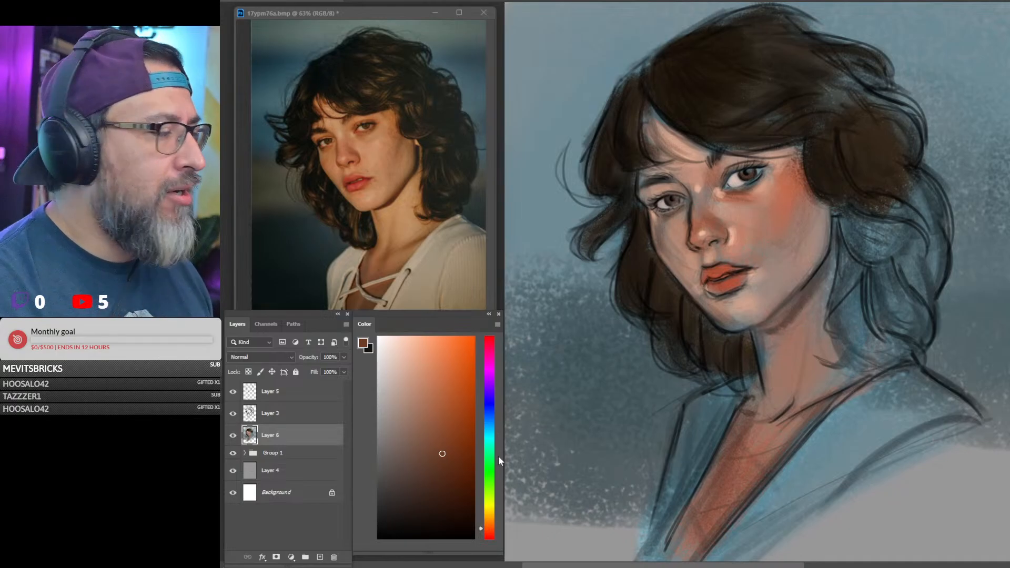
Sample dark brown from the hair and paint the lock beside the cheek and the hairline at the temple.
{"action": "left_click", "coordinate": [845, 159], "text": "alt"}
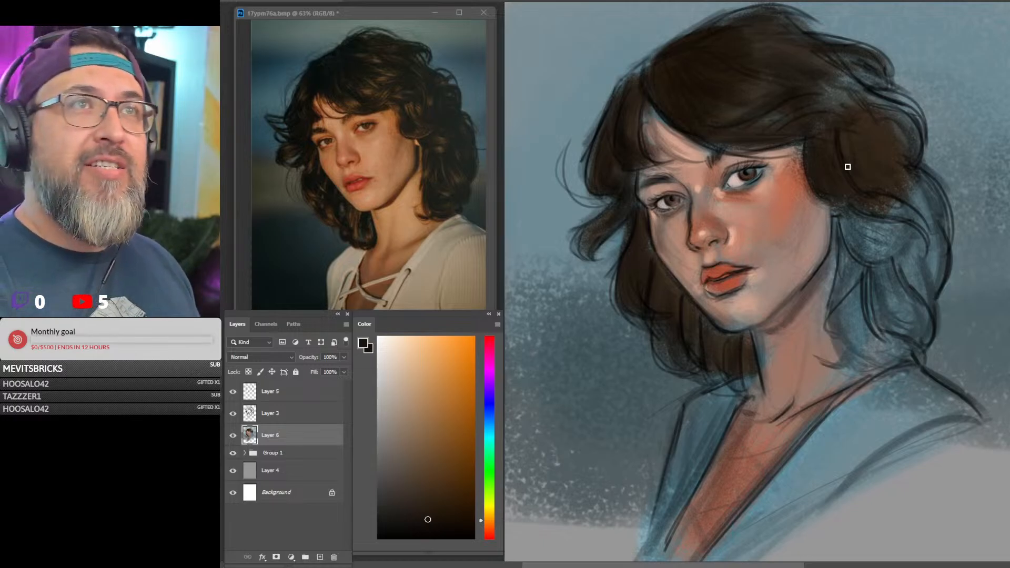
{"action": "left_click", "coordinate": [831, 175], "text": "alt"}
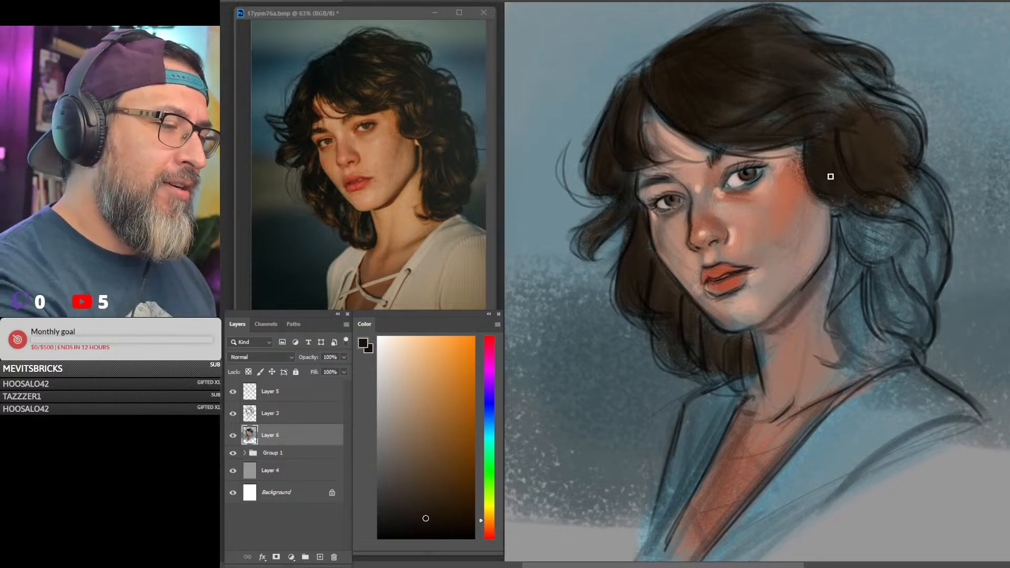
{"action": "left_click_drag", "start_coordinate": [818, 185], "coordinate": [854, 208]}
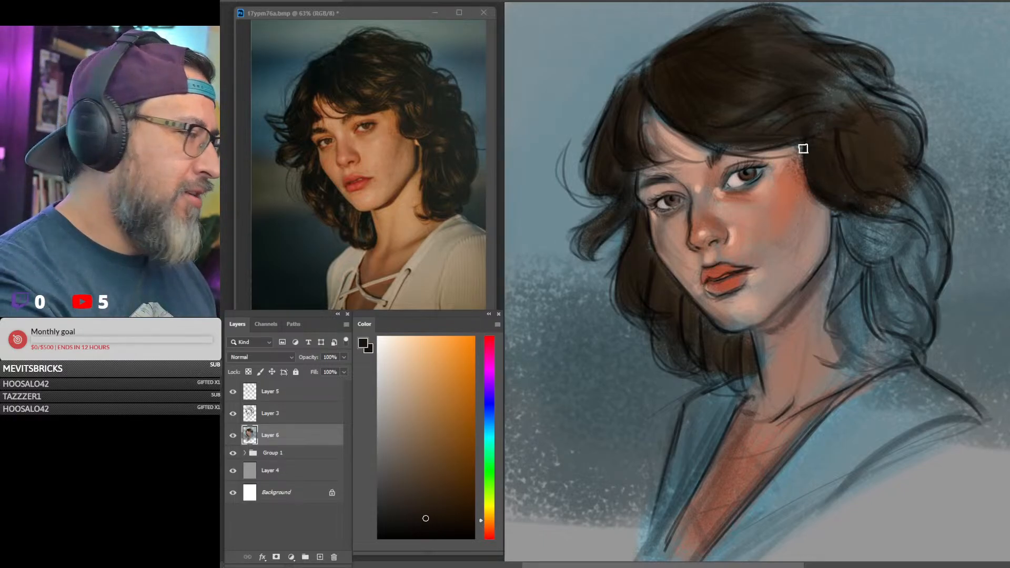
{"action": "left_click_drag", "start_coordinate": [804, 149], "coordinate": [789, 158]}
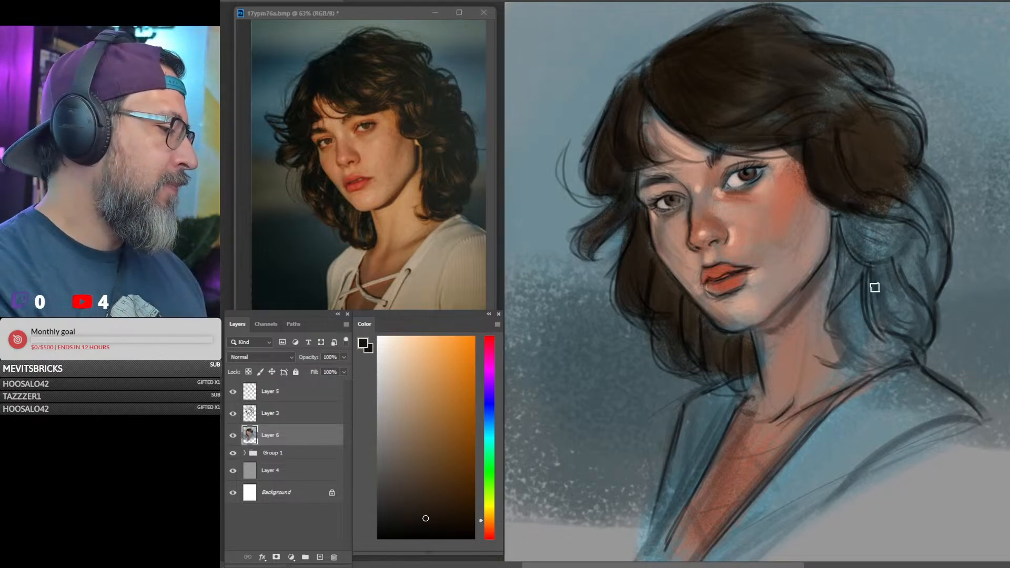
Choose a muted tan and brush soft highlights into the fringe and crown, then resample the dark hair brown.
{"action": "left_click_drag", "start_coordinate": [406, 402], "coordinate": [418, 415]}
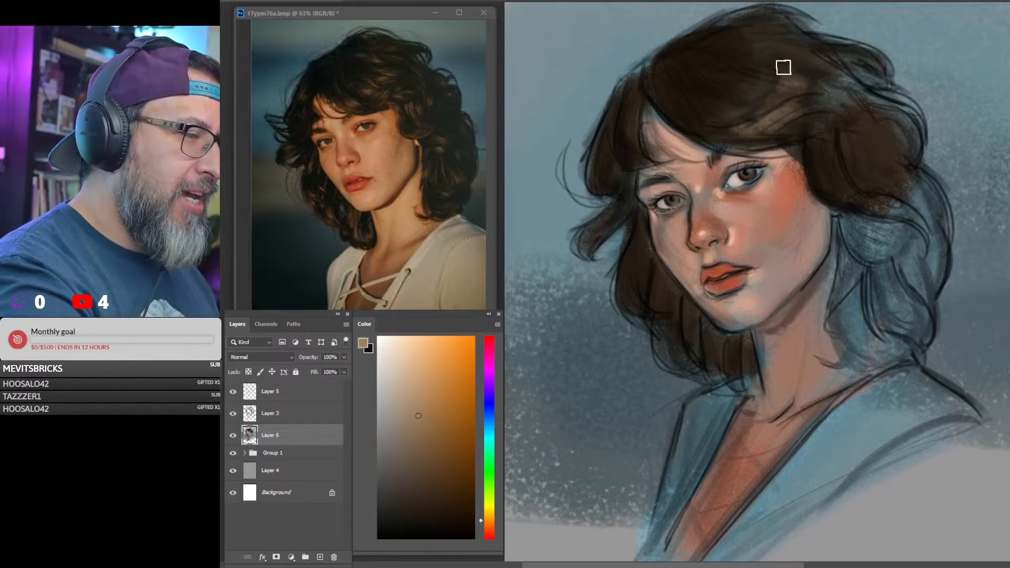
{"action": "left_click", "coordinate": [758, 162], "text": "alt"}
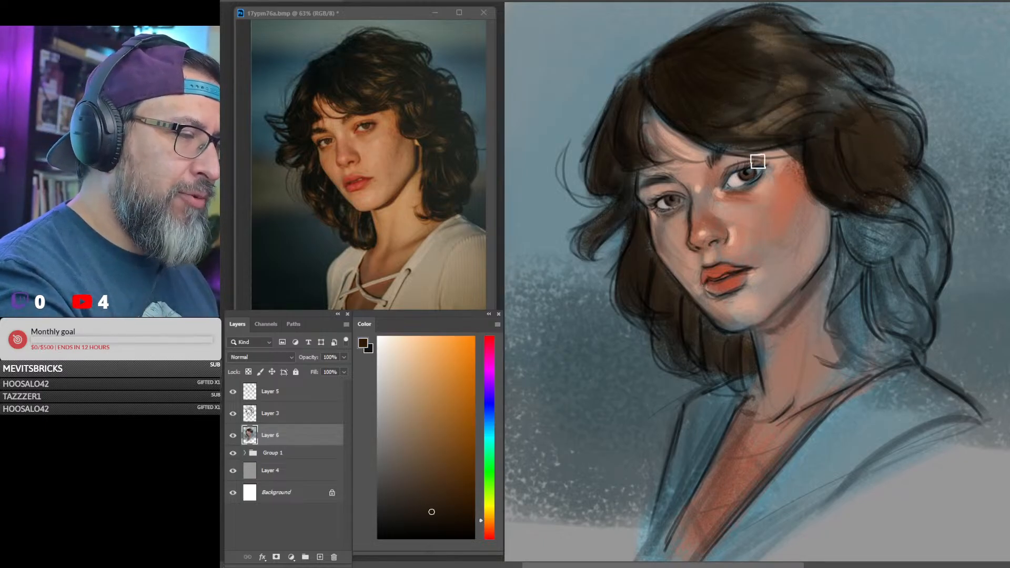
Fill the hair below the ear and the lower strands behind the jaw with dark brown sampled from the existing hair.
{"action": "left_click", "coordinate": [667, 260], "text": "alt"}
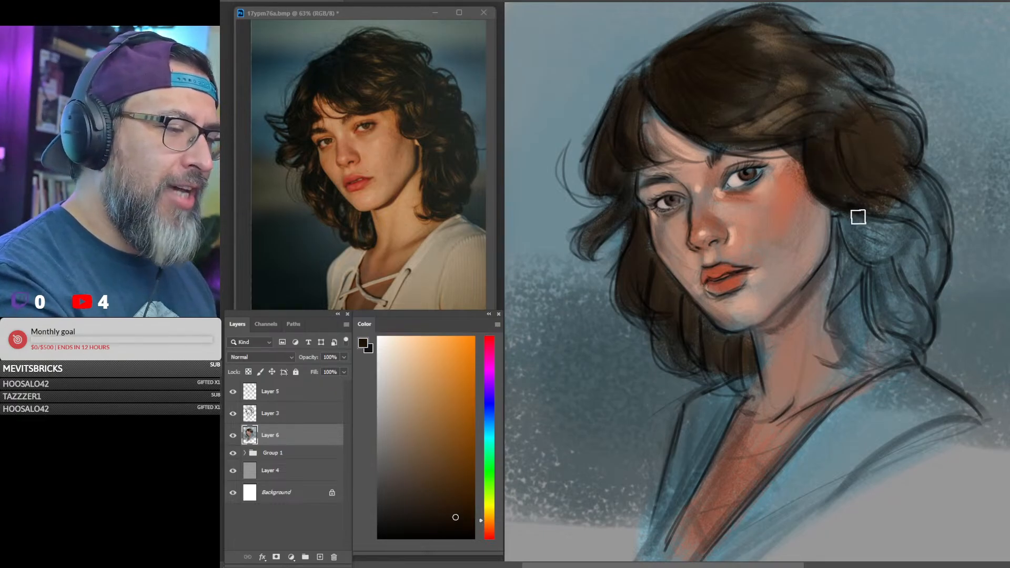
{"action": "mouse_move", "coordinate": [858, 218]}
{"action": "left_mouse_down"}
{"action": "mouse_move", "coordinate": [875, 244]}
{"action": "mouse_move", "coordinate": [867, 250]}
{"action": "mouse_move", "coordinate": [872, 216]}
{"action": "mouse_move", "coordinate": [900, 245]}
{"action": "mouse_move", "coordinate": [899, 203]}
{"action": "mouse_move", "coordinate": [911, 194]}
{"action": "mouse_move", "coordinate": [923, 194]}
{"action": "mouse_move", "coordinate": [939, 223]}
{"action": "mouse_move", "coordinate": [918, 266]}
{"action": "mouse_move", "coordinate": [897, 247]}
{"action": "mouse_move", "coordinate": [889, 291]}
{"action": "mouse_move", "coordinate": [863, 303]}
{"action": "mouse_move", "coordinate": [852, 266]}
{"action": "mouse_move", "coordinate": [859, 254]}
{"action": "mouse_move", "coordinate": [848, 319]}
{"action": "mouse_move", "coordinate": [854, 352]}
{"action": "mouse_move", "coordinate": [854, 302]}
{"action": "mouse_move", "coordinate": [892, 337]}
{"action": "mouse_move", "coordinate": [910, 332]}
{"action": "mouse_move", "coordinate": [913, 298]}
{"action": "mouse_move", "coordinate": [889, 349]}
{"action": "mouse_move", "coordinate": [909, 351]}
{"action": "mouse_move", "coordinate": [916, 299]}
{"action": "mouse_move", "coordinate": [941, 274]}
{"action": "mouse_move", "coordinate": [900, 322]}
{"action": "mouse_move", "coordinate": [839, 263]}
{"action": "mouse_move", "coordinate": [837, 299]}
{"action": "mouse_move", "coordinate": [839, 239]}
{"action": "mouse_move", "coordinate": [834, 324]}
{"action": "mouse_move", "coordinate": [872, 364]}
{"action": "mouse_move", "coordinate": [853, 357]}
{"action": "mouse_move", "coordinate": [846, 371]}
{"action": "mouse_move", "coordinate": [831, 370]}
{"action": "mouse_move", "coordinate": [867, 370]}
{"action": "mouse_move", "coordinate": [882, 341]}
{"action": "left_mouse_up"}
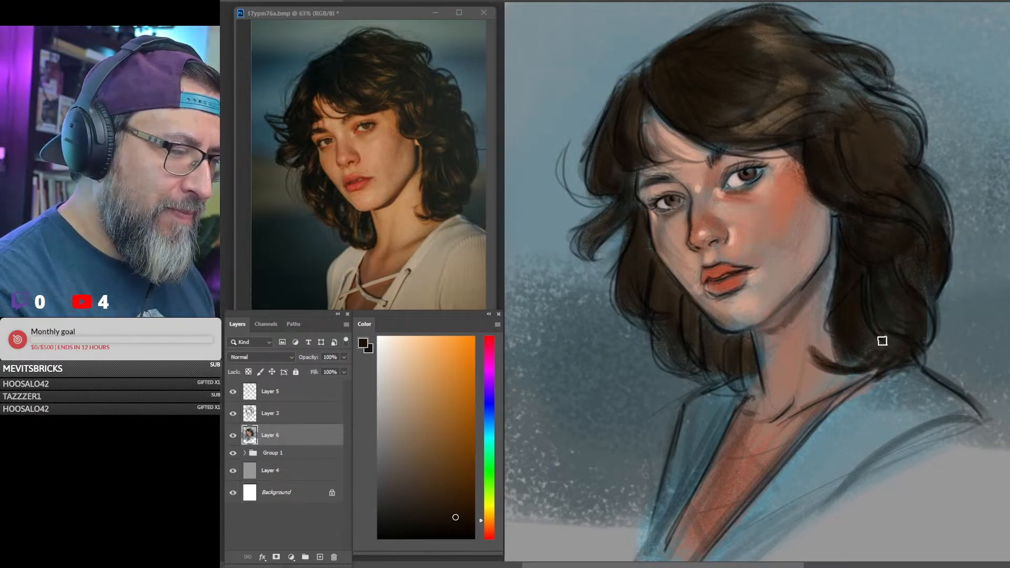
{"action": "mouse_move", "coordinate": [710, 367]}
{"action": "left_mouse_down"}
{"action": "mouse_move", "coordinate": [726, 390]}
{"action": "mouse_move", "coordinate": [716, 379]}
{"action": "mouse_move", "coordinate": [733, 375]}
{"action": "mouse_move", "coordinate": [757, 387]}
{"action": "left_mouse_up"}
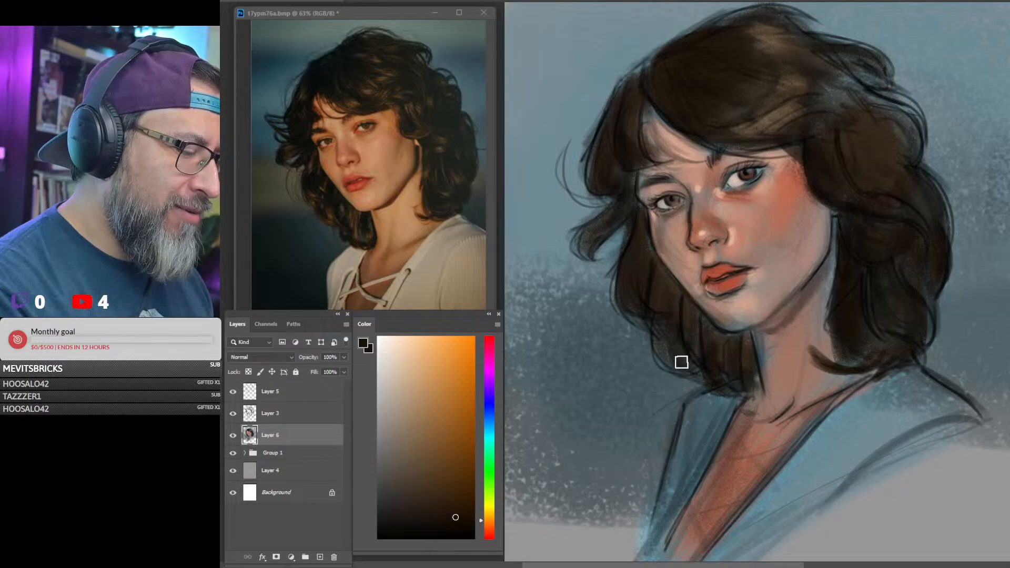
{"action": "mouse_move", "coordinate": [681, 362]}
{"action": "left_mouse_down"}
{"action": "mouse_move", "coordinate": [665, 326]}
{"action": "mouse_move", "coordinate": [696, 374]}
{"action": "mouse_move", "coordinate": [740, 368]}
{"action": "left_mouse_up"}
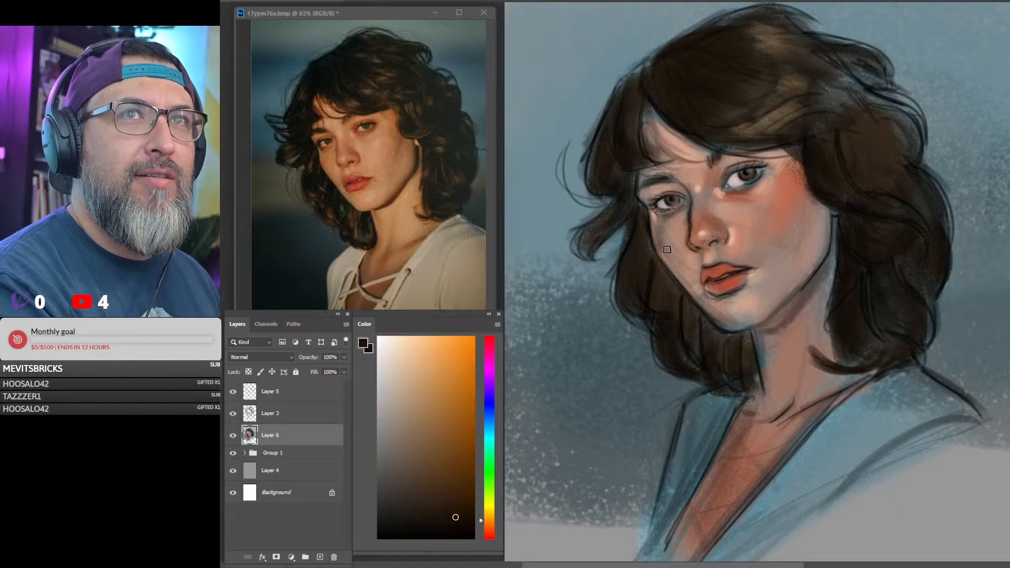
Mix a light peach skin tone, shifting the hue from orange toward red-orange, and enlarge the brush for the cheek.
{"action": "left_click", "coordinate": [416, 371]}
{"action": "left_click_drag", "start_coordinate": [415, 372], "coordinate": [415, 377]}
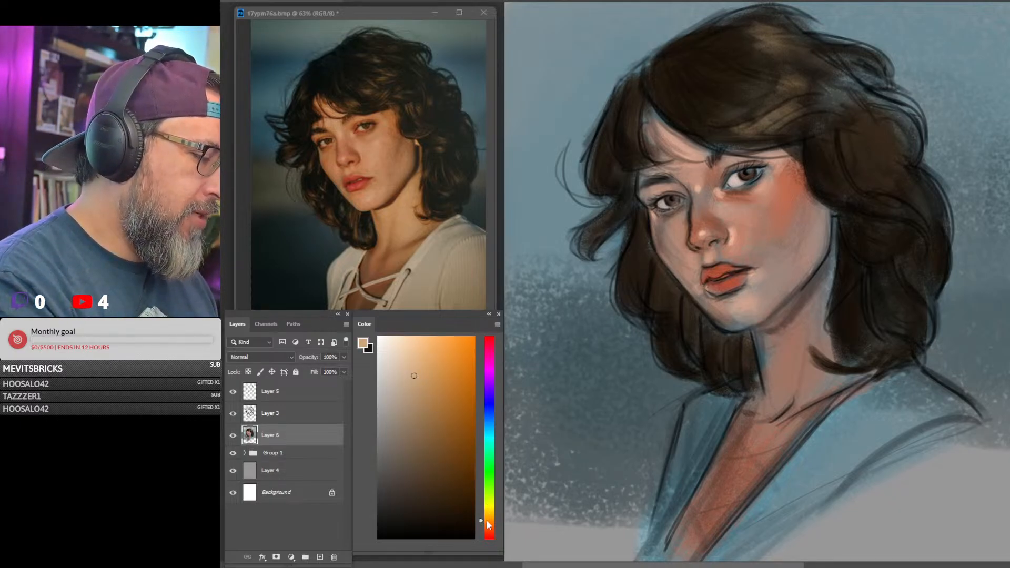
{"action": "mouse_move", "coordinate": [486, 519]}
{"action": "left_mouse_down"}
{"action": "mouse_move", "coordinate": [486, 542]}
{"action": "mouse_move", "coordinate": [489, 533]}
{"action": "left_mouse_up"}
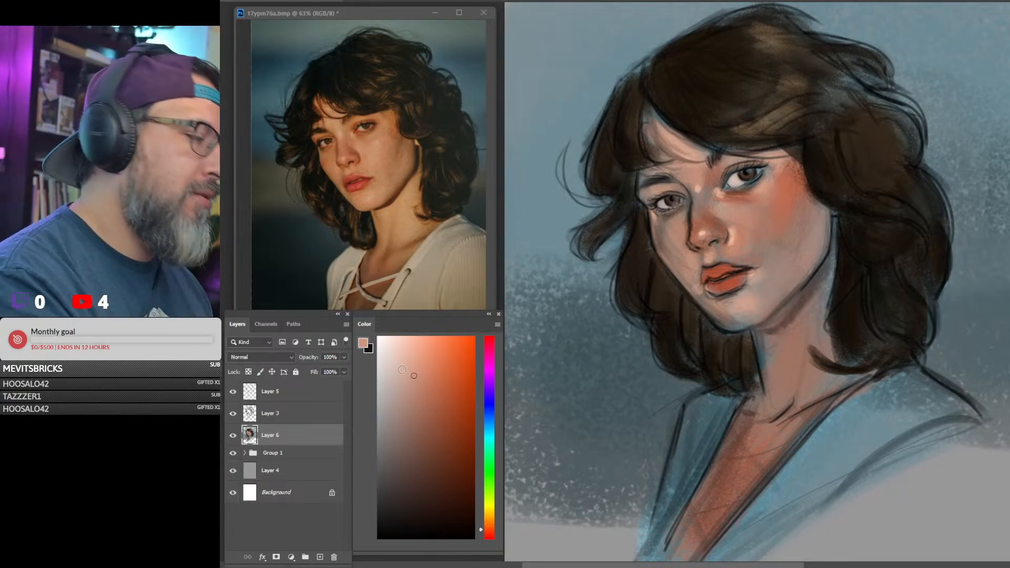
{"action": "mouse_move", "coordinate": [418, 368]}
{"action": "left_mouse_down"}
{"action": "mouse_move", "coordinate": [423, 362]}
{"action": "mouse_move", "coordinate": [421, 381]}
{"action": "left_mouse_up"}
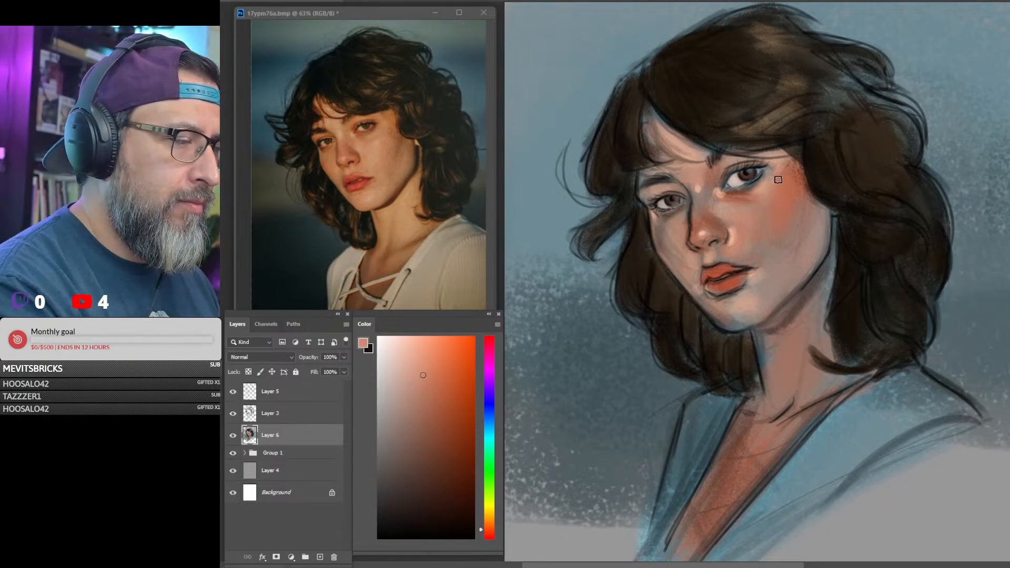
{"action": "key", "text": "bracketright"}
{"action": "key", "text": "bracketright"}
{"action": "key", "text": "bracketright"}
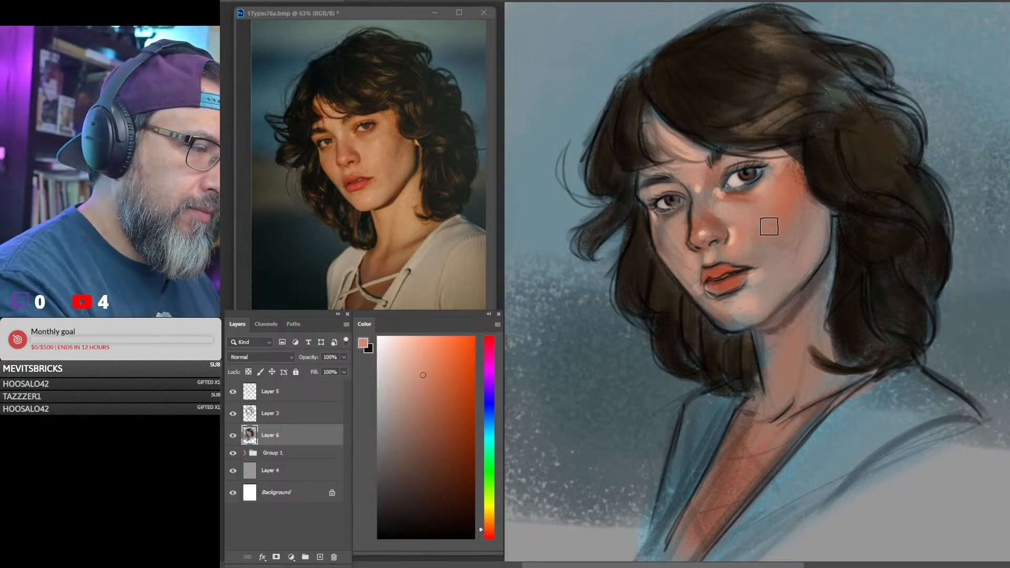
{"action": "left_click_drag", "start_coordinate": [422, 373], "coordinate": [403, 356]}
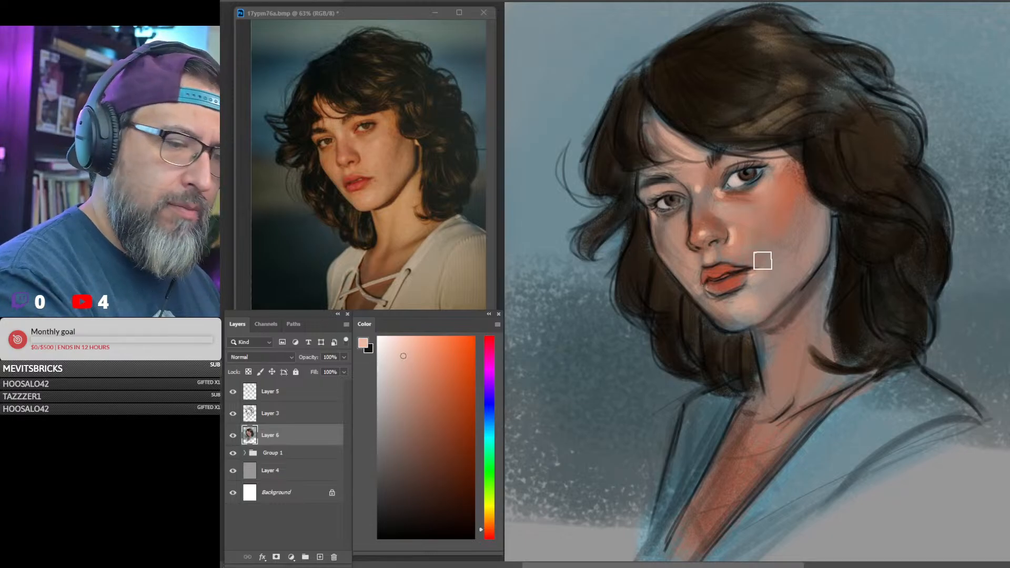
Lock the transparent pixels of Layer 3 and Layer 5, and leave Layer 3 active.
{"action": "left_click", "coordinate": [304, 391]}
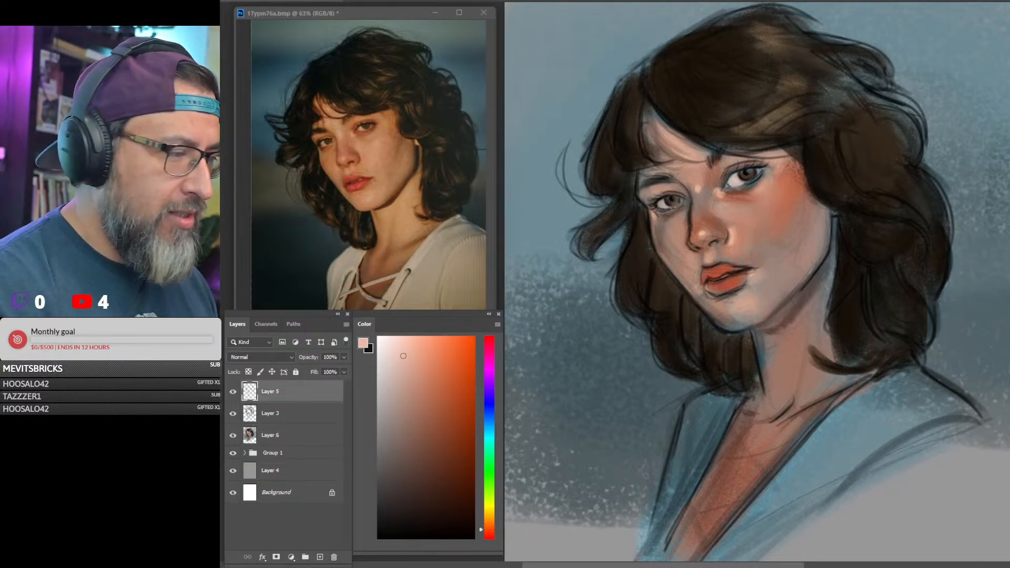
{"action": "left_click", "coordinate": [296, 412]}
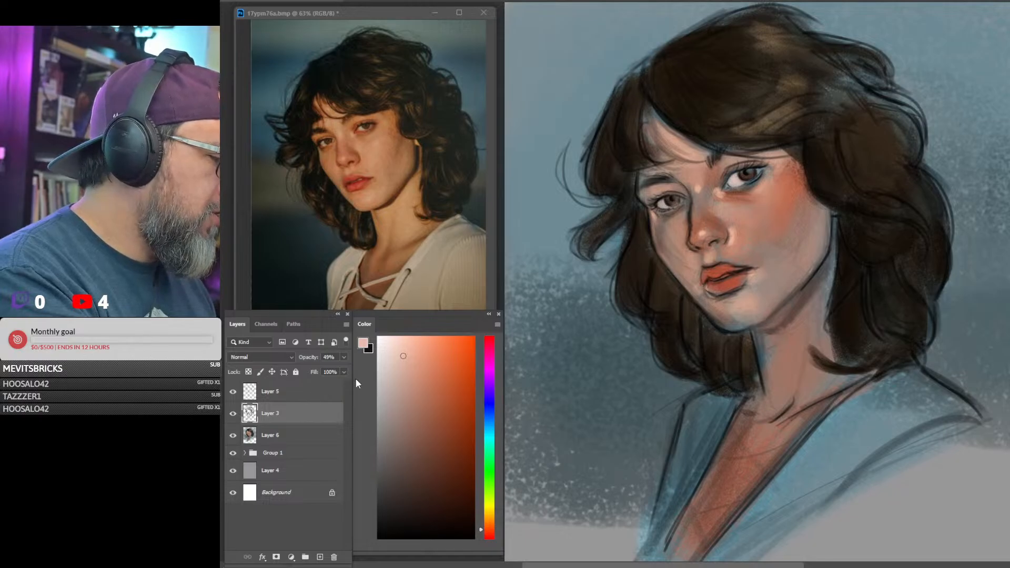
{"action": "left_click", "coordinate": [247, 373]}
{"action": "key", "text": "alt+bracketright"}
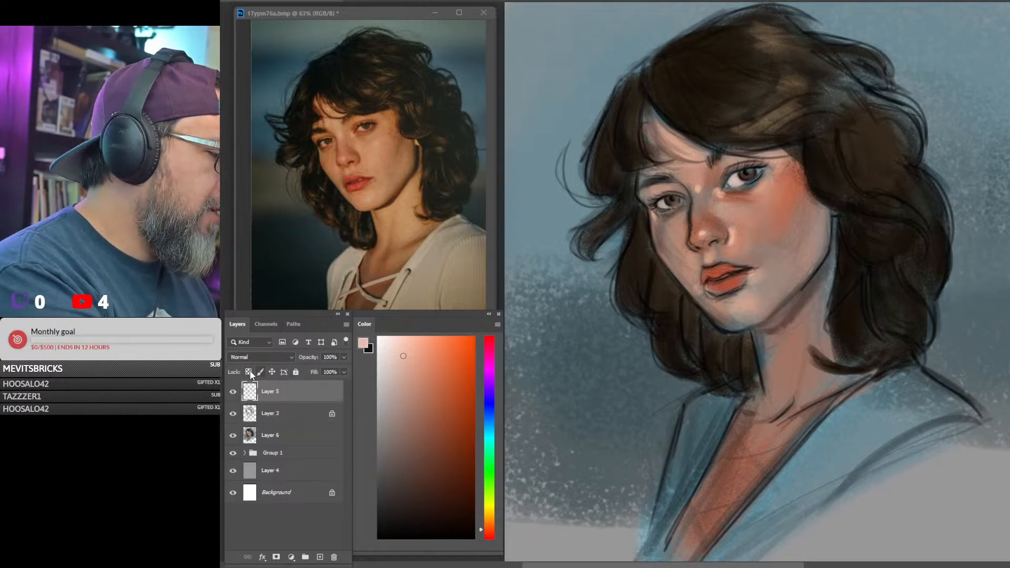
{"action": "left_click", "coordinate": [296, 414]}
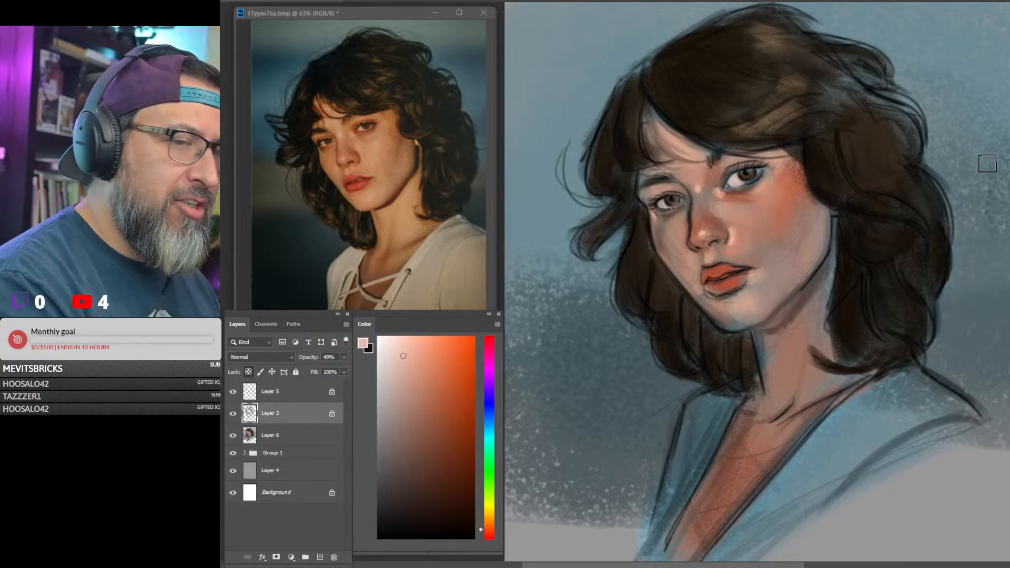
Choose a dark rust red and tint the sketch lines around the jaw, face and lips on Layer 3 and Layer 5.
{"action": "left_click_drag", "start_coordinate": [452, 409], "coordinate": [459, 419]}
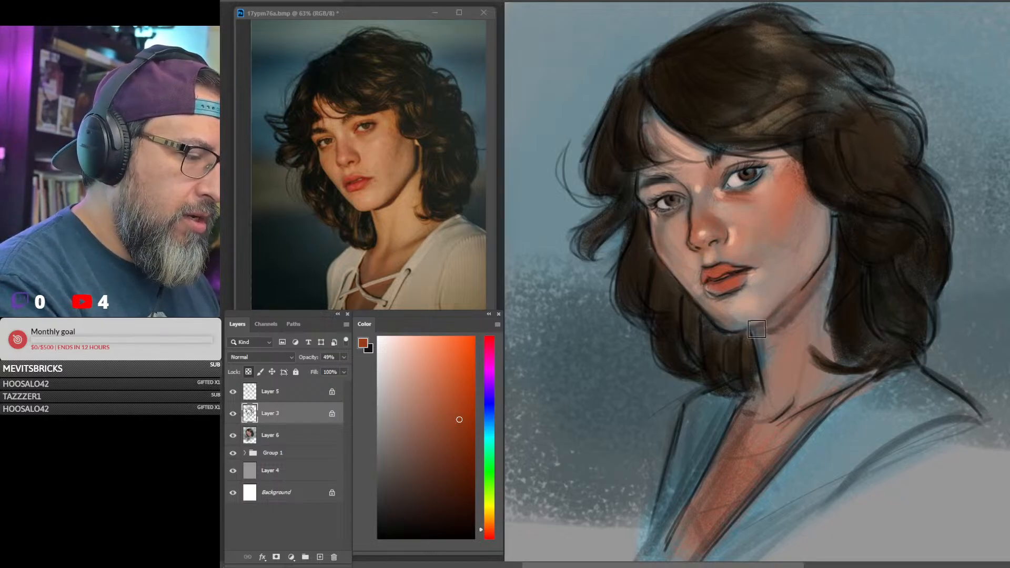
{"action": "left_click", "coordinate": [289, 393]}
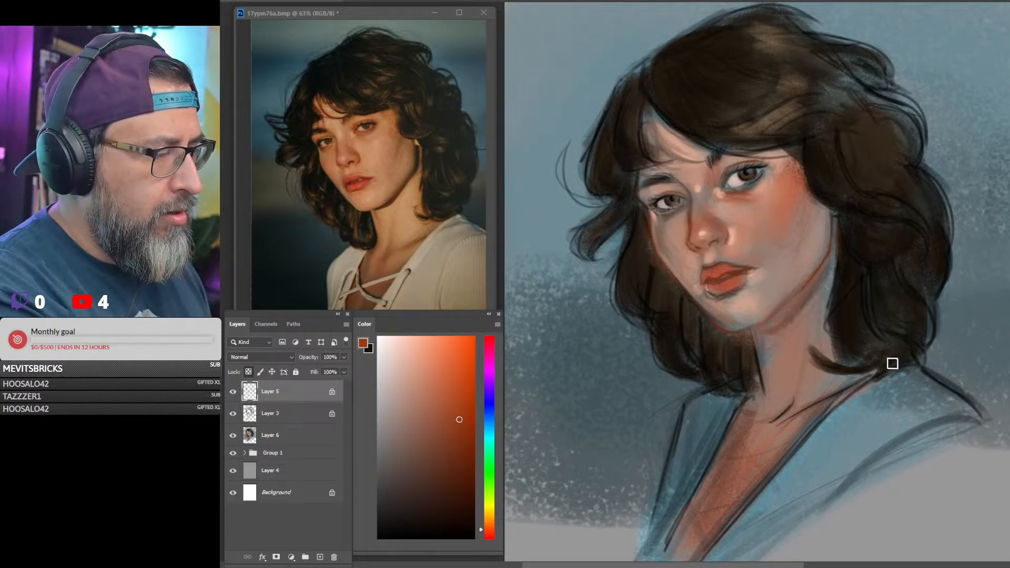
Create a new layer above Layer 5, choose a light peach colour and load the Square chalk brush.
{"action": "left_click", "coordinate": [321, 556]}
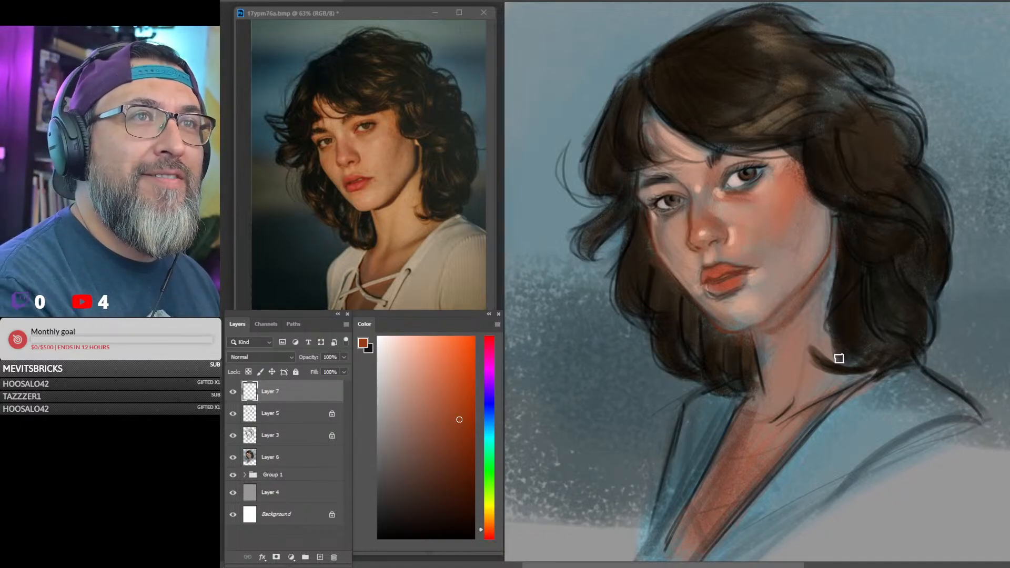
{"action": "right_click", "coordinate": [830, 287]}
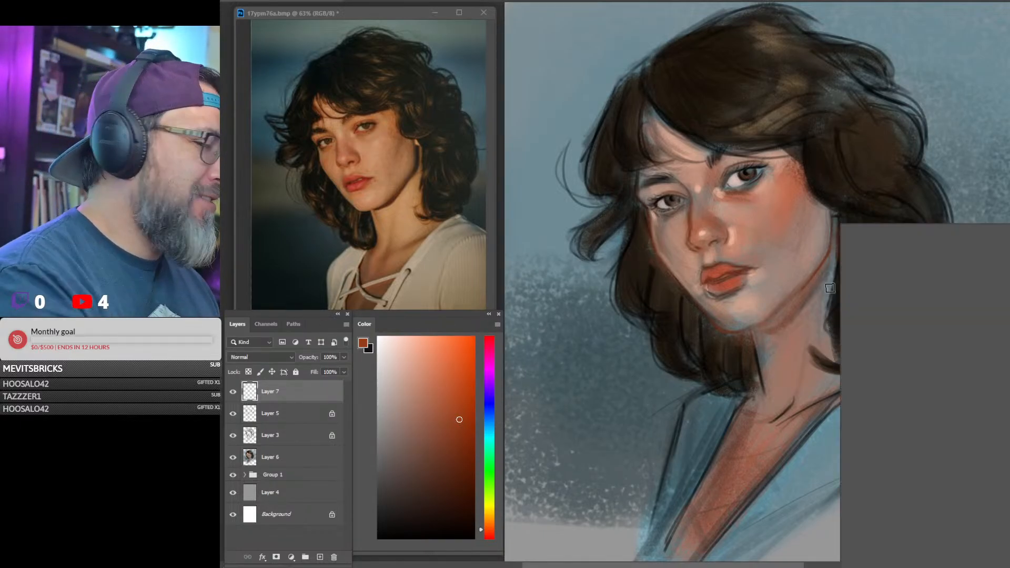
{"action": "left_click_drag", "start_coordinate": [861, 259], "coordinate": [865, 254]}
{"action": "left_click", "coordinate": [790, 322]}
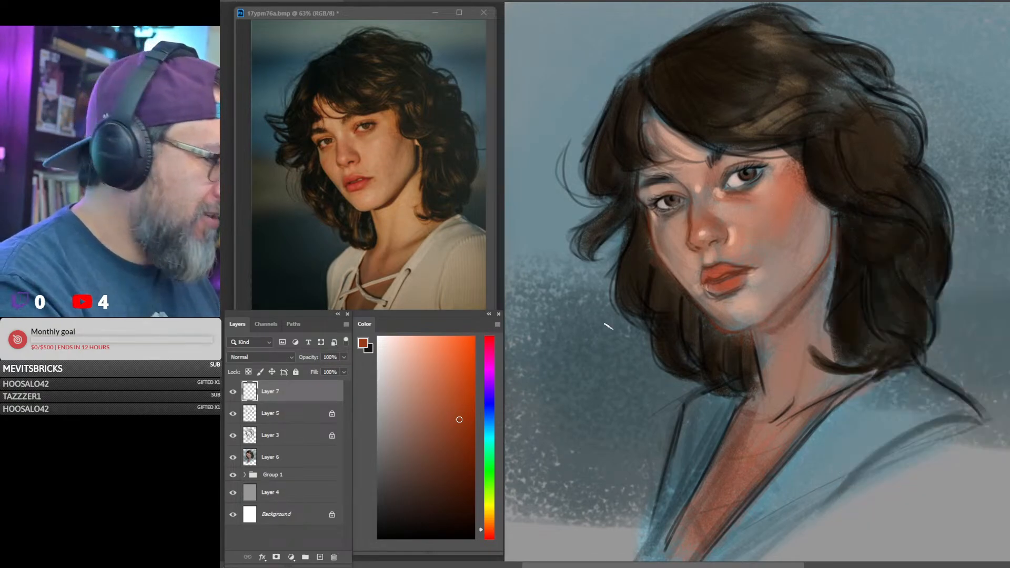
{"action": "left_click_drag", "start_coordinate": [411, 408], "coordinate": [401, 363]}
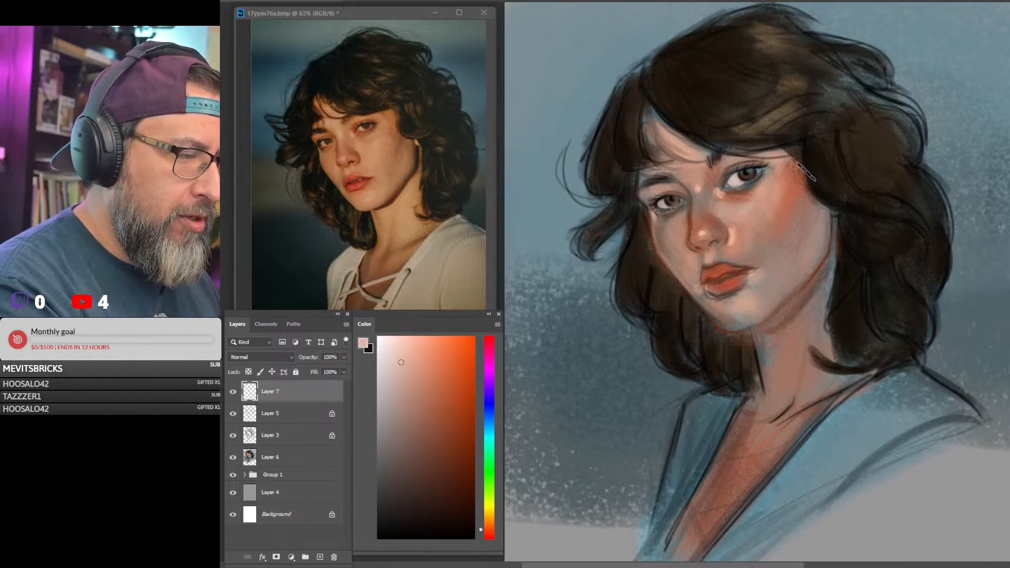
{"action": "right_click", "coordinate": [767, 239]}
{"action": "left_click_drag", "start_coordinate": [921, 448], "coordinate": [806, 474]}
{"action": "left_click", "coordinate": [940, 474]}
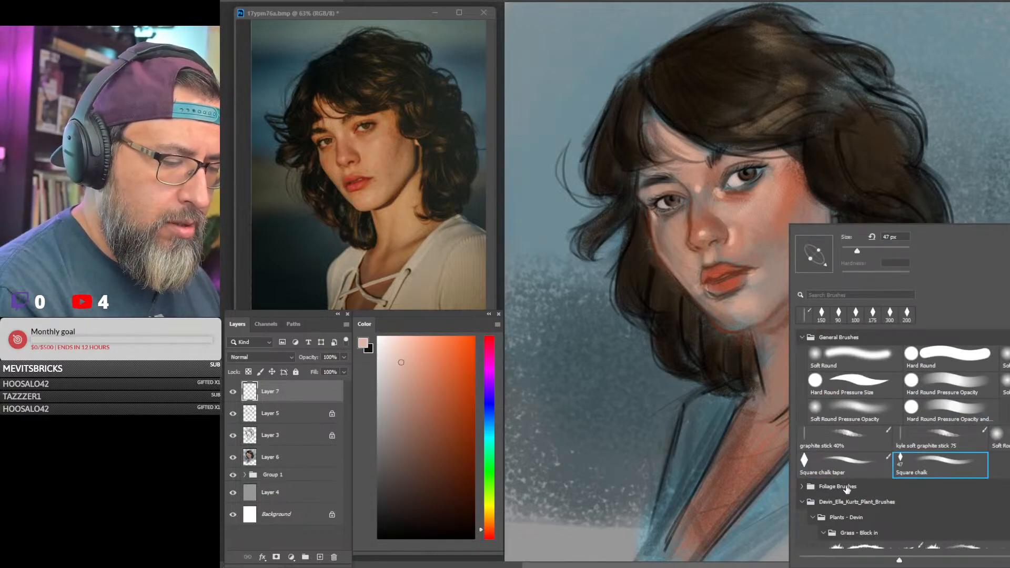
{"action": "left_click", "coordinate": [752, 270]}
Enlarge the brush and paint light peach across the cheek below the eye, from beside the nose outward.
{"action": "key", "text": "]"}
{"action": "key", "text": "]"}
{"action": "key", "text": "]"}
{"action": "key", "text": "]"}
{"action": "key", "text": "]"}
{"action": "key", "text": "]"}
{"action": "key", "text": "]"}
{"action": "key", "text": "]"}
{"action": "key", "text": "]"}
{"action": "key", "text": "]"}
{"action": "key", "text": "]"}
{"action": "key", "text": "]"}
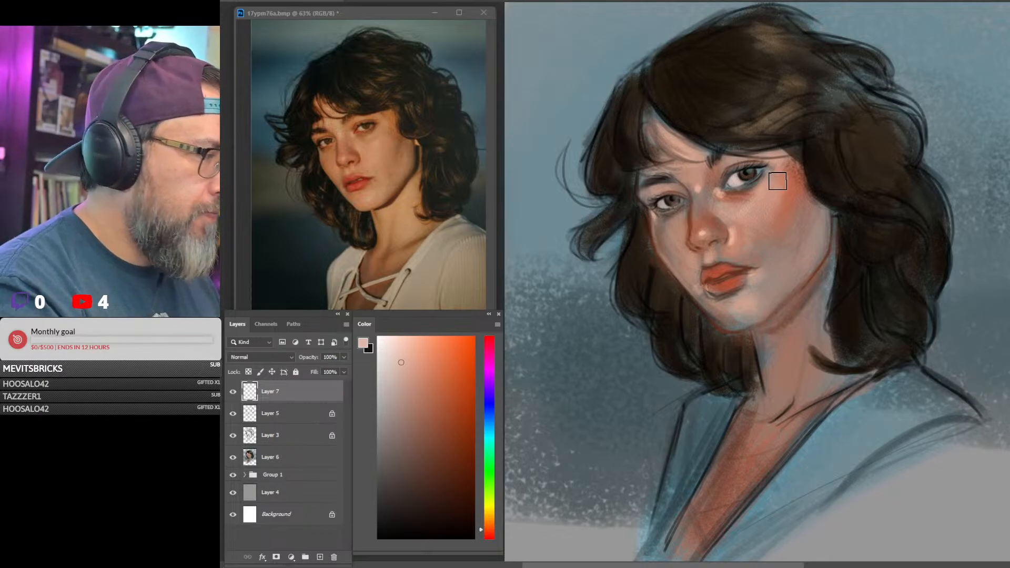
{"action": "key", "text": "["}
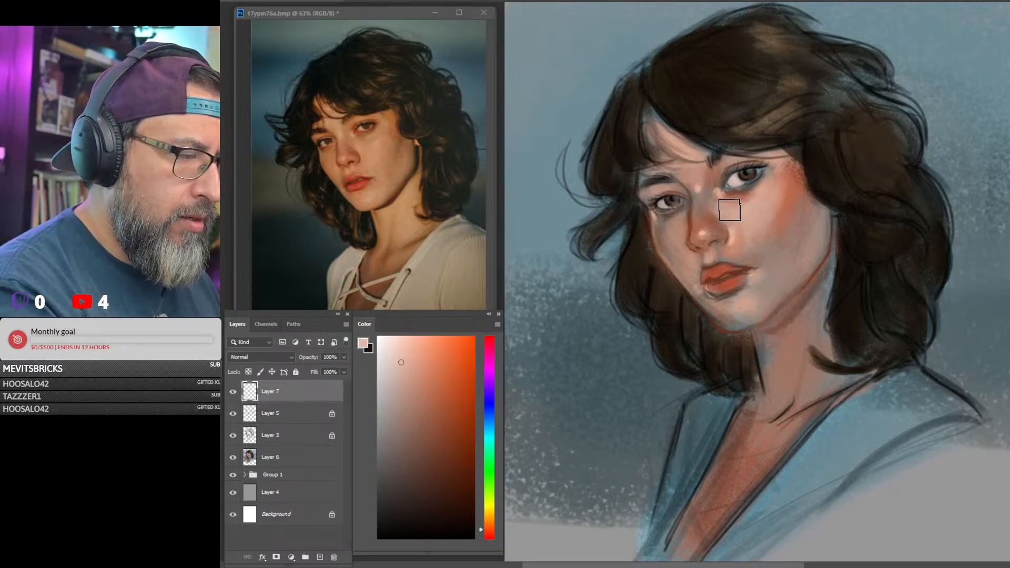
{"action": "left_click_drag", "start_coordinate": [729, 210], "coordinate": [776, 197]}
Shrink the brush and sample the skin at the inner eye corner to refine the area under the eye.
{"action": "key", "text": "["}
{"action": "key", "text": "["}
{"action": "key", "text": "["}
{"action": "key", "text": "["}
{"action": "key", "text": "["}
{"action": "key", "text": "["}
{"action": "key", "text": "["}
{"action": "left_click", "coordinate": [719, 193], "text": "alt"}
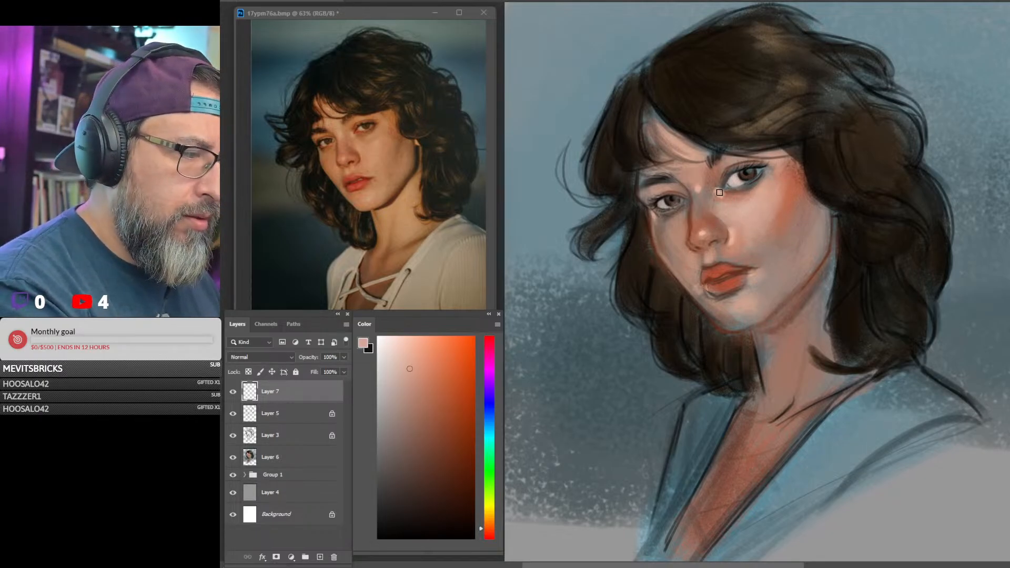
Sample the orange-red temple and the peach under the eye, and blend the skin around the outer eye corner.
{"action": "left_click", "coordinate": [797, 180], "text": "alt"}
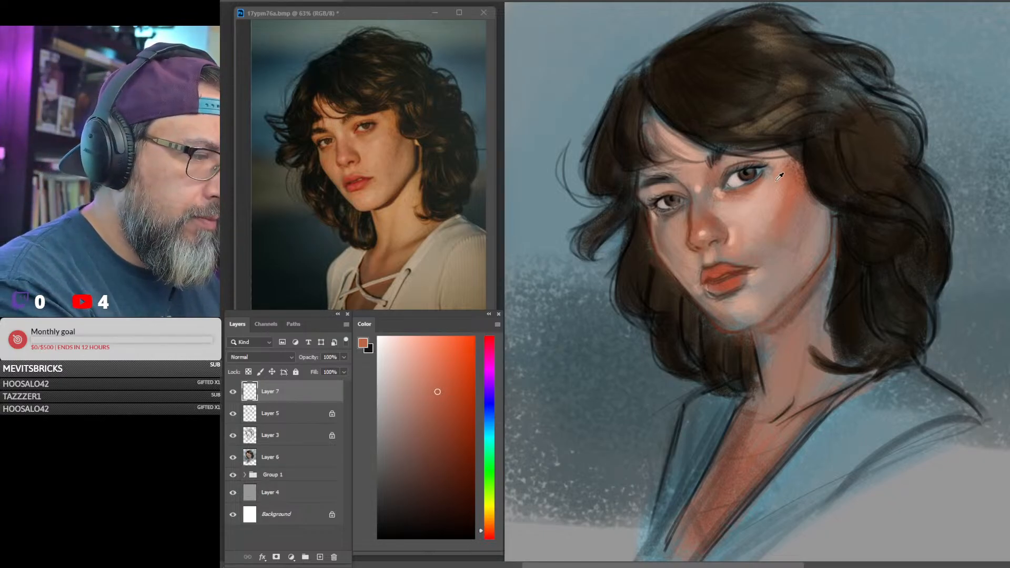
{"action": "left_click", "coordinate": [763, 193], "text": "alt"}
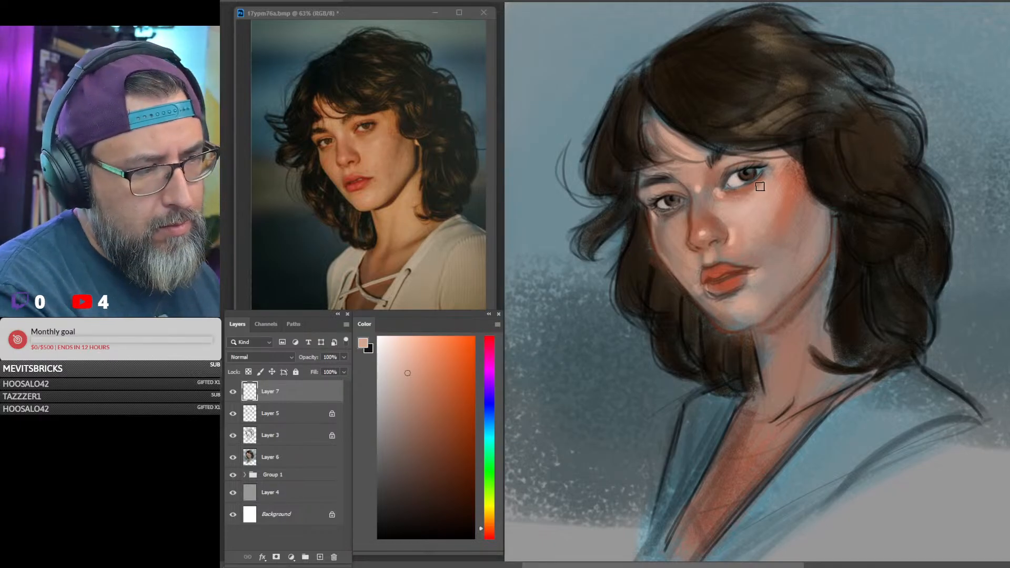
{"action": "left_click", "coordinate": [763, 196], "text": "alt"}
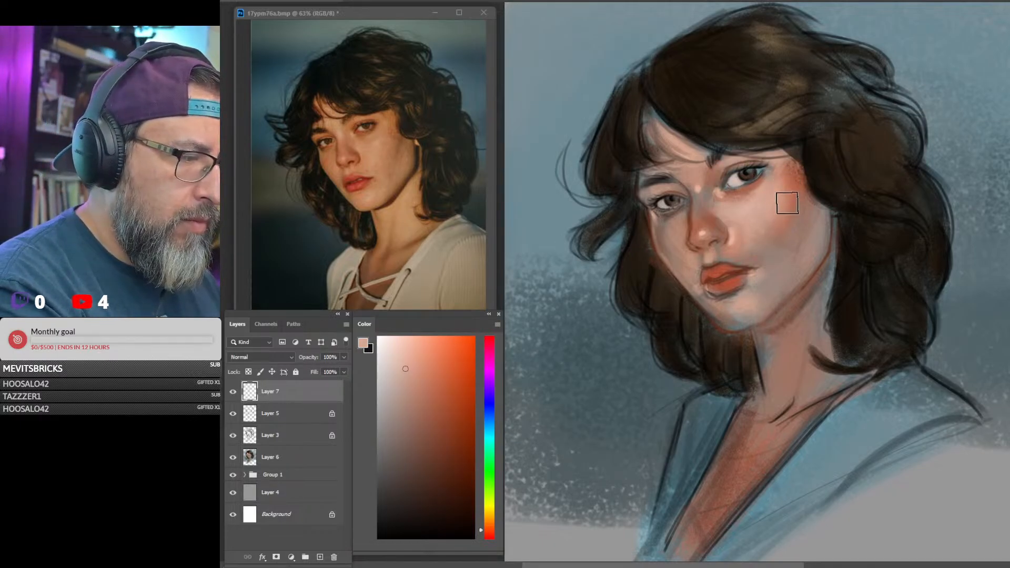
Model the outer cheek with sampled red-brown shadows and light peach, softening the shift from temple to cheekbone.
{"action": "left_click", "coordinate": [803, 215], "text": "alt"}
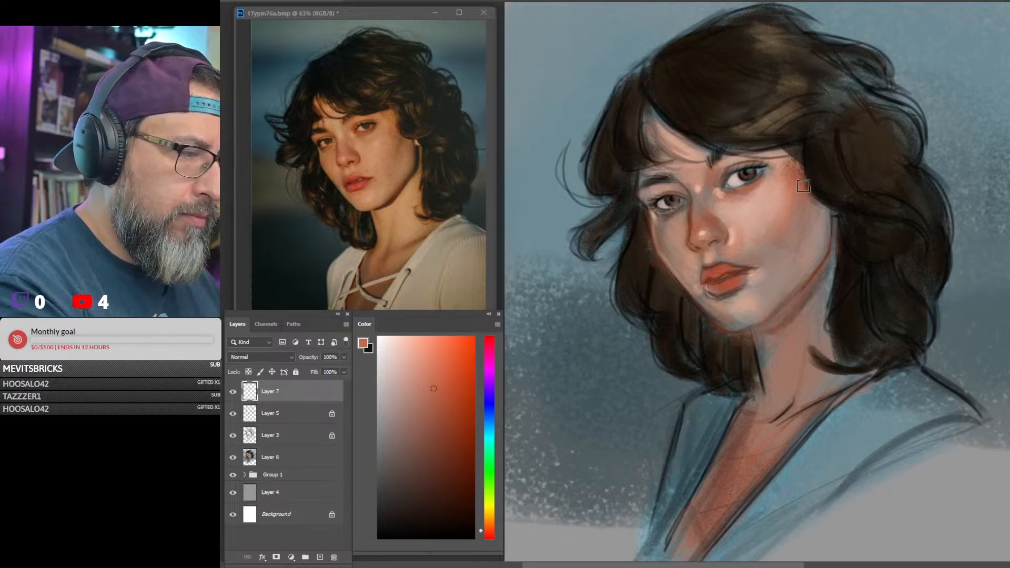
{"action": "left_click", "coordinate": [803, 172], "text": "alt"}
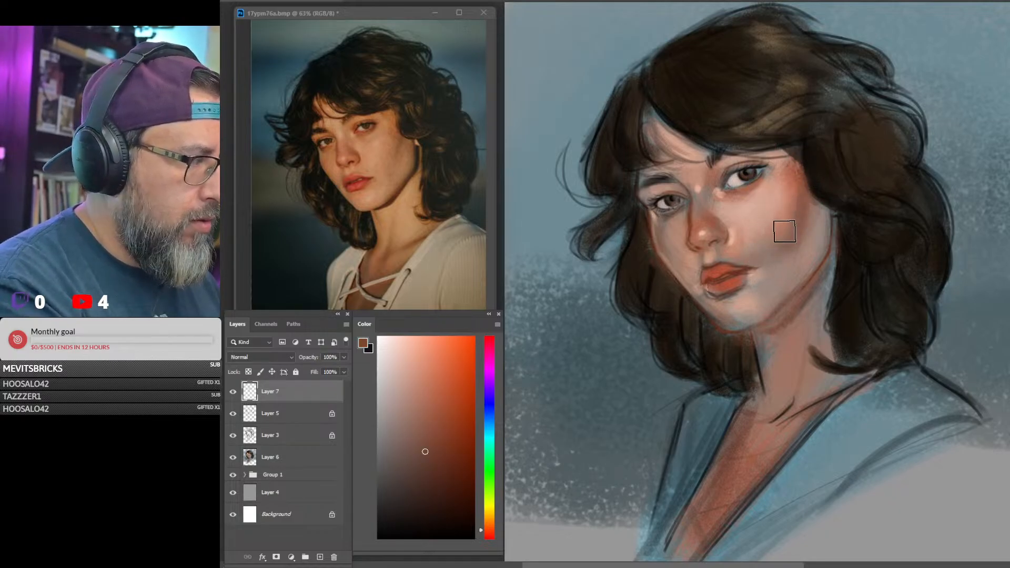
{"action": "left_click", "coordinate": [794, 184], "text": "alt"}
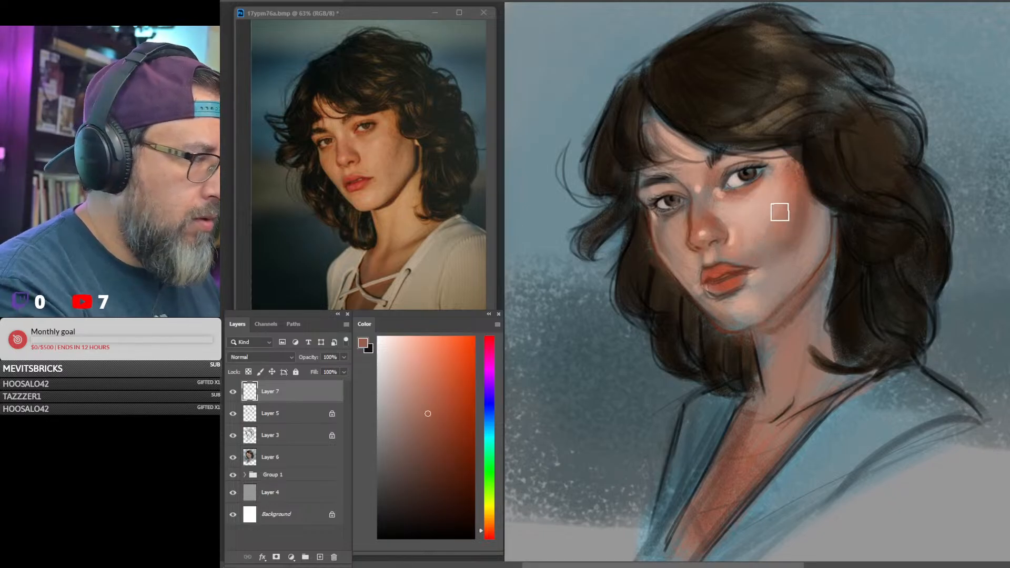
{"action": "left_click", "coordinate": [820, 213], "text": "alt"}
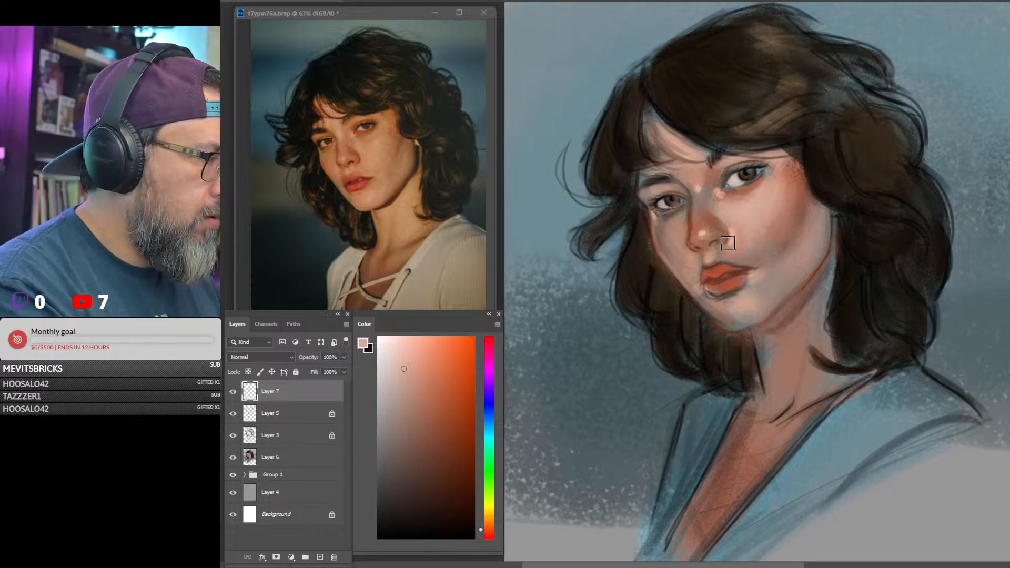
{"action": "left_click", "coordinate": [792, 177], "text": "alt"}
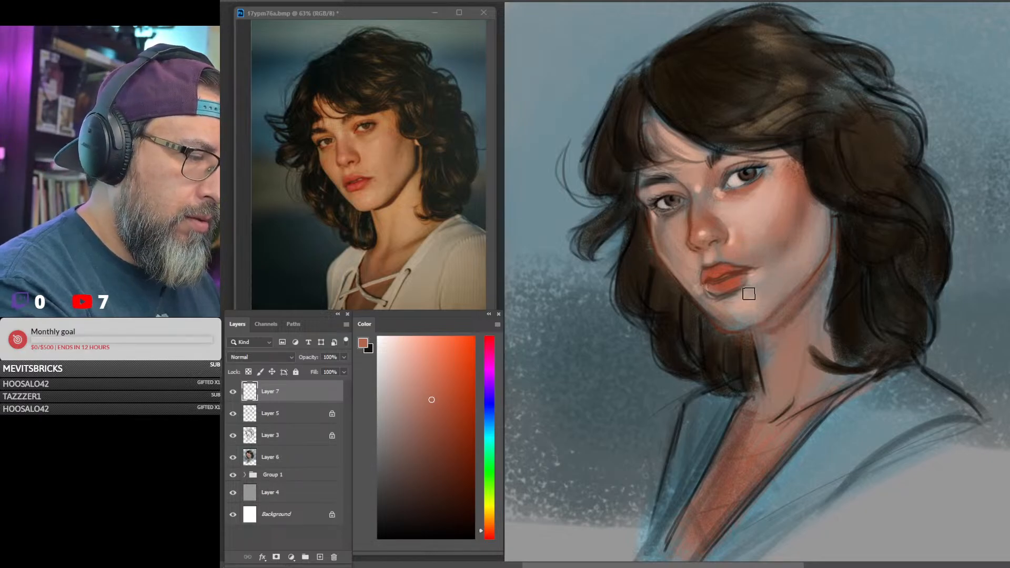
Pick a very dark red-brown for fine accents around the mouth, and add a near-white highlight to the lower lip.
{"action": "left_click", "coordinate": [472, 536]}
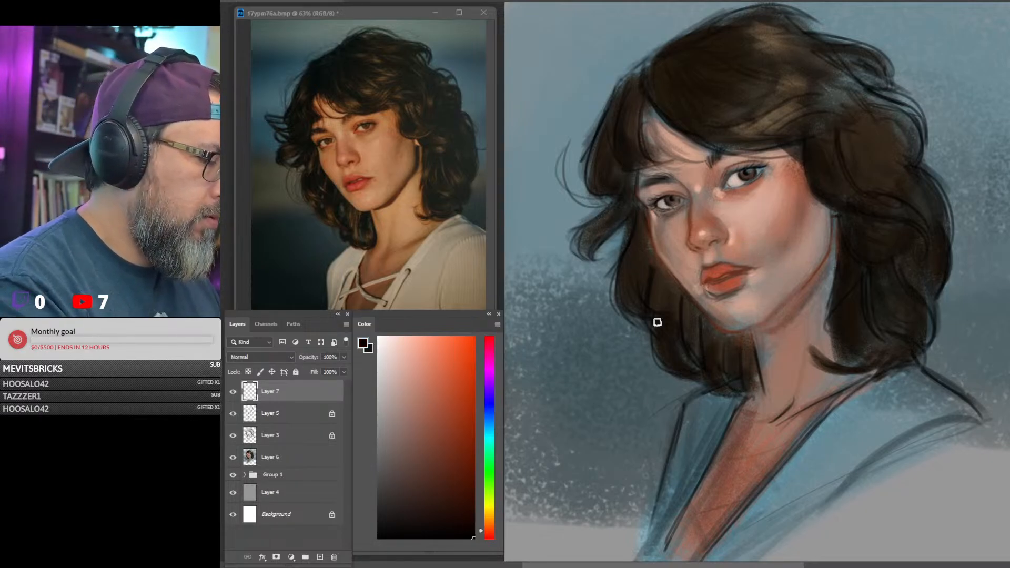
{"action": "left_click", "coordinate": [463, 505]}
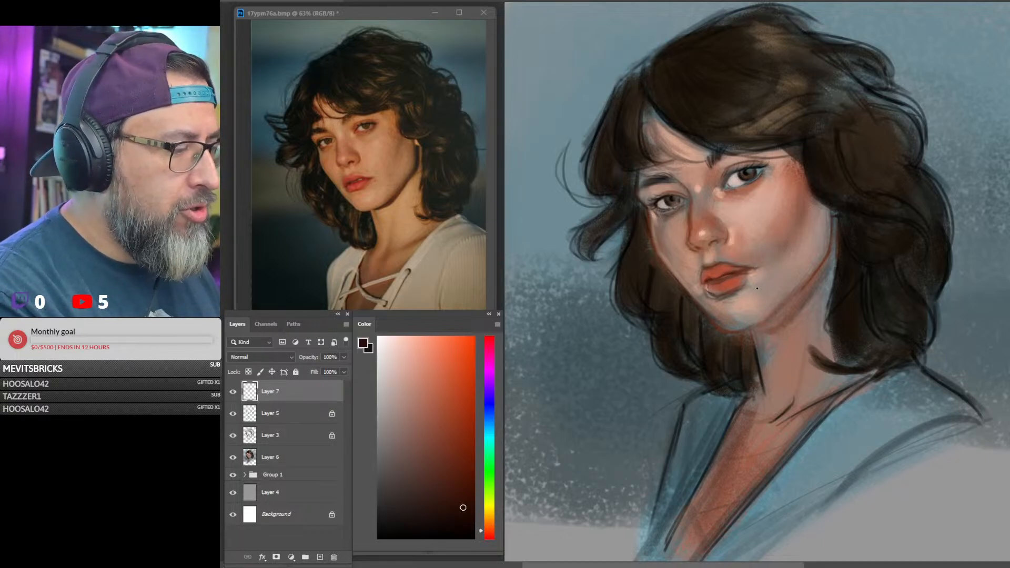
{"action": "left_click", "coordinate": [734, 246], "text": "alt"}
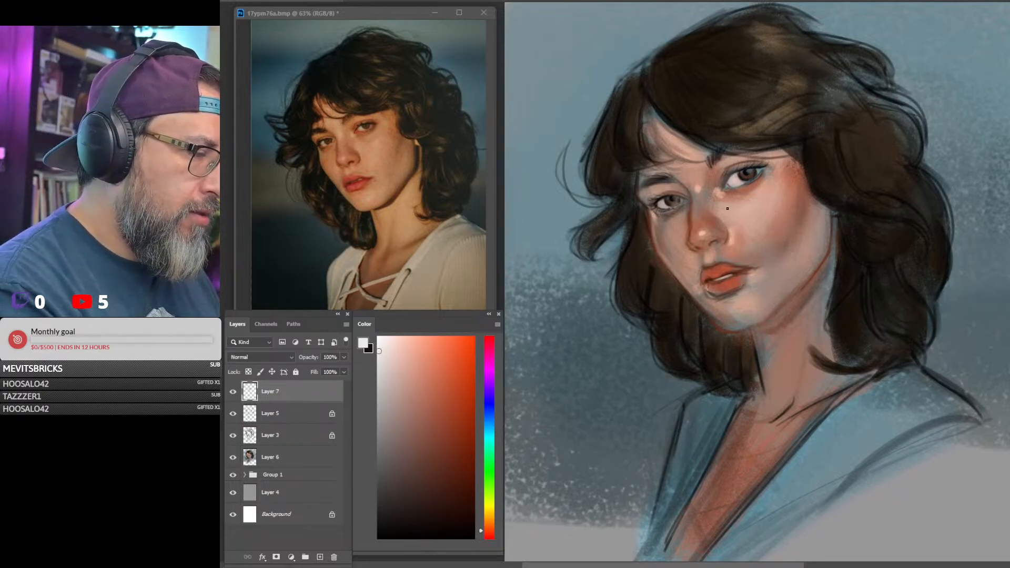
Refine the nose, the skin beside the nostril and the mouth corner with reddish brown, peach and dark brown sampled from the face.
{"action": "left_click_drag", "start_coordinate": [719, 223], "coordinate": [700, 236], "text": "alt"}
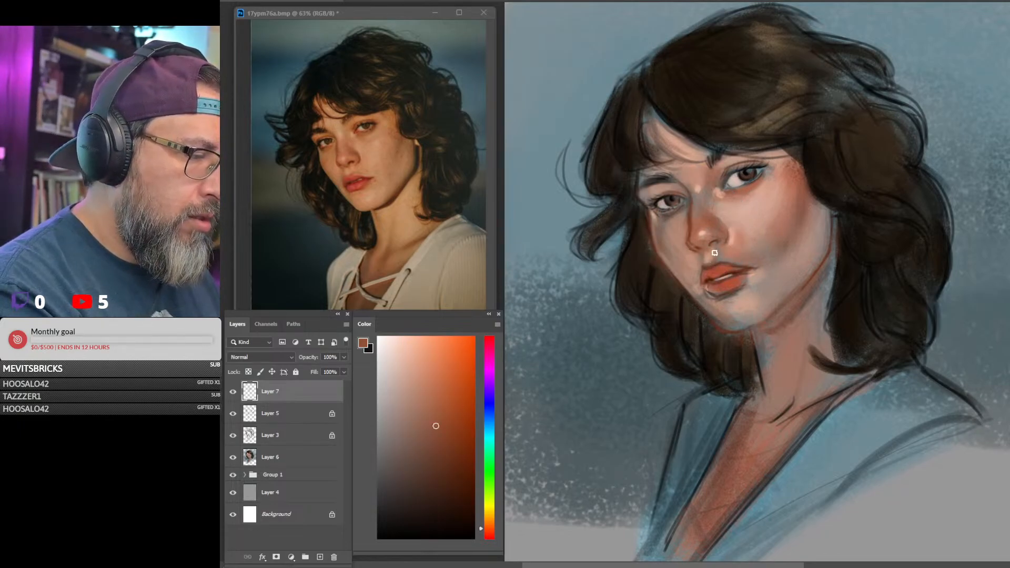
{"action": "left_click", "coordinate": [735, 231], "text": "alt"}
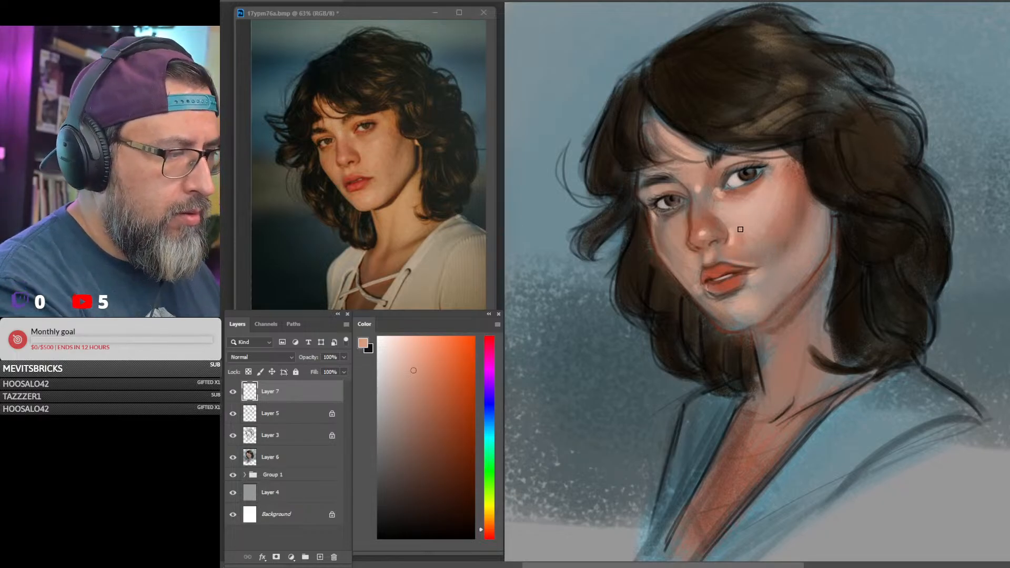
{"action": "left_click", "coordinate": [742, 270], "text": "alt"}
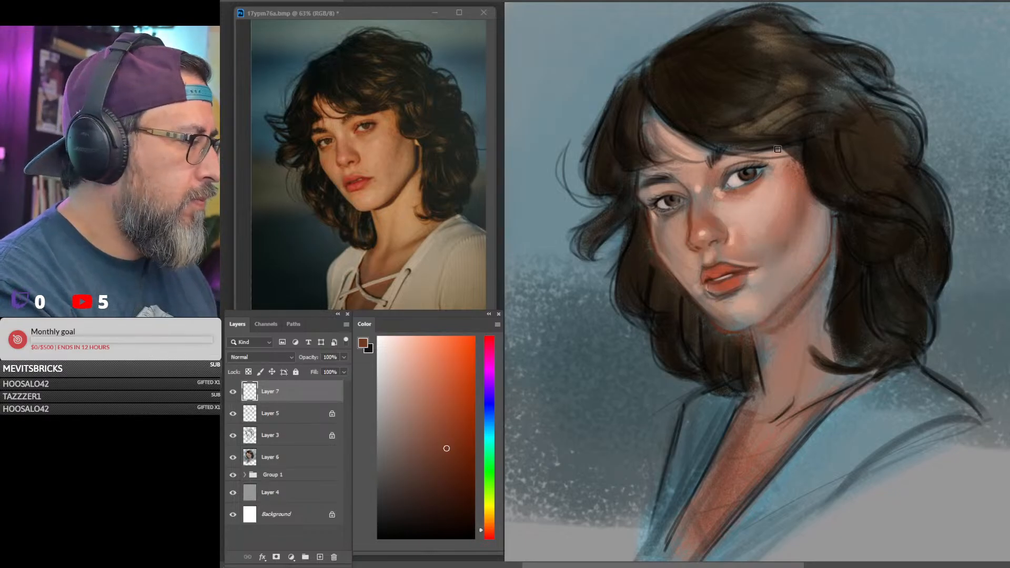
Sample the cheek's peach, shift its hue toward orange and brush warm light onto the chin below the lower lip.
{"action": "left_click", "coordinate": [761, 199], "text": "alt"}
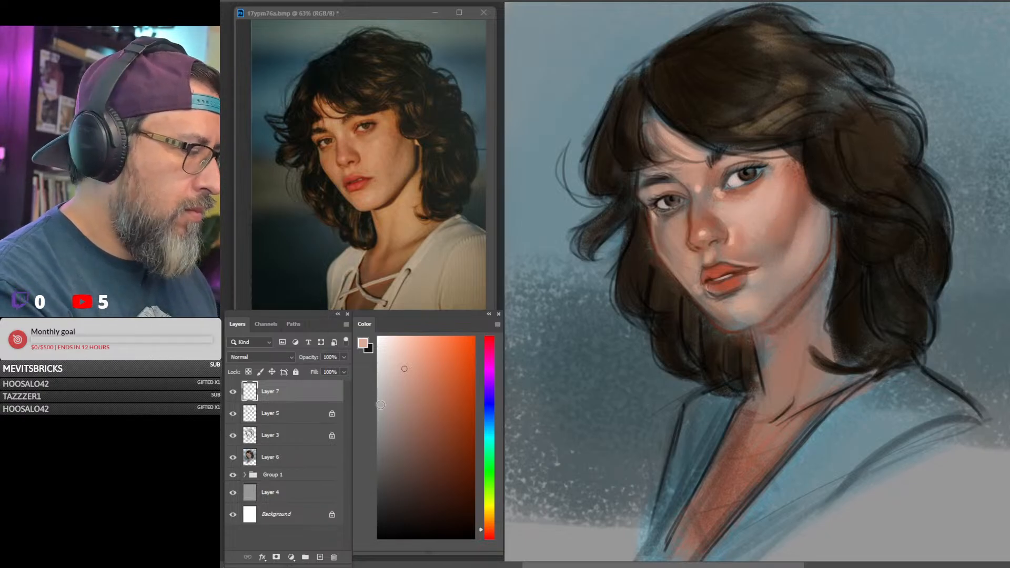
{"action": "left_click_drag", "start_coordinate": [487, 514], "coordinate": [490, 522]}
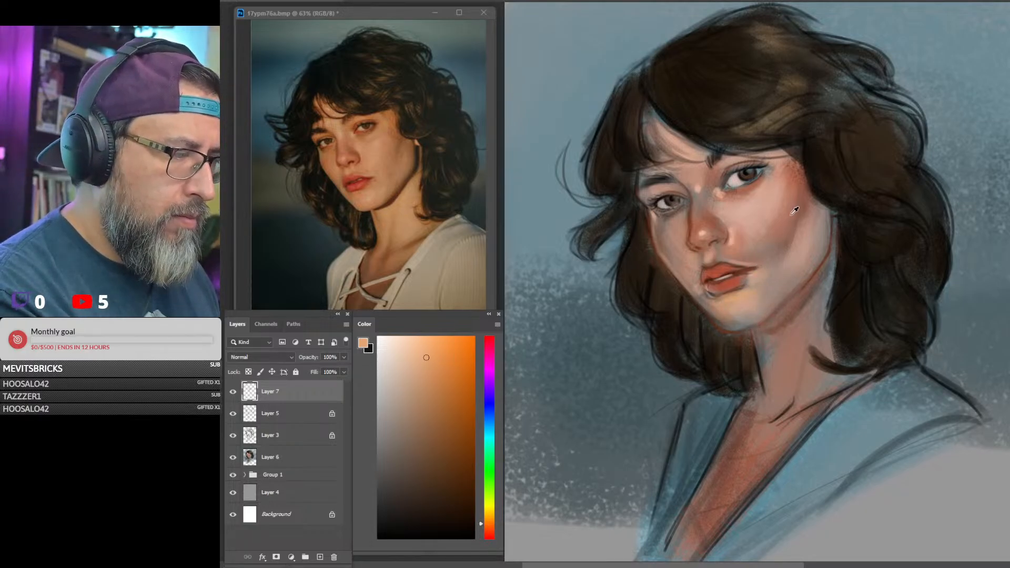
Deepen the lips and their lower edge with dark red-brown, then clean the surrounding skin and hair edge with sampled peach and near-black brown.
{"action": "left_click", "coordinate": [748, 292], "text": "alt"}
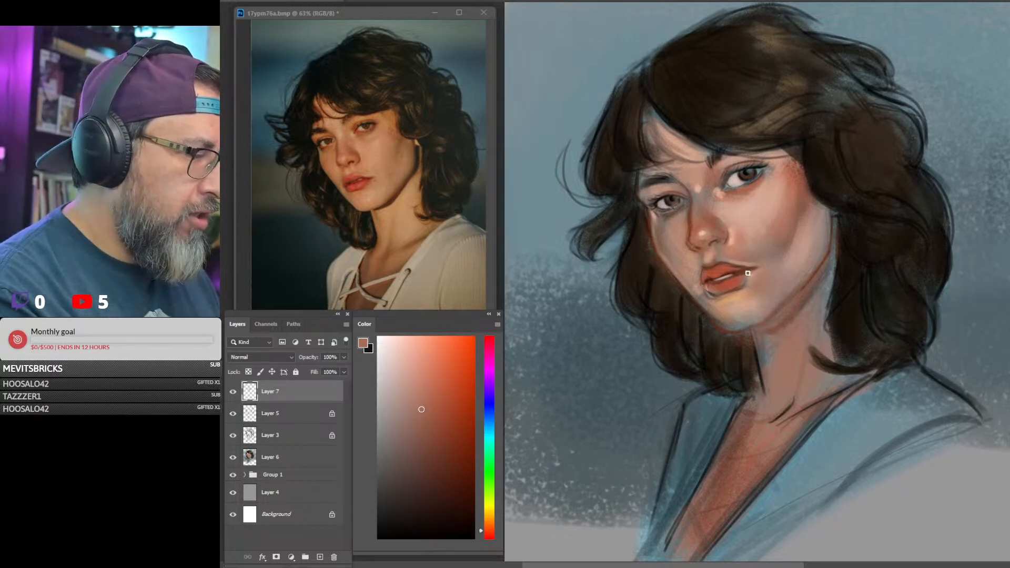
{"action": "left_click", "coordinate": [474, 464]}
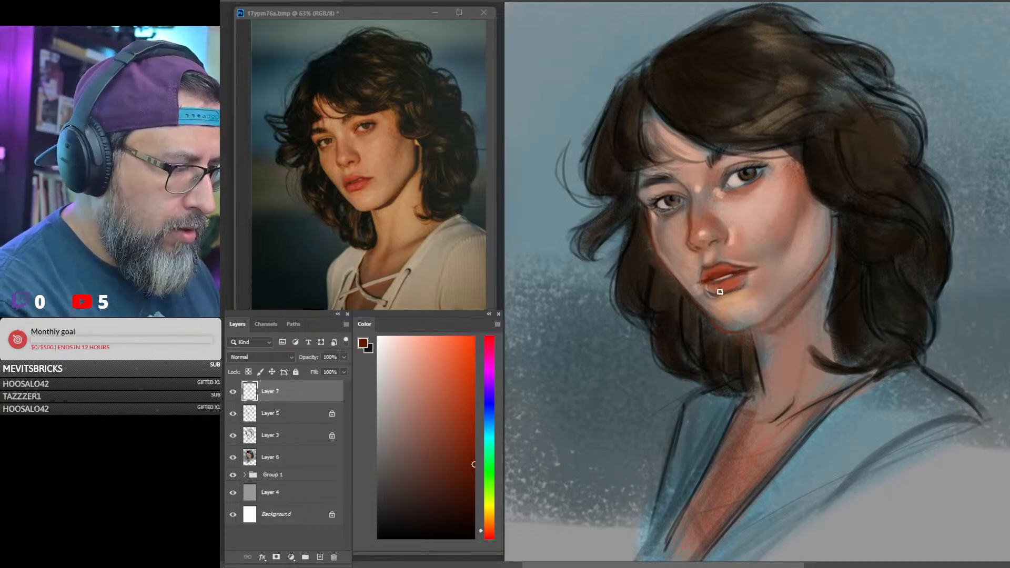
{"action": "left_click_drag", "start_coordinate": [713, 296], "coordinate": [728, 295]}
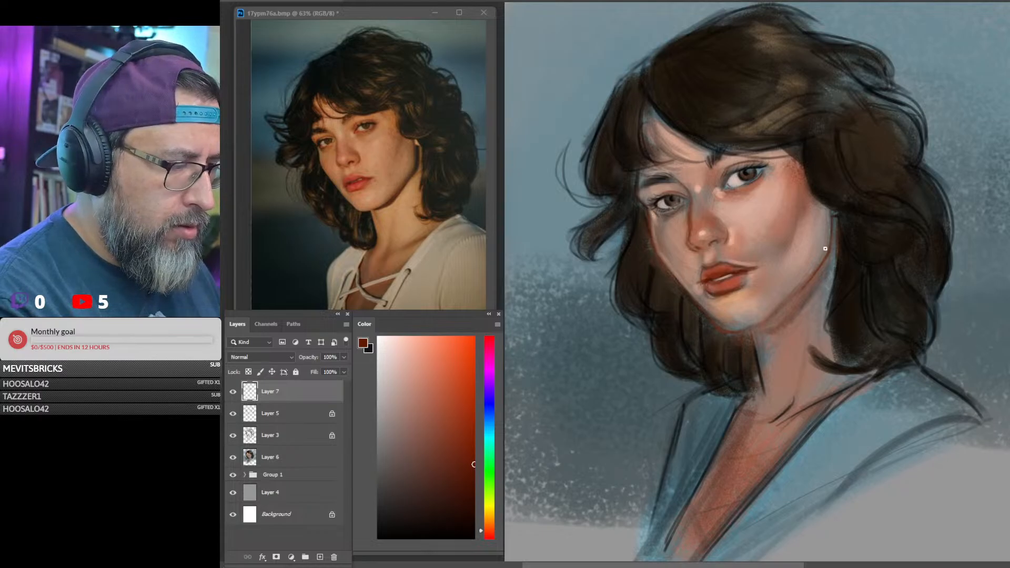
{"action": "left_click", "coordinate": [742, 286], "text": "alt"}
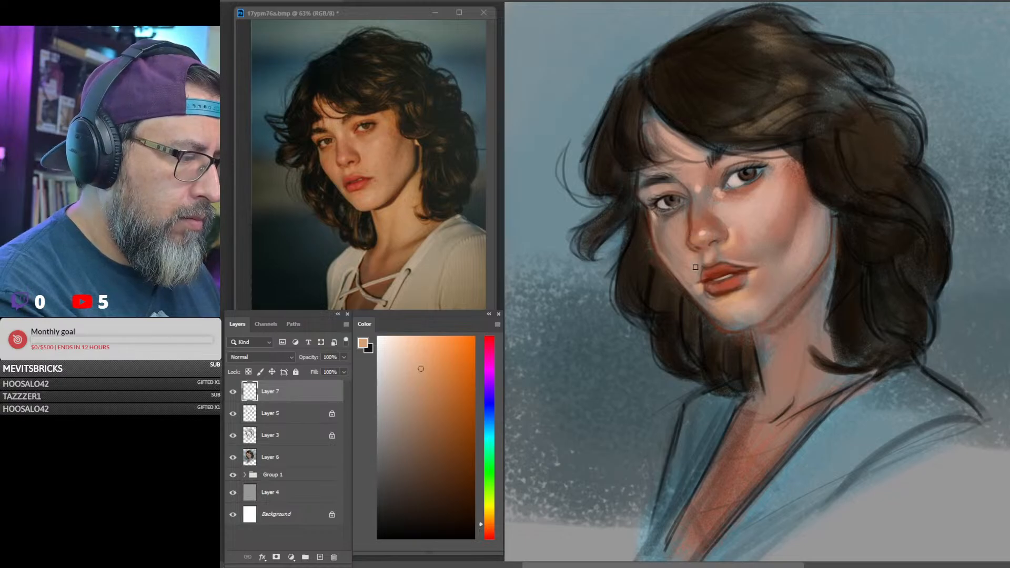
{"action": "left_click", "coordinate": [664, 285], "text": "alt"}
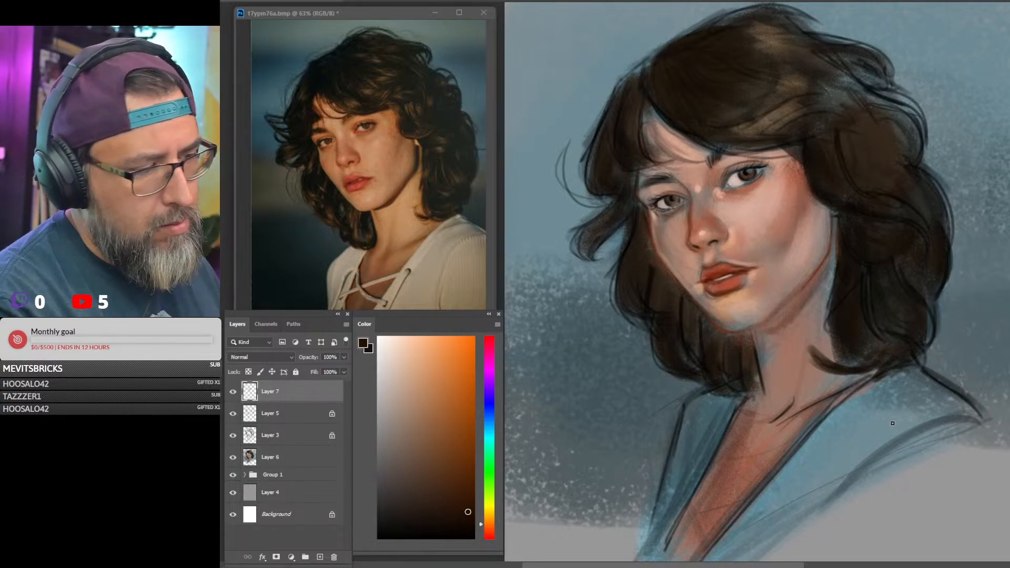
Mirror both the reference photo and the painting horizontally.
{"action": "key", "text": "h"}
{"action": "left_click", "coordinate": [431, 266]}
{"action": "key", "text": "h"}
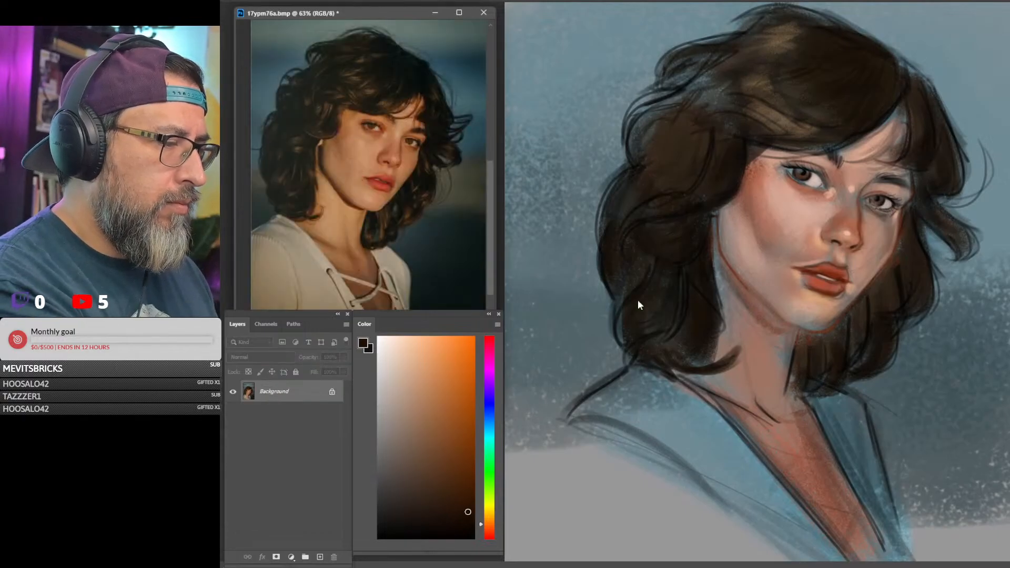
{"action": "left_click", "coordinate": [877, 256]}
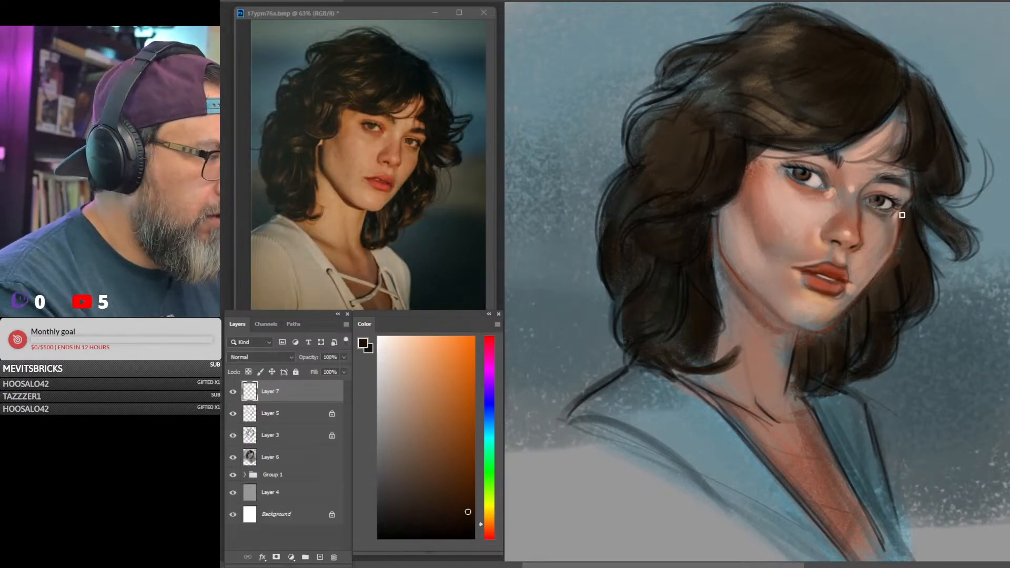
Warm the far side of the face with orange-peach and blend it using peach sampled from below the near eye.
{"action": "left_click", "coordinate": [437, 367]}
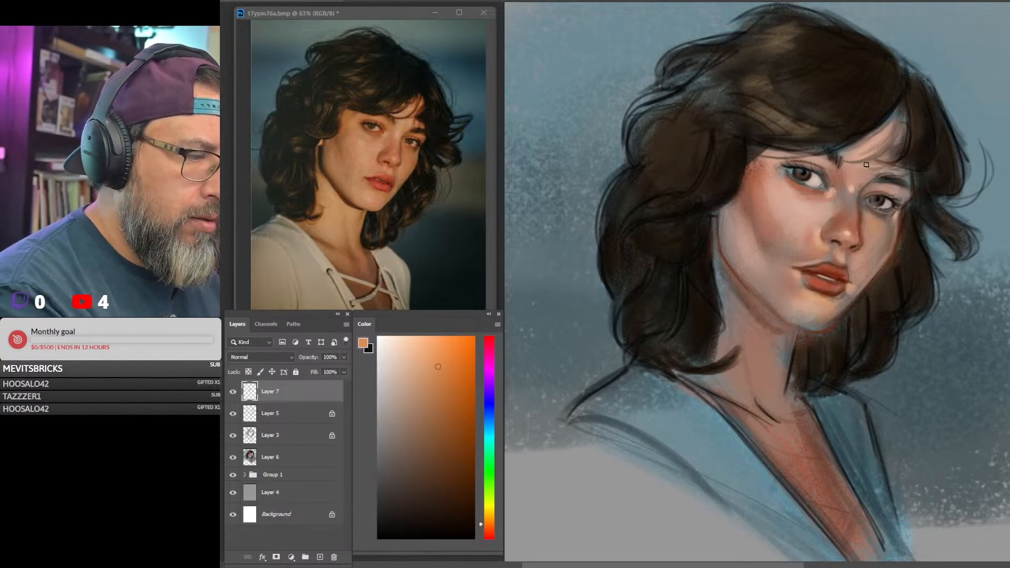
{"action": "left_click", "coordinate": [832, 194], "text": "alt"}
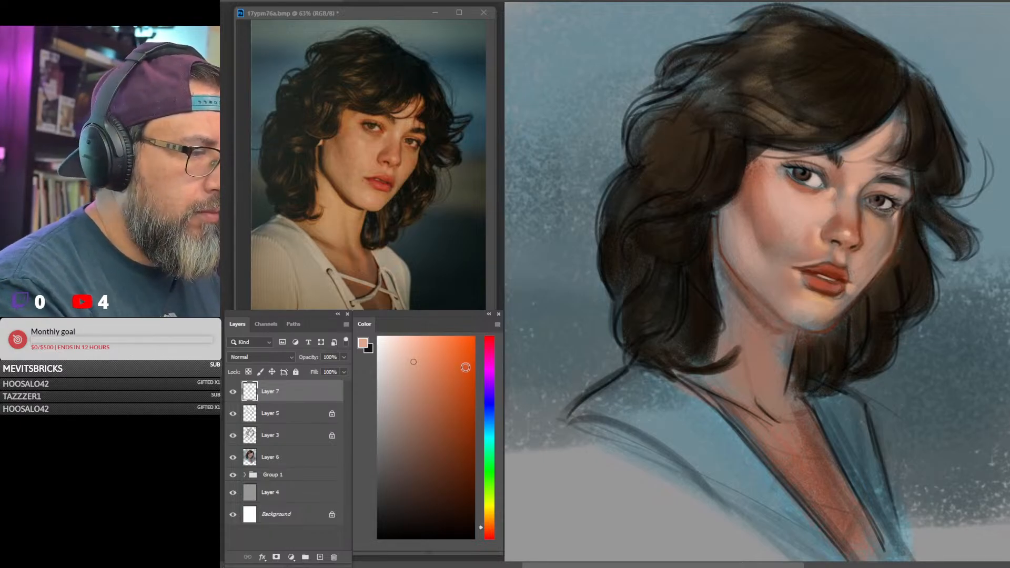
Refine the eyes up close with near-white and sampled near-black, and dot pale pink catchlights into both irises.
{"action": "left_click", "coordinate": [381, 338]}
{"action": "left_click", "coordinate": [779, 151]}
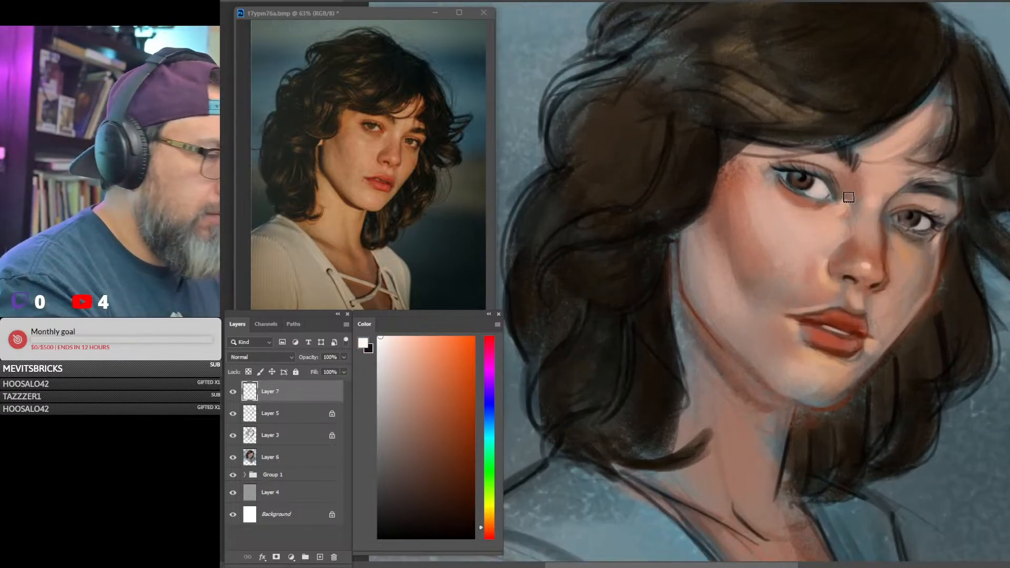
{"action": "left_click", "coordinate": [779, 150]}
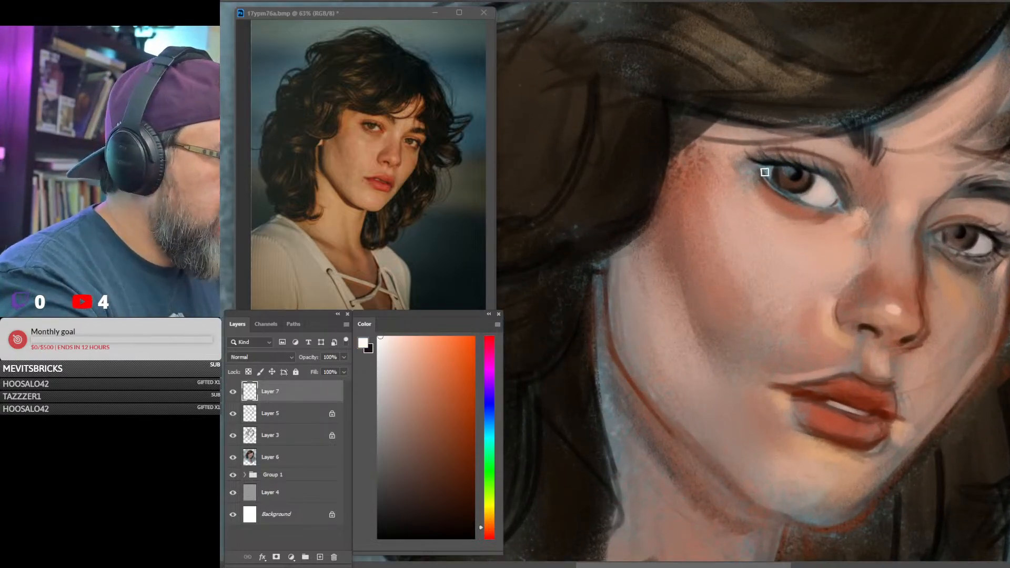
{"action": "left_click", "coordinate": [811, 167], "text": "alt"}
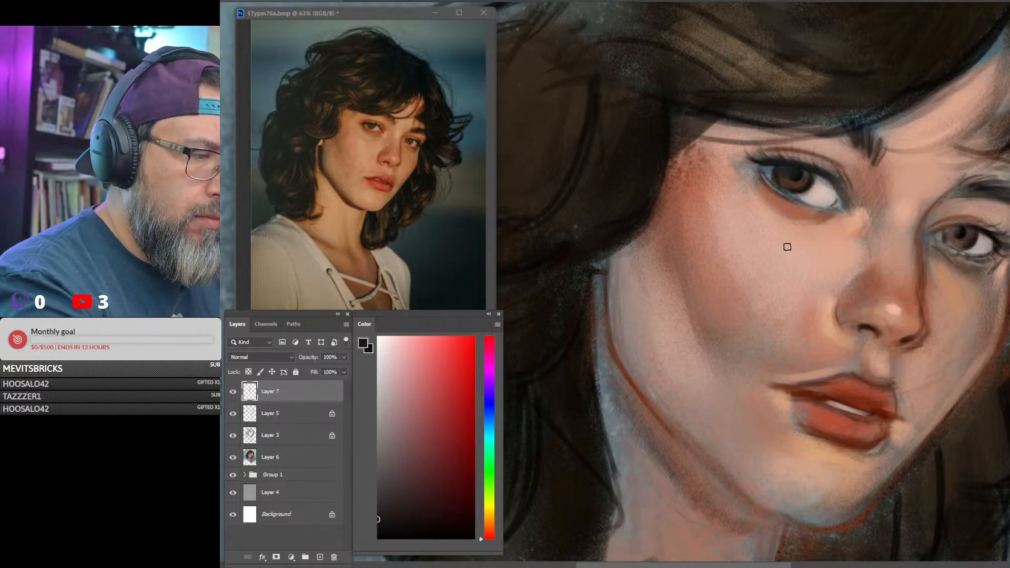
{"action": "left_click", "coordinate": [381, 356]}
{"action": "left_click", "coordinate": [390, 348]}
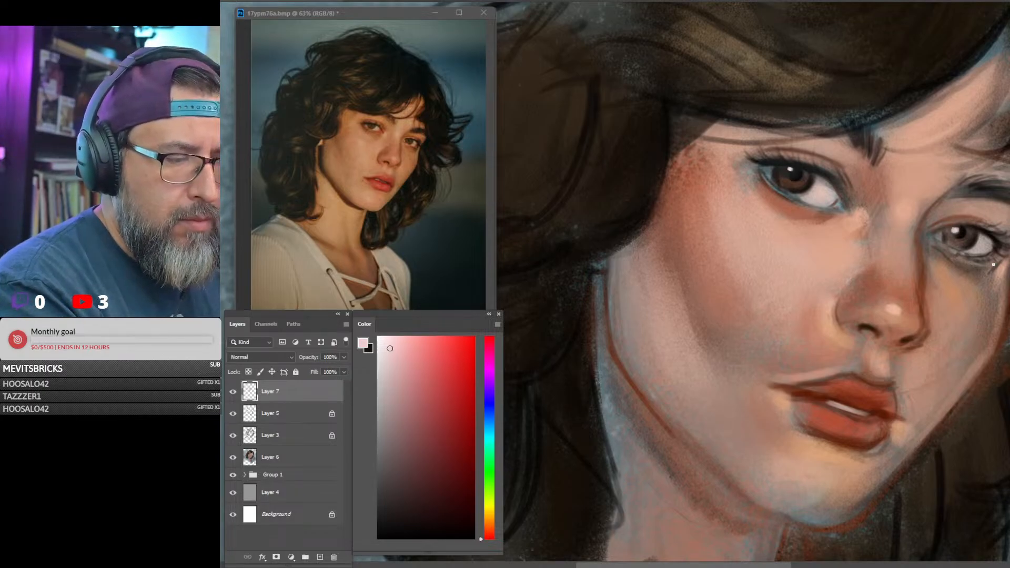
{"action": "mouse_move", "coordinate": [998, 341]}
{"action": "left_mouse_down"}
{"action": "mouse_move", "coordinate": [912, 342]}
{"action": "mouse_move", "coordinate": [989, 342]}
{"action": "left_mouse_up"}
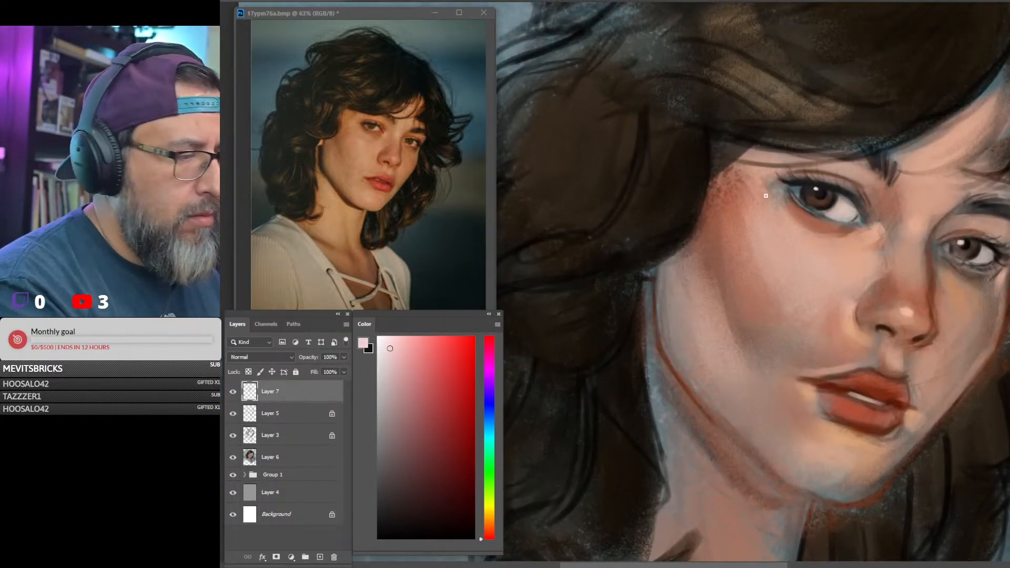
Rework the near eye's lids and inner corner with red-brown, near-black, pinkish peach and muted tan.
{"action": "left_click", "coordinate": [809, 218], "text": "alt"}
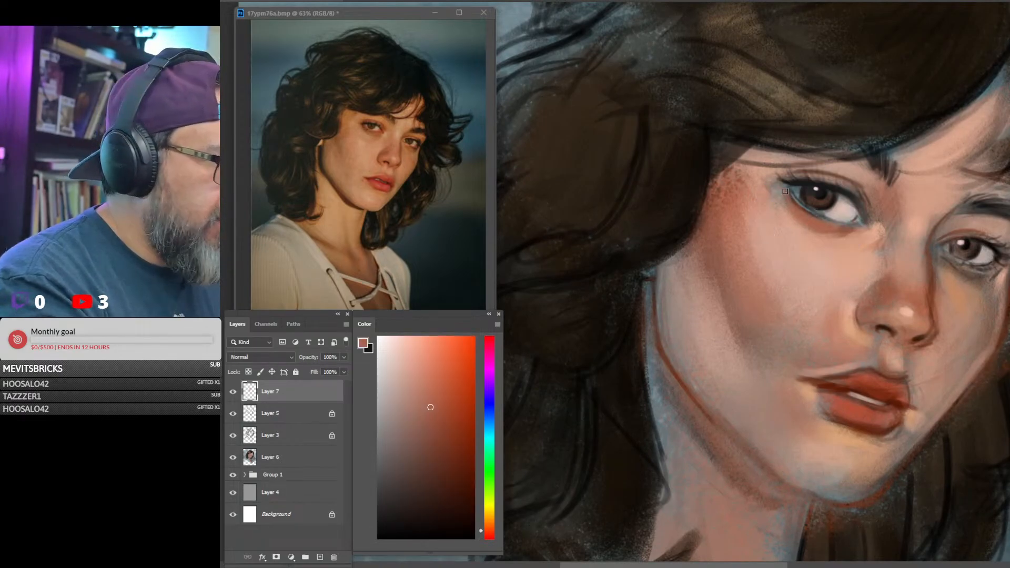
{"action": "left_click", "coordinate": [790, 185], "text": "alt"}
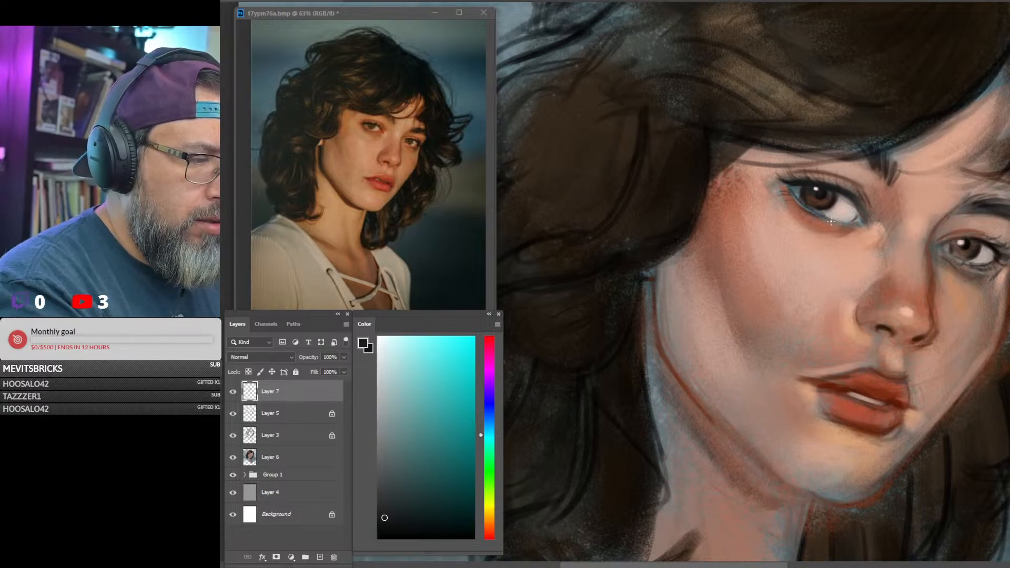
{"action": "left_click", "coordinate": [866, 237], "text": "alt"}
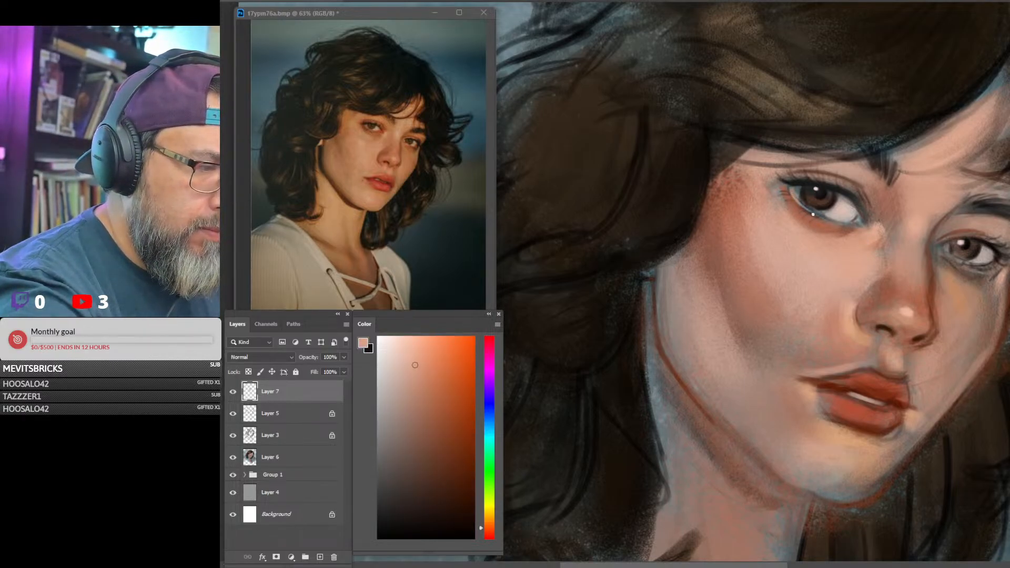
{"action": "left_click", "coordinate": [490, 532]}
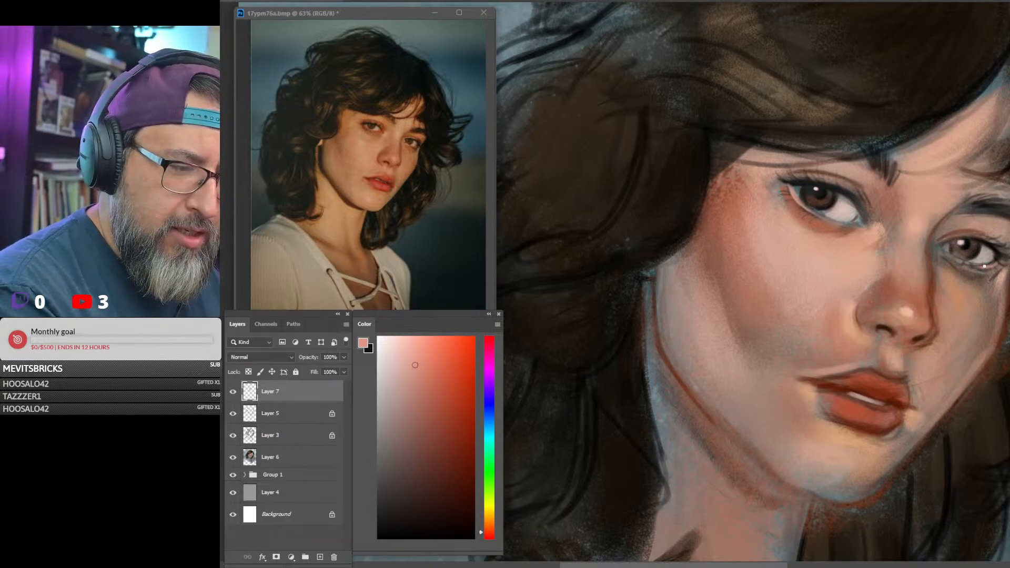
{"action": "mouse_move", "coordinate": [1001, 319]}
{"action": "left_mouse_down"}
{"action": "mouse_move", "coordinate": [940, 322]}
{"action": "mouse_move", "coordinate": [1007, 342]}
{"action": "mouse_move", "coordinate": [869, 333]}
{"action": "left_mouse_up"}
{"action": "scroll", "coordinate": [820, 263], "scroll_direction": "up", "scroll_amount": 1}
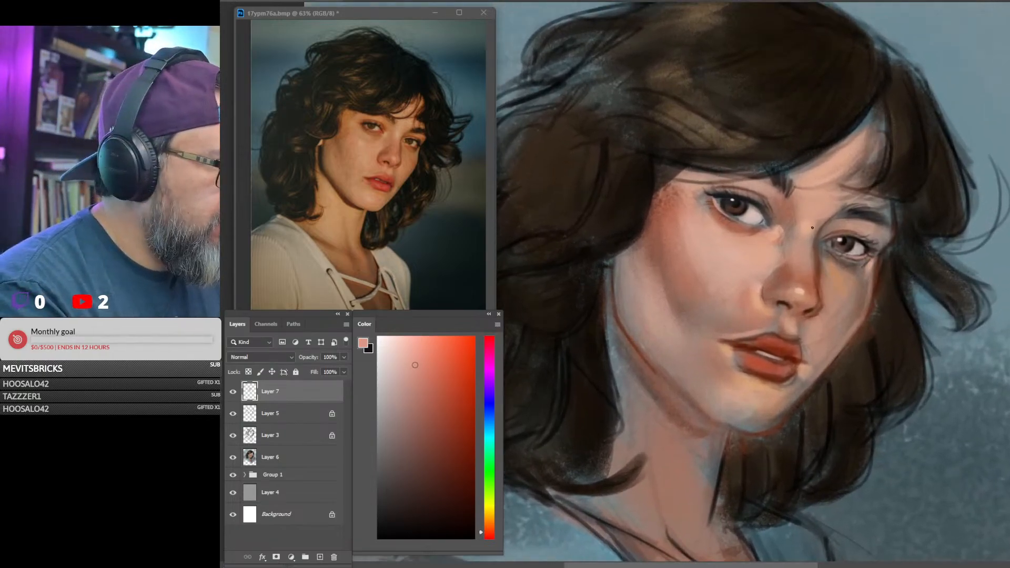
{"action": "left_click", "coordinate": [872, 223], "text": "alt"}
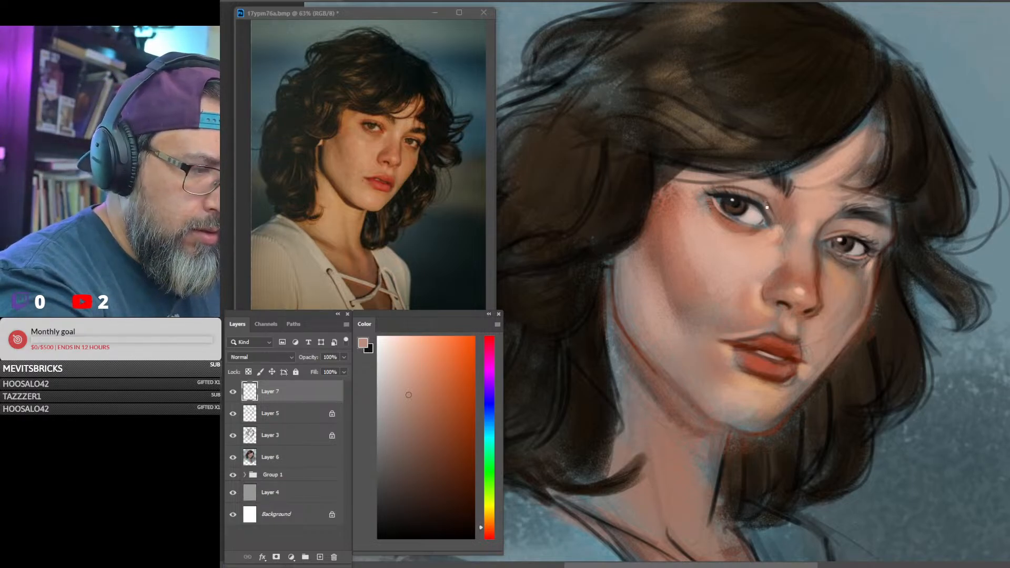
Darken the lash lines of both eyes with black and touch up the fringe above the near brow in very dark brown.
{"action": "mouse_move", "coordinate": [937, 322]}
{"action": "left_mouse_down"}
{"action": "mouse_move", "coordinate": [819, 322]}
{"action": "mouse_move", "coordinate": [906, 322]}
{"action": "left_mouse_up"}
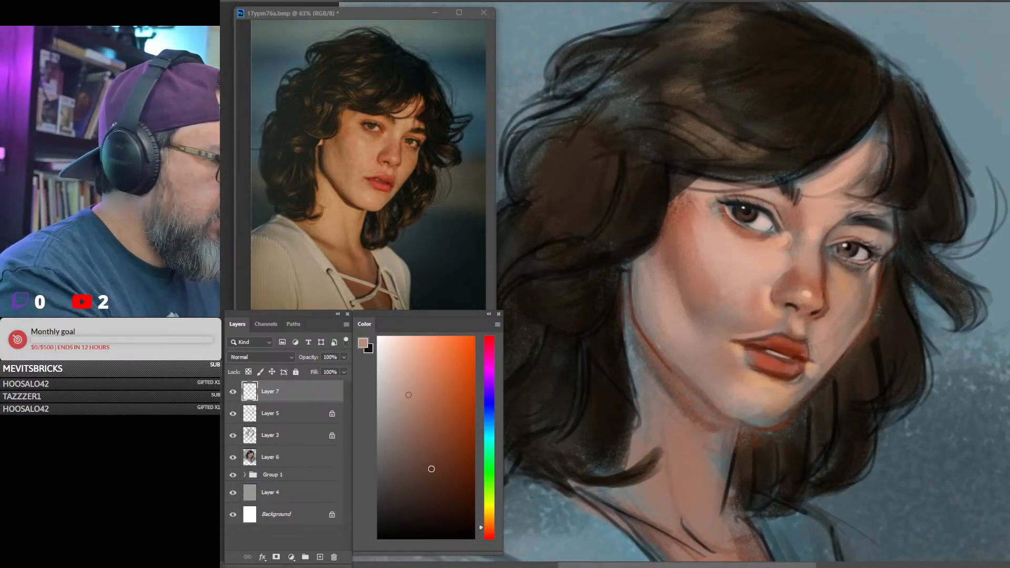
{"action": "left_click", "coordinate": [831, 254], "text": "alt"}
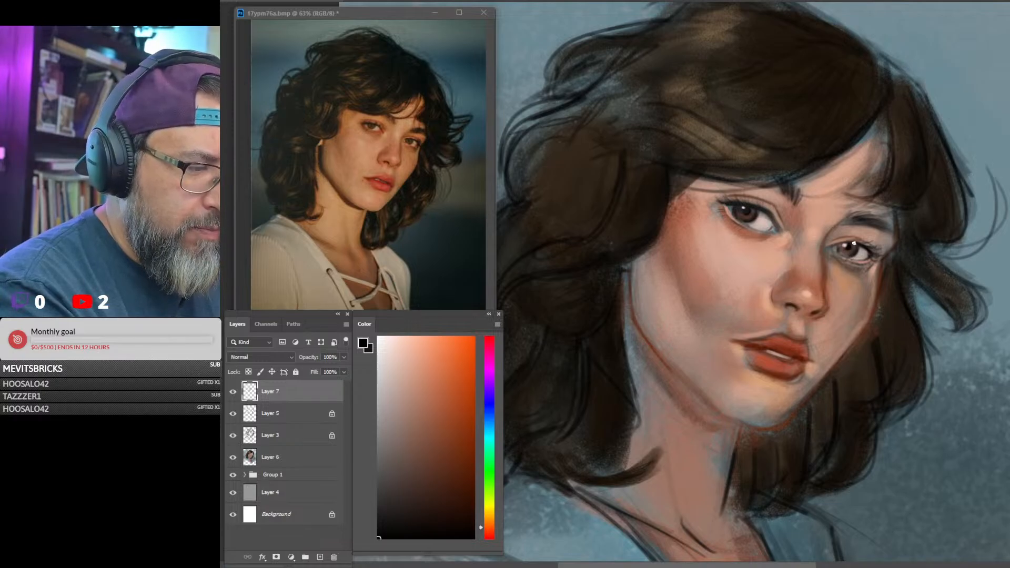
{"action": "left_click_drag", "start_coordinate": [831, 243], "coordinate": [858, 245]}
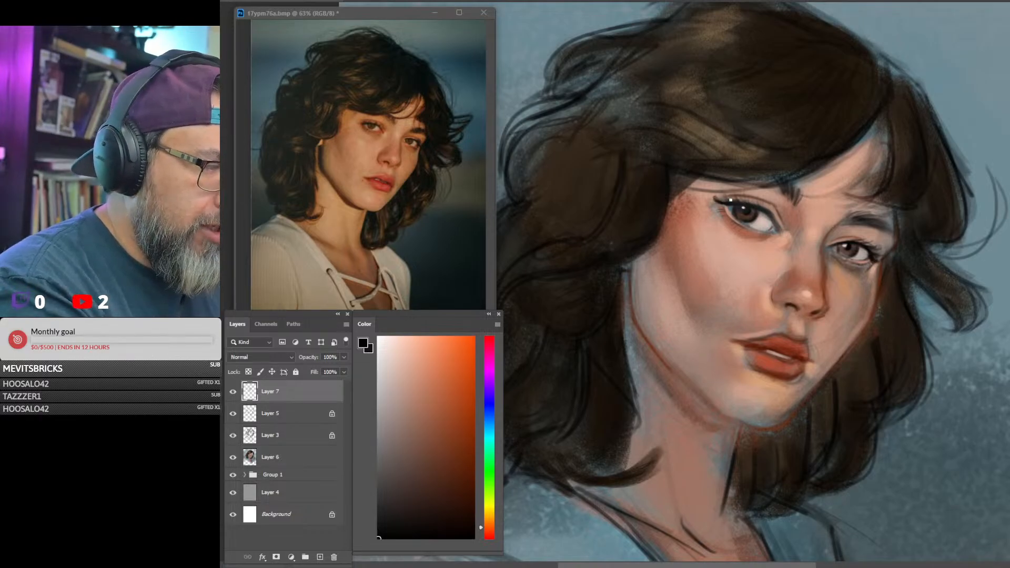
{"action": "left_click", "coordinate": [777, 157], "text": "alt"}
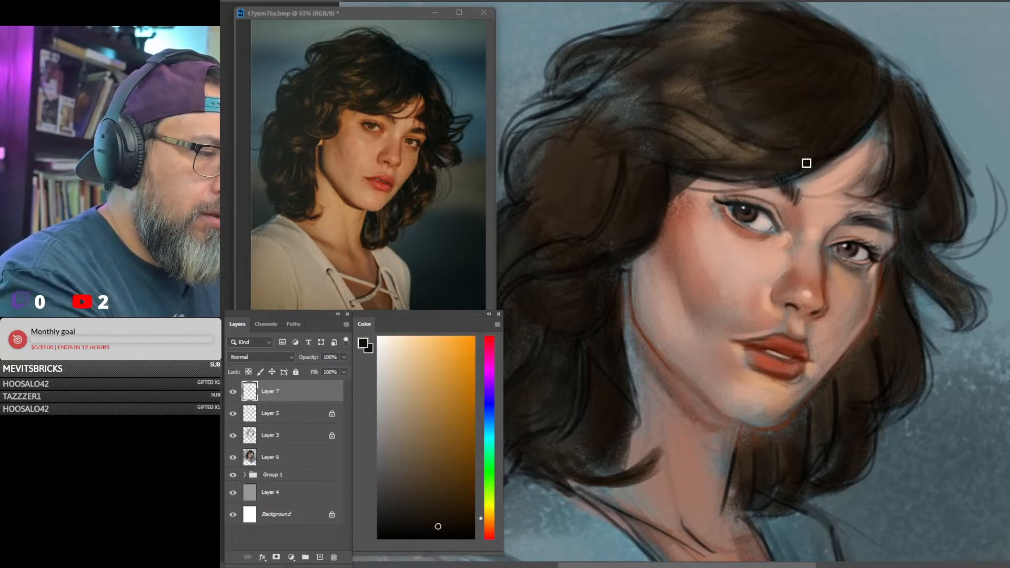
Paint a light peach strip between the hair and the near jaw, and shade its edge with sampled brown tones.
{"action": "scroll", "coordinate": [875, 189], "scroll_direction": "down", "scroll_amount": 10}
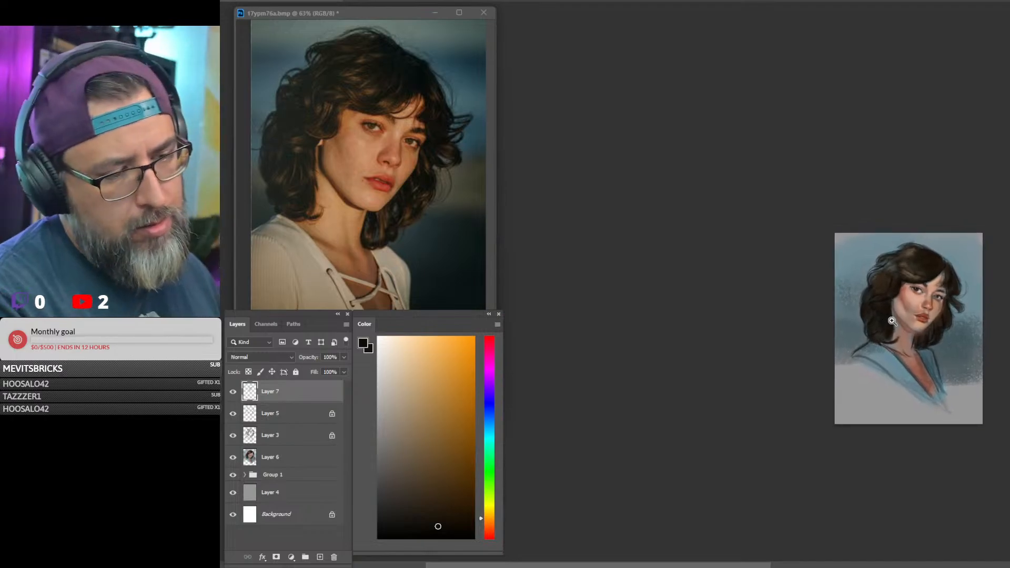
{"action": "scroll", "coordinate": [943, 323], "scroll_direction": "up", "scroll_amount": 6}
{"action": "scroll", "coordinate": [841, 294], "scroll_direction": "down", "scroll_amount": 6}
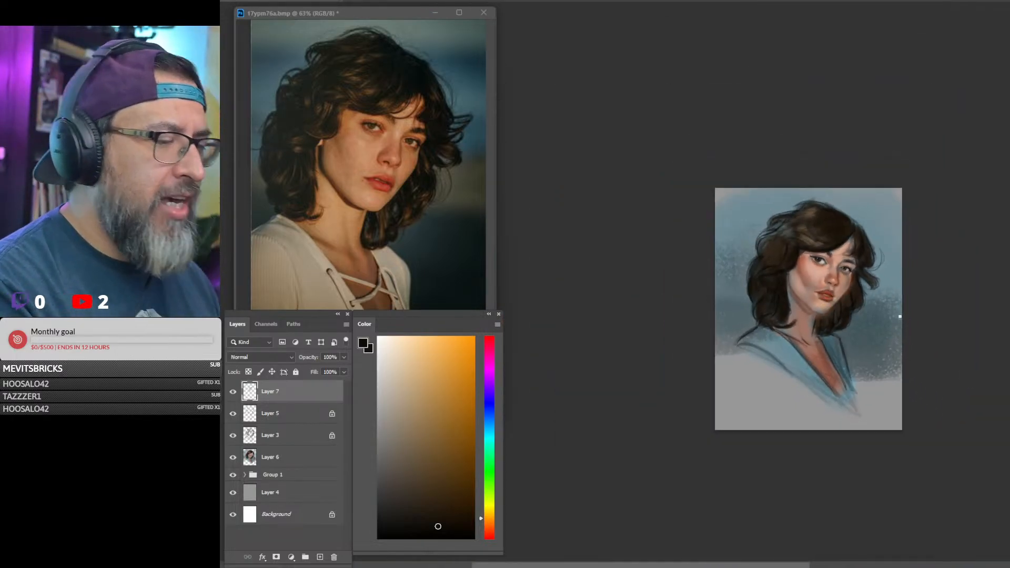
{"action": "scroll", "coordinate": [755, 302], "scroll_direction": "down", "scroll_amount": 4}
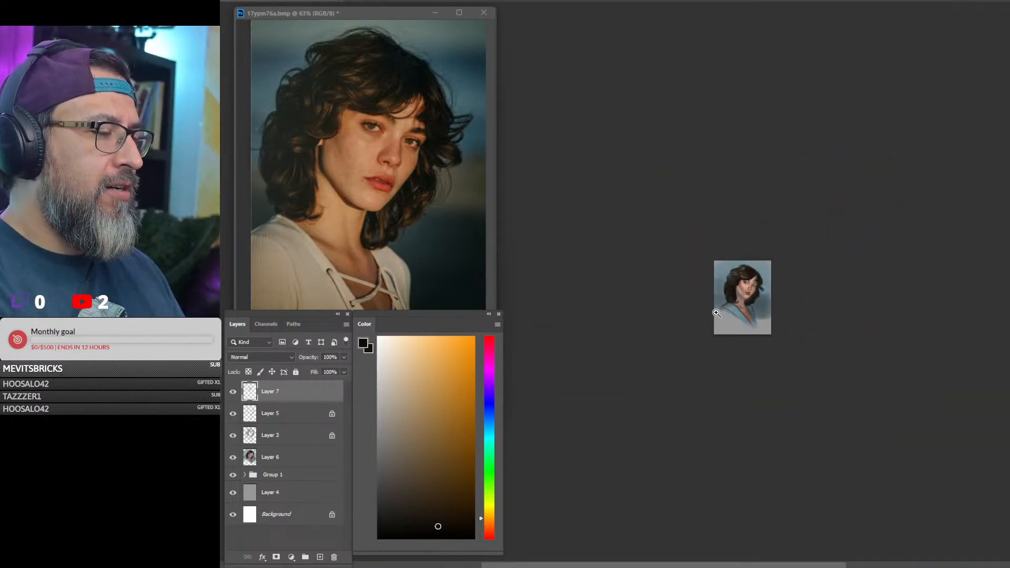
{"action": "scroll", "coordinate": [782, 322], "scroll_direction": "up", "scroll_amount": 6}
{"action": "scroll", "coordinate": [782, 322], "scroll_direction": "up", "scroll_amount": 2}
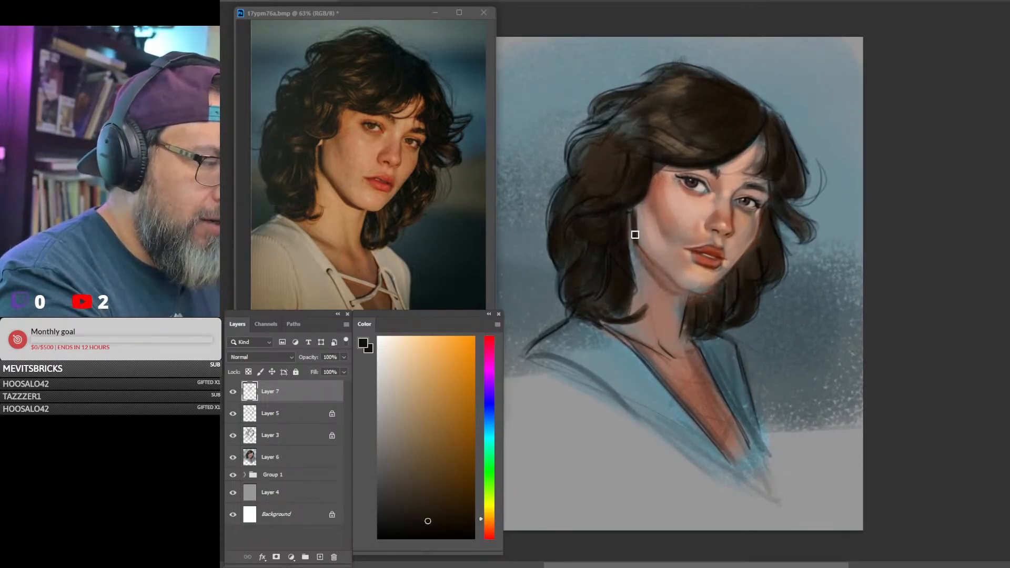
{"action": "left_click", "coordinate": [675, 195], "text": "alt"}
{"action": "mouse_move", "coordinate": [622, 241]}
{"action": "left_mouse_down"}
{"action": "mouse_move", "coordinate": [629, 216]}
{"action": "mouse_move", "coordinate": [632, 274]}
{"action": "left_mouse_up"}
{"action": "mouse_move", "coordinate": [626, 185]}
{"action": "left_mouse_down"}
{"action": "mouse_move", "coordinate": [628, 238]}
{"action": "mouse_move", "coordinate": [629, 213]}
{"action": "left_mouse_up"}
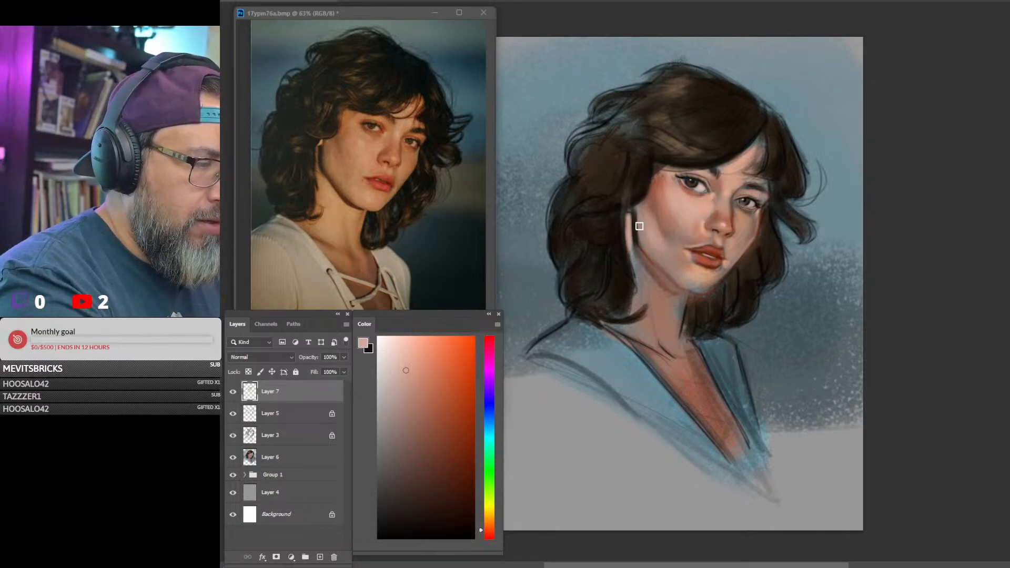
{"action": "left_click", "coordinate": [650, 210], "text": "alt"}
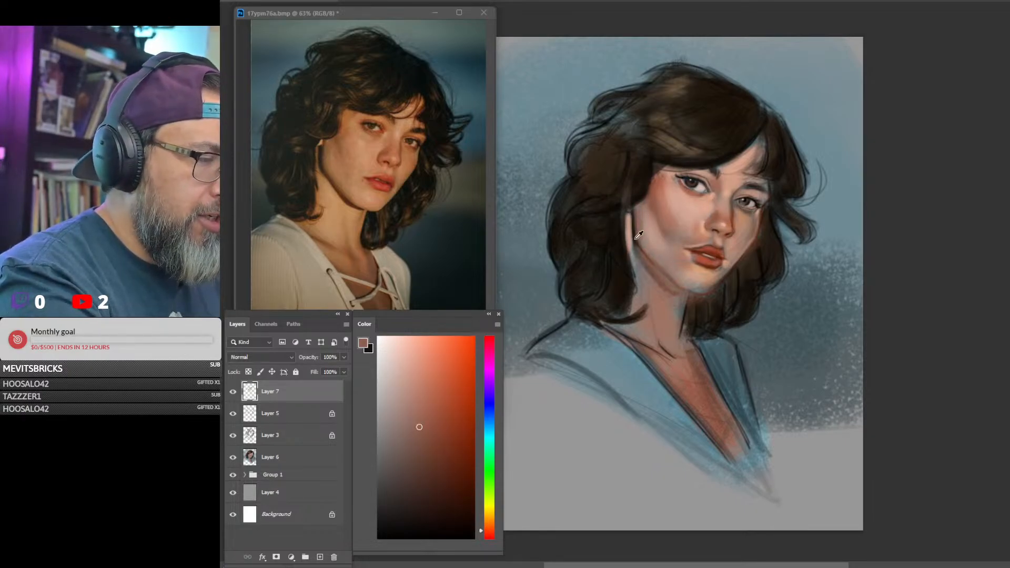
{"action": "left_click", "coordinate": [634, 206], "text": "alt"}
{"action": "left_click_drag", "start_coordinate": [632, 221], "coordinate": [631, 230]}
Choose the kyle soft graphite stick 75 brush and fill the hair beside the far cheek and neck with sampled dark brown.
{"action": "mouse_move", "coordinate": [810, 274]}
{"action": "left_mouse_down"}
{"action": "mouse_move", "coordinate": [727, 302]}
{"action": "mouse_move", "coordinate": [813, 295]}
{"action": "mouse_move", "coordinate": [769, 309]}
{"action": "mouse_move", "coordinate": [767, 297]}
{"action": "left_mouse_up"}
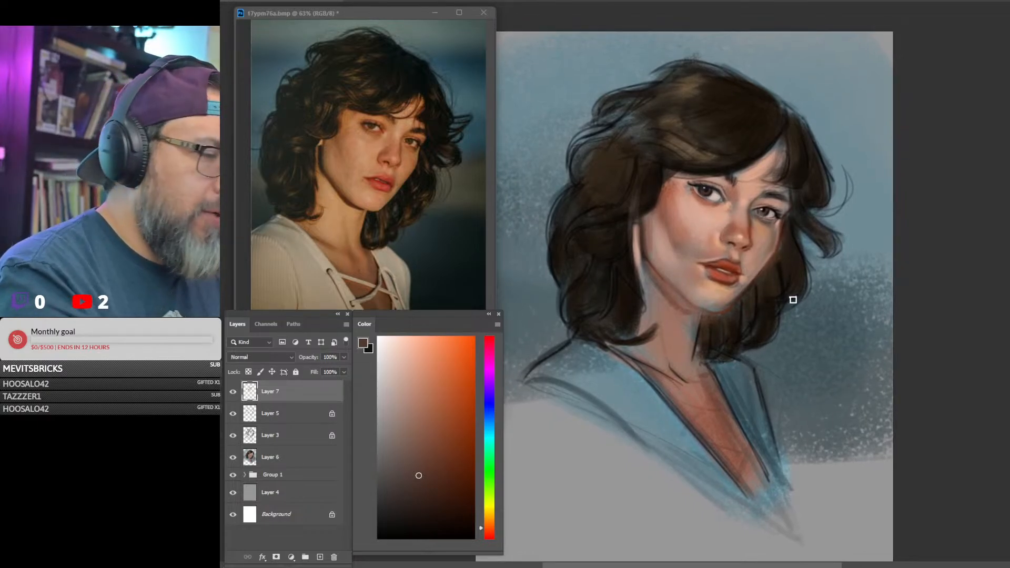
{"action": "right_click", "coordinate": [779, 254]}
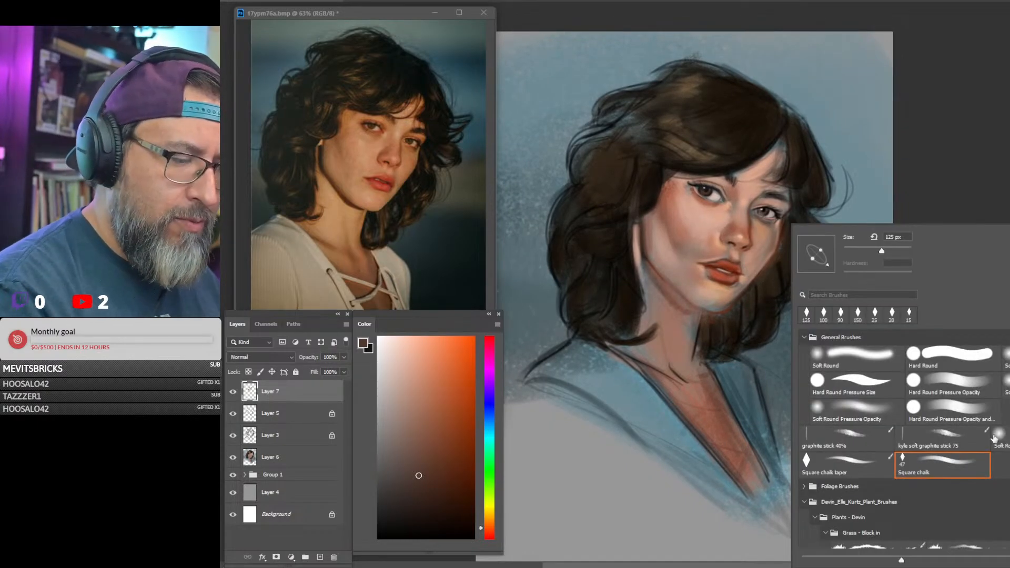
{"action": "double_click", "coordinate": [953, 439]}
{"action": "left_click", "coordinate": [783, 282], "text": "alt"}
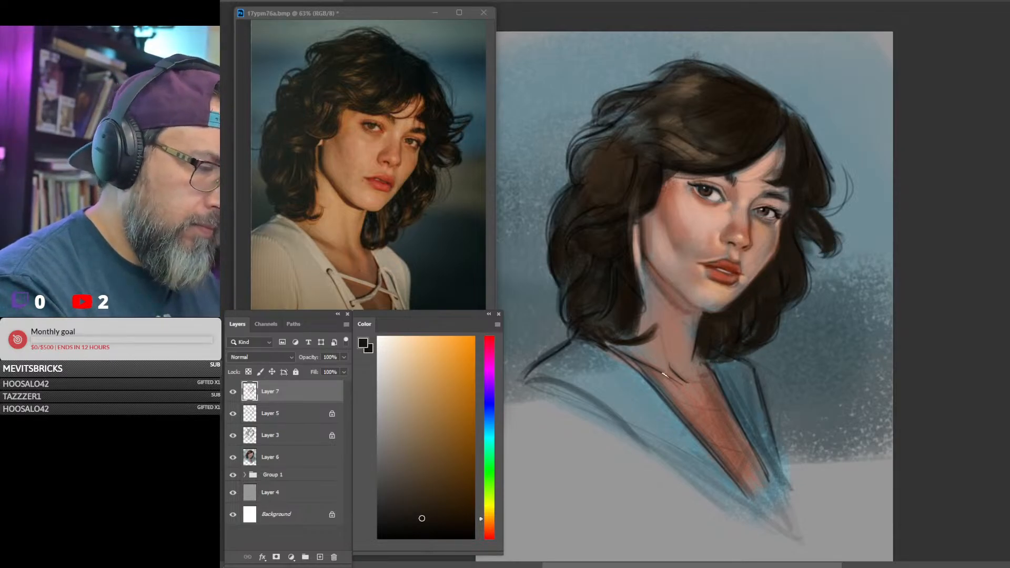
Pick a light beige and paint over the blue on the far side of the blouse's neckline.
{"action": "left_click", "coordinate": [397, 373]}
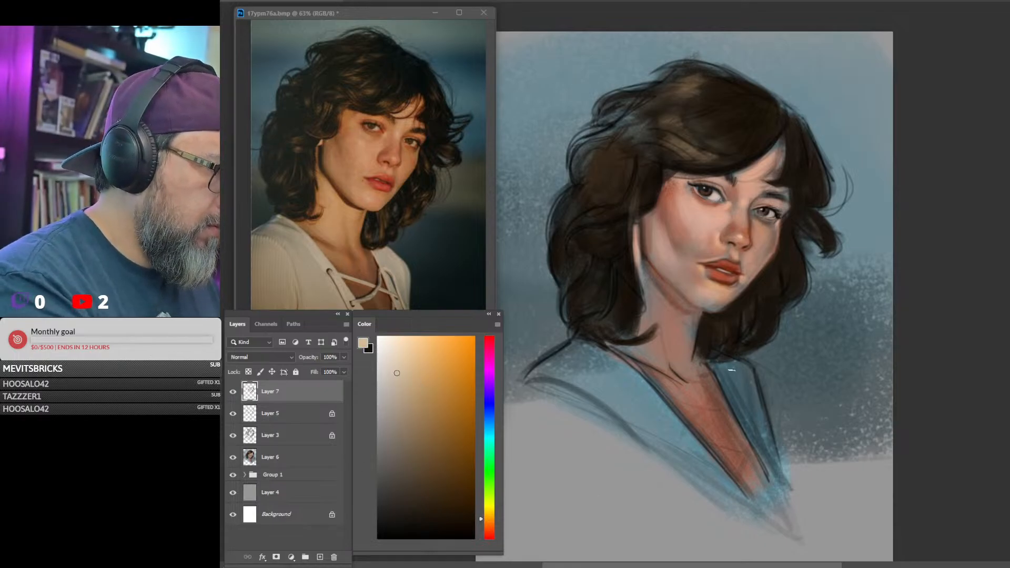
{"action": "mouse_move", "coordinate": [719, 363]}
{"action": "left_mouse_down"}
{"action": "mouse_move", "coordinate": [760, 442]}
{"action": "mouse_move", "coordinate": [739, 396]}
{"action": "mouse_move", "coordinate": [749, 378]}
{"action": "mouse_move", "coordinate": [773, 474]}
{"action": "mouse_move", "coordinate": [722, 373]}
{"action": "mouse_move", "coordinate": [765, 457]}
{"action": "left_mouse_up"}
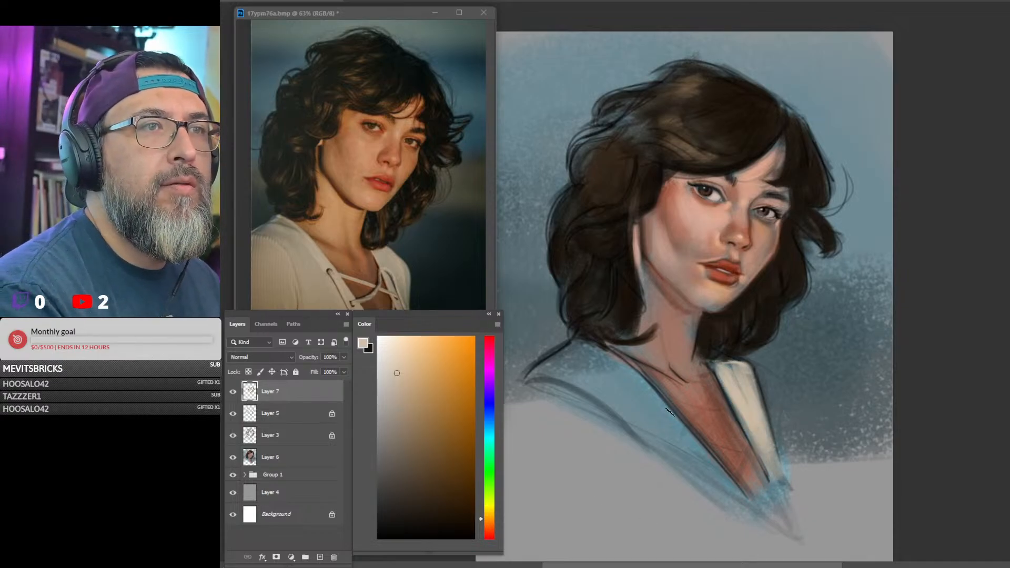
Paint cream over the blue on the near shoulder and the near side of the blouse's neckline, filling the front panel.
{"action": "mouse_move", "coordinate": [591, 350]}
{"action": "left_mouse_down"}
{"action": "mouse_move", "coordinate": [558, 348]}
{"action": "mouse_move", "coordinate": [518, 380]}
{"action": "left_mouse_up"}
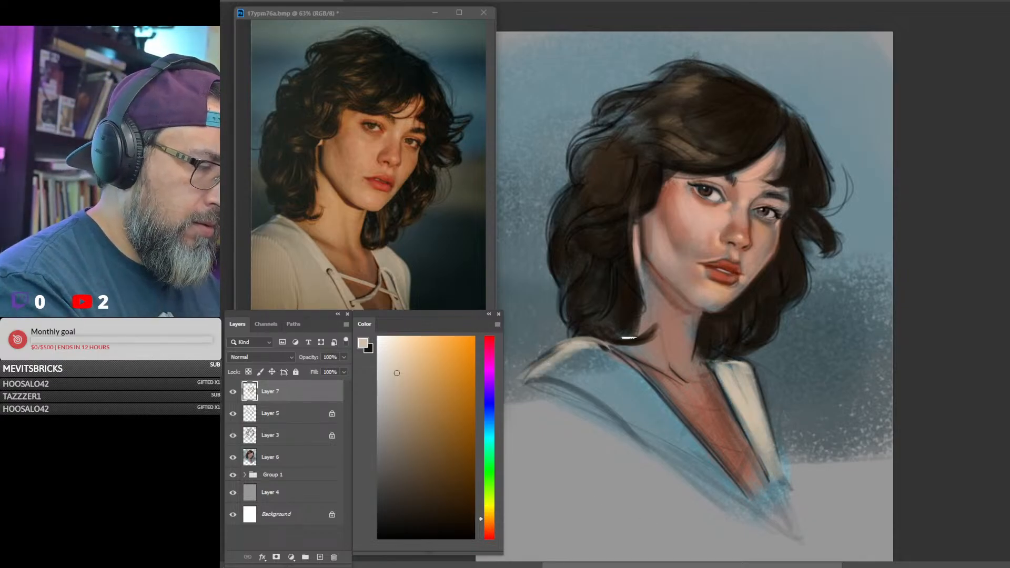
{"action": "mouse_move", "coordinate": [597, 351]}
{"action": "left_mouse_down"}
{"action": "mouse_move", "coordinate": [624, 368]}
{"action": "mouse_move", "coordinate": [710, 453]}
{"action": "left_mouse_up"}
{"action": "left_click_drag", "start_coordinate": [634, 371], "coordinate": [755, 516]}
{"action": "left_click_drag", "start_coordinate": [651, 394], "coordinate": [740, 488]}
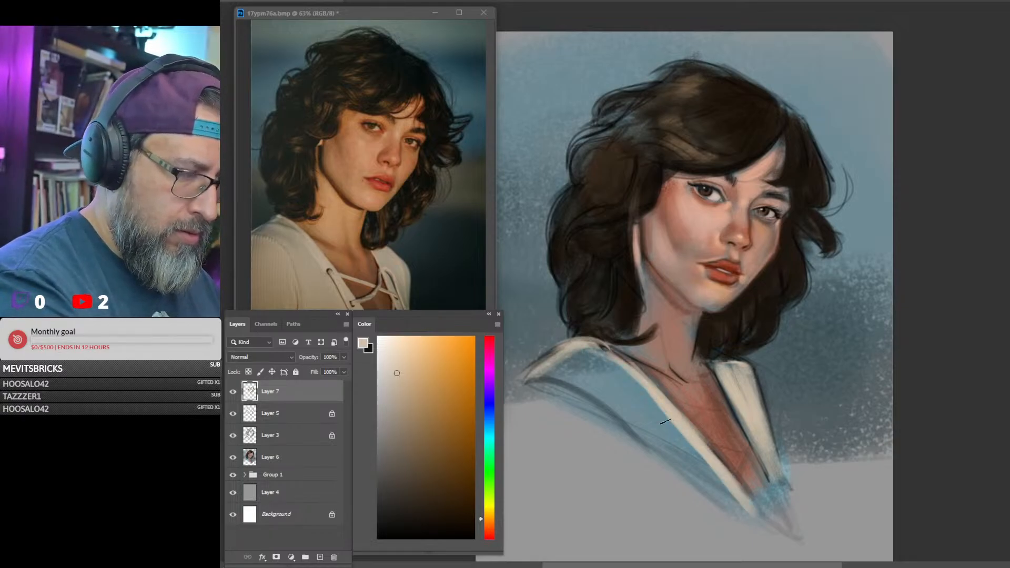
{"action": "mouse_move", "coordinate": [608, 361]}
{"action": "left_mouse_down"}
{"action": "mouse_move", "coordinate": [736, 489]}
{"action": "mouse_move", "coordinate": [710, 481]}
{"action": "mouse_move", "coordinate": [718, 493]}
{"action": "left_mouse_up"}
{"action": "left_click_drag", "start_coordinate": [546, 371], "coordinate": [668, 462]}
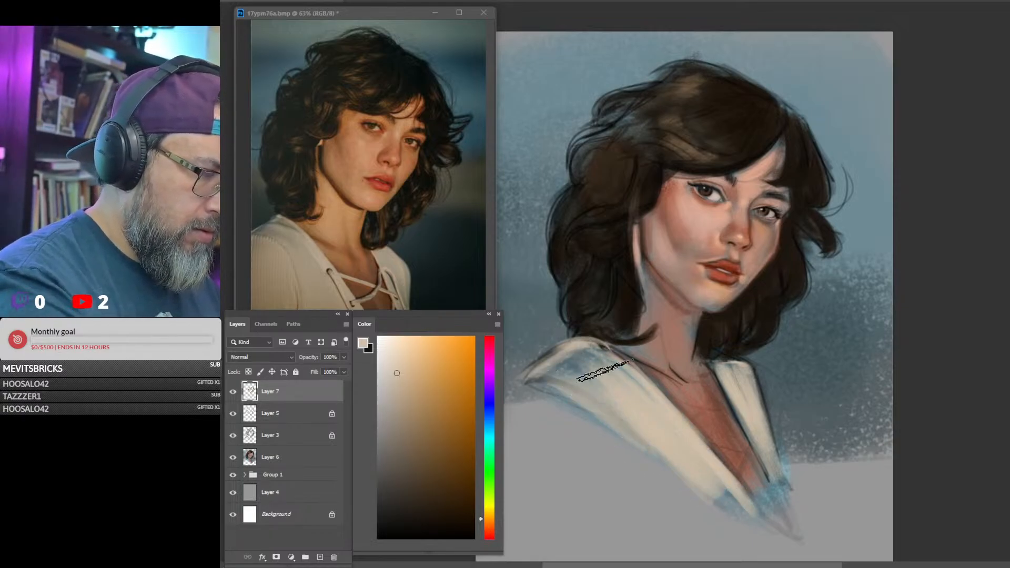
{"action": "left_click_drag", "start_coordinate": [592, 357], "coordinate": [739, 492]}
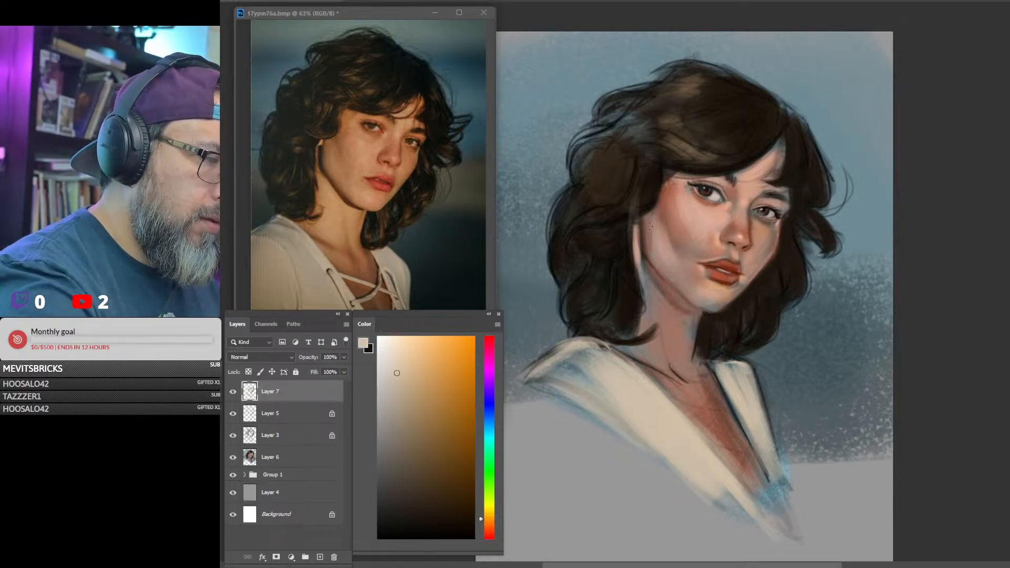
Deepen the shadow under the near jaw with reddish brown and a very dark red-brown.
{"action": "left_click_drag", "start_coordinate": [489, 534], "coordinate": [489, 529]}
{"action": "left_click", "coordinate": [456, 425]}
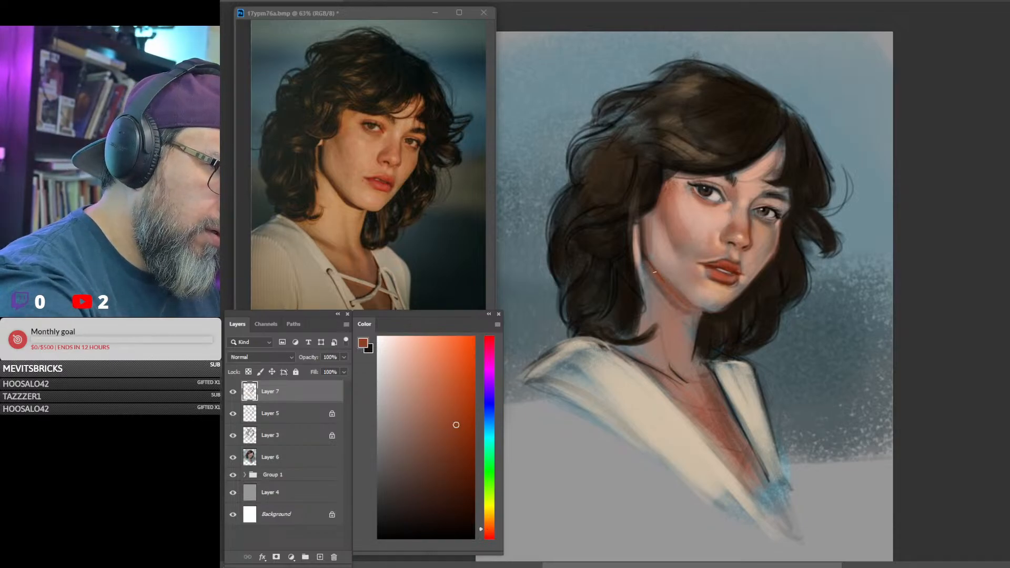
{"action": "left_click", "coordinate": [464, 496]}
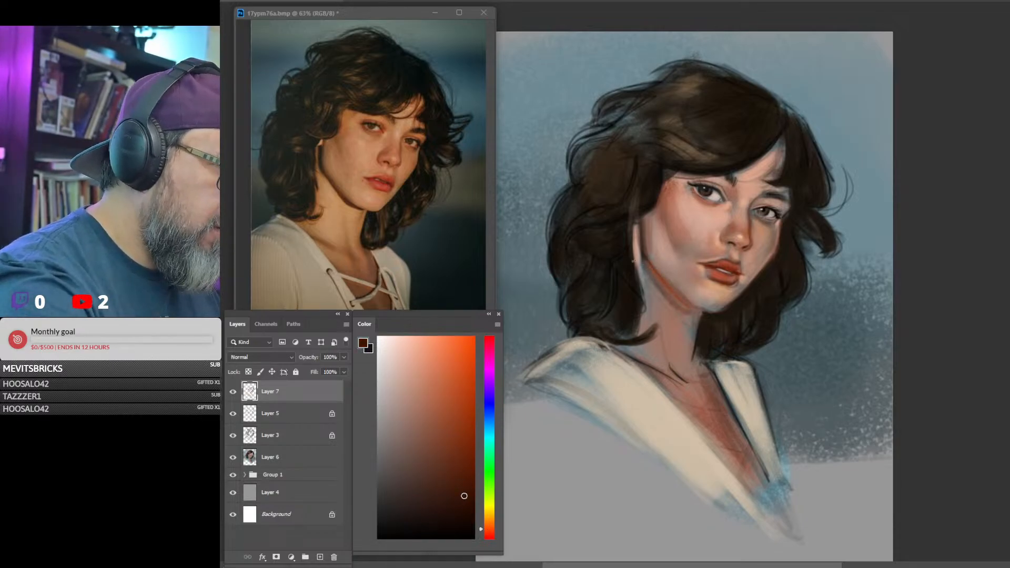
{"action": "left_click_drag", "start_coordinate": [654, 275], "coordinate": [688, 309]}
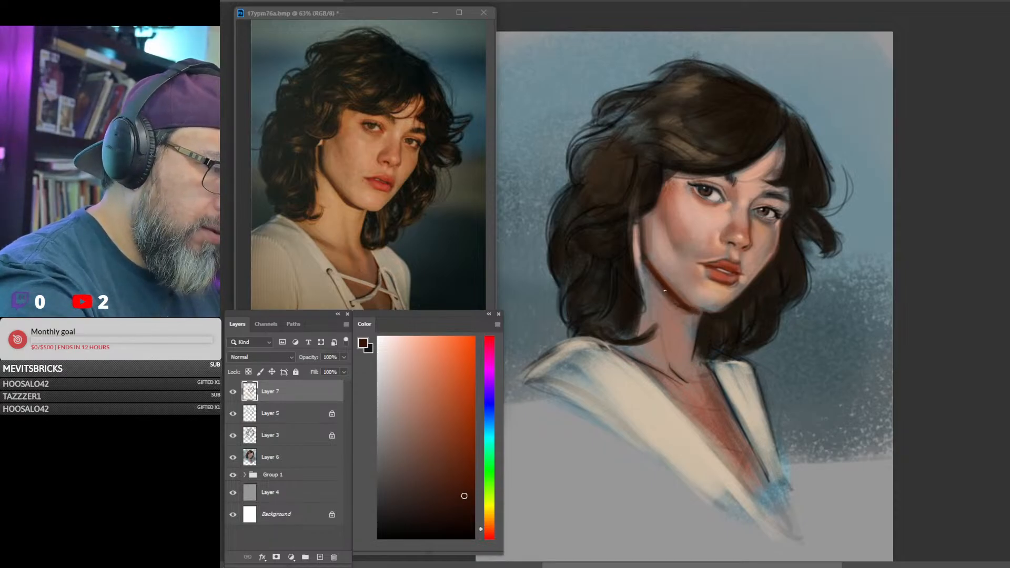
Sample the light skin tone from the chin and clean up the edges of the near jaw and the chin's far side.
{"action": "left_click", "coordinate": [710, 280], "text": "alt"}
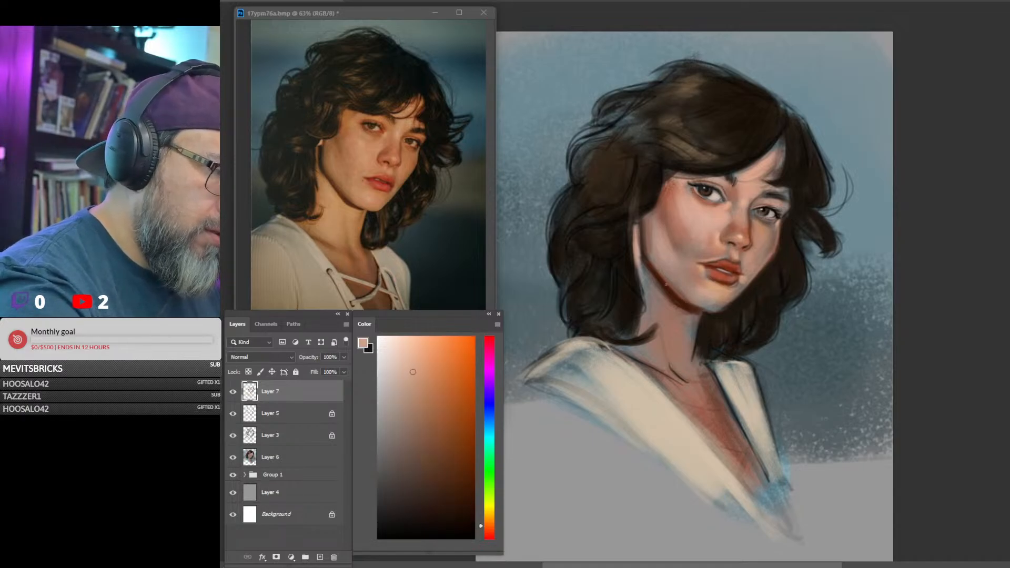
{"action": "mouse_move", "coordinate": [638, 249]}
{"action": "left_mouse_down"}
{"action": "mouse_move", "coordinate": [686, 305]}
{"action": "mouse_move", "coordinate": [655, 265]}
{"action": "mouse_move", "coordinate": [702, 308]}
{"action": "mouse_move", "coordinate": [678, 293]}
{"action": "mouse_move", "coordinate": [710, 310]}
{"action": "left_mouse_up"}
{"action": "left_click", "coordinate": [724, 284]}
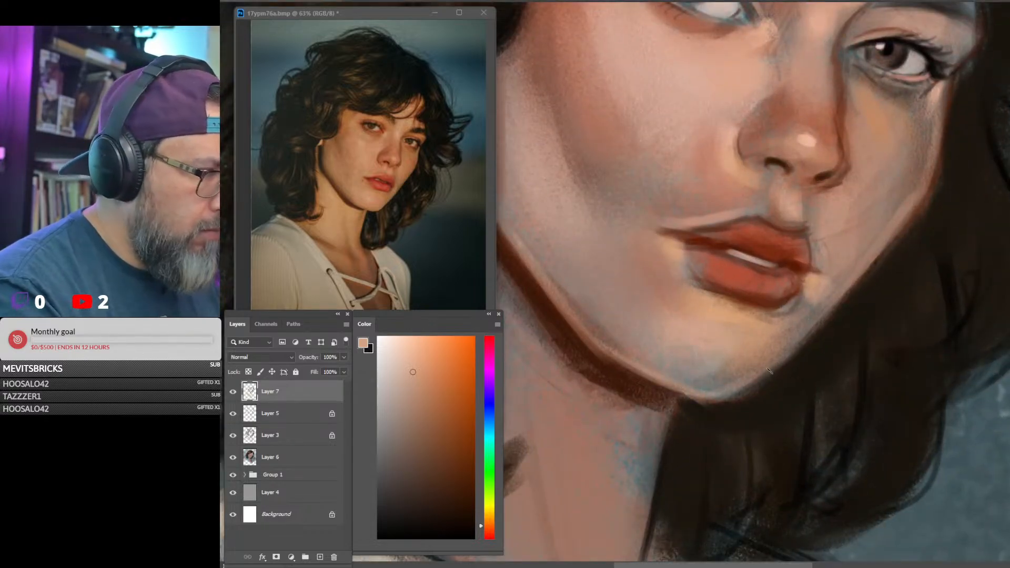
{"action": "left_click_drag", "start_coordinate": [772, 366], "coordinate": [726, 397]}
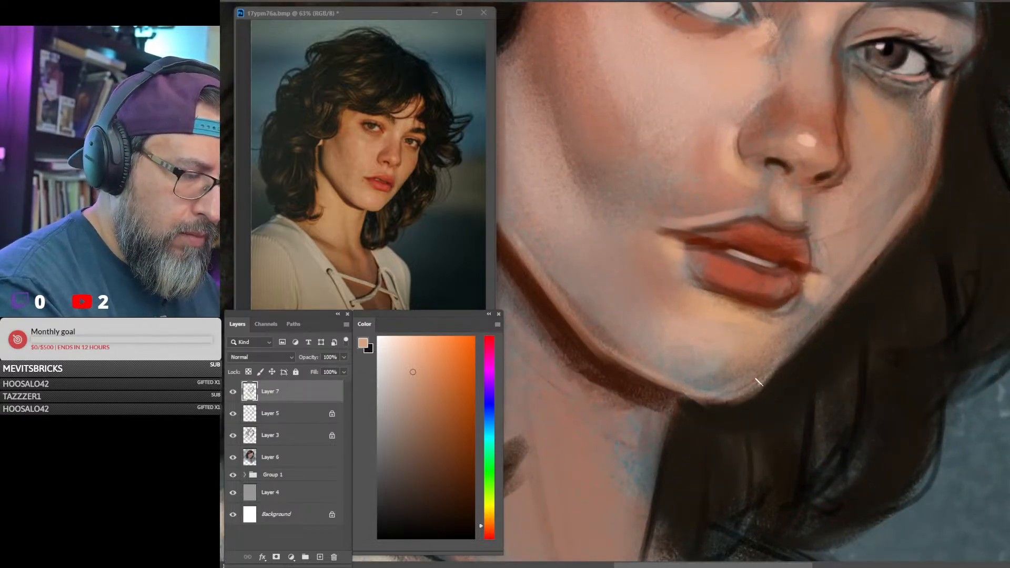
{"action": "left_click_drag", "start_coordinate": [769, 371], "coordinate": [736, 395]}
{"action": "key", "text": "ctrl+0"}
{"action": "left_click_drag", "start_coordinate": [899, 391], "coordinate": [814, 376]}
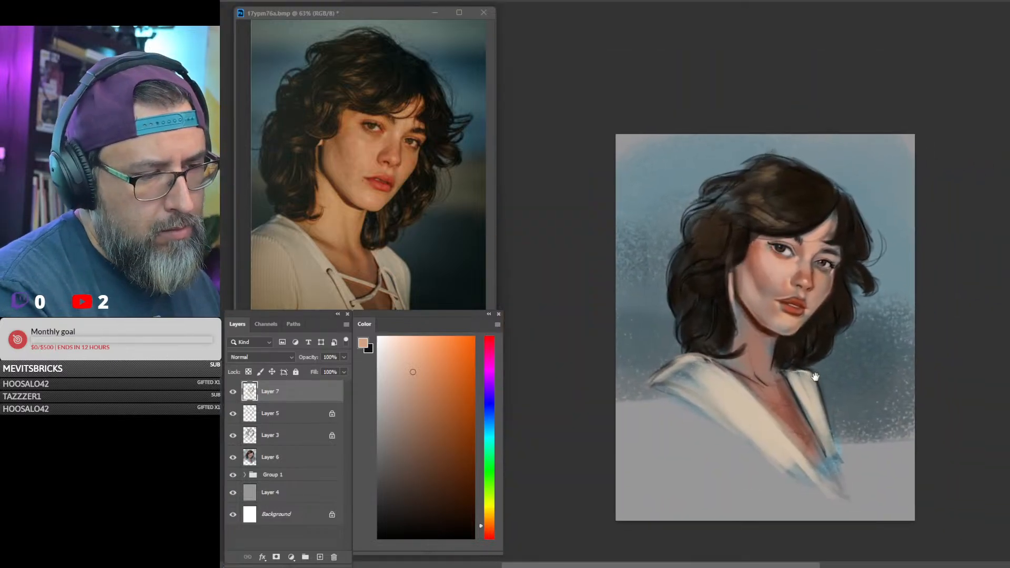
Darken the line between the lips with very dark brown and lighten the lips with a soft salmon tone.
{"action": "left_click", "coordinate": [797, 324]}
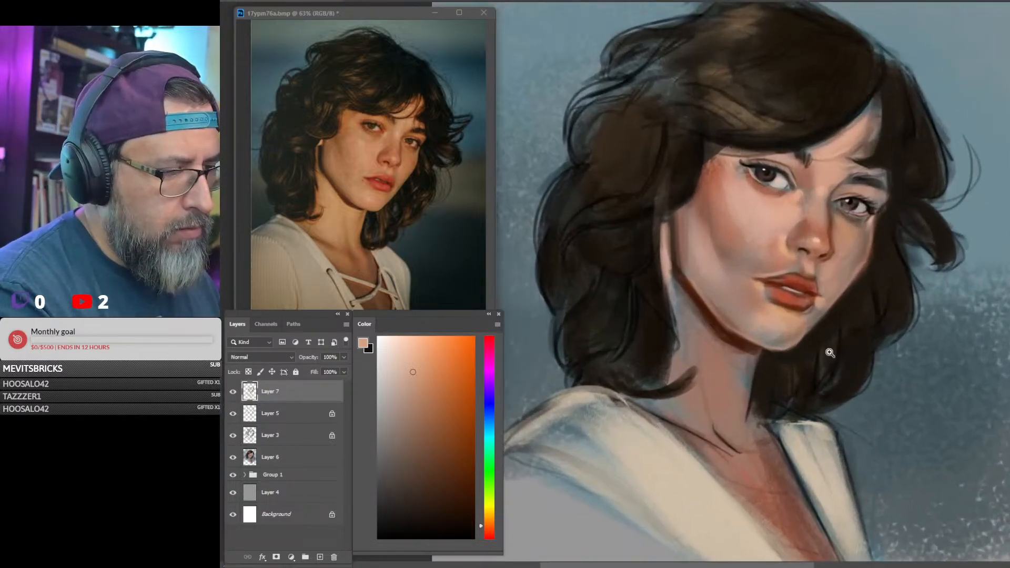
{"action": "left_click", "coordinate": [830, 352]}
{"action": "left_click_drag", "start_coordinate": [469, 427], "coordinate": [465, 506]}
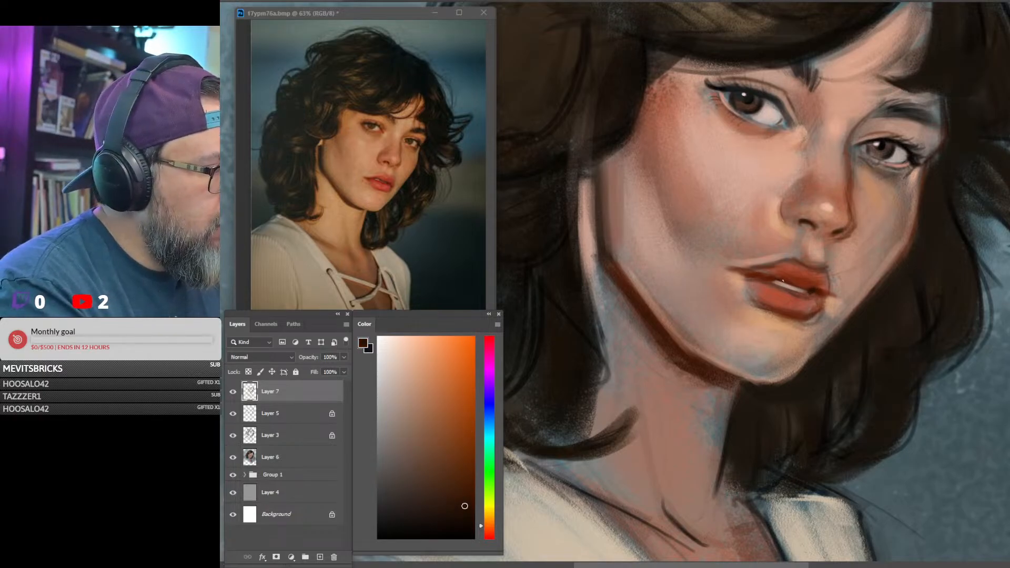
{"action": "left_click_drag", "start_coordinate": [782, 282], "coordinate": [804, 289]}
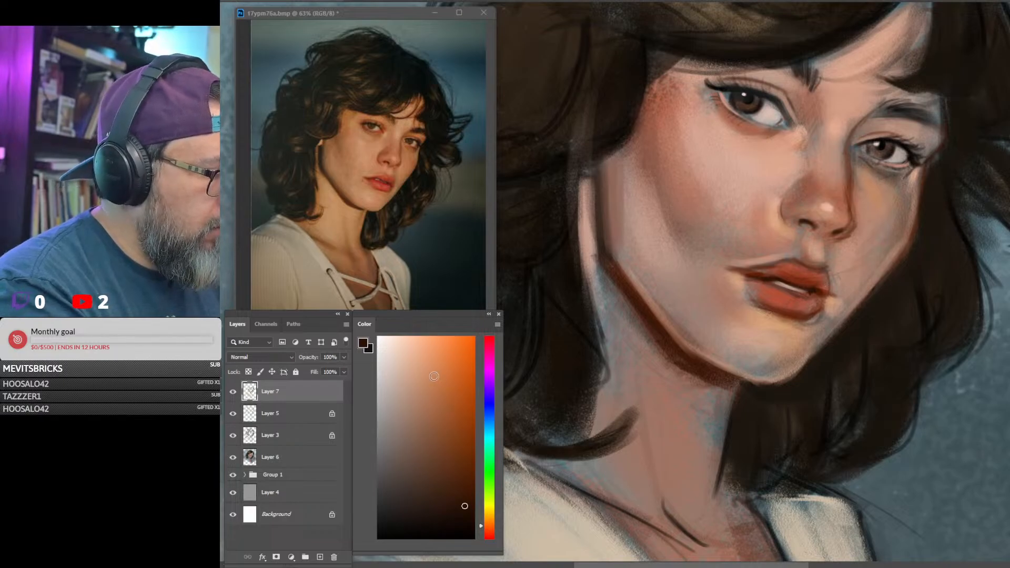
{"action": "left_click", "coordinate": [434, 376]}
{"action": "left_click", "coordinate": [785, 295], "text": "alt"}
{"action": "left_click_drag", "start_coordinate": [424, 383], "coordinate": [425, 365]}
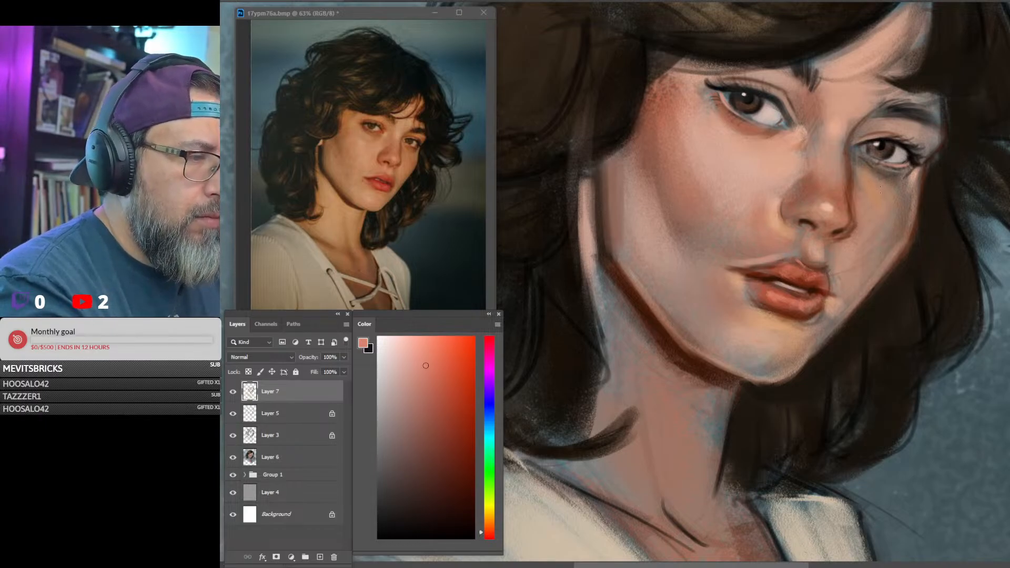
Add near-white highlights at the inner eye corners and warm the nose shading with sampled reddish brown.
{"action": "left_click", "coordinate": [389, 349]}
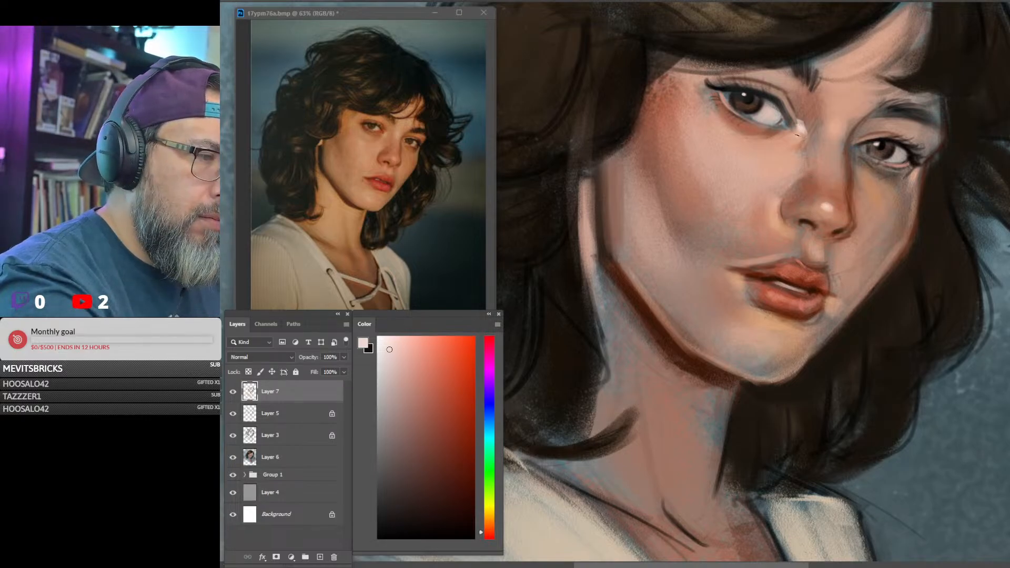
{"action": "mouse_move", "coordinate": [933, 283]}
{"action": "left_mouse_down"}
{"action": "mouse_move", "coordinate": [889, 296]}
{"action": "mouse_move", "coordinate": [929, 298]}
{"action": "left_mouse_up"}
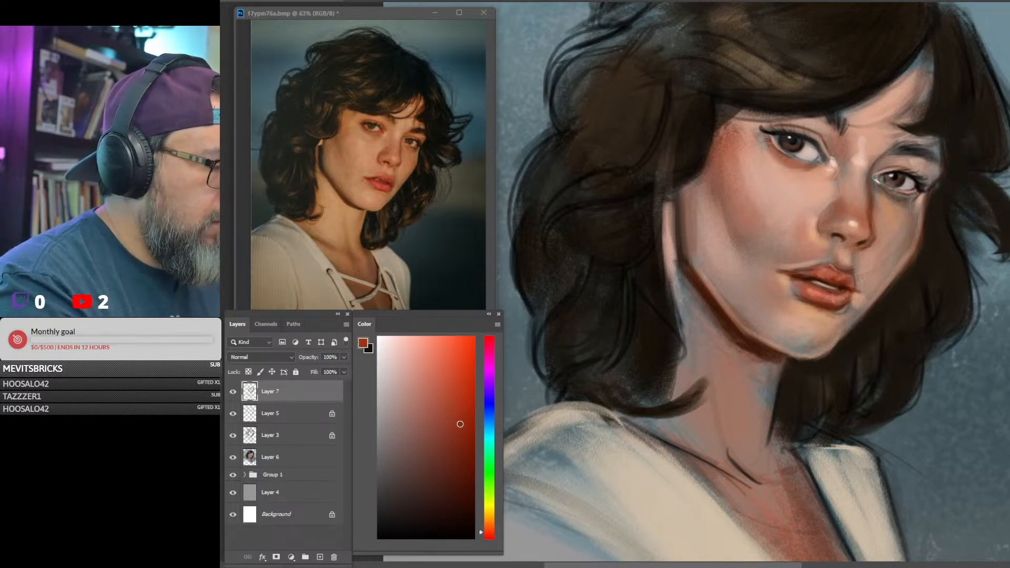
{"action": "right_click", "coordinate": [743, 446]}
{"action": "double_click", "coordinate": [919, 462]}
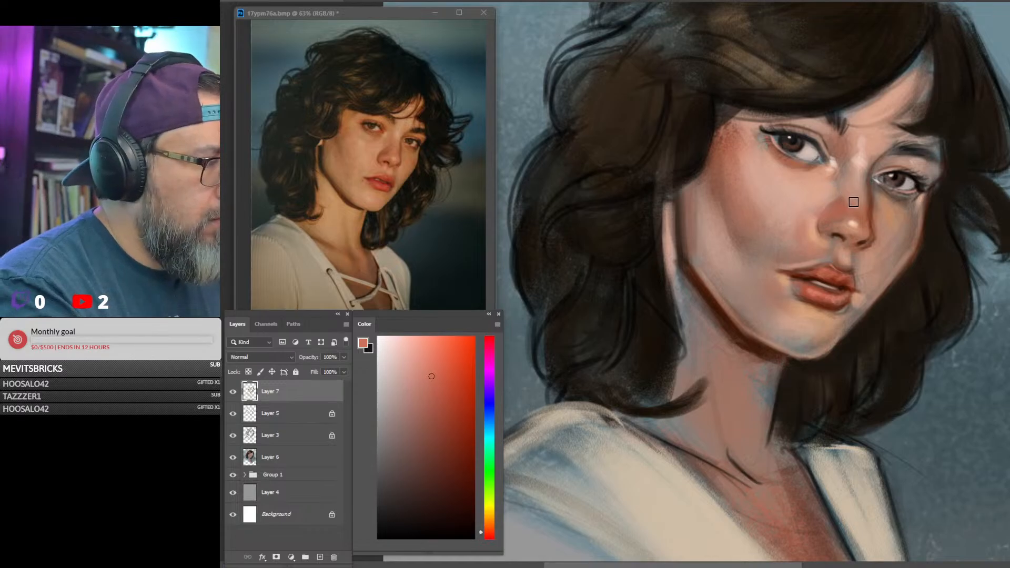
{"action": "left_click", "coordinate": [878, 204], "text": "alt"}
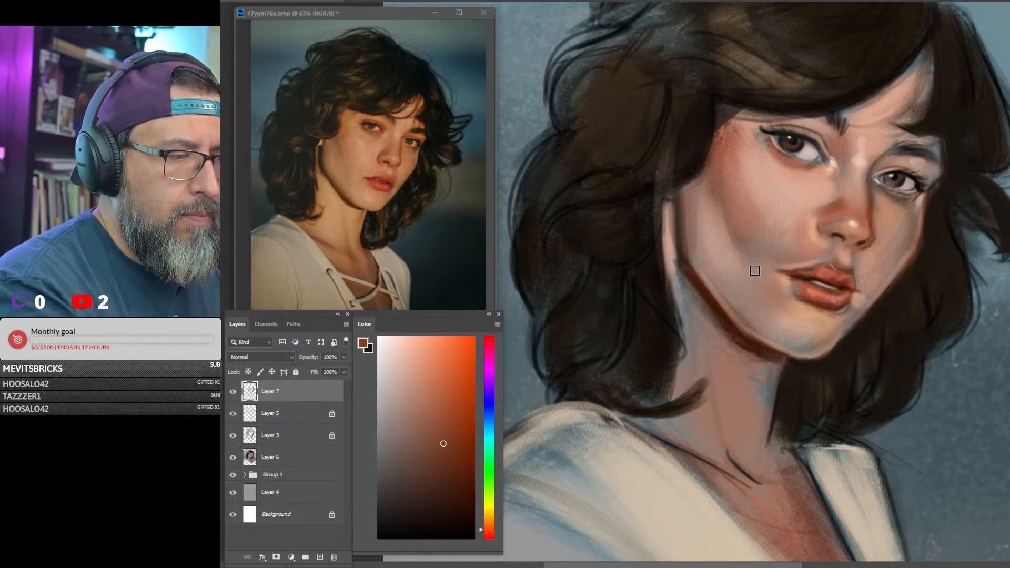
{"action": "mouse_move", "coordinate": [945, 233]}
{"action": "left_mouse_down"}
{"action": "mouse_move", "coordinate": [845, 246]}
{"action": "mouse_move", "coordinate": [854, 243]}
{"action": "left_mouse_up"}
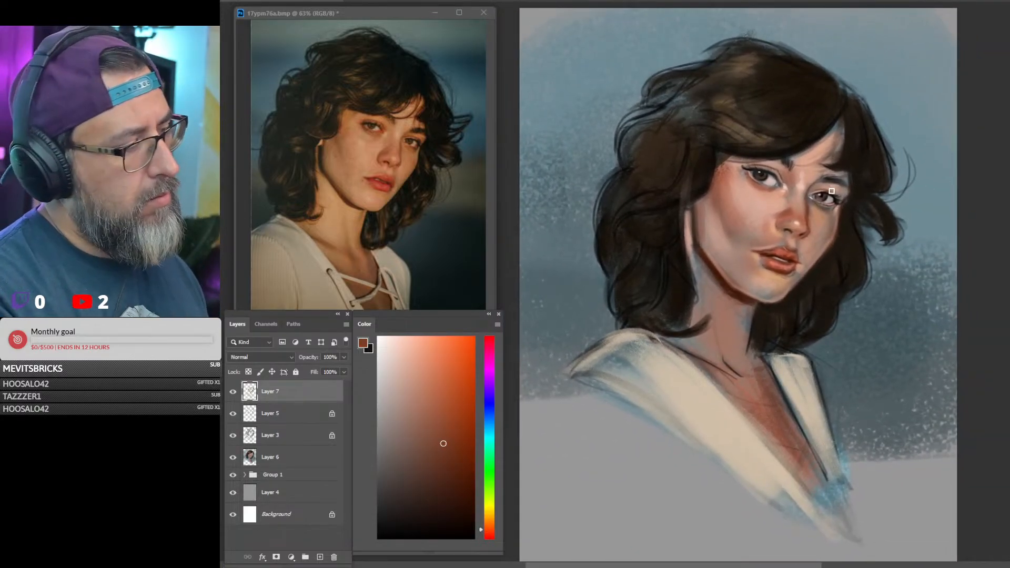
{"action": "left_click", "coordinate": [853, 198], "text": "alt"}
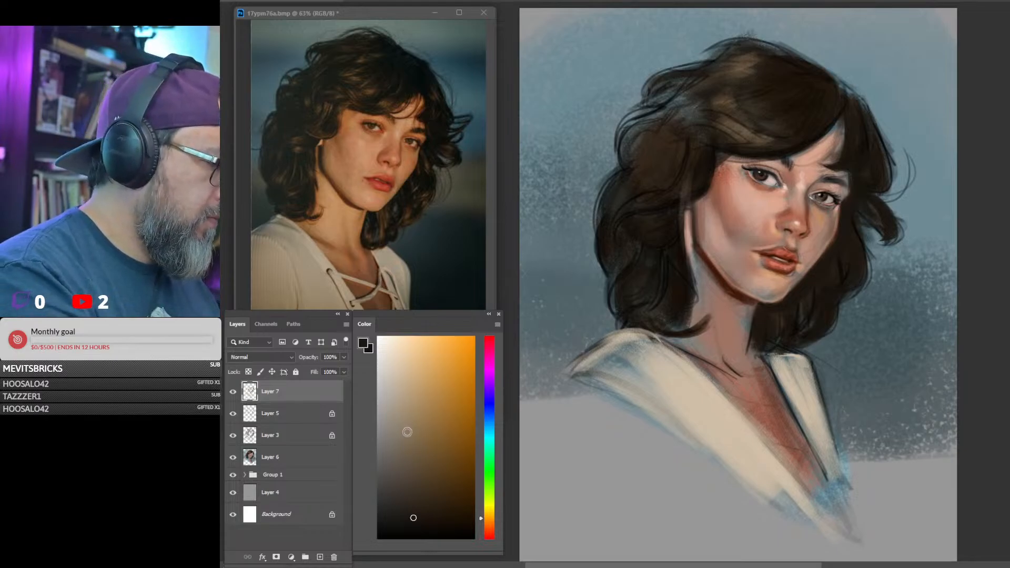
Add a new layer above Layer 7 in Overlay mode and choose a soft round brush at 90 px with 0% hardness.
{"action": "left_click", "coordinate": [319, 557]}
{"action": "left_click", "coordinate": [274, 359]}
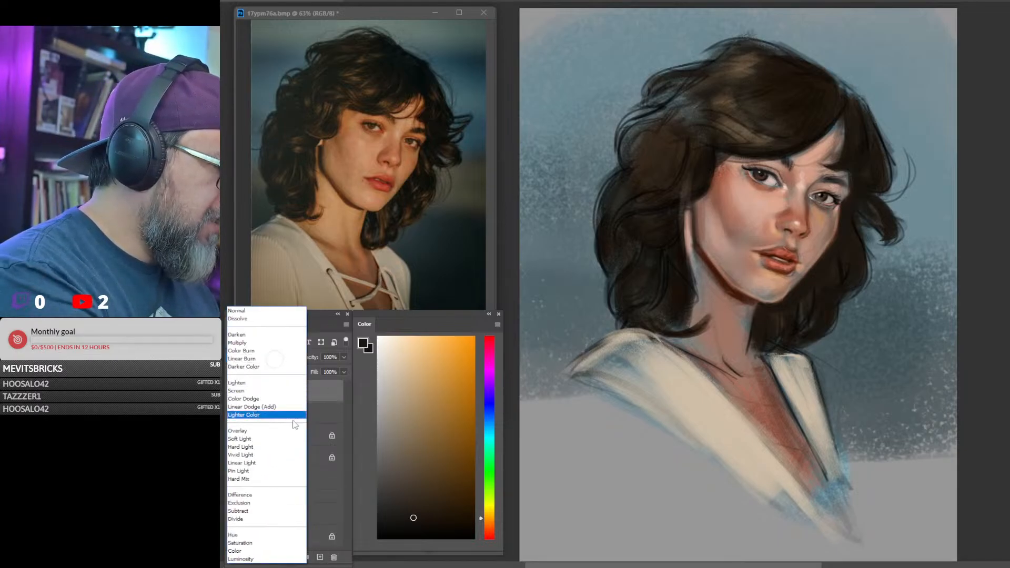
{"action": "left_click", "coordinate": [290, 435]}
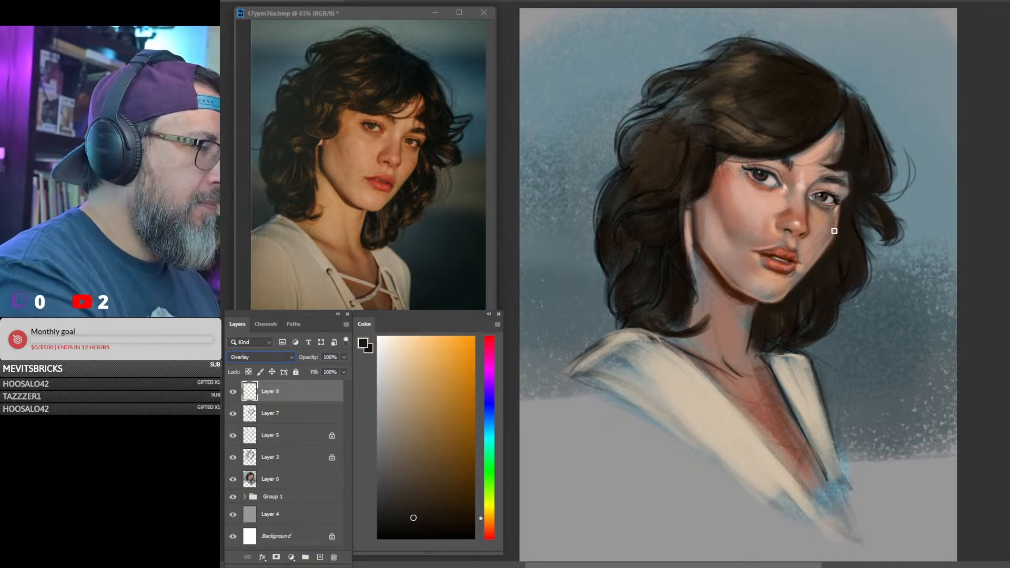
{"action": "right_click", "coordinate": [998, 365]}
{"action": "left_click", "coordinate": [934, 463]}
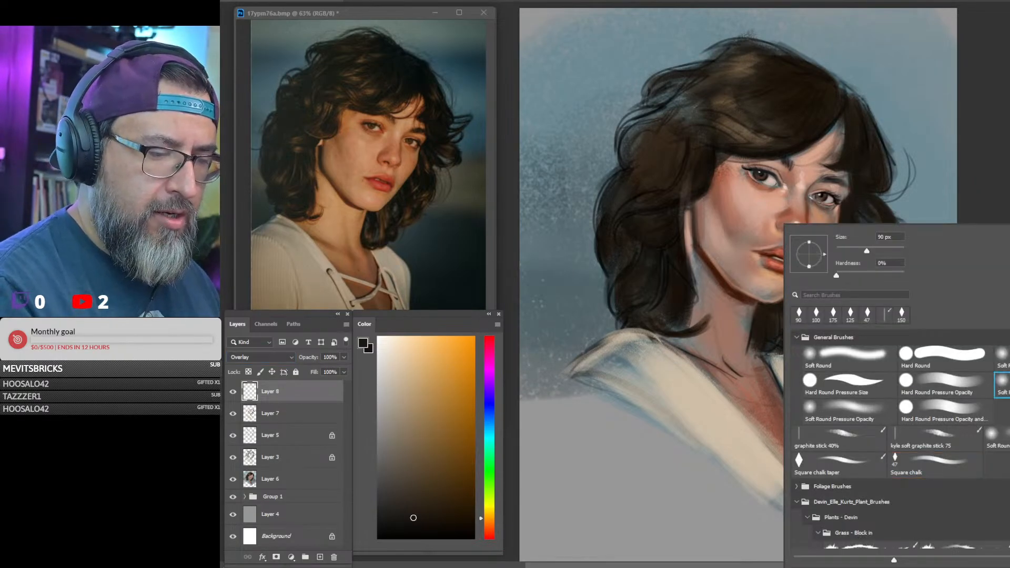
{"action": "key", "text": "Return"}
Pick a medium red-orange, enlarge the soft brush and glaze warmth over the near cheek on the Overlay layer.
{"action": "left_click_drag", "start_coordinate": [487, 519], "coordinate": [486, 525]}
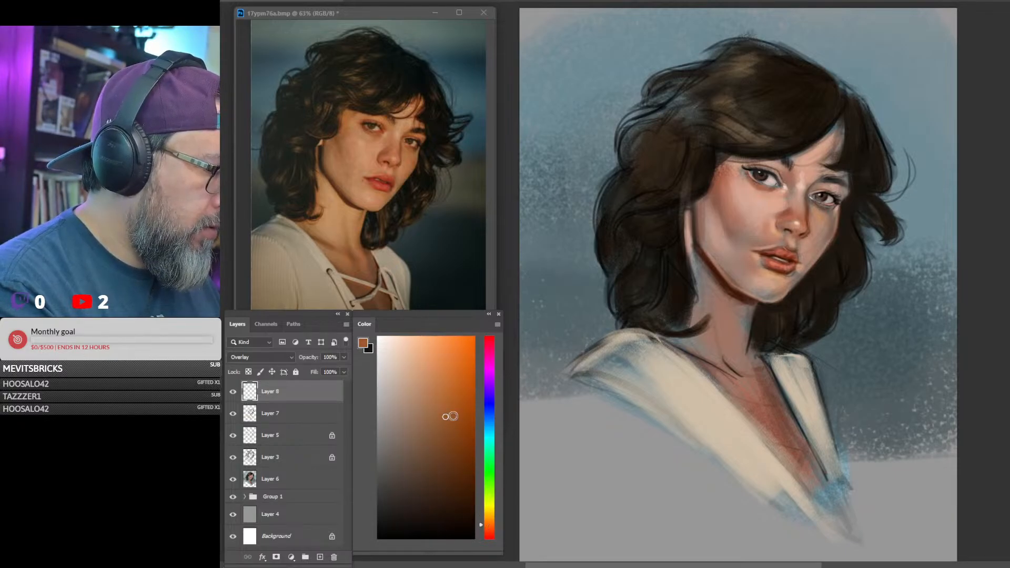
{"action": "left_click_drag", "start_coordinate": [447, 416], "coordinate": [442, 387]}
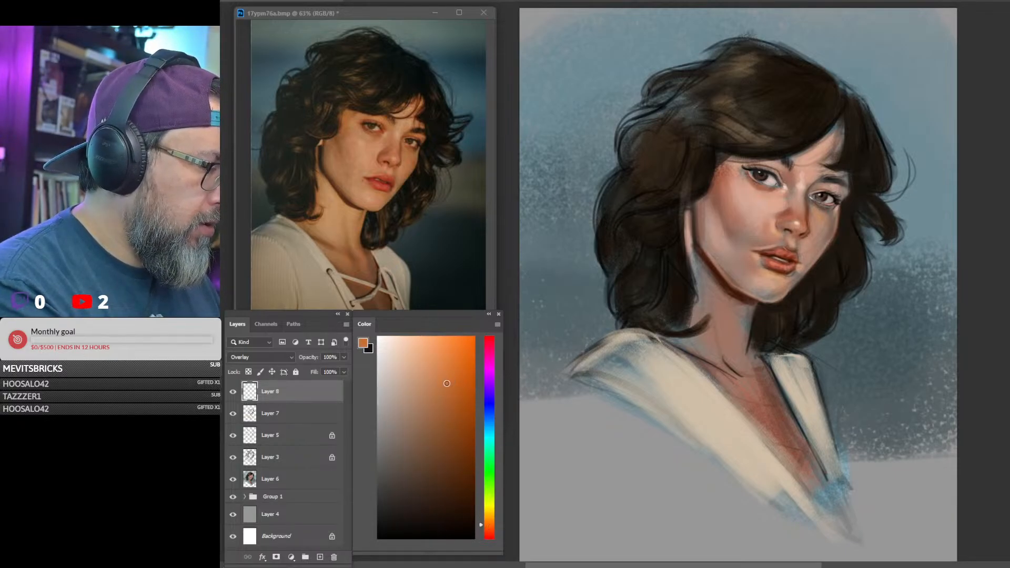
{"action": "left_click_drag", "start_coordinate": [491, 515], "coordinate": [490, 527]}
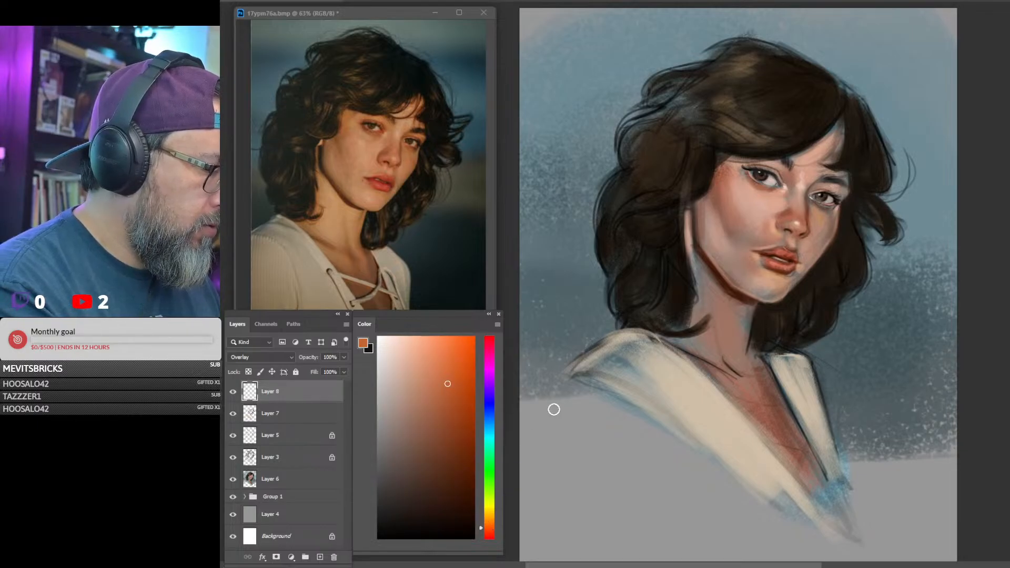
{"action": "key", "text": "bracketright"}
{"action": "key", "text": "bracketright"}
{"action": "key", "text": "bracketright"}
{"action": "key", "text": "bracketright"}
{"action": "key", "text": "bracketright"}
{"action": "left_click_drag", "start_coordinate": [759, 235], "coordinate": [753, 225]}
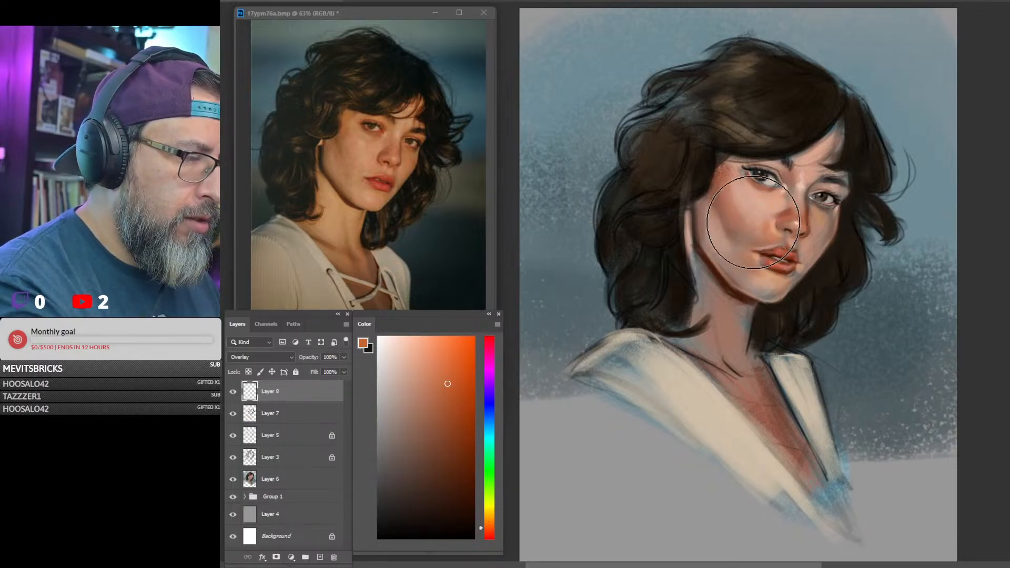
Glaze the same red-orange over the neck and the mouth area with a slightly smaller soft brush.
{"action": "key", "text": "bracketleft"}
{"action": "key", "text": "bracketleft"}
{"action": "left_click_drag", "start_coordinate": [729, 310], "coordinate": [723, 338]}
{"action": "left_click_drag", "start_coordinate": [797, 250], "coordinate": [808, 253]}
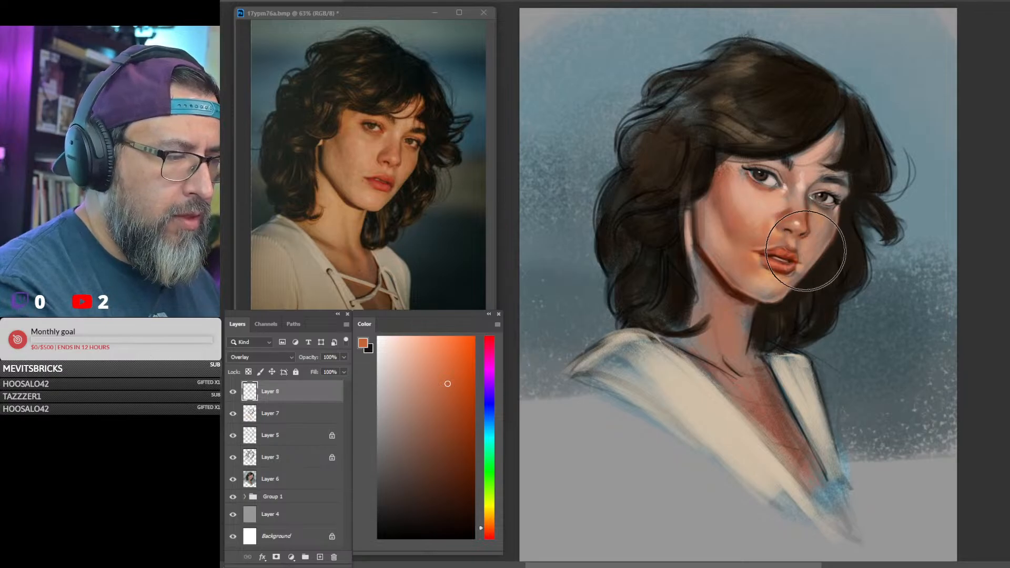
Glaze a light peach-orange over the nose, cheeks and neck with a reduced soft brush.
{"action": "key", "text": "bracketleft"}
{"action": "key", "text": "bracketleft"}
{"action": "key", "text": "bracketleft"}
{"action": "key", "text": "bracketleft"}
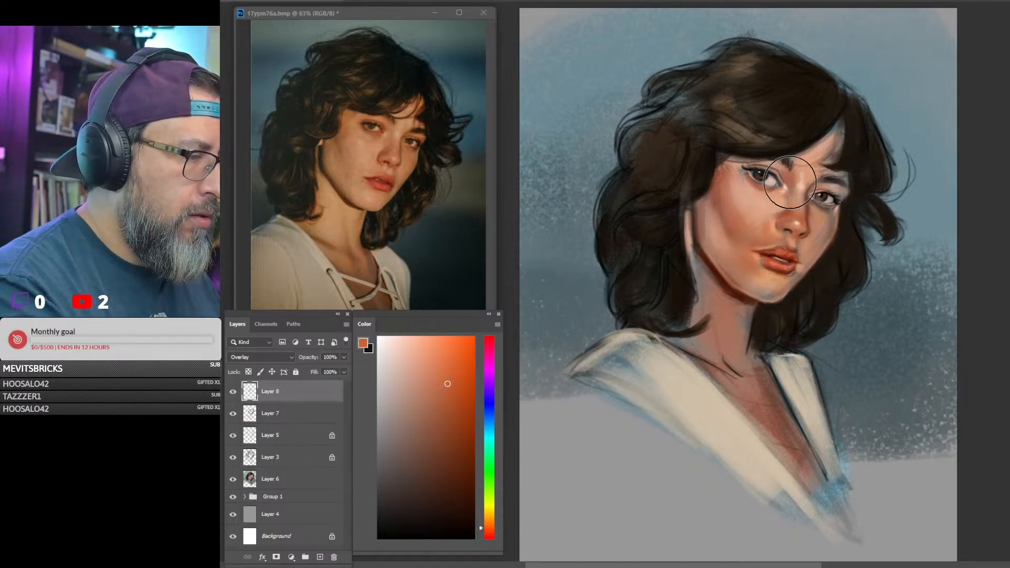
{"action": "key", "text": "bracketright"}
{"action": "key", "text": "bracketright"}
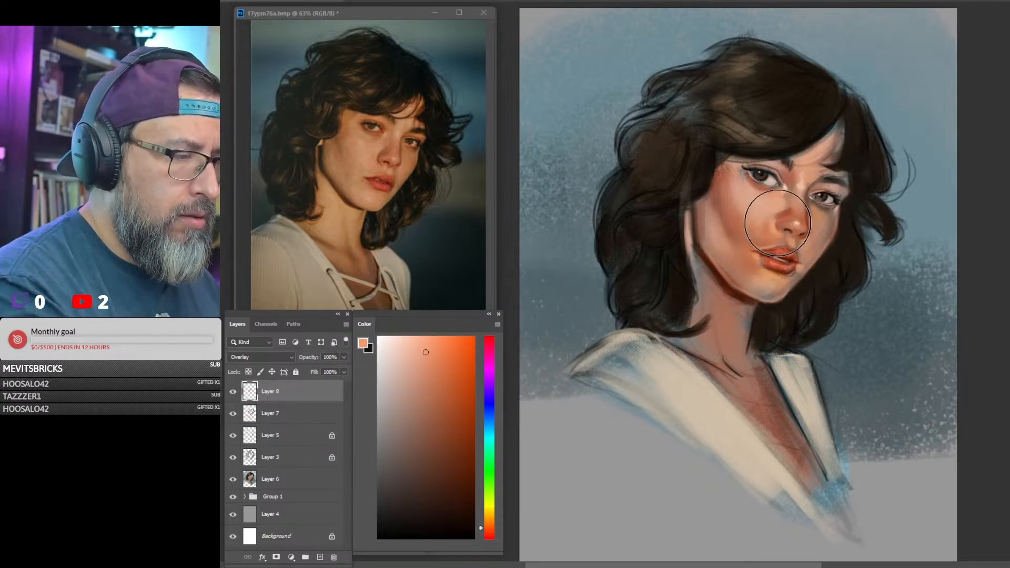
{"action": "left_click_drag", "start_coordinate": [917, 300], "coordinate": [845, 320]}
{"action": "left_click_drag", "start_coordinate": [867, 309], "coordinate": [799, 328]}
{"action": "left_click", "coordinate": [790, 298]}
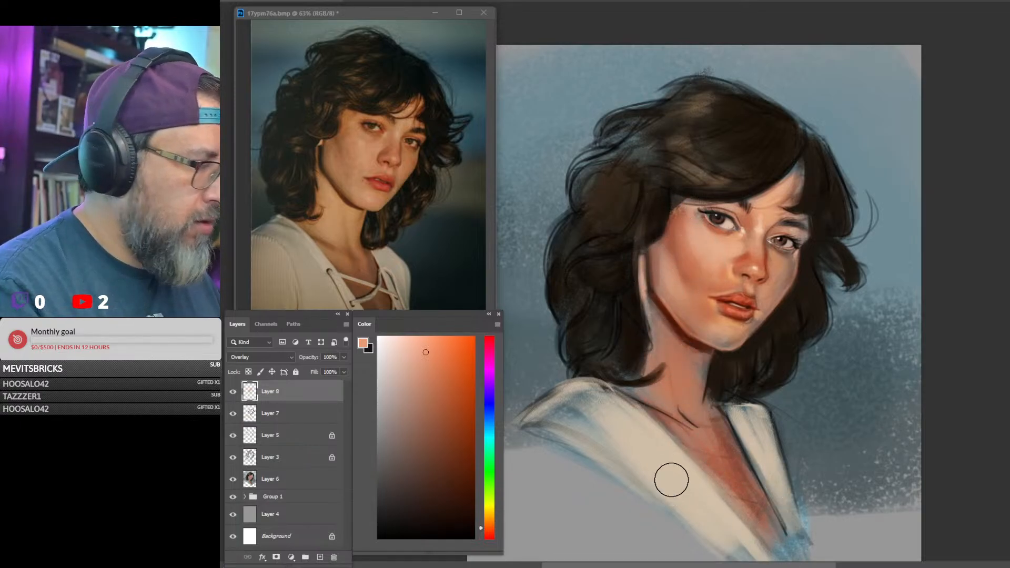
Shift the colour to a light yellow-orange, brighten the neck with it, and touch up the lips with a much smaller brush.
{"action": "left_click_drag", "start_coordinate": [490, 528], "coordinate": [489, 521]}
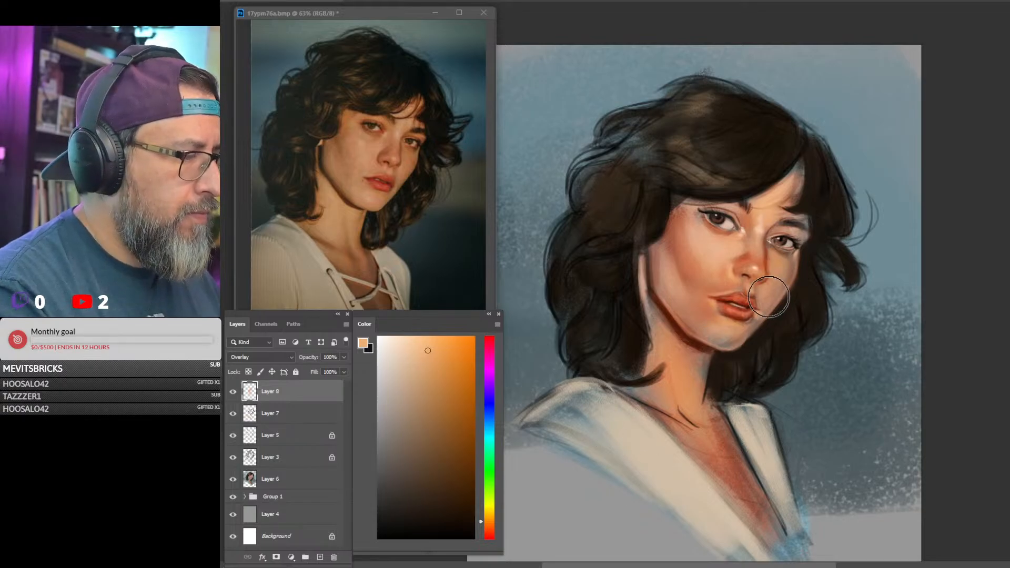
{"action": "key", "text": "["}
{"action": "key", "text": "["}
{"action": "key", "text": "["}
{"action": "key", "text": "["}
{"action": "key", "text": "["}
{"action": "key", "text": "["}
{"action": "left_click_drag", "start_coordinate": [734, 311], "coordinate": [734, 307]}
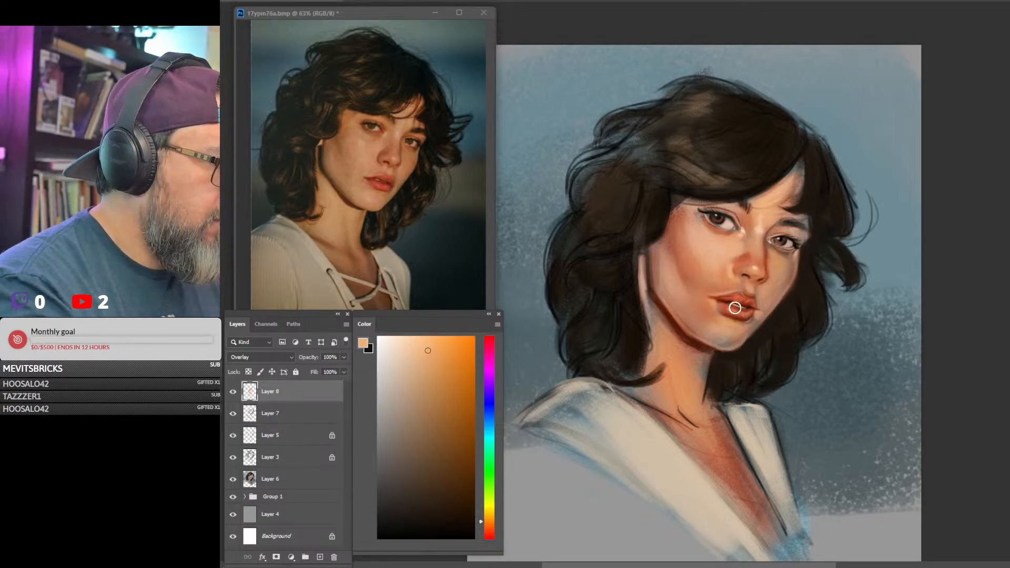
{"action": "key", "text": "]"}
{"action": "key", "text": "]"}
{"action": "key", "text": "]"}
{"action": "key", "text": "]"}
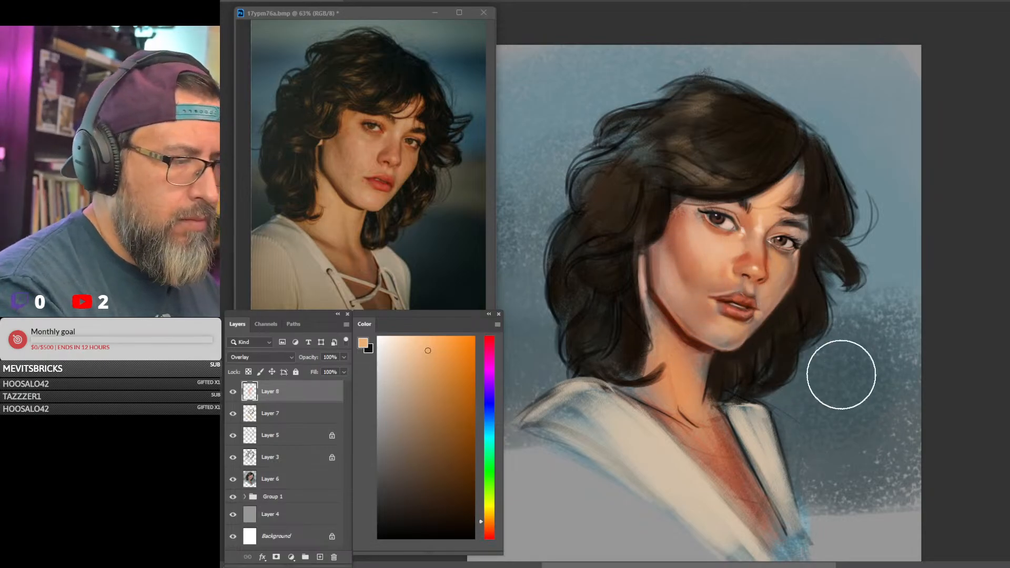
Pick a dark orange-brown and glaze warmth over the hair with an enlarged soft brush on the Overlay layer.
{"action": "key", "text": "["}
{"action": "key", "text": "["}
{"action": "key", "text": "["}
{"action": "key", "text": "["}
{"action": "key", "text": "["}
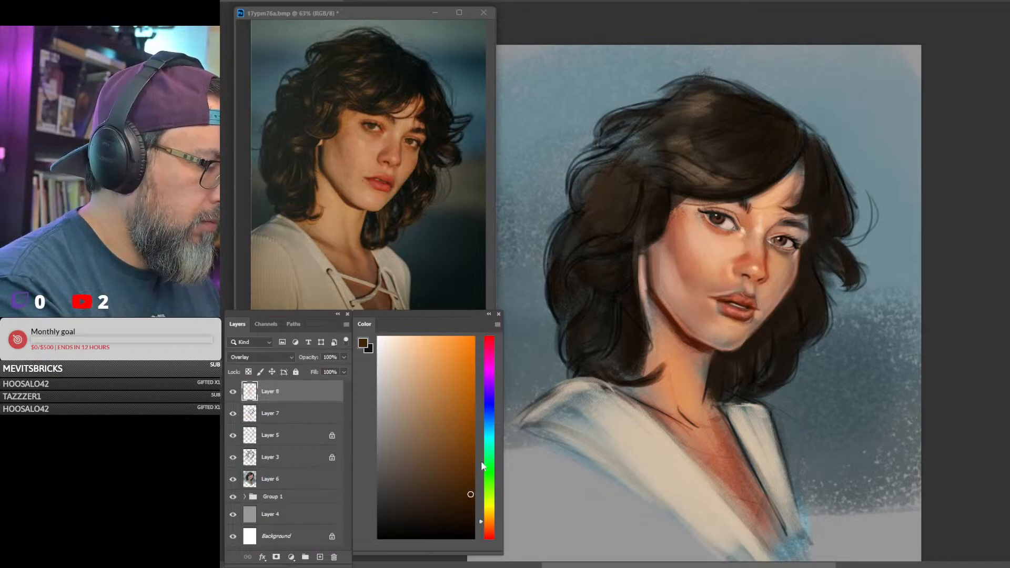
{"action": "key", "text": "]"}
{"action": "key", "text": "]"}
{"action": "key", "text": "]"}
{"action": "key", "text": "]"}
{"action": "key", "text": "]"}
{"action": "key", "text": "]"}
{"action": "key", "text": "]"}
{"action": "key", "text": "]"}
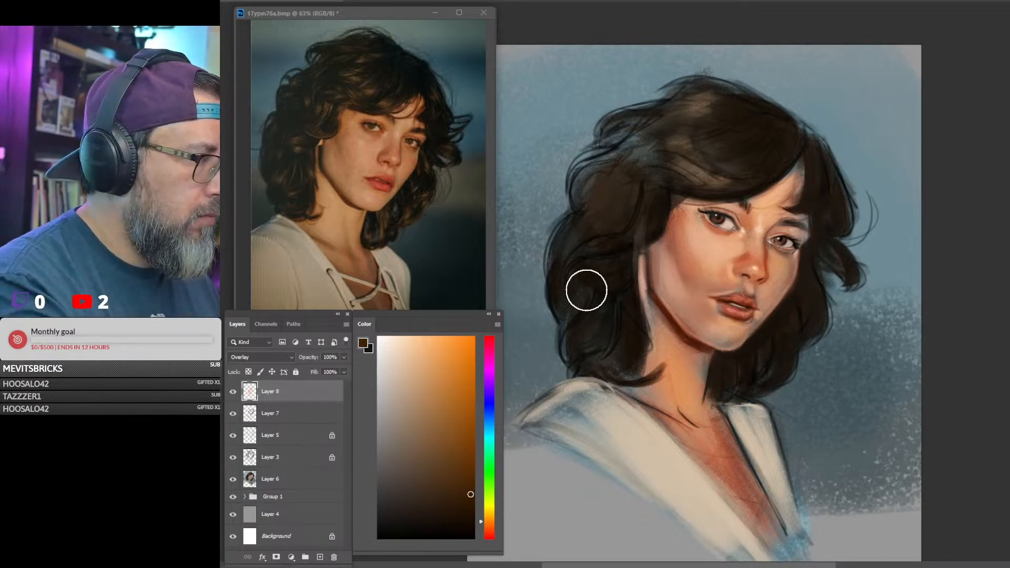
{"action": "key", "text": "["}
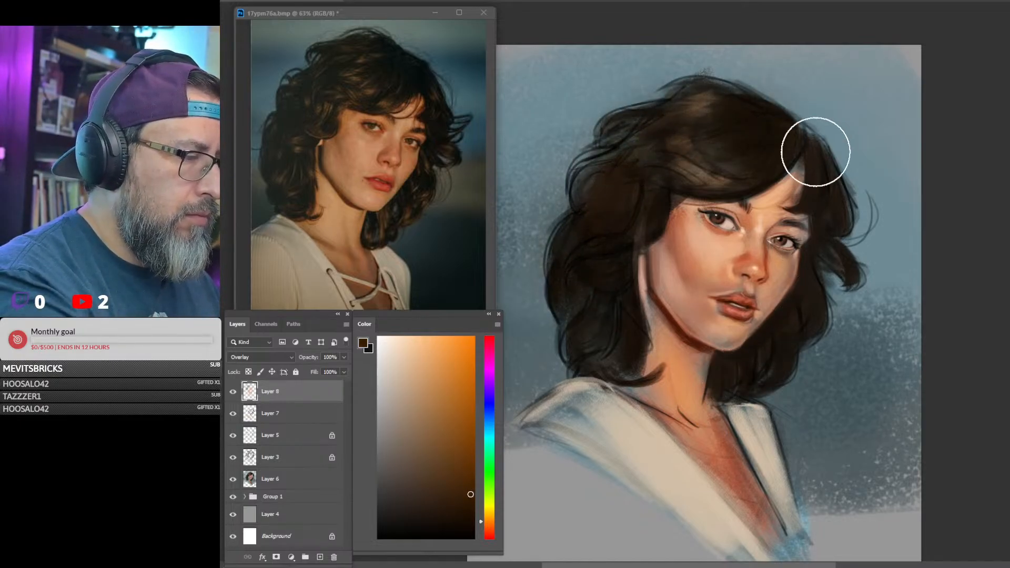
Shift the colour to a medium sky blue and glaze it over the upper background with a very large soft brush.
{"action": "key", "text": "["}
{"action": "key", "text": "["}
{"action": "key", "text": "["}
{"action": "key", "text": "["}
{"action": "left_click", "coordinate": [489, 423]}
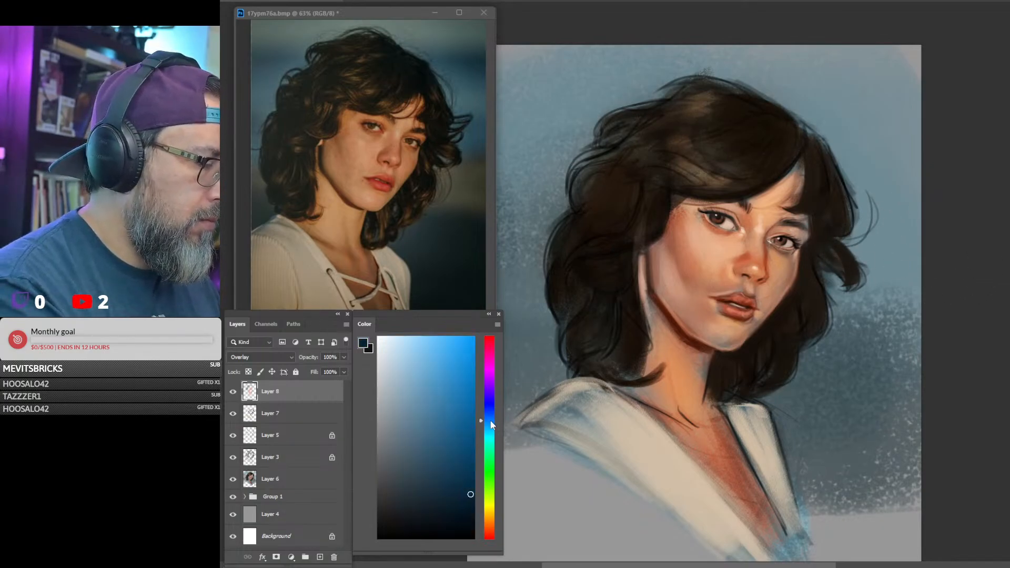
{"action": "key", "text": "]"}
{"action": "key", "text": "]"}
{"action": "key", "text": "]"}
{"action": "key", "text": "]"}
{"action": "key", "text": "]"}
{"action": "key", "text": "]"}
{"action": "key", "text": "]"}
{"action": "key", "text": "]"}
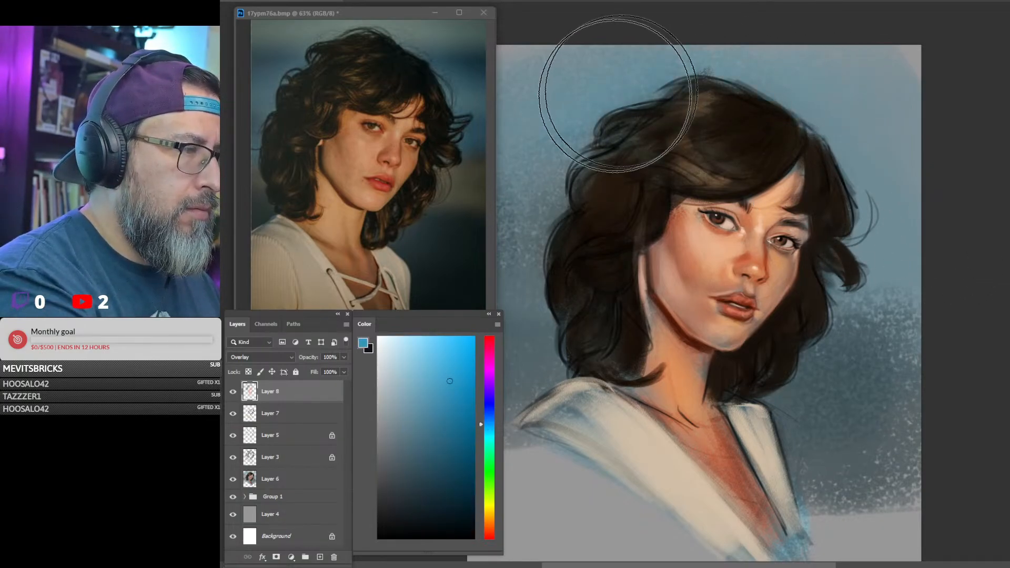
{"action": "key", "text": "["}
{"action": "key", "text": "["}
{"action": "key", "text": "["}
{"action": "key", "text": "["}
{"action": "key", "text": "["}
{"action": "key", "text": "["}
{"action": "key", "text": "["}
{"action": "key", "text": "["}
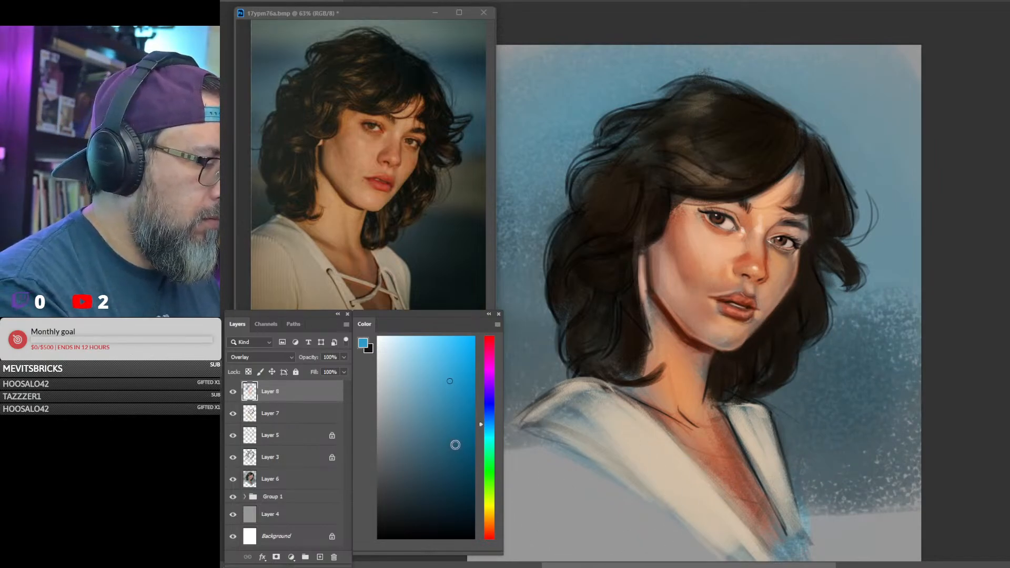
Pick a saturated red-orange and glaze it over the lips with a small brush.
{"action": "mouse_move", "coordinate": [891, 276]}
{"action": "left_mouse_down"}
{"action": "mouse_move", "coordinate": [863, 283]}
{"action": "mouse_move", "coordinate": [860, 275]}
{"action": "left_mouse_up"}
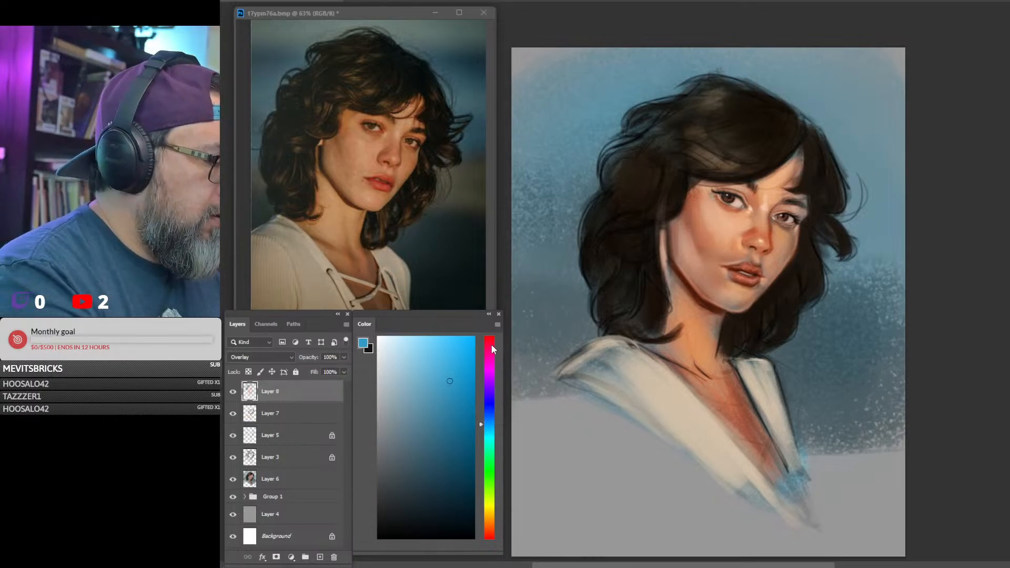
{"action": "left_click", "coordinate": [487, 520]}
{"action": "left_click", "coordinate": [486, 533]}
{"action": "left_click", "coordinate": [463, 364]}
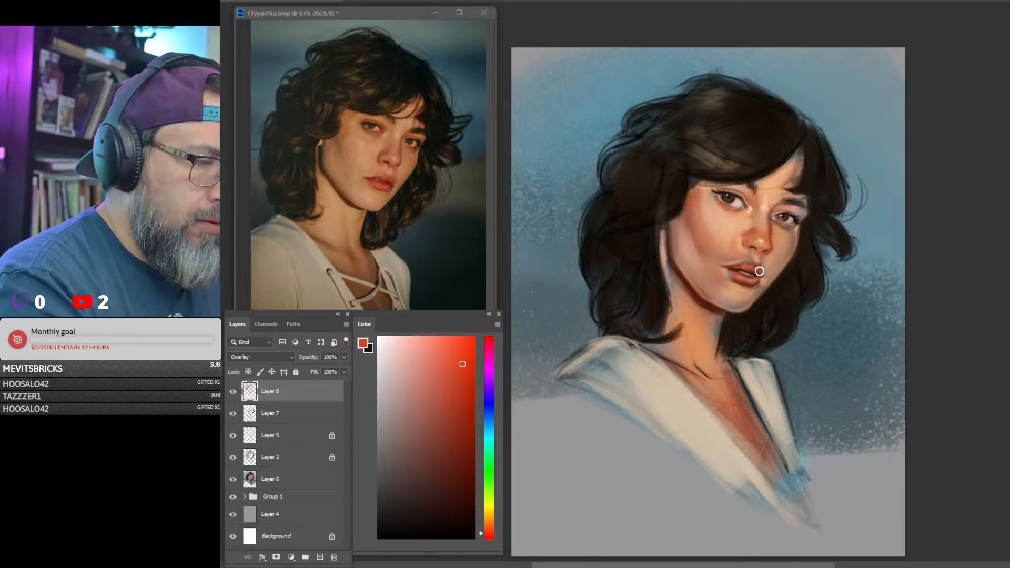
{"action": "left_click_drag", "start_coordinate": [753, 269], "coordinate": [732, 271]}
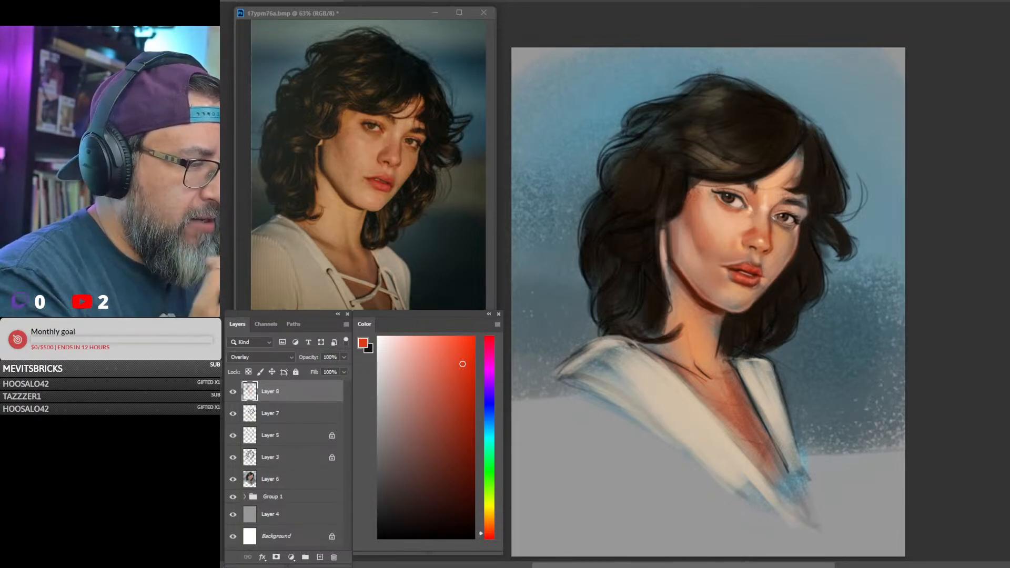
Stamp all visible layers into a new top layer and open it in the Liquify filter.
{"action": "key", "text": "ctrl+shift+alt+e"}
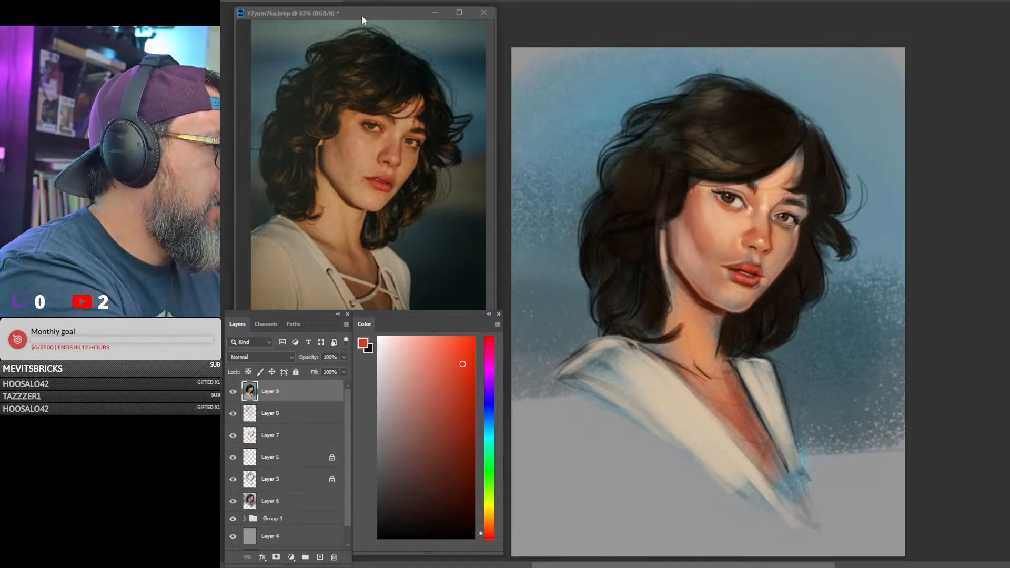
{"action": "left_click", "coordinate": [342, 1]}
{"action": "left_click", "coordinate": [378, 58]}
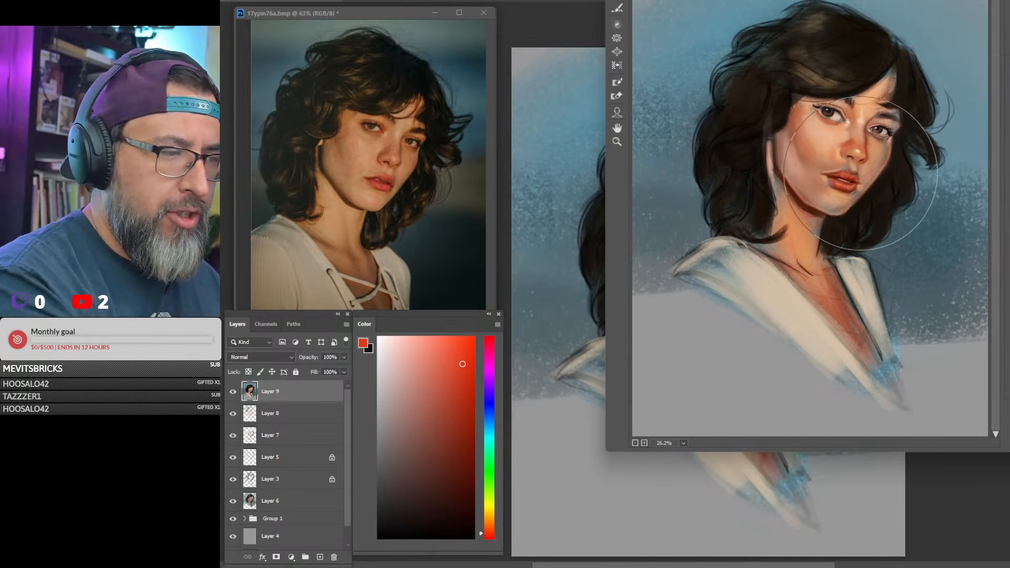
Make the lips slightly fuller with the Bloat tool, adjusting its brush size to fit the mouth.
{"action": "left_click", "coordinate": [617, 51]}
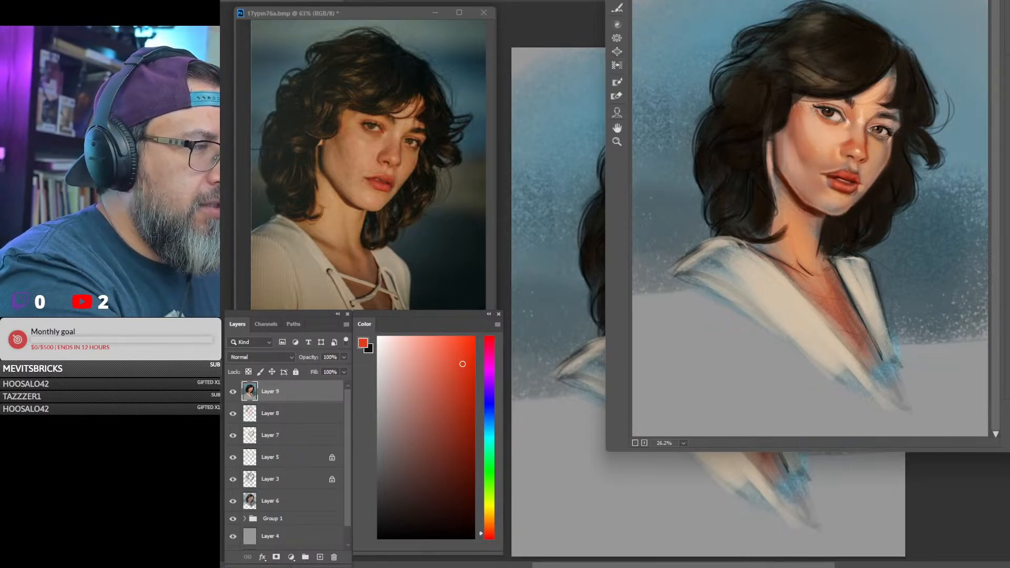
{"action": "key", "text": "bracketright"}
{"action": "key", "text": "bracketright"}
{"action": "key", "text": "bracketright"}
{"action": "key", "text": "bracketleft"}
{"action": "key", "text": "bracketleft"}
{"action": "key", "text": "bracketleft"}
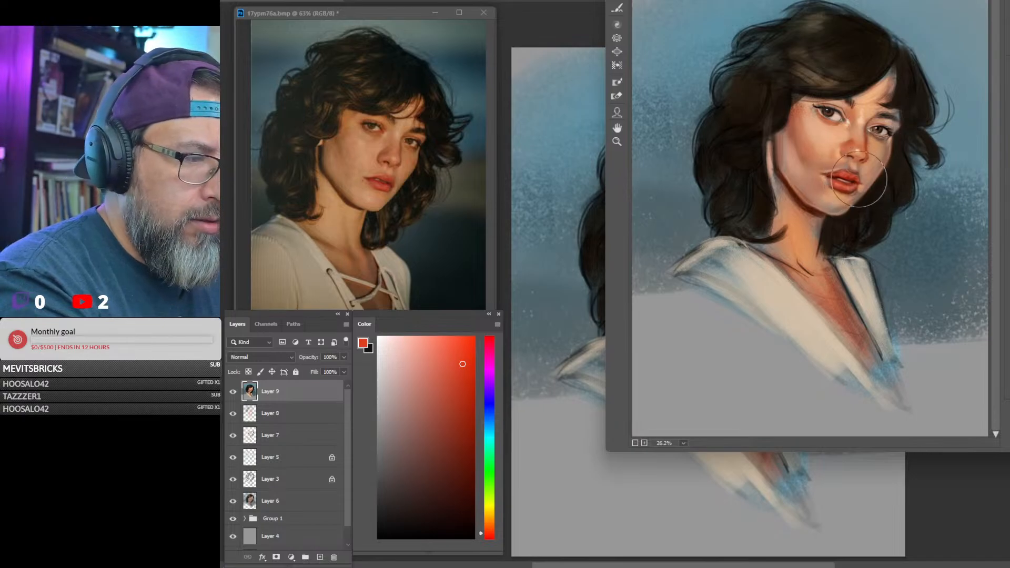
{"action": "key", "text": "bracketleft"}
{"action": "key", "text": "bracketleft"}
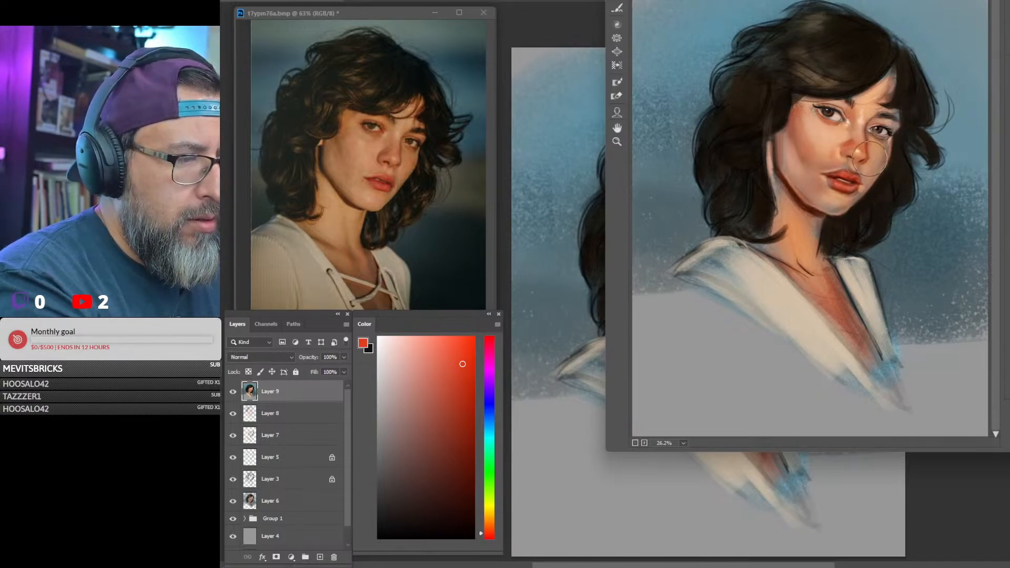
Refine the lower face and near cheek contour in Liquify with resized brushes and apply the filter.
{"action": "key", "text": "bracketright"}
{"action": "key", "text": "bracketright"}
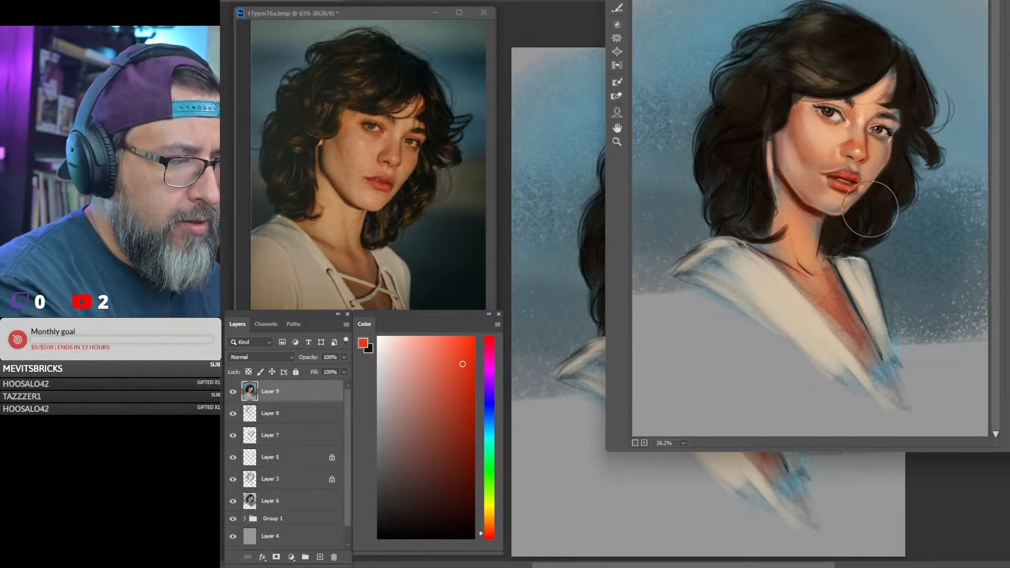
{"action": "key", "text": "bracketright"}
{"action": "key", "text": "bracketright"}
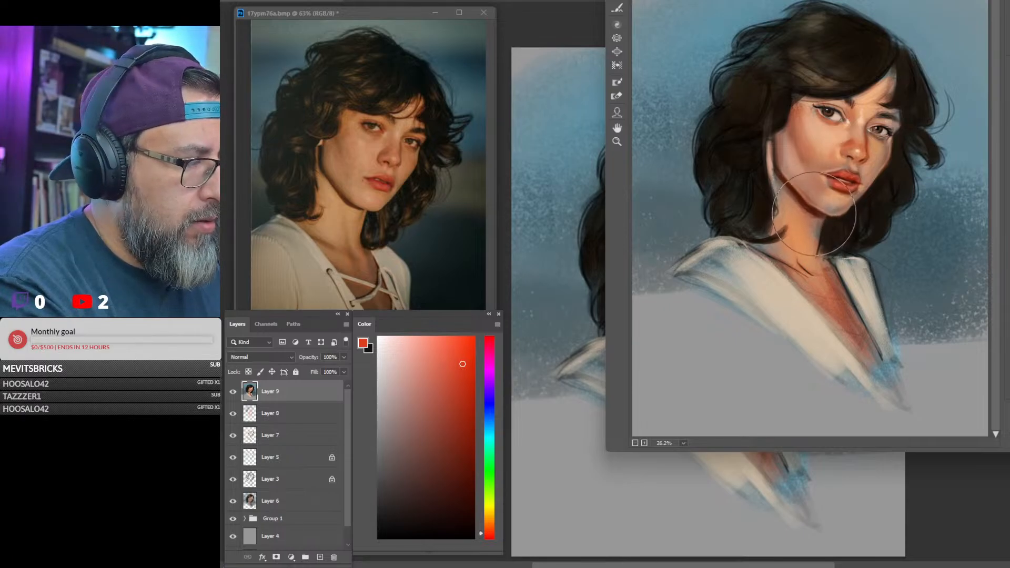
{"action": "key", "text": "bracketleft"}
{"action": "left_click_drag", "start_coordinate": [778, 167], "coordinate": [776, 163]}
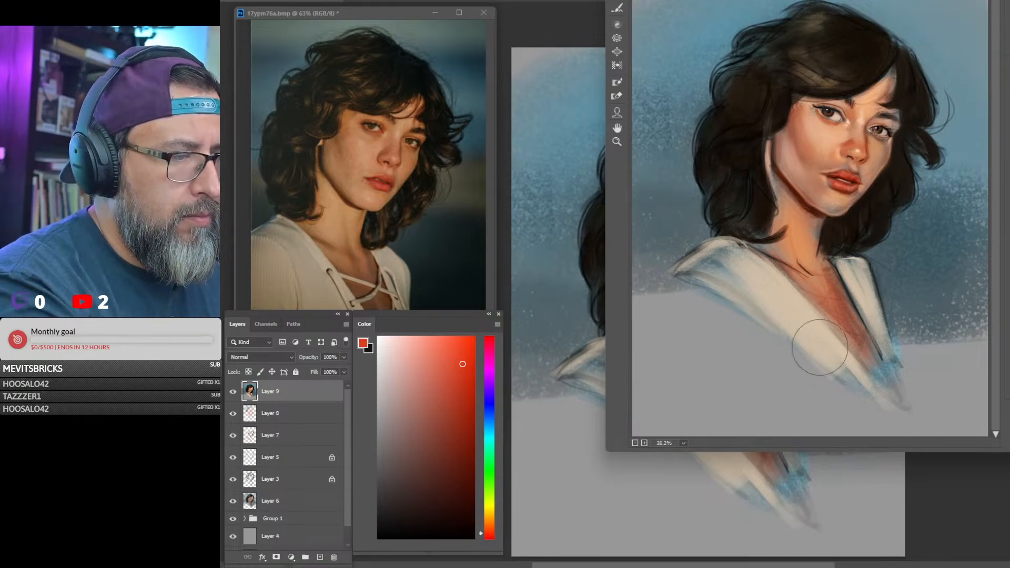
{"action": "key", "text": "Return"}
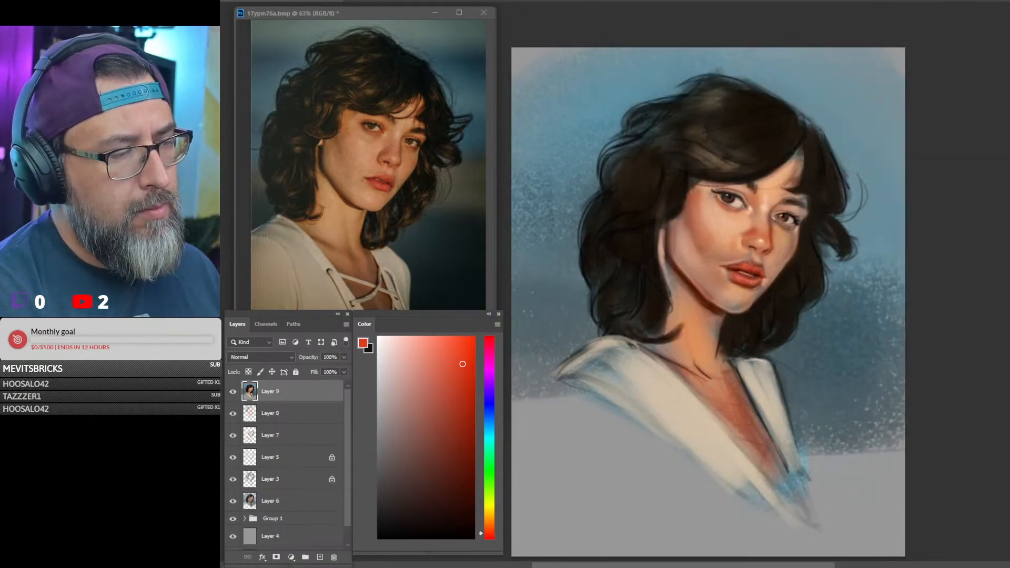
Choose the kyle soft graphite stick 75 brush, sample the blouse's cream and paint over the bluish areas along its front.
{"action": "key", "text": "ctrl+shift+h"}
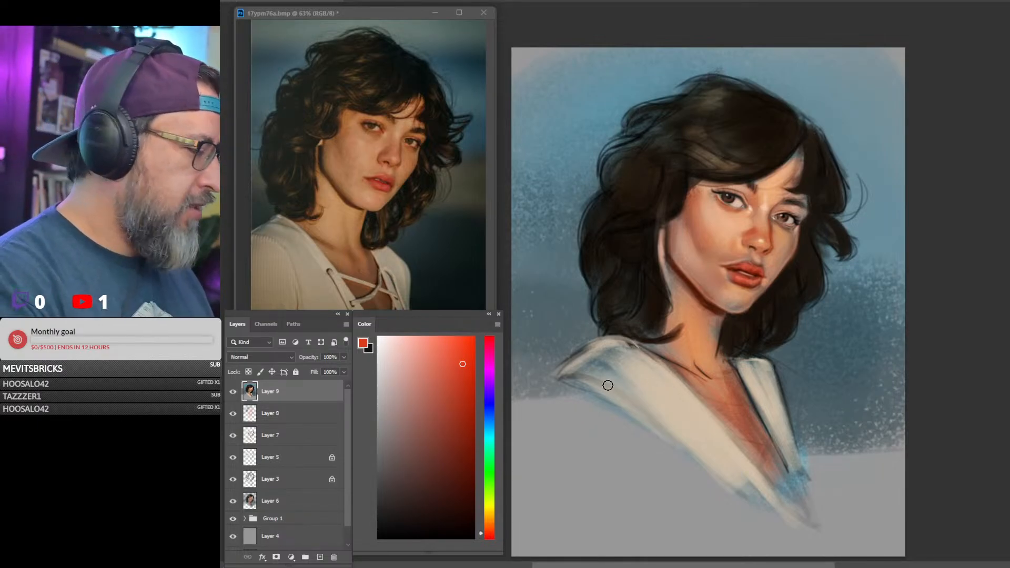
{"action": "right_click", "coordinate": [618, 371]}
{"action": "left_click", "coordinate": [812, 460]}
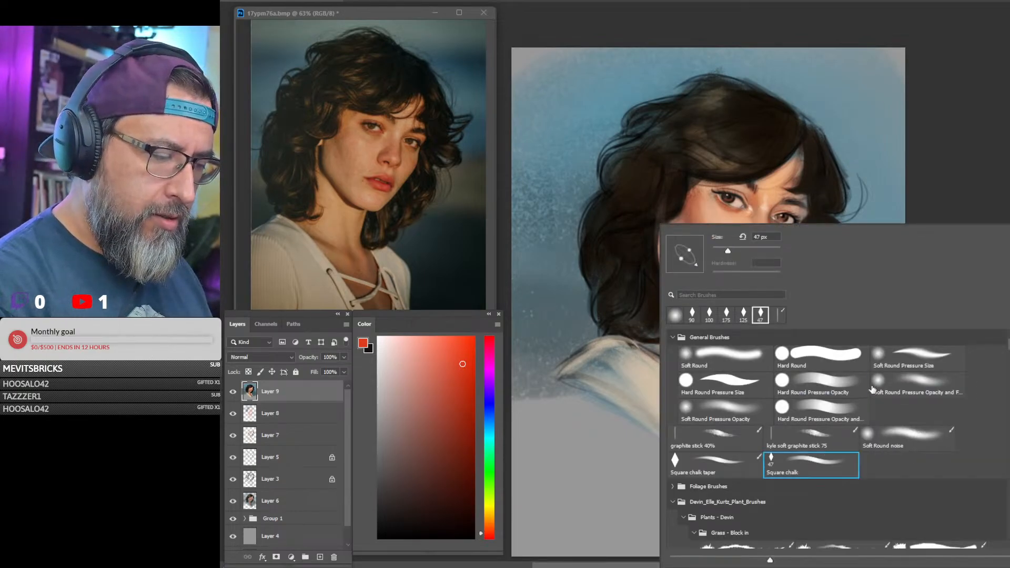
{"action": "left_click", "coordinate": [737, 456]}
{"action": "left_click", "coordinate": [808, 439]}
{"action": "left_click", "coordinate": [936, 205]}
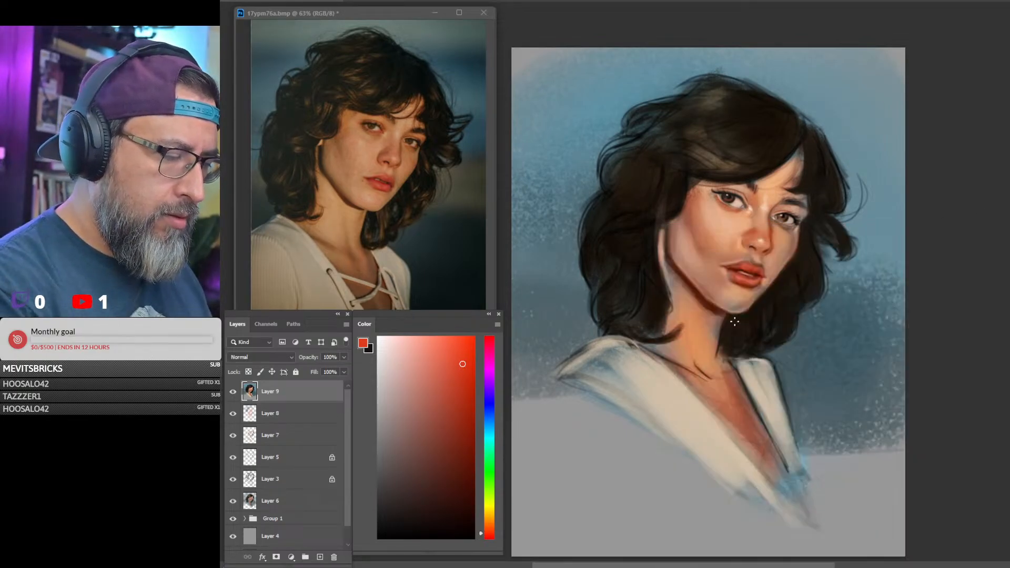
{"action": "left_click", "coordinate": [649, 376], "text": "alt"}
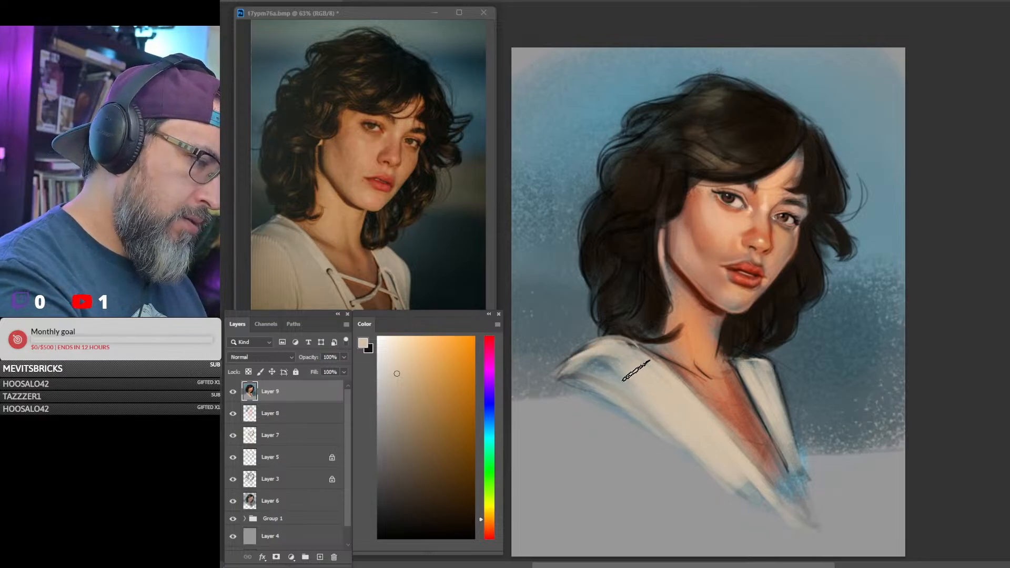
{"action": "left_click_drag", "start_coordinate": [632, 411], "coordinate": [697, 457]}
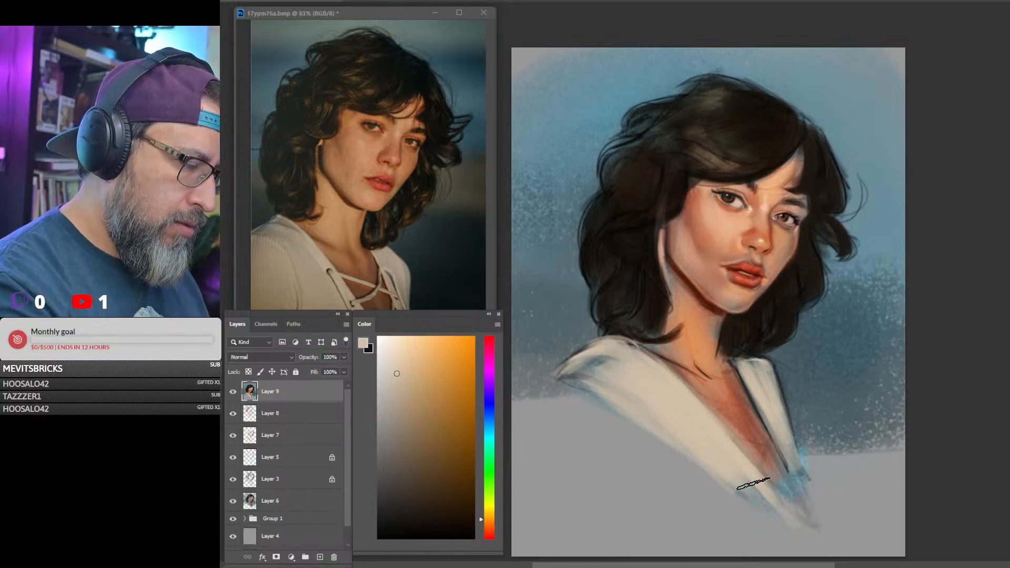
{"action": "left_click_drag", "start_coordinate": [680, 417], "coordinate": [765, 495]}
{"action": "left_click_drag", "start_coordinate": [713, 450], "coordinate": [797, 532]}
Sample the peach-orange of the neck and paint over the reddish skin in the blouse's V-neck opening.
{"action": "left_click", "coordinate": [707, 361], "text": "alt"}
{"action": "left_click_drag", "start_coordinate": [725, 406], "coordinate": [759, 456]}
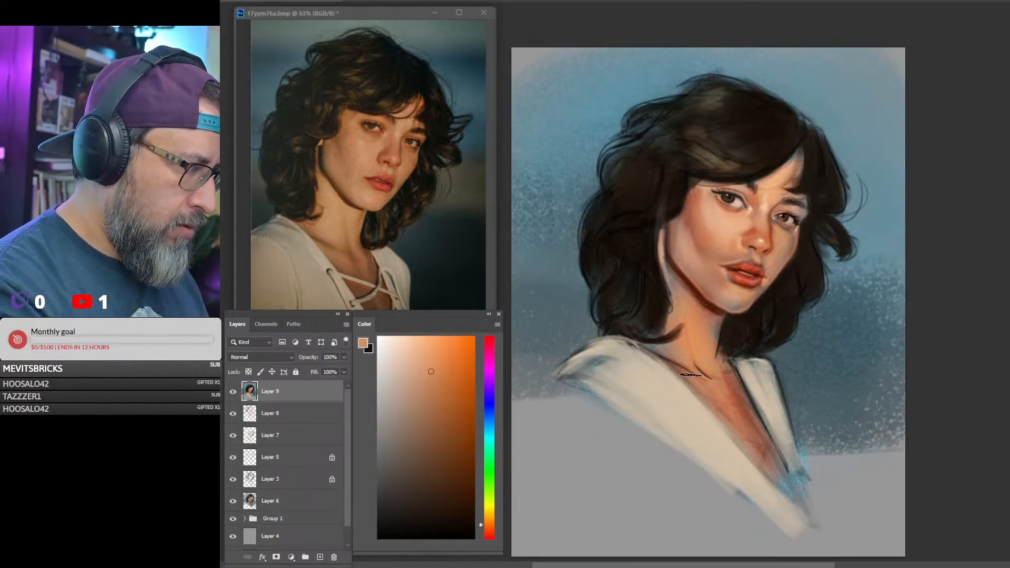
{"action": "left_click_drag", "start_coordinate": [697, 383], "coordinate": [766, 487]}
{"action": "left_click_drag", "start_coordinate": [721, 432], "coordinate": [765, 485]}
{"action": "left_click_drag", "start_coordinate": [726, 404], "coordinate": [767, 464]}
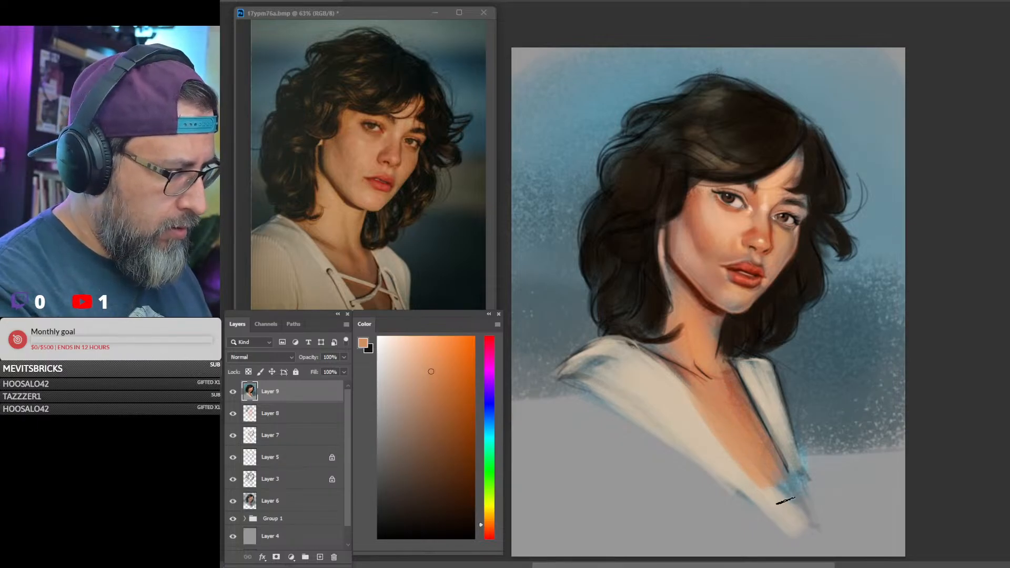
Sample the blouse's cream, paint crisscross laces across the neckline and cover the blue patch at its lower tip.
{"action": "left_click", "coordinate": [759, 365], "text": "alt"}
{"action": "mouse_move", "coordinate": [679, 399]}
{"action": "left_mouse_down"}
{"action": "mouse_move", "coordinate": [782, 450]}
{"action": "mouse_move", "coordinate": [798, 468]}
{"action": "left_mouse_up"}
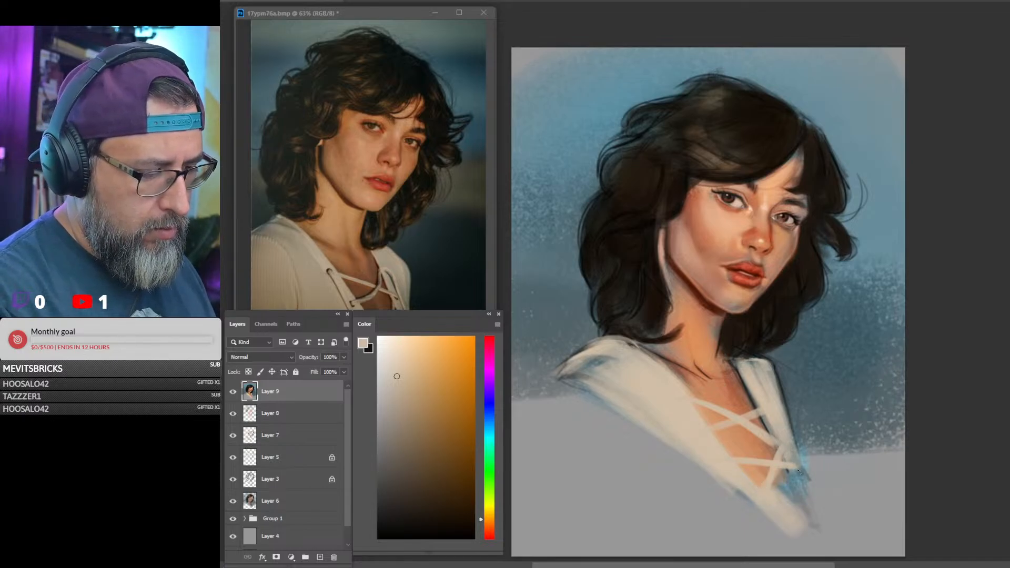
{"action": "mouse_move", "coordinate": [784, 473]}
{"action": "left_mouse_down"}
{"action": "mouse_move", "coordinate": [798, 521]}
{"action": "mouse_move", "coordinate": [793, 493]}
{"action": "left_mouse_up"}
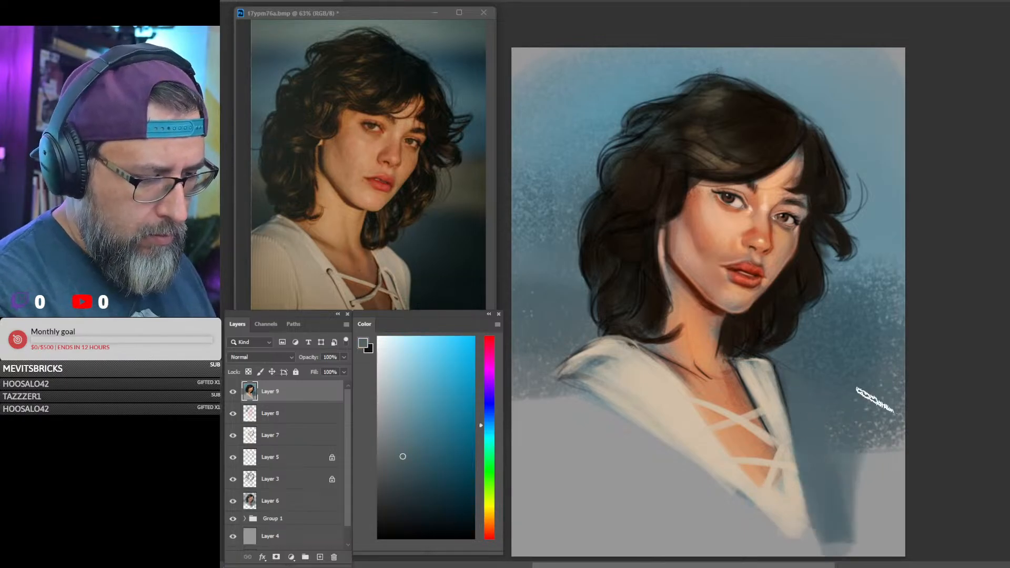
Cover the bare grey area below the blouse with muted grey-blue and solidify the near shoulder in cream.
{"action": "mouse_move", "coordinate": [557, 403]}
{"action": "left_mouse_down"}
{"action": "mouse_move", "coordinate": [604, 424]}
{"action": "mouse_move", "coordinate": [541, 384]}
{"action": "mouse_move", "coordinate": [532, 357]}
{"action": "mouse_move", "coordinate": [566, 452]}
{"action": "mouse_move", "coordinate": [736, 531]}
{"action": "mouse_move", "coordinate": [804, 547]}
{"action": "left_mouse_up"}
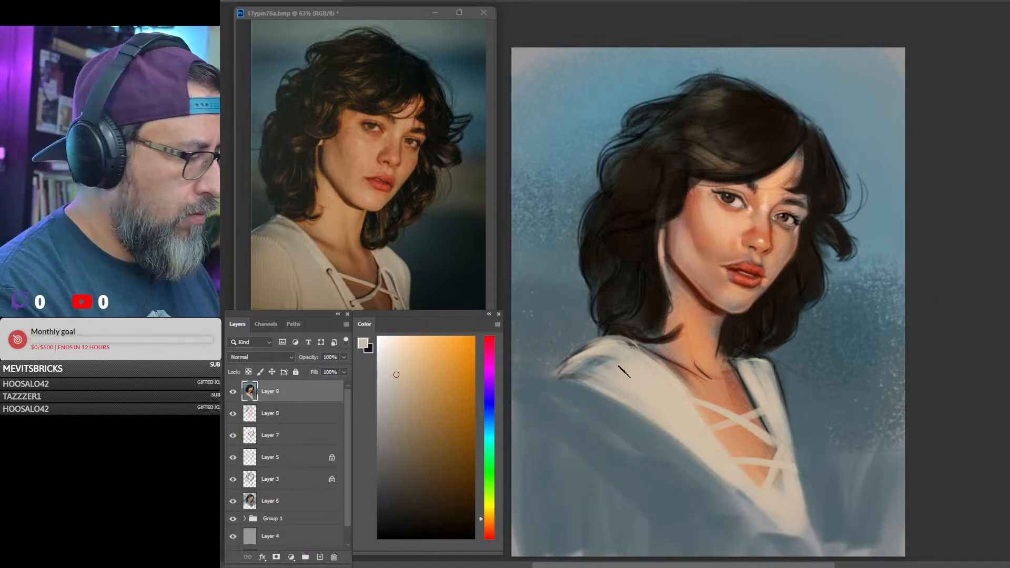
{"action": "mouse_move", "coordinate": [624, 371]}
{"action": "left_mouse_down"}
{"action": "mouse_move", "coordinate": [551, 377]}
{"action": "mouse_move", "coordinate": [605, 362]}
{"action": "mouse_move", "coordinate": [584, 383]}
{"action": "mouse_move", "coordinate": [607, 391]}
{"action": "mouse_move", "coordinate": [558, 400]}
{"action": "mouse_move", "coordinate": [615, 398]}
{"action": "mouse_move", "coordinate": [622, 380]}
{"action": "mouse_move", "coordinate": [557, 387]}
{"action": "left_mouse_up"}
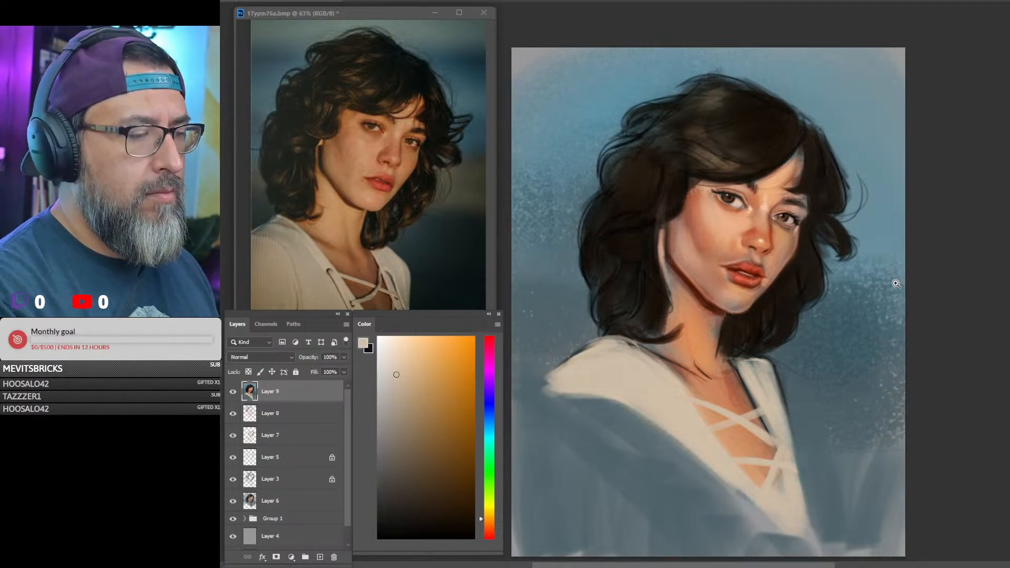
Paint small grey-blue background gaps between the curls on both sides of the hair.
{"action": "mouse_move", "coordinate": [896, 284]}
{"action": "left_mouse_down"}
{"action": "mouse_move", "coordinate": [836, 287]}
{"action": "mouse_move", "coordinate": [901, 296]}
{"action": "left_mouse_up"}
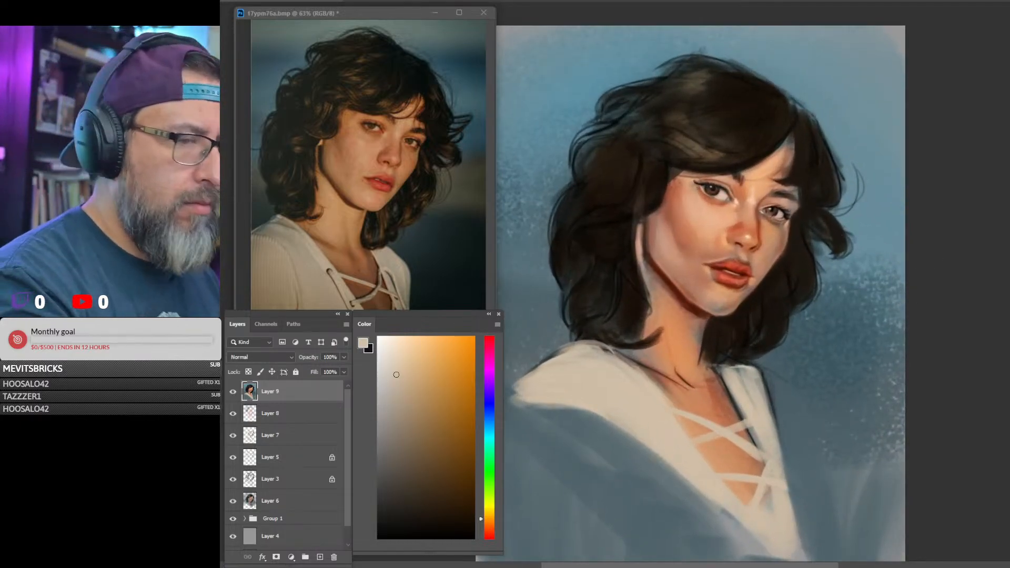
{"action": "left_click_drag", "start_coordinate": [798, 206], "coordinate": [901, 185]}
{"action": "left_click_drag", "start_coordinate": [777, 175], "coordinate": [837, 174]}
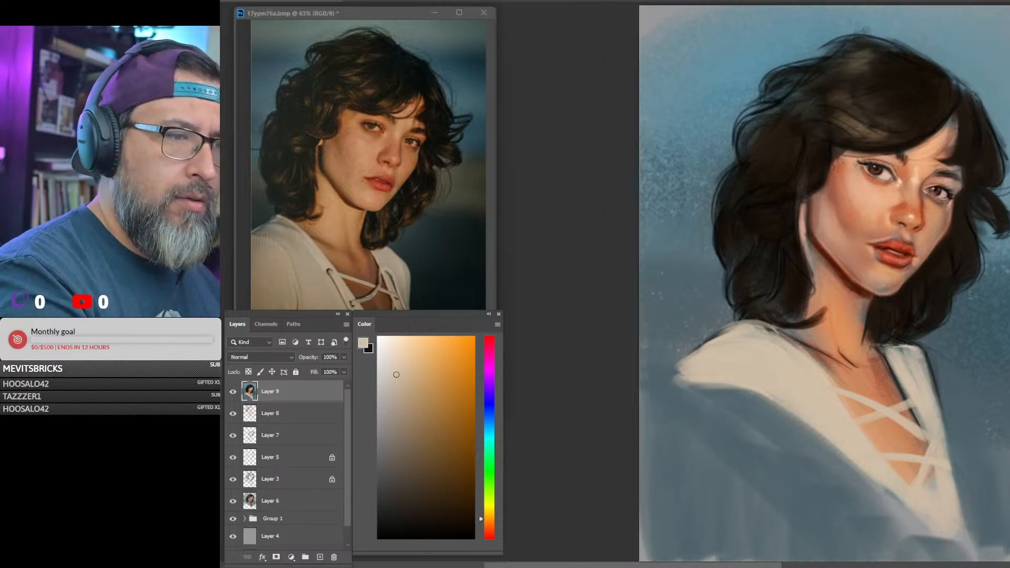
{"action": "mouse_move", "coordinate": [973, 226]}
{"action": "left_mouse_down"}
{"action": "mouse_move", "coordinate": [1002, 231]}
{"action": "mouse_move", "coordinate": [936, 271]}
{"action": "left_mouse_up"}
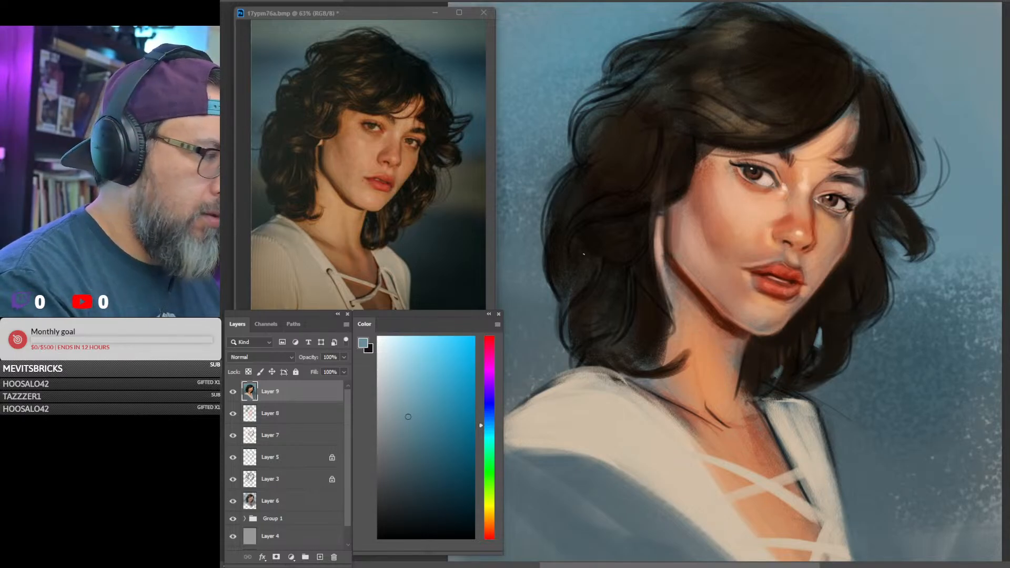
{"action": "left_click_drag", "start_coordinate": [603, 337], "coordinate": [603, 343]}
{"action": "left_click_drag", "start_coordinate": [568, 189], "coordinate": [563, 197]}
{"action": "left_click_drag", "start_coordinate": [602, 119], "coordinate": [597, 138]}
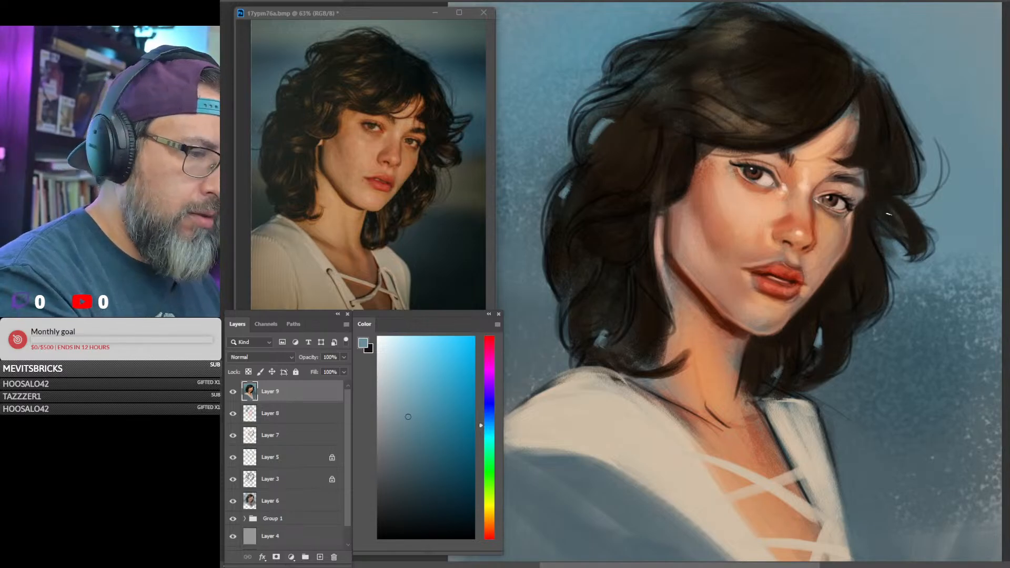
{"action": "mouse_move", "coordinate": [873, 265]}
{"action": "left_mouse_down"}
{"action": "mouse_move", "coordinate": [870, 290]}
{"action": "mouse_move", "coordinate": [870, 267]}
{"action": "left_mouse_up"}
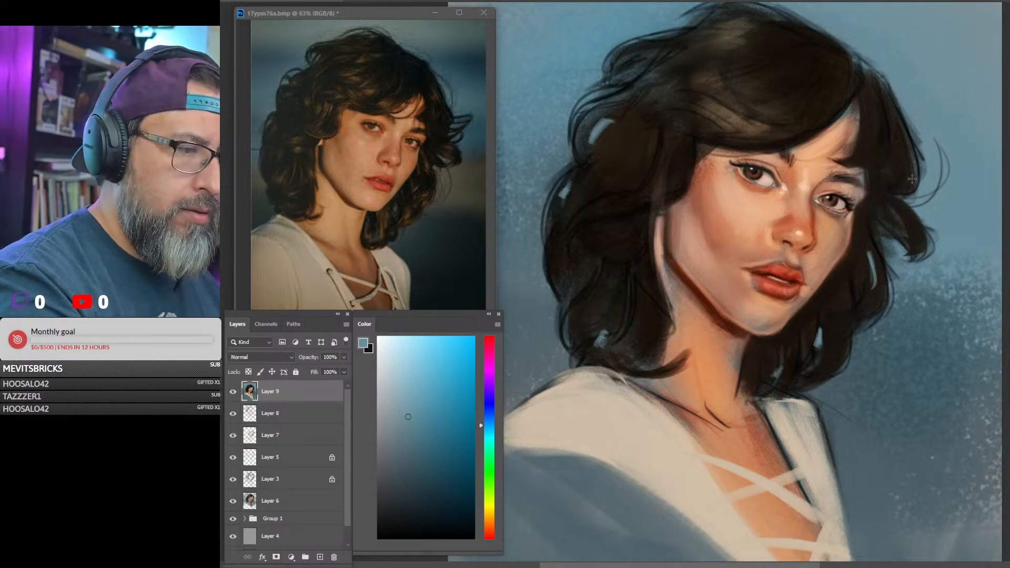
Sample the dark hair color and paint thin curved flyaway strands along the crown and far side of the hair.
{"action": "left_click", "coordinate": [904, 145], "text": "alt"}
{"action": "mouse_move", "coordinate": [930, 152]}
{"action": "left_mouse_down"}
{"action": "mouse_move", "coordinate": [945, 184]}
{"action": "mouse_move", "coordinate": [921, 205]}
{"action": "left_mouse_up"}
{"action": "left_click_drag", "start_coordinate": [882, 78], "coordinate": [942, 150]}
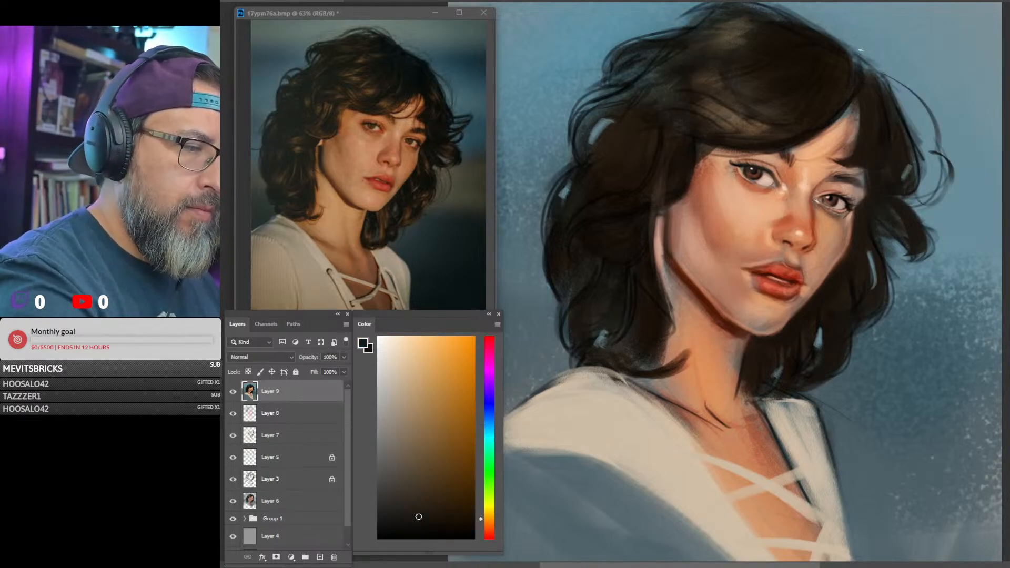
{"action": "left_click_drag", "start_coordinate": [823, 27], "coordinate": [901, 60]}
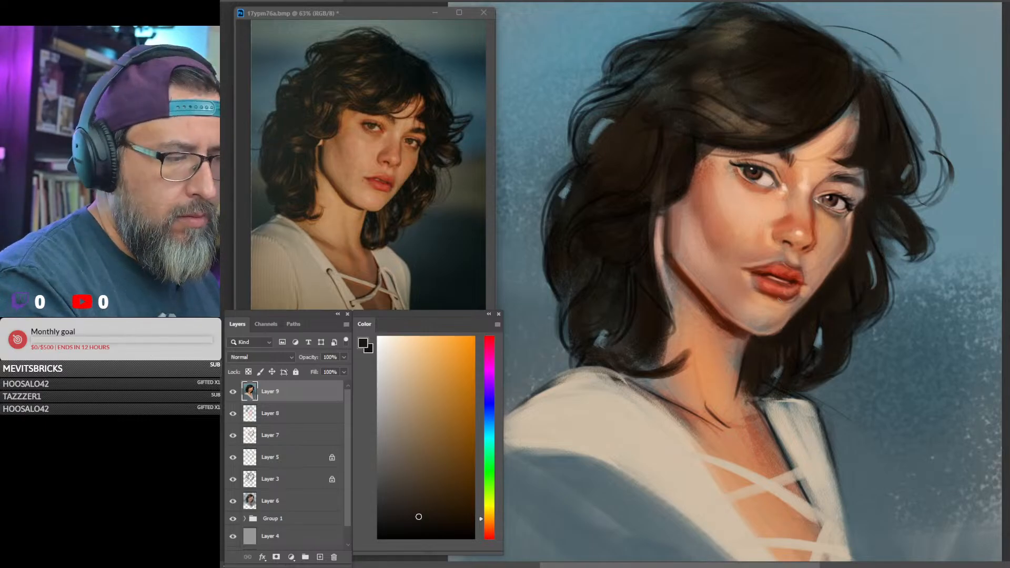
Add a pale cream highlight to the lower lip and refine the upper lip and mouth corner with sampled skin and dark red.
{"action": "left_click", "coordinate": [388, 346]}
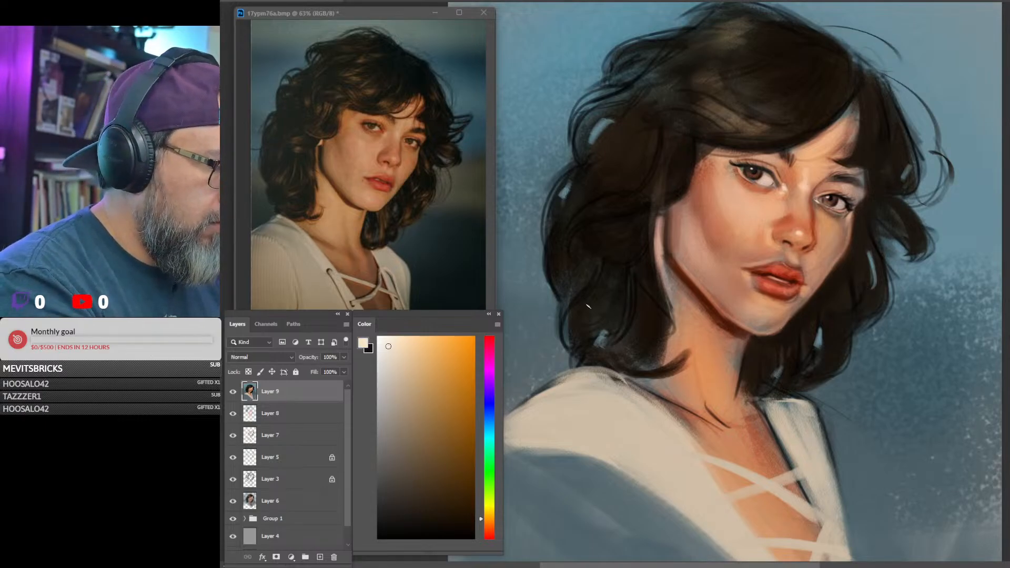
{"action": "left_click_drag", "start_coordinate": [768, 285], "coordinate": [785, 277]}
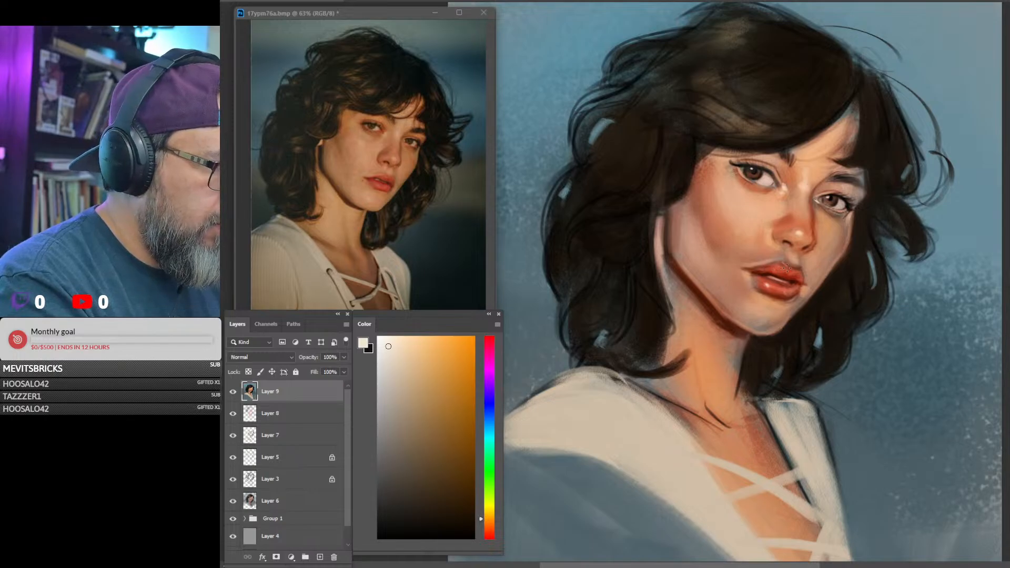
{"action": "left_click", "coordinate": [775, 259], "text": "alt"}
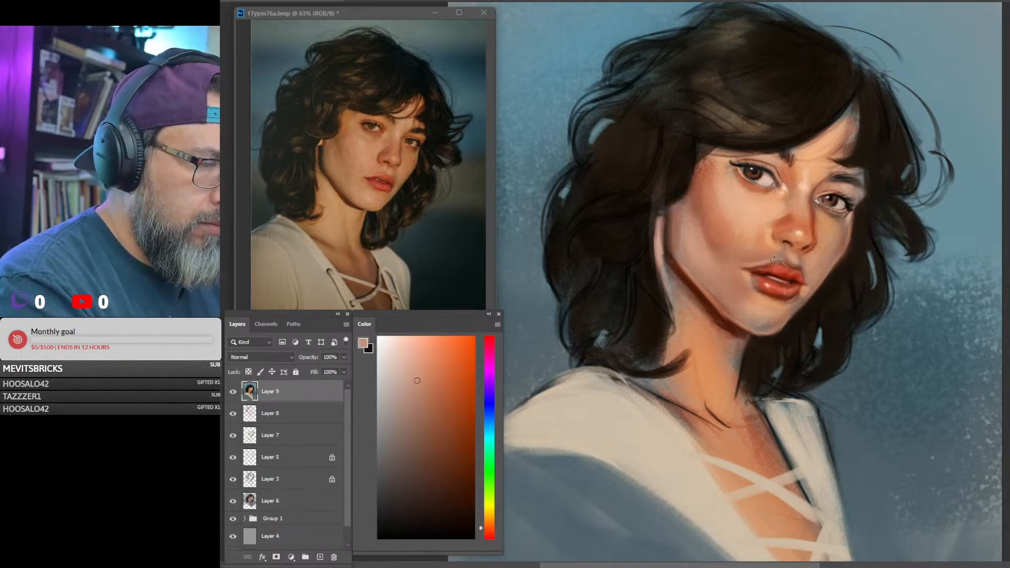
{"action": "left_click", "coordinate": [758, 270], "text": "alt"}
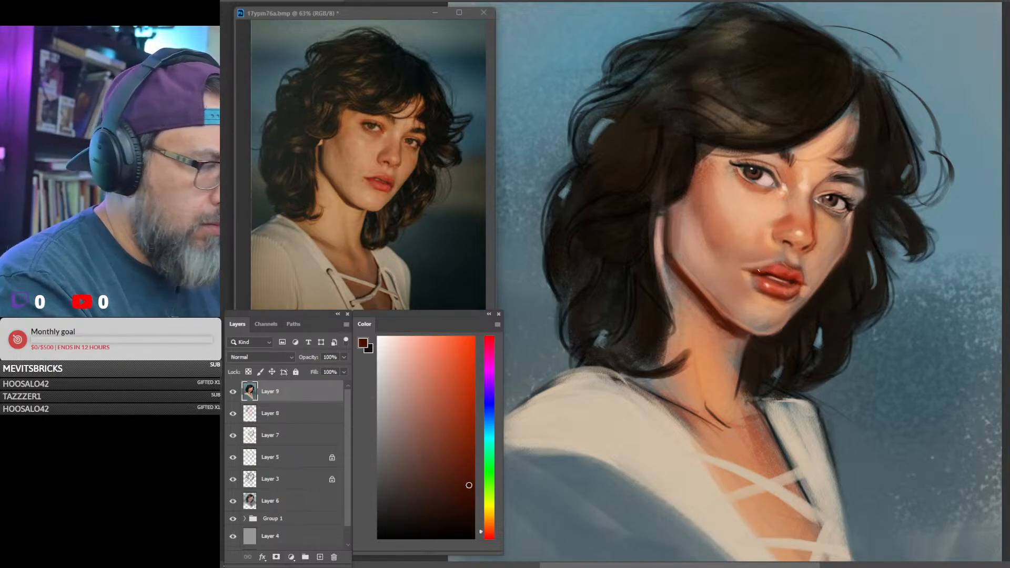
{"action": "left_click_drag", "start_coordinate": [754, 272], "coordinate": [735, 269]}
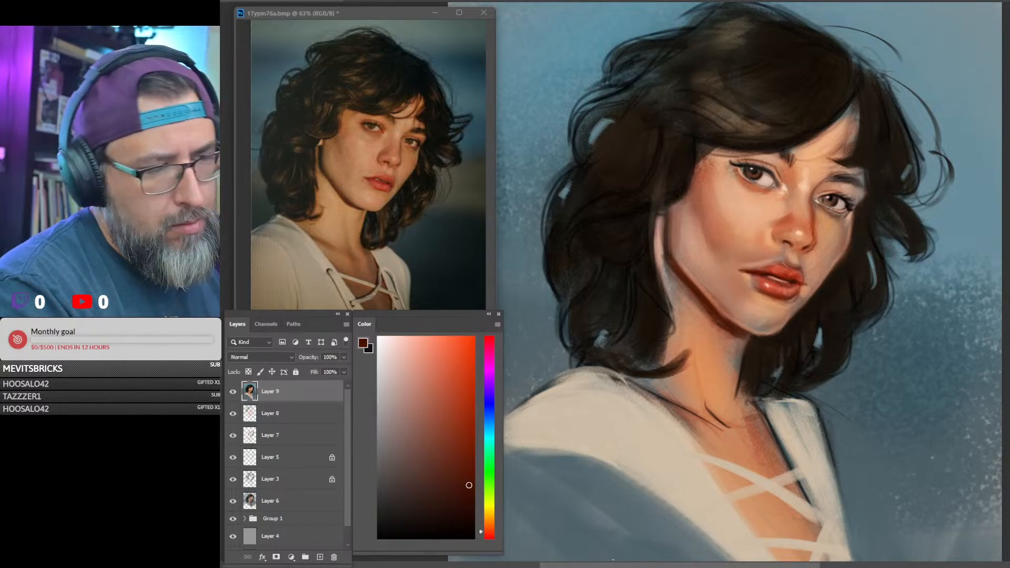
{"action": "mouse_move", "coordinate": [880, 317]}
{"action": "left_mouse_down"}
{"action": "mouse_move", "coordinate": [845, 336]}
{"action": "mouse_move", "coordinate": [880, 322]}
{"action": "left_mouse_up"}
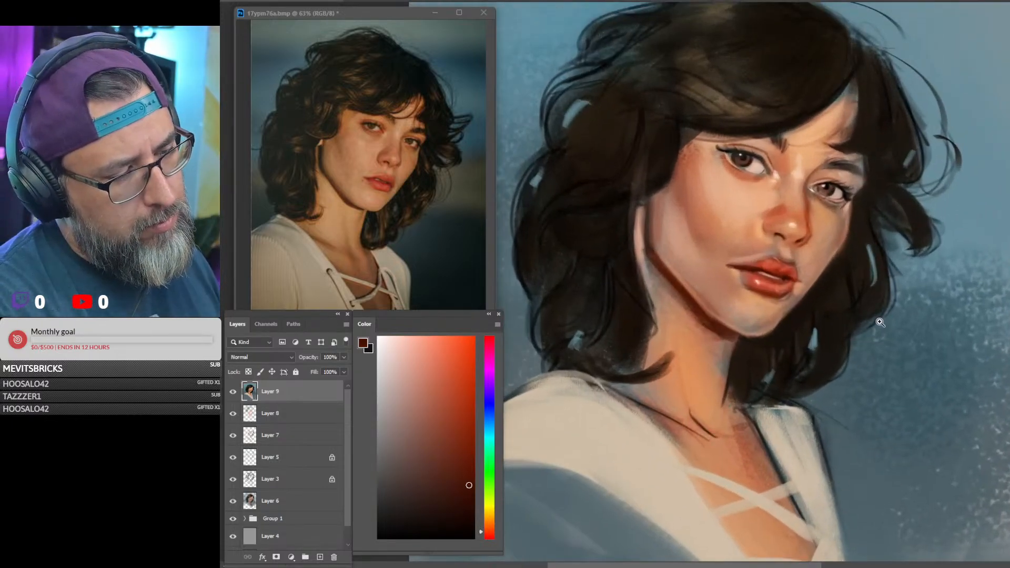
Sample the peach skin, the nose's orange-red and the mouth's dark red to refine the area between nose and upper lip.
{"action": "left_click", "coordinate": [776, 238], "text": "alt"}
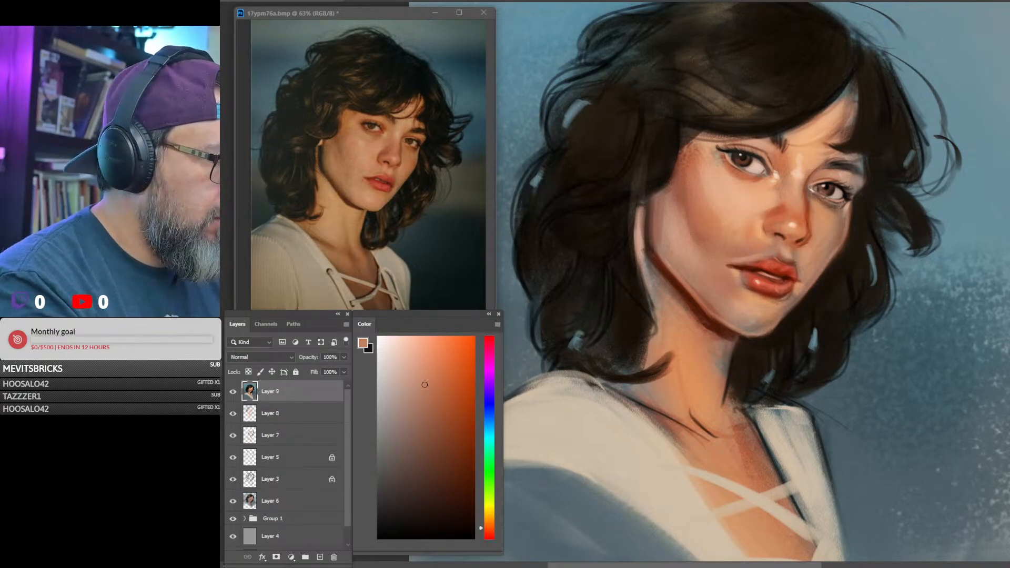
{"action": "left_click", "coordinate": [805, 222], "text": "alt"}
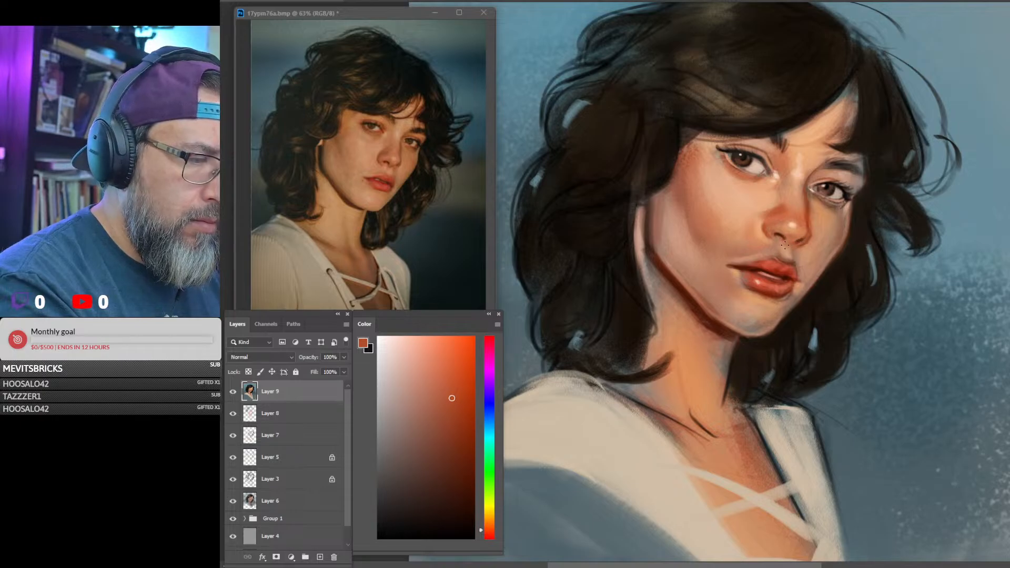
{"action": "left_click", "coordinate": [753, 255], "text": "alt"}
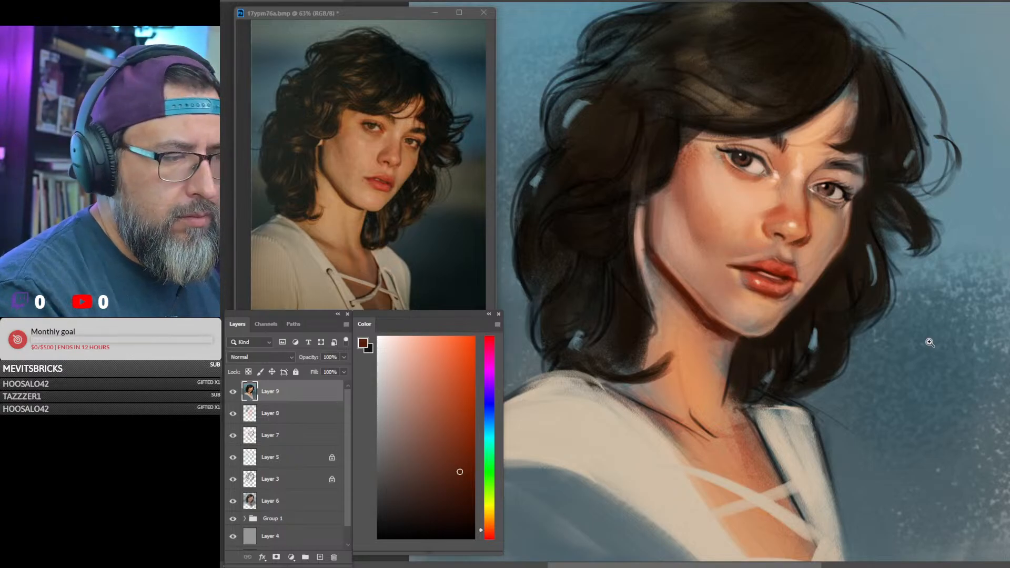
{"action": "mouse_move", "coordinate": [930, 345]}
{"action": "left_mouse_down"}
{"action": "mouse_move", "coordinate": [888, 362]}
{"action": "mouse_move", "coordinate": [946, 363]}
{"action": "left_mouse_up"}
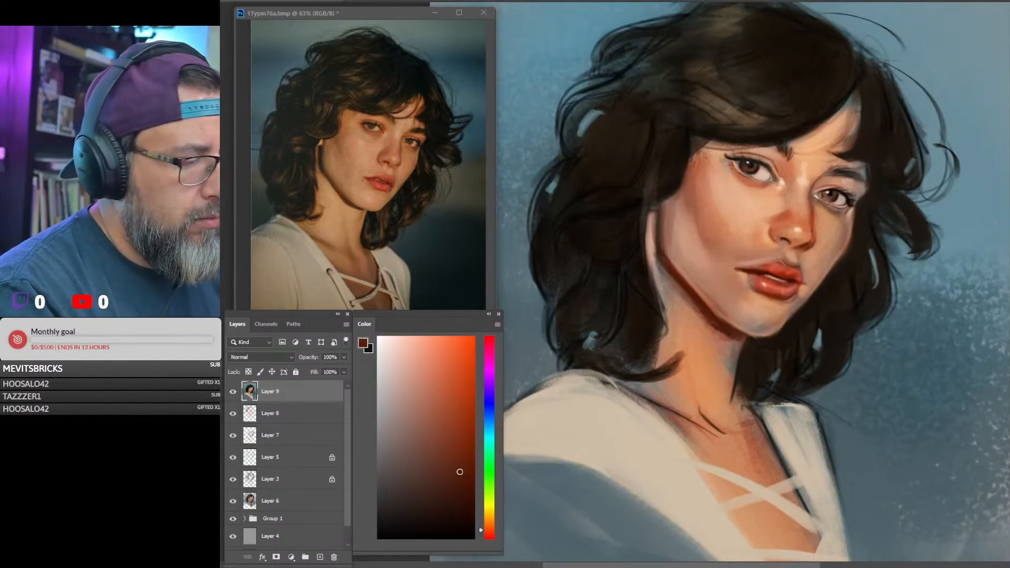
Clean up the skin around the mouth corner with sampled peach tones and touch up the lip edge in deep red.
{"action": "left_click", "coordinate": [792, 257], "text": "alt"}
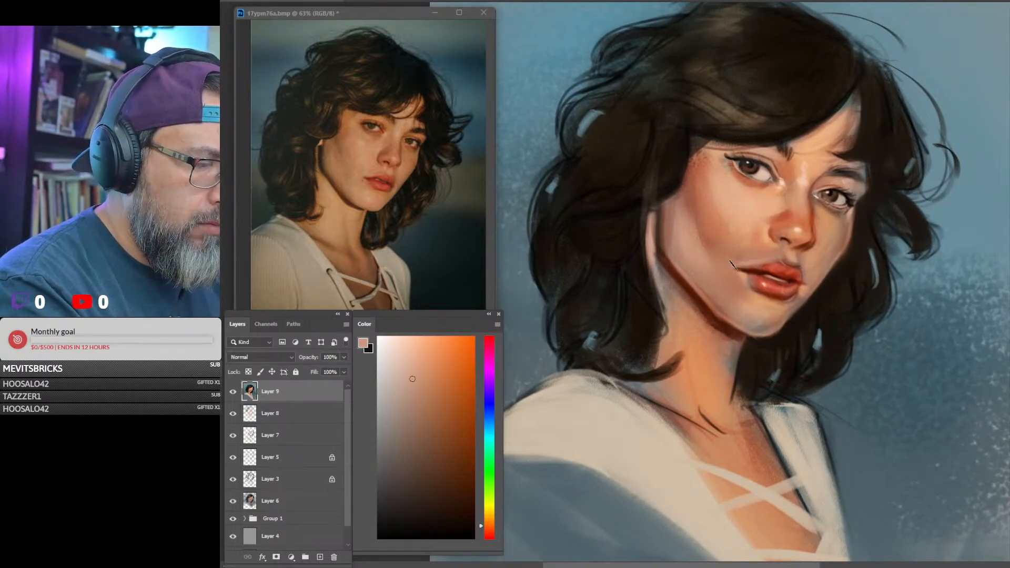
{"action": "left_click", "coordinate": [748, 264], "text": "alt"}
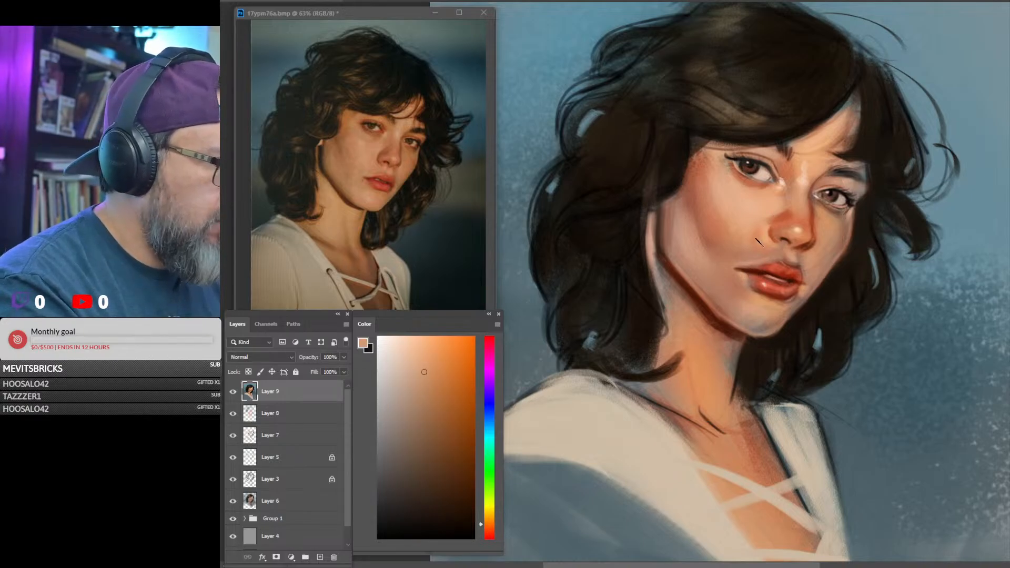
{"action": "left_click", "coordinate": [798, 272], "text": "alt"}
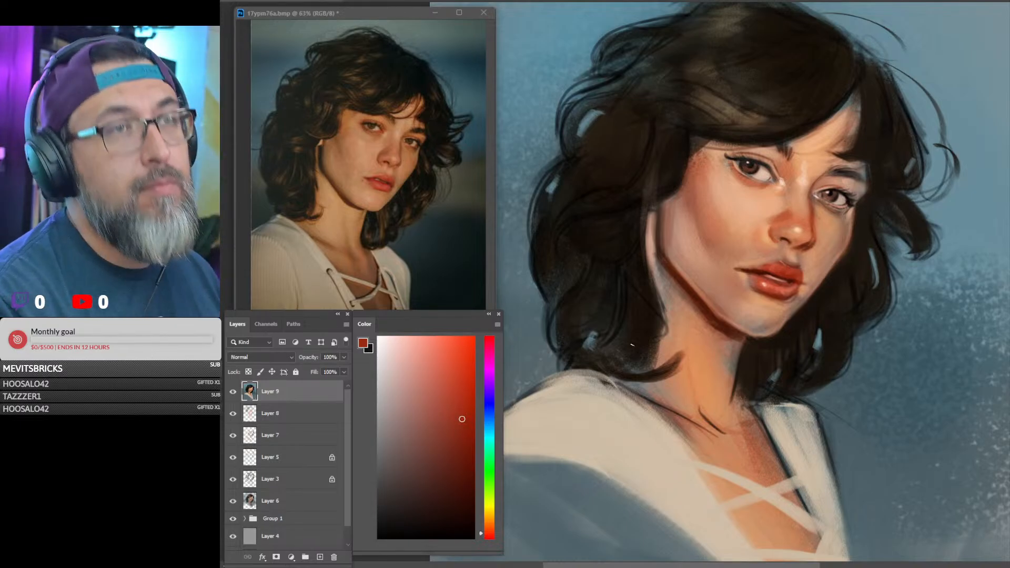
{"action": "mouse_move", "coordinate": [912, 230]}
{"action": "left_mouse_down"}
{"action": "mouse_move", "coordinate": [882, 241]}
{"action": "mouse_move", "coordinate": [913, 233]}
{"action": "left_mouse_up"}
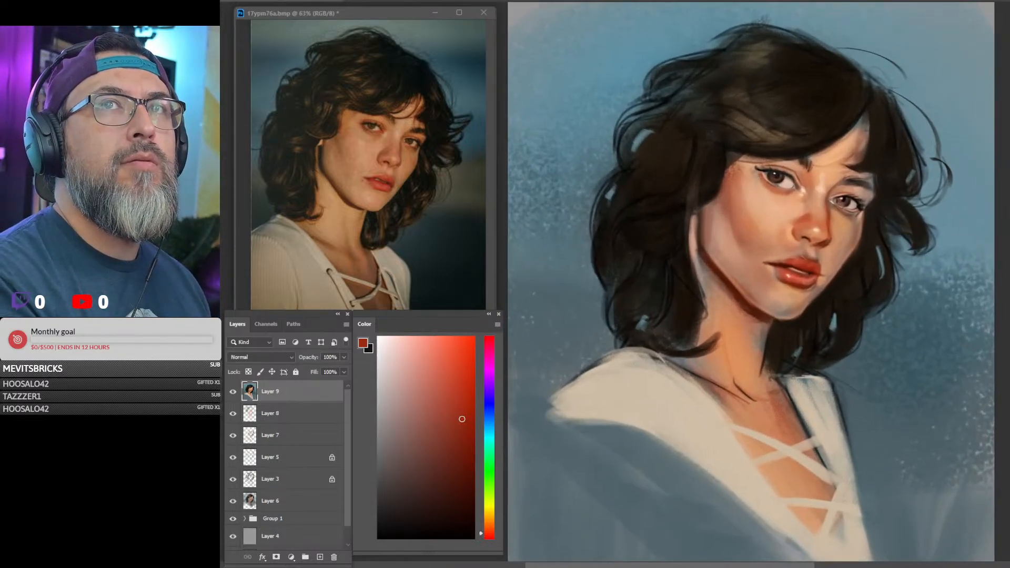
Retouch the face edge beside the far eye and the near temple with sampled hair, reddish-brown and peach skin tones.
{"action": "left_click", "coordinate": [878, 210], "text": "alt"}
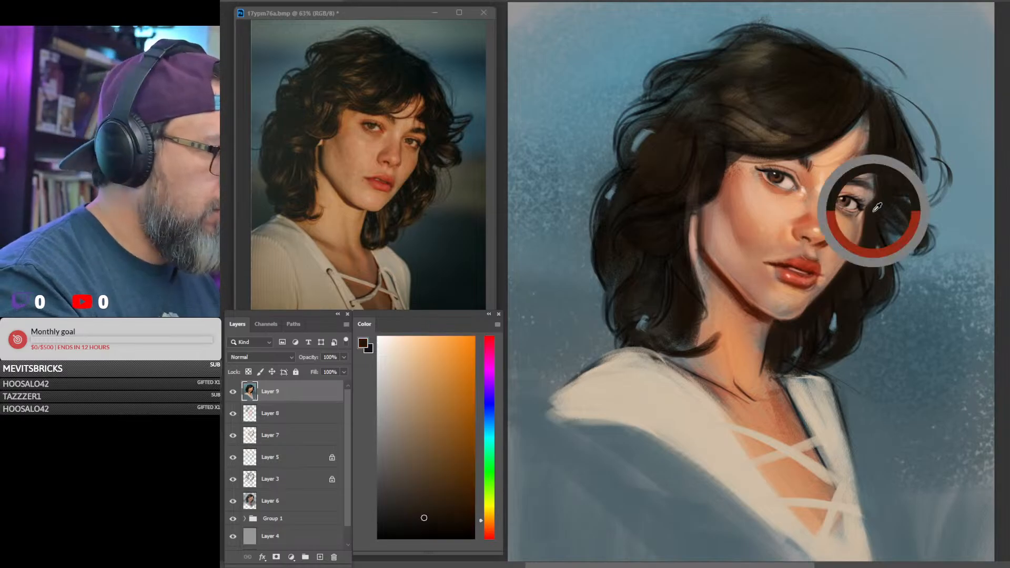
{"action": "mouse_move", "coordinate": [862, 222]}
{"action": "left_mouse_down"}
{"action": "mouse_move", "coordinate": [861, 236]}
{"action": "mouse_move", "coordinate": [862, 219]}
{"action": "left_mouse_up"}
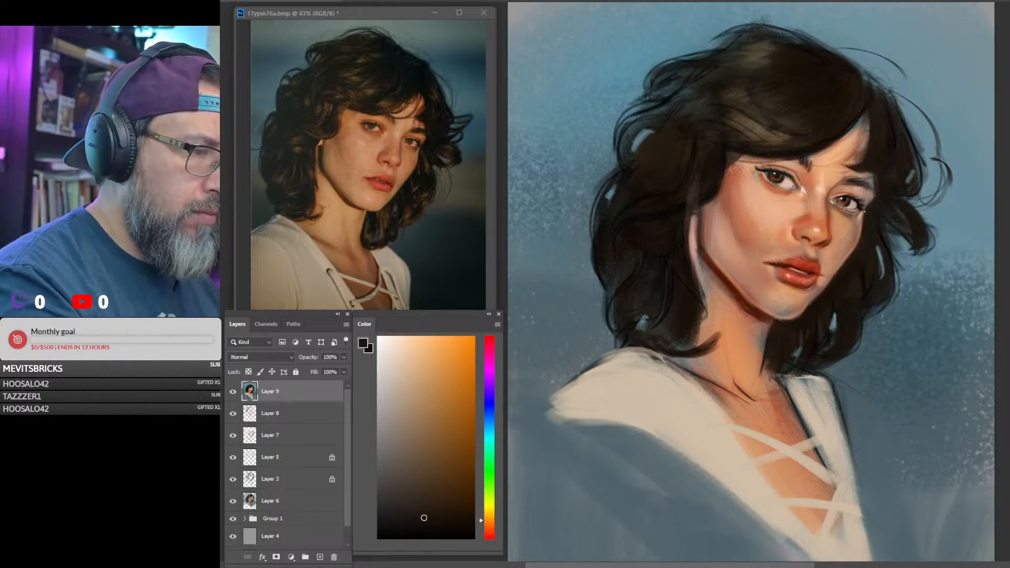
{"action": "left_click", "coordinate": [739, 175], "text": "alt"}
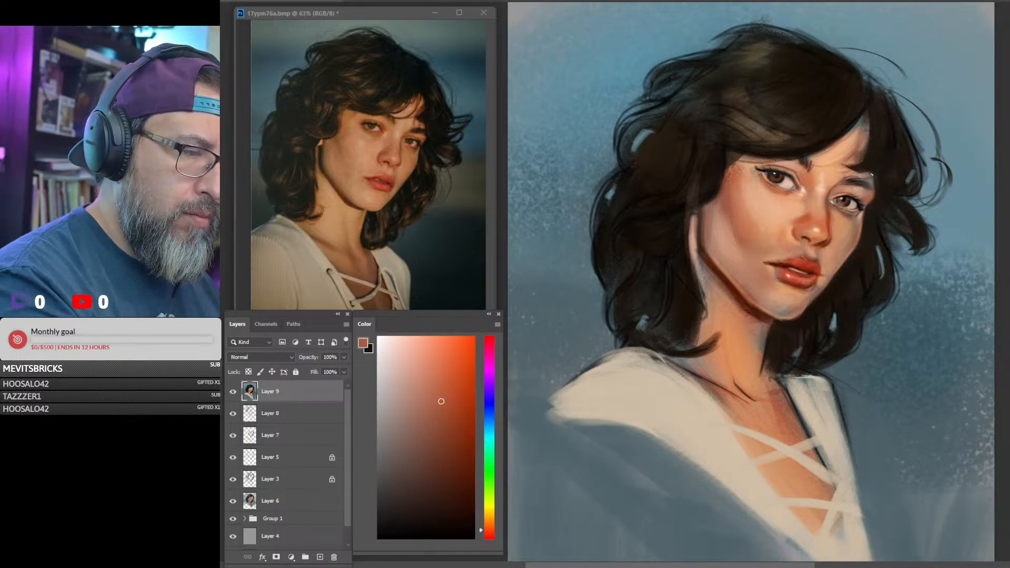
{"action": "left_click", "coordinate": [860, 212], "text": "alt"}
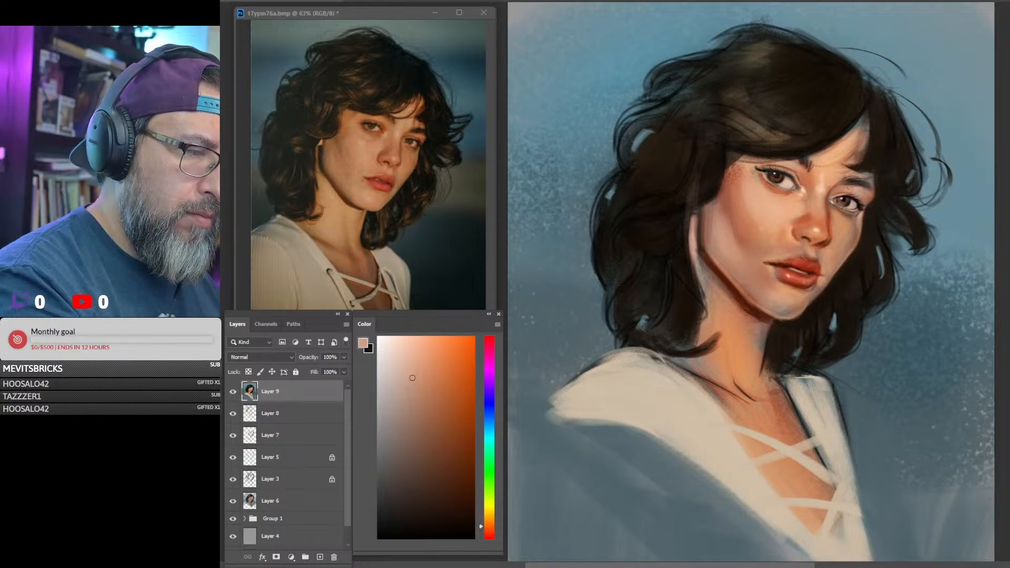
Sample the dark brown of the fringe and paint thin curved strands falling across the forehead.
{"action": "left_click", "coordinate": [865, 117], "text": "alt"}
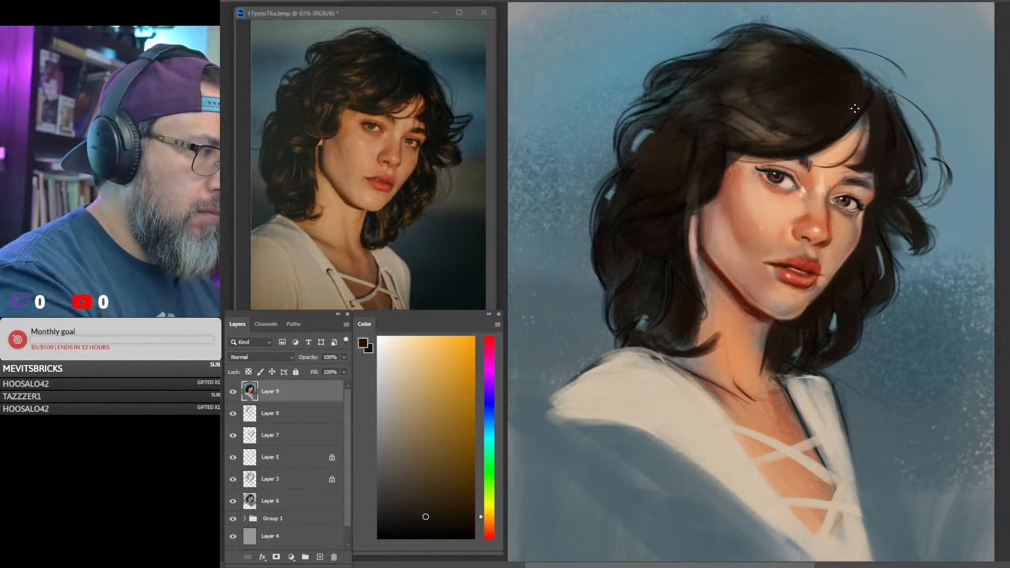
{"action": "left_click_drag", "start_coordinate": [853, 127], "coordinate": [823, 158]}
{"action": "left_click_drag", "start_coordinate": [855, 127], "coordinate": [813, 156]}
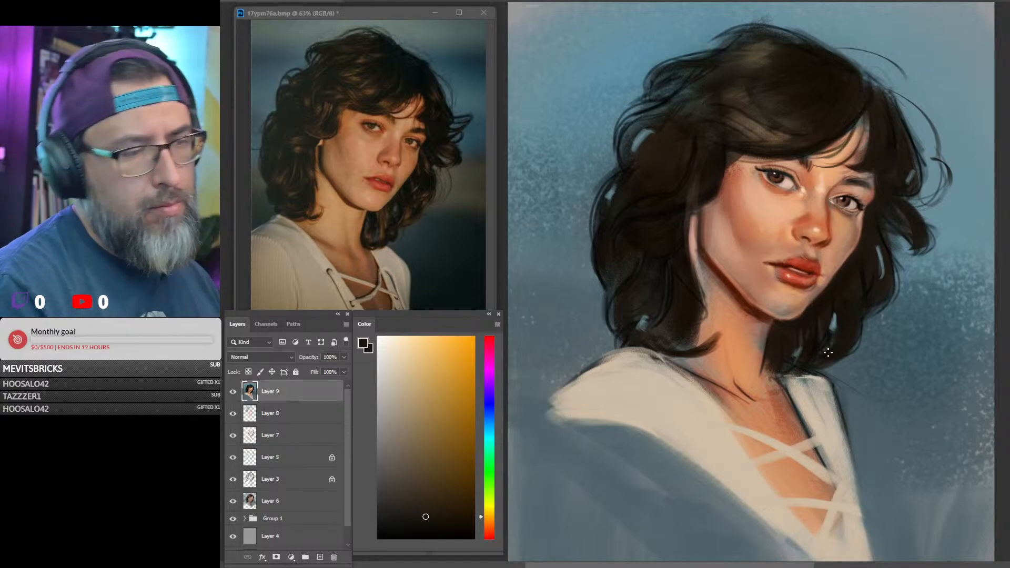
Darken the line between the lips and soften the lower lip's highlight with sampled reds.
{"action": "left_click_drag", "start_coordinate": [803, 251], "coordinate": [824, 288]}
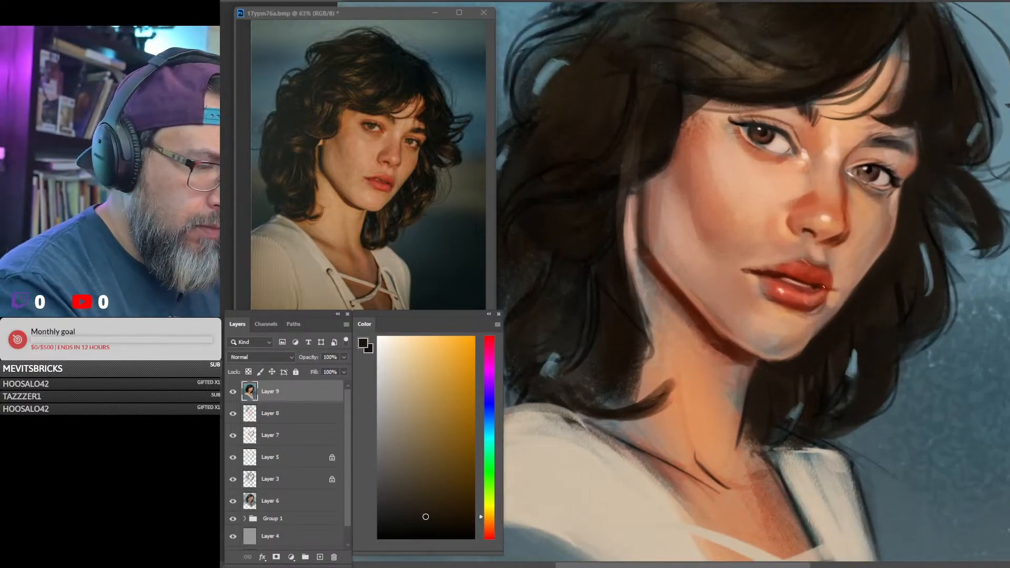
{"action": "left_click", "coordinate": [824, 286], "text": "alt"}
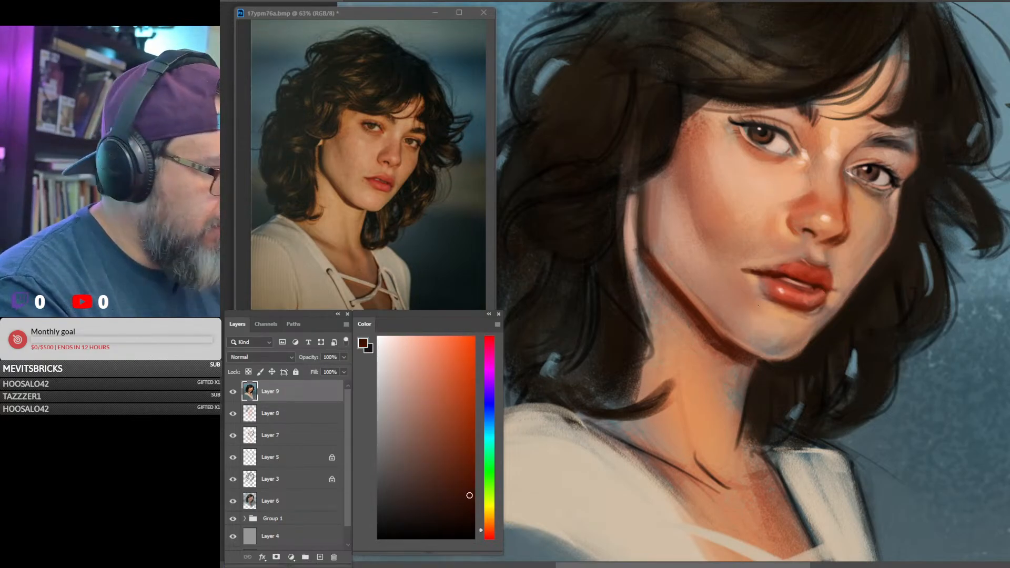
{"action": "mouse_move", "coordinate": [794, 285]}
{"action": "left_mouse_down"}
{"action": "mouse_move", "coordinate": [769, 277]}
{"action": "mouse_move", "coordinate": [810, 293]}
{"action": "left_mouse_up"}
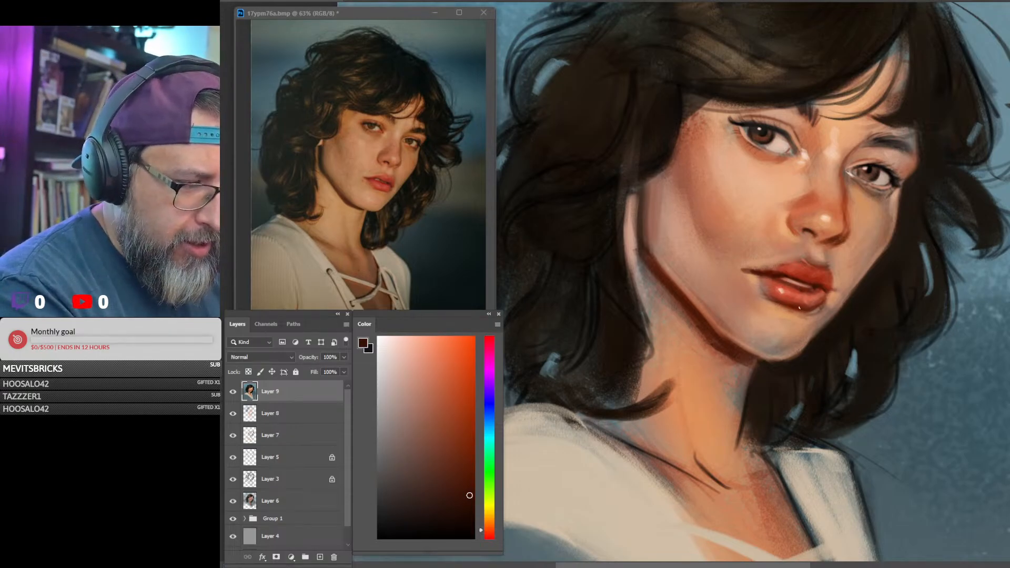
{"action": "left_click", "coordinate": [795, 294], "text": "alt"}
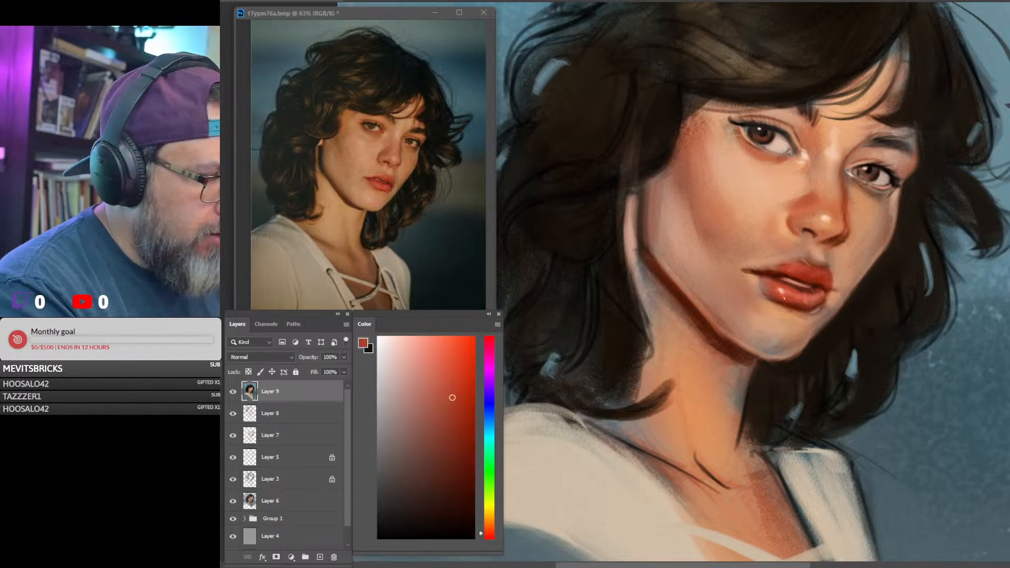
{"action": "left_click", "coordinate": [784, 287], "text": "alt"}
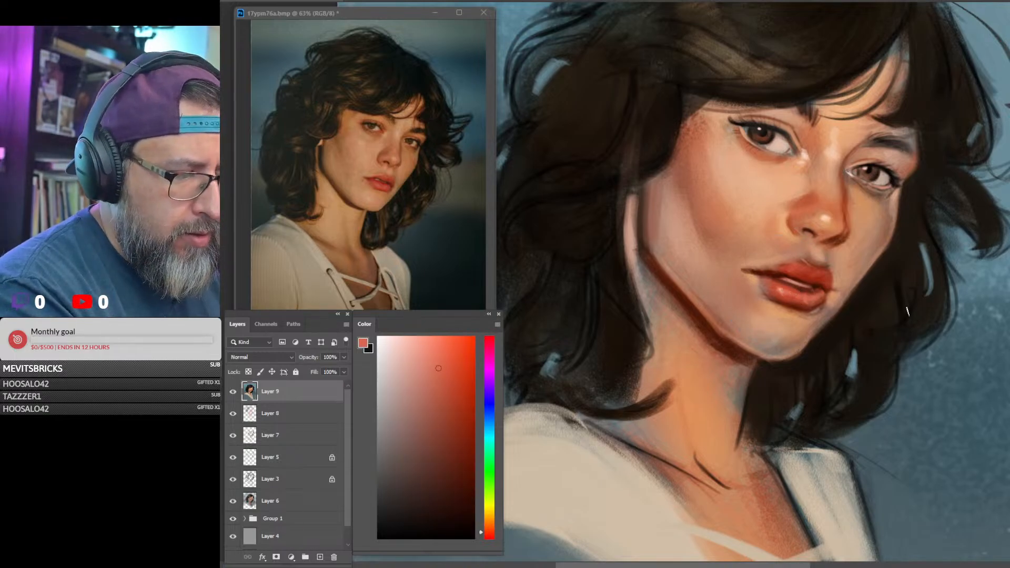
Retouch the skin around the chin and mouth corner with sampled light orange and pale peach.
{"action": "mouse_move", "coordinate": [916, 312]}
{"action": "left_mouse_down"}
{"action": "mouse_move", "coordinate": [901, 327]}
{"action": "mouse_move", "coordinate": [917, 330]}
{"action": "left_mouse_up"}
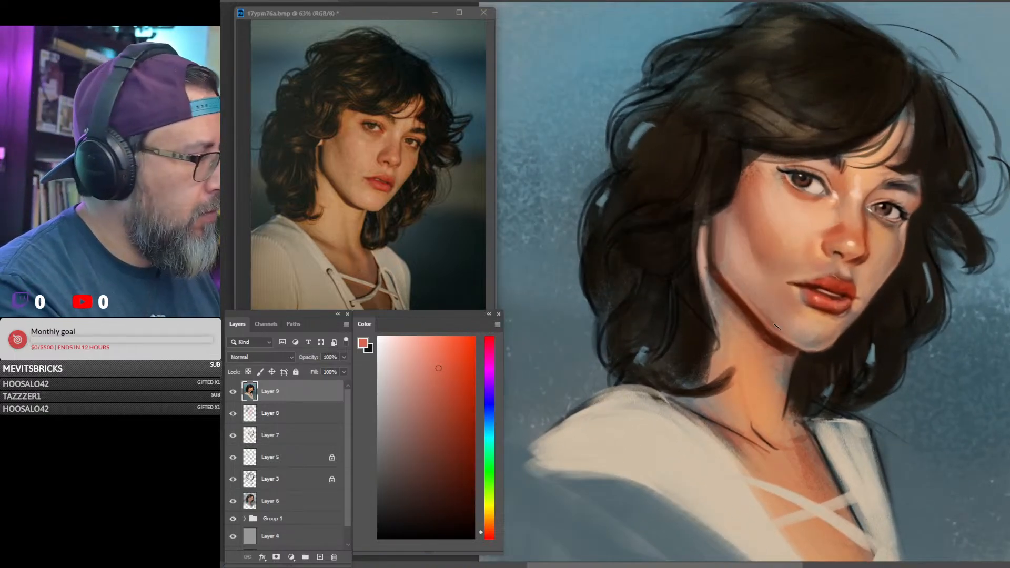
{"action": "left_click", "coordinate": [818, 317], "text": "alt"}
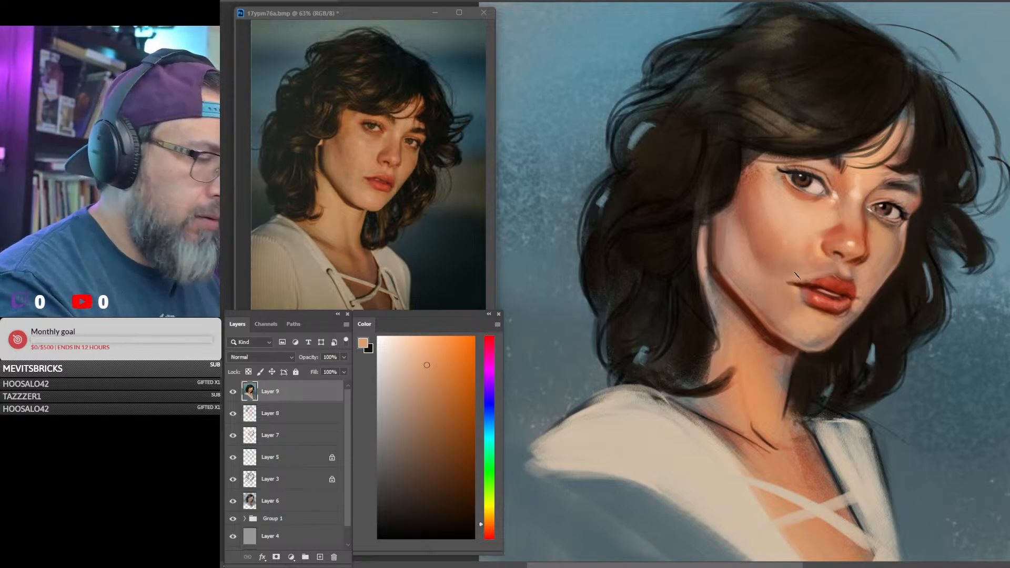
{"action": "left_click", "coordinate": [836, 196], "text": "alt"}
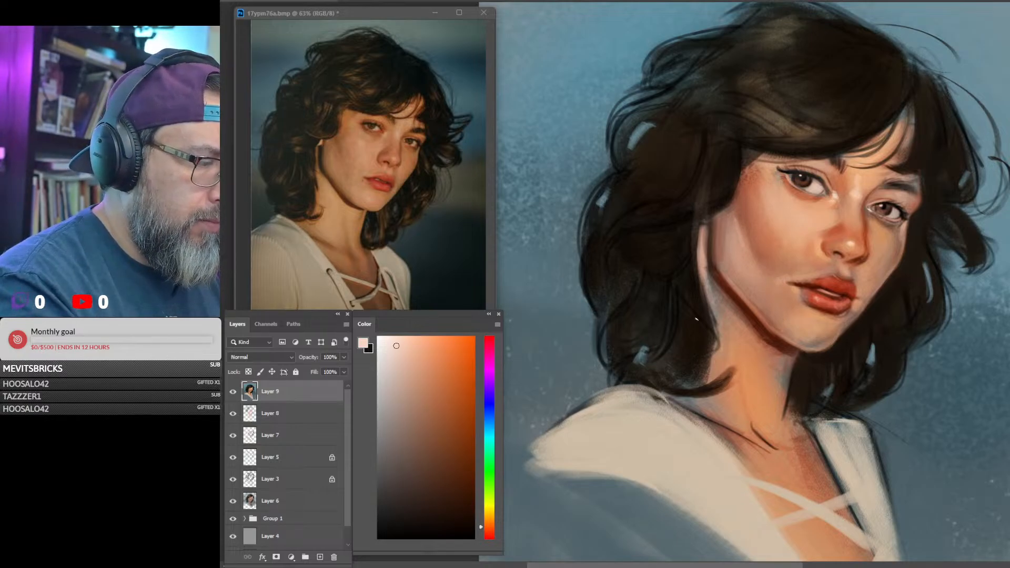
Sample the neck's brown and the cheek's peach and brush lighter skin onto the neck below the jaw.
{"action": "left_click", "coordinate": [734, 321], "text": "alt"}
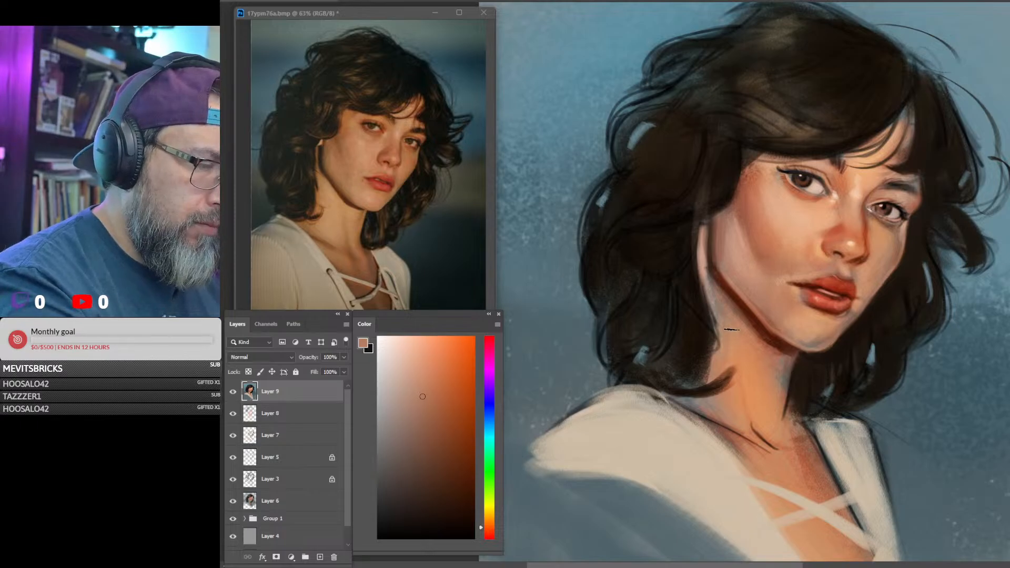
{"action": "mouse_move", "coordinate": [932, 362]}
{"action": "left_mouse_down"}
{"action": "mouse_move", "coordinate": [893, 374]}
{"action": "mouse_move", "coordinate": [909, 357]}
{"action": "left_mouse_up"}
{"action": "left_click", "coordinate": [792, 241], "text": "alt"}
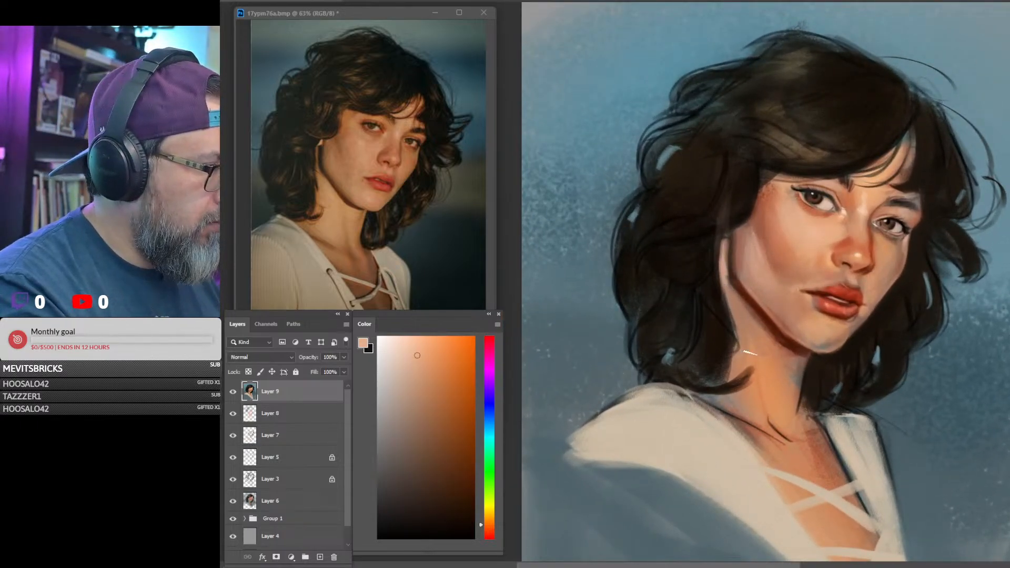
{"action": "left_click_drag", "start_coordinate": [750, 353], "coordinate": [757, 363]}
{"action": "left_click_drag", "start_coordinate": [752, 321], "coordinate": [768, 373]}
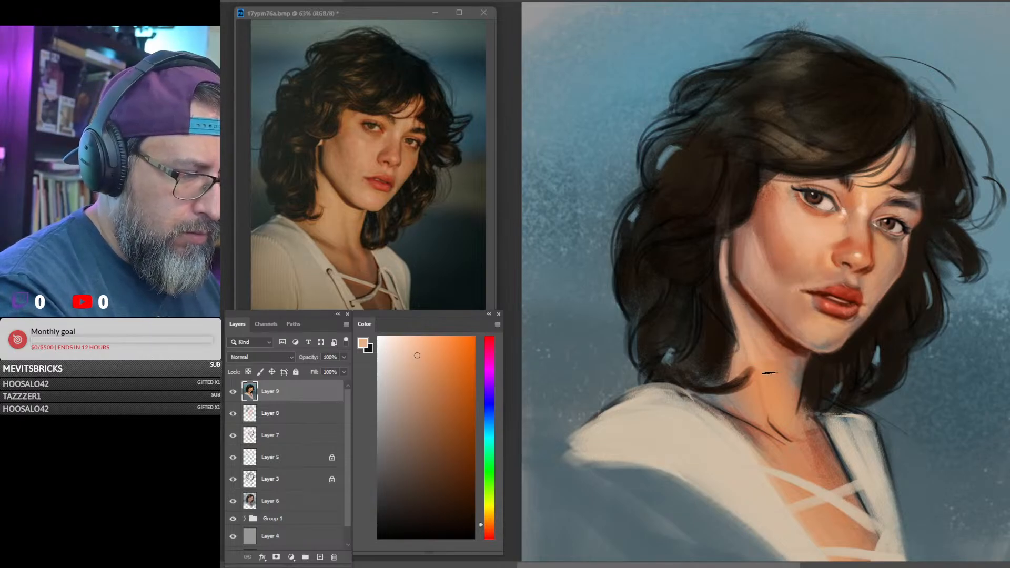
Sample the hair's near-black and deepen the shadows and outer strands of the curls beside the cheek and along the hair's outer edge.
{"action": "mouse_move", "coordinate": [920, 350]}
{"action": "left_mouse_down"}
{"action": "mouse_move", "coordinate": [888, 357]}
{"action": "mouse_move", "coordinate": [918, 352]}
{"action": "left_mouse_up"}
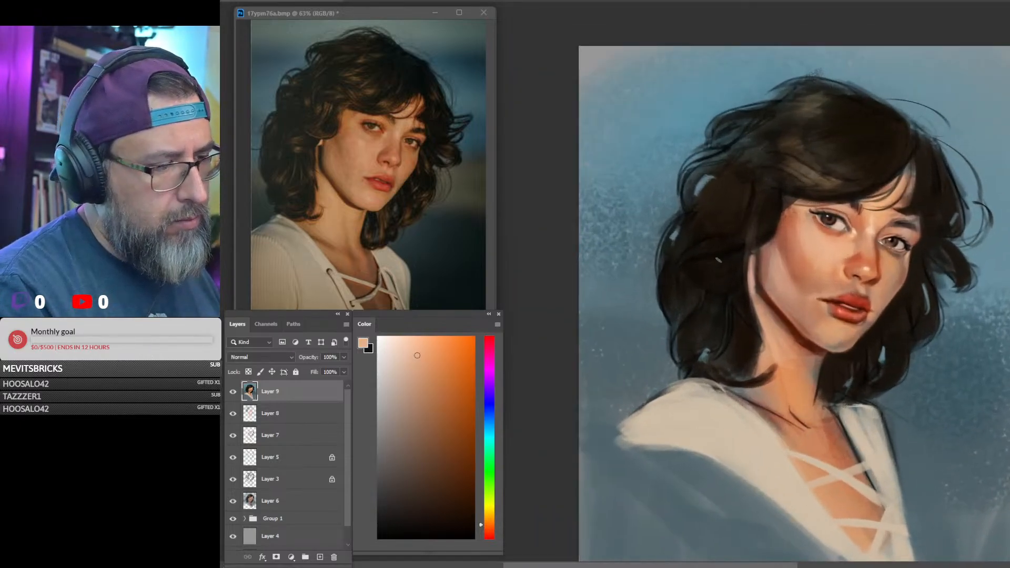
{"action": "left_click", "coordinate": [729, 254], "text": "alt"}
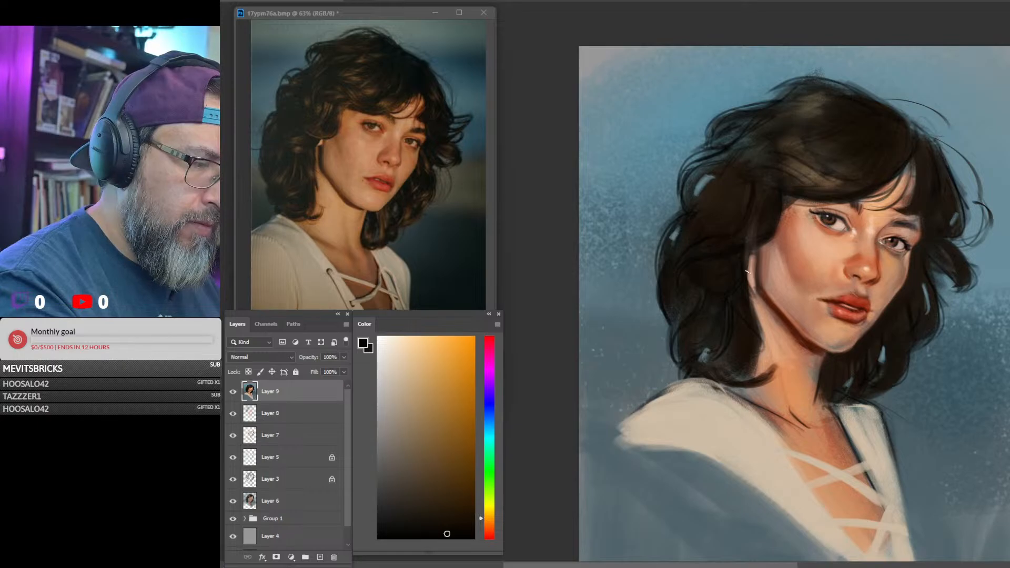
{"action": "mouse_move", "coordinate": [745, 271]}
{"action": "left_mouse_down"}
{"action": "mouse_move", "coordinate": [759, 317]}
{"action": "mouse_move", "coordinate": [745, 287]}
{"action": "mouse_move", "coordinate": [742, 367]}
{"action": "left_mouse_up"}
{"action": "left_click_drag", "start_coordinate": [758, 315], "coordinate": [764, 359]}
{"action": "mouse_move", "coordinate": [678, 231]}
{"action": "left_mouse_down"}
{"action": "mouse_move", "coordinate": [660, 268]}
{"action": "mouse_move", "coordinate": [686, 327]}
{"action": "left_mouse_up"}
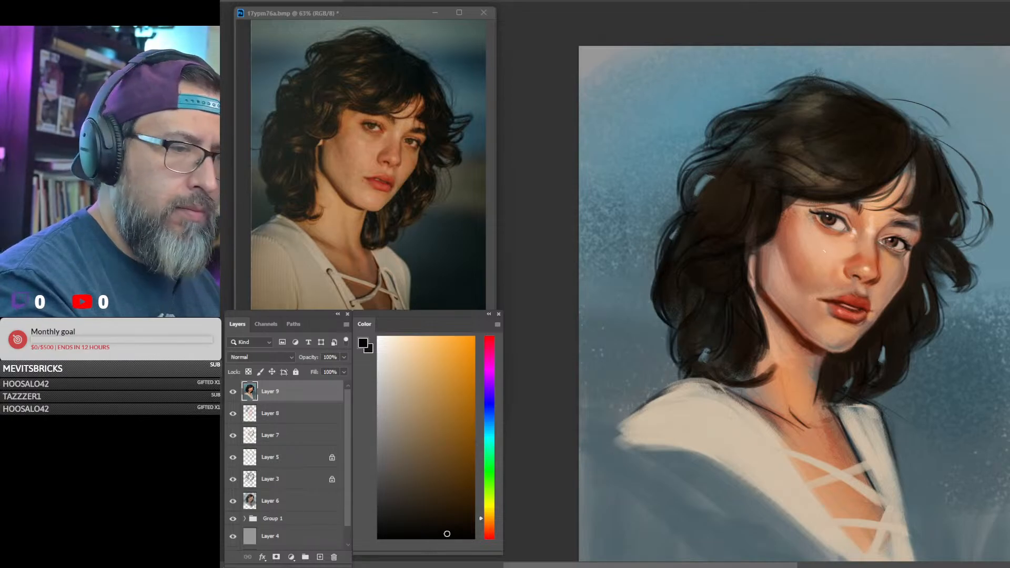
Pick a muted golden ochre and brush short highlight strokes onto the crown, fringe and side curls of the hair.
{"action": "left_click", "coordinate": [431, 403]}
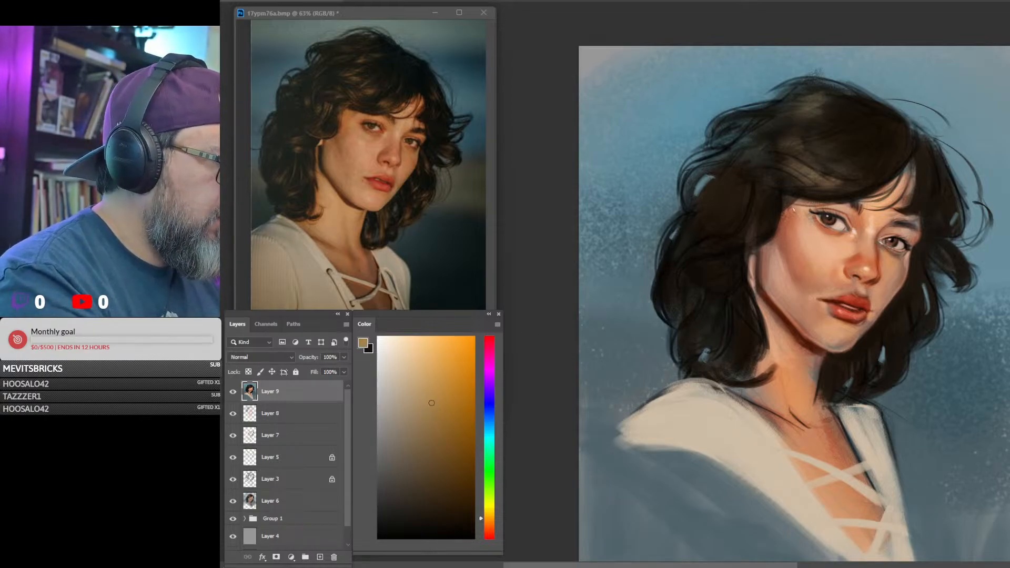
{"action": "mouse_move", "coordinate": [726, 281]}
{"action": "left_mouse_down"}
{"action": "mouse_move", "coordinate": [700, 282]}
{"action": "mouse_move", "coordinate": [703, 269]}
{"action": "left_mouse_up"}
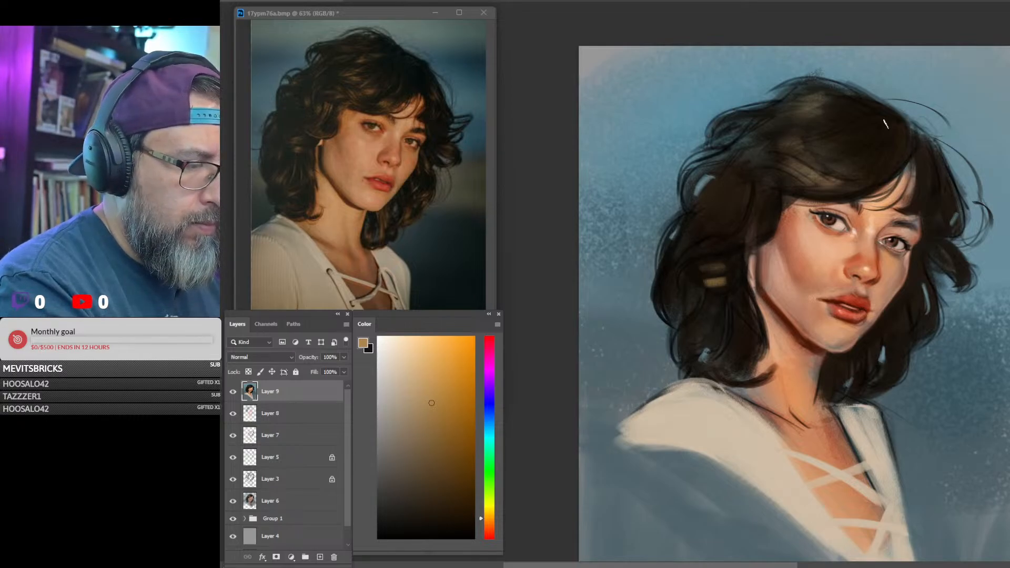
{"action": "mouse_move", "coordinate": [837, 161]}
{"action": "left_mouse_down"}
{"action": "mouse_move", "coordinate": [803, 175]}
{"action": "mouse_move", "coordinate": [856, 170]}
{"action": "mouse_move", "coordinate": [840, 174]}
{"action": "mouse_move", "coordinate": [859, 187]}
{"action": "mouse_move", "coordinate": [831, 190]}
{"action": "left_mouse_up"}
{"action": "mouse_move", "coordinate": [818, 140]}
{"action": "left_mouse_down"}
{"action": "mouse_move", "coordinate": [793, 146]}
{"action": "mouse_move", "coordinate": [804, 147]}
{"action": "left_mouse_up"}
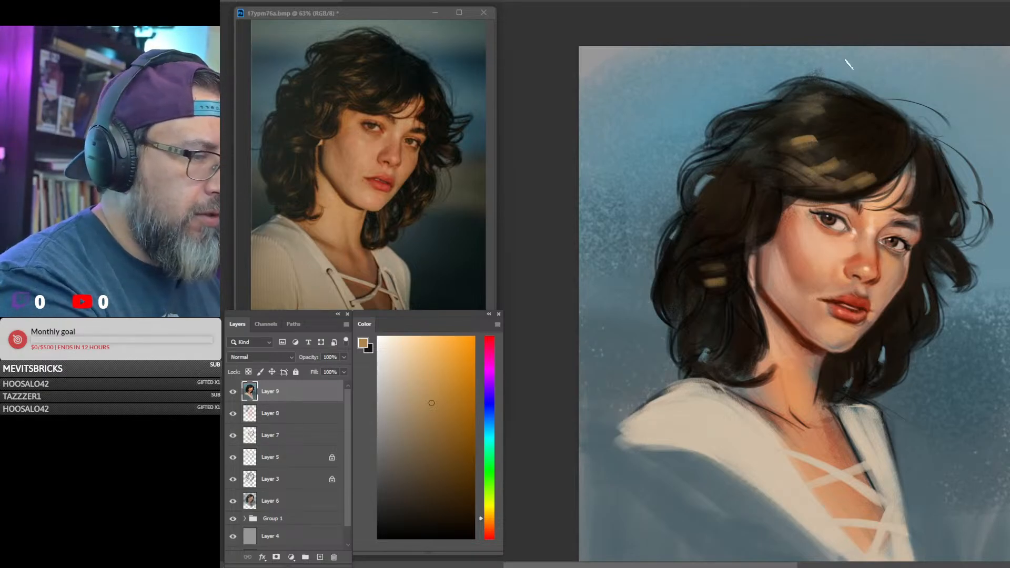
{"action": "mouse_move", "coordinate": [744, 181]}
{"action": "left_mouse_down"}
{"action": "mouse_move", "coordinate": [727, 200]}
{"action": "mouse_move", "coordinate": [755, 235]}
{"action": "left_mouse_up"}
{"action": "left_click_drag", "start_coordinate": [760, 199], "coordinate": [746, 229]}
{"action": "left_click_drag", "start_coordinate": [919, 283], "coordinate": [919, 311]}
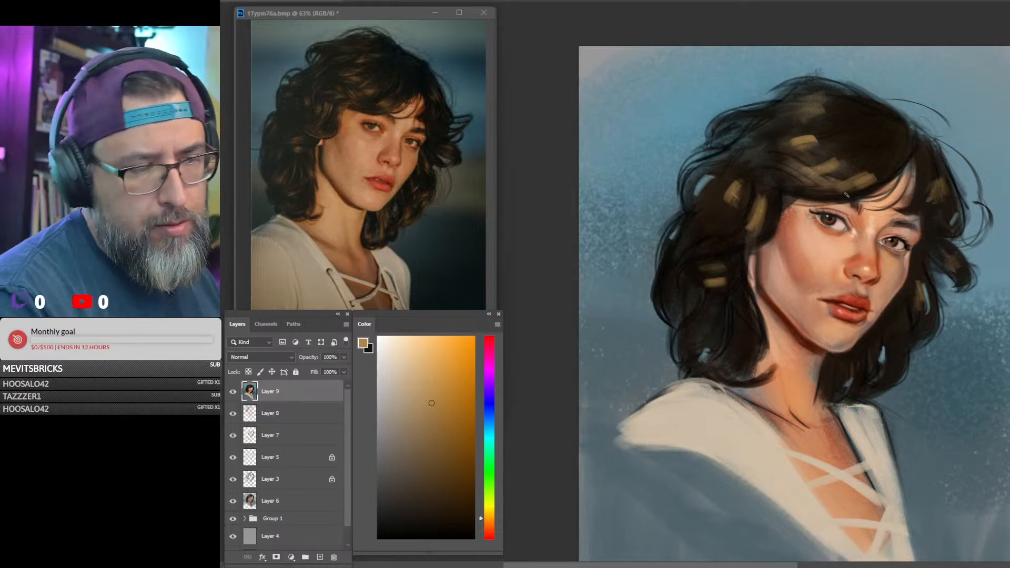
Sample the background's grey-blue and add small cool reflections to the dark hair near the crown's edge.
{"action": "left_click", "coordinate": [931, 90], "text": "alt"}
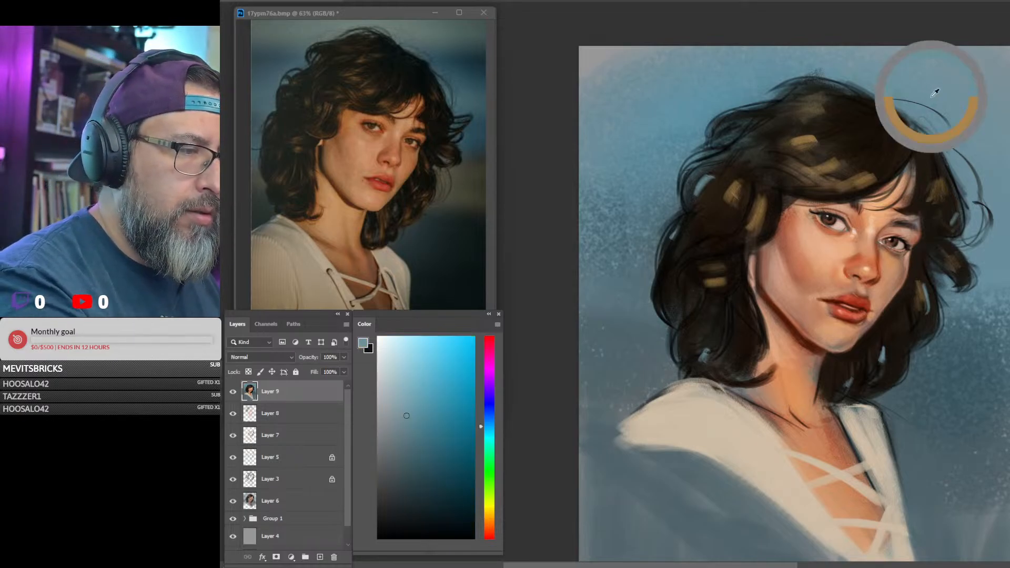
{"action": "left_click_drag", "start_coordinate": [877, 109], "coordinate": [888, 119]}
{"action": "left_click_drag", "start_coordinate": [888, 114], "coordinate": [898, 129]}
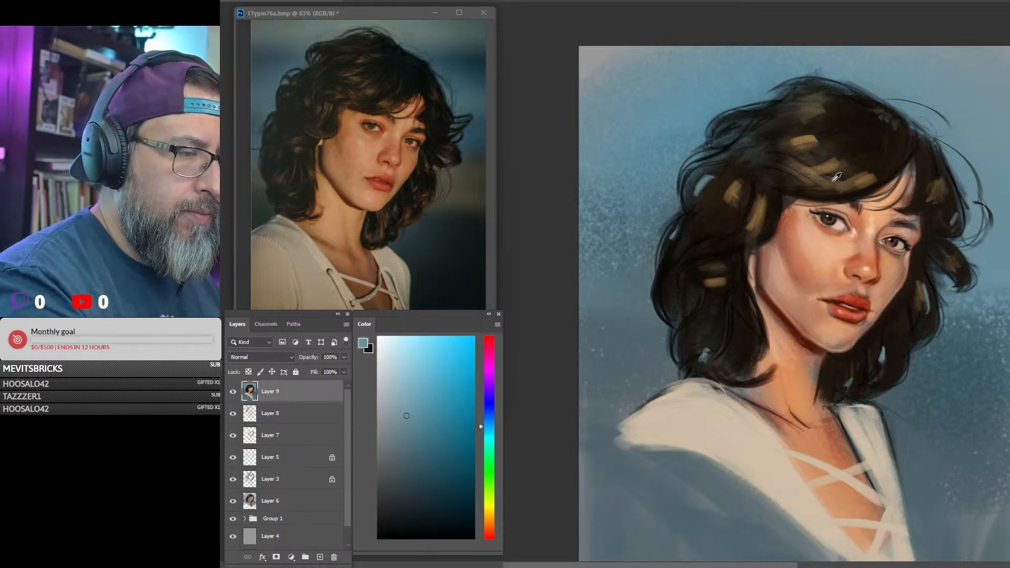
Sample the fringe's olive brown and paint softer highlights into the lower curls on both sides of the face.
{"action": "left_click", "coordinate": [826, 163], "text": "alt"}
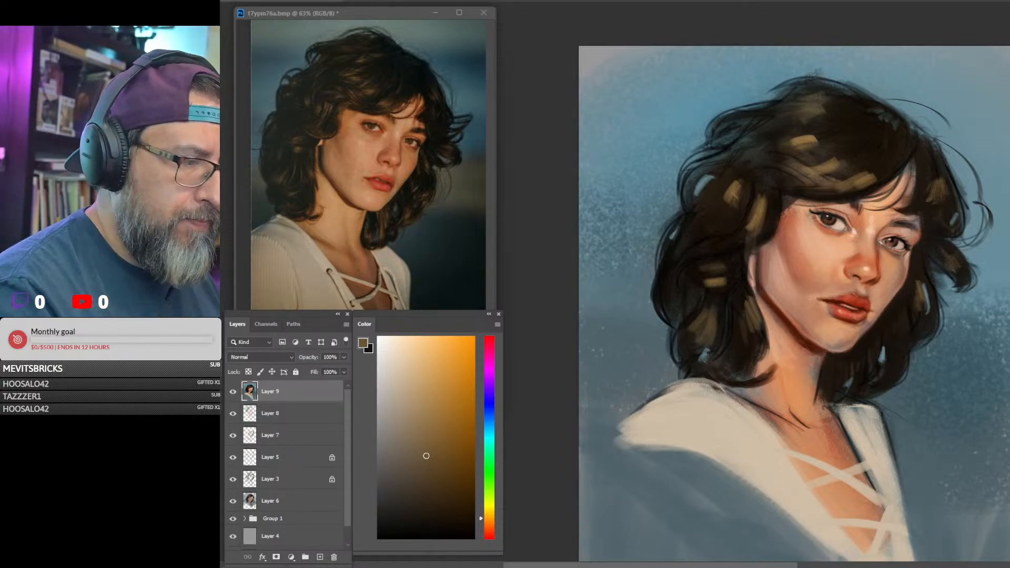
{"action": "left_click", "coordinate": [831, 158], "text": "alt"}
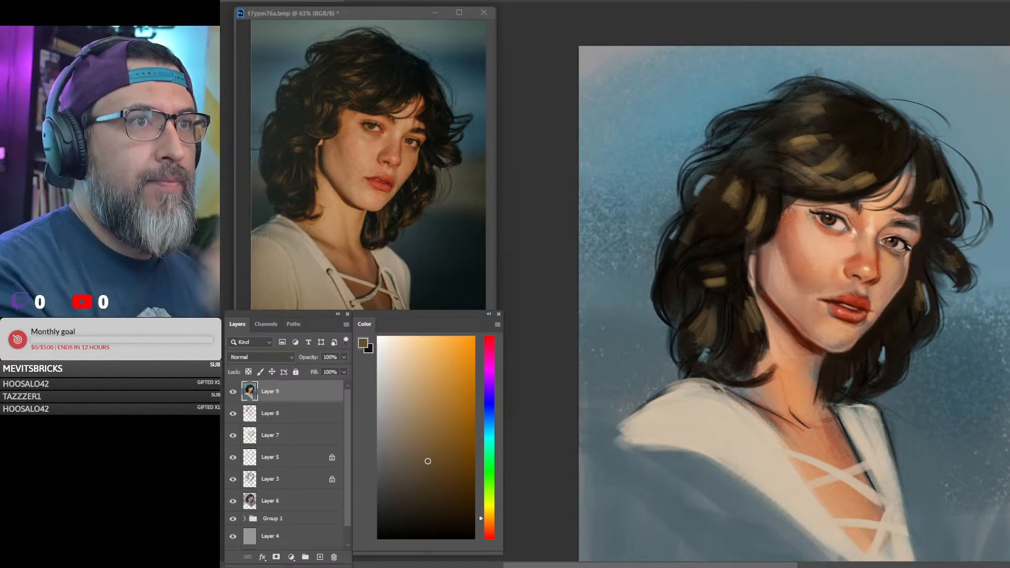
{"action": "mouse_move", "coordinate": [937, 264]}
{"action": "left_mouse_down"}
{"action": "mouse_move", "coordinate": [912, 231]}
{"action": "mouse_move", "coordinate": [937, 279]}
{"action": "left_mouse_up"}
Repaint the blouse's shoulder and front with its sampled cream and define the neckline edge with dark brown.
{"action": "left_click", "coordinate": [714, 408], "text": "alt"}
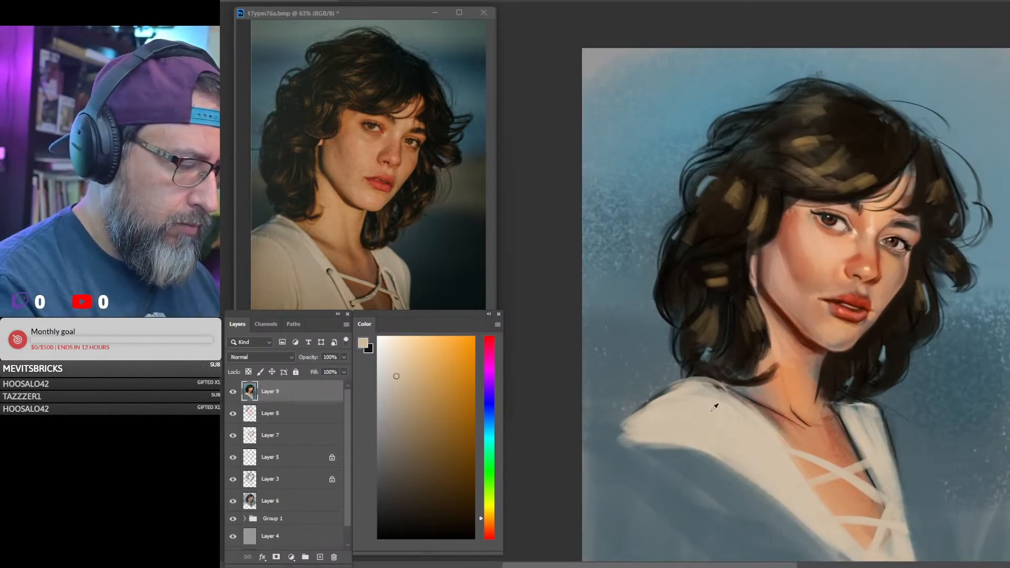
{"action": "mouse_move", "coordinate": [741, 402]}
{"action": "left_mouse_down"}
{"action": "mouse_move", "coordinate": [673, 389]}
{"action": "mouse_move", "coordinate": [648, 410]}
{"action": "left_mouse_up"}
{"action": "left_click_drag", "start_coordinate": [789, 466], "coordinate": [839, 527]}
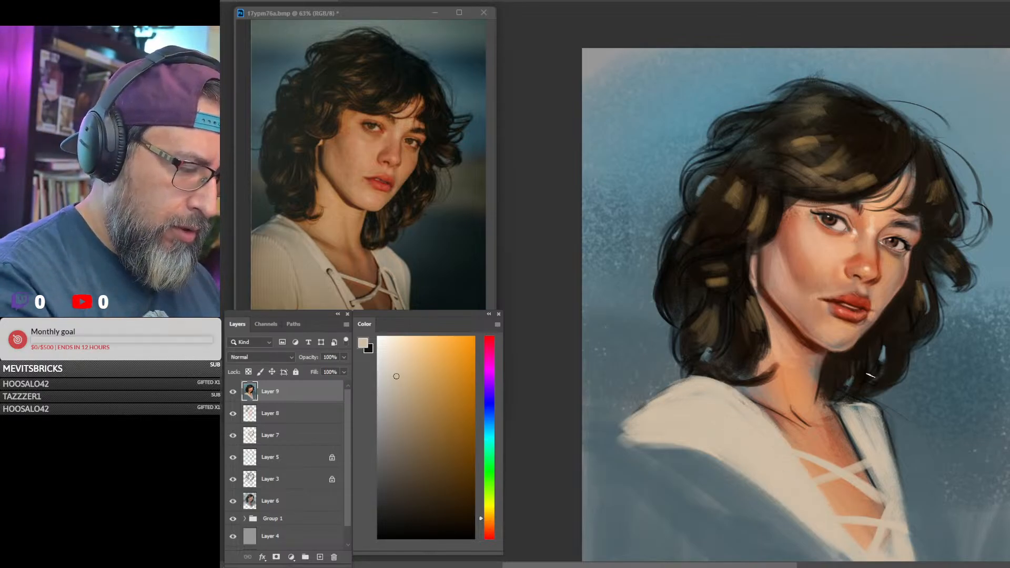
{"action": "left_click_drag", "start_coordinate": [439, 452], "coordinate": [447, 486]}
{"action": "left_click_drag", "start_coordinate": [759, 408], "coordinate": [858, 552]}
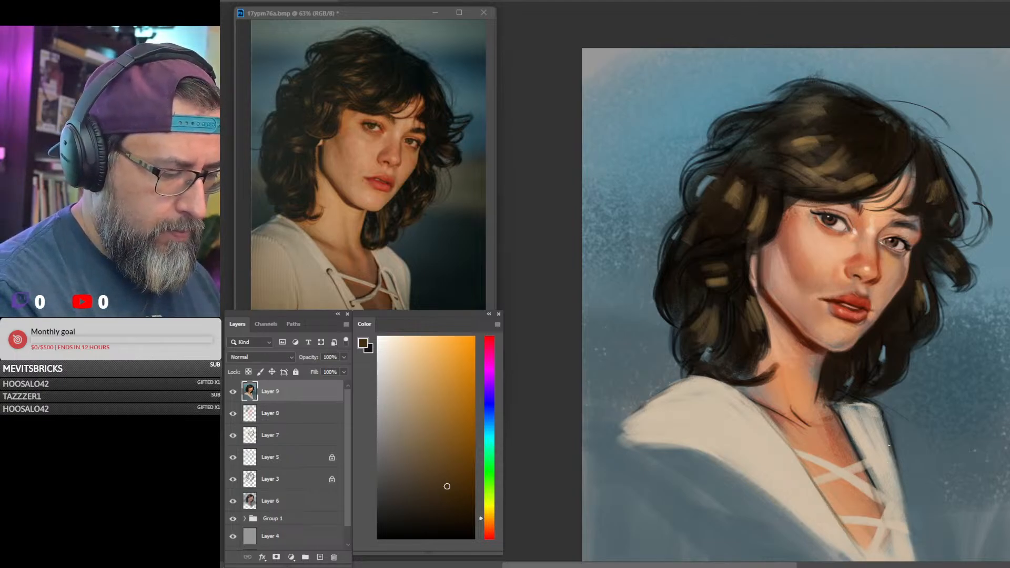
Sample near-black from the eye area and darken the upper lash lines of both eyes.
{"action": "scroll", "coordinate": [875, 316], "scroll_direction": "down", "scroll_amount": 5}
{"action": "scroll", "coordinate": [875, 316], "scroll_direction": "up", "scroll_amount": 5}
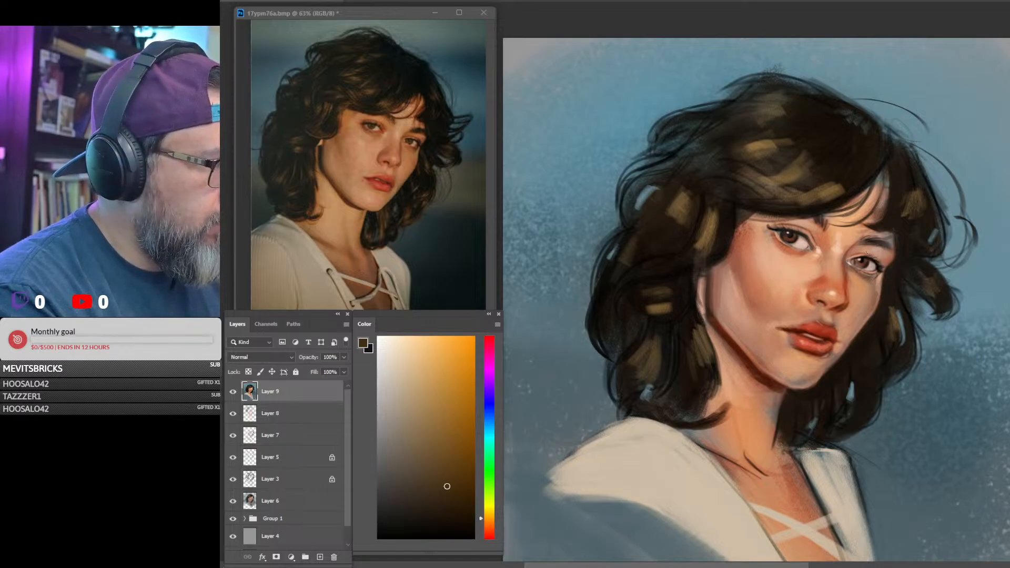
{"action": "left_click", "coordinate": [863, 258], "text": "alt"}
{"action": "left_click_drag", "start_coordinate": [849, 260], "coordinate": [869, 256]}
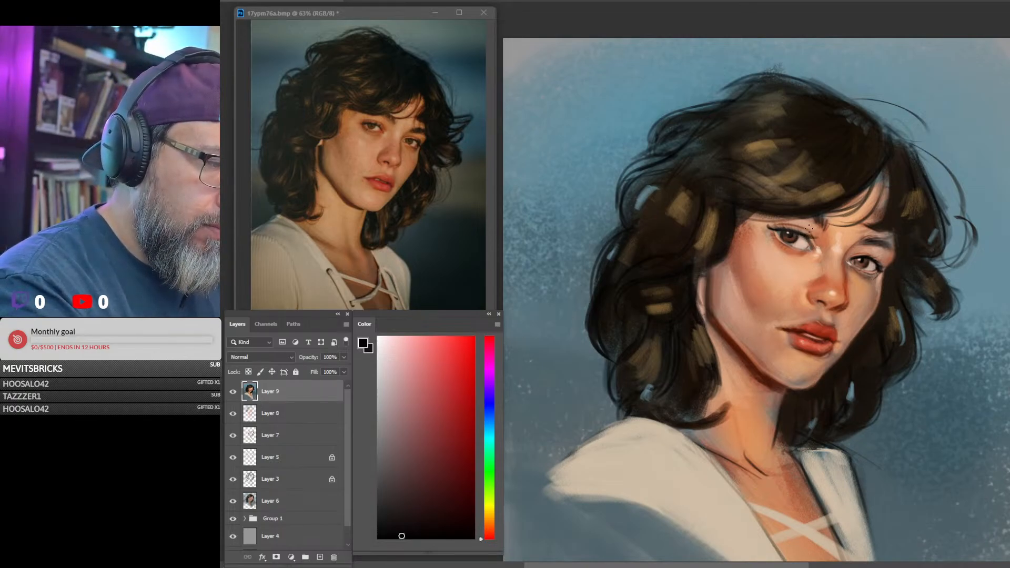
{"action": "left_click_drag", "start_coordinate": [789, 232], "coordinate": [808, 225]}
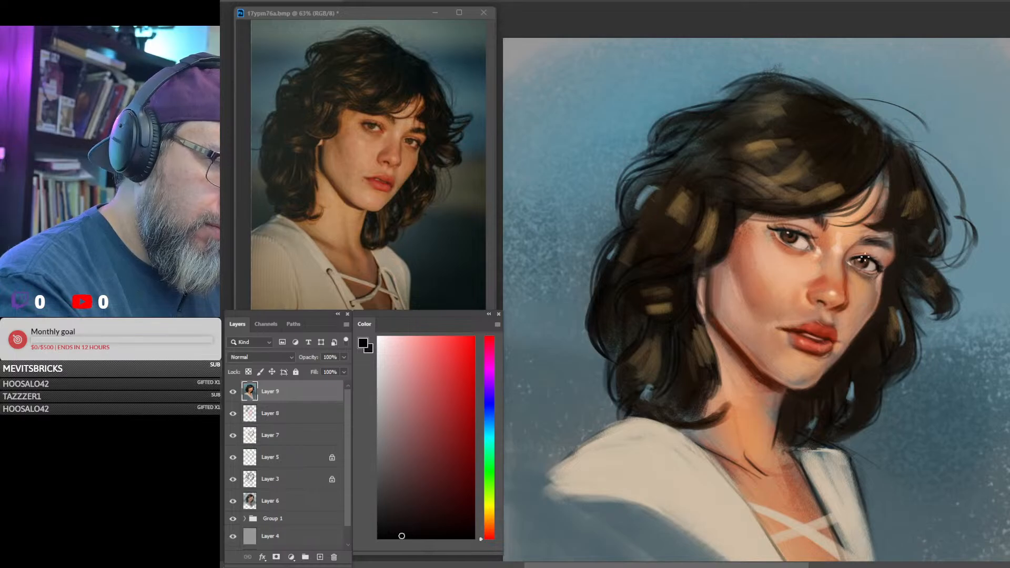
Add a new layer above the painting and set its blend mode to Overlay.
{"action": "key", "text": "ctrl+0"}
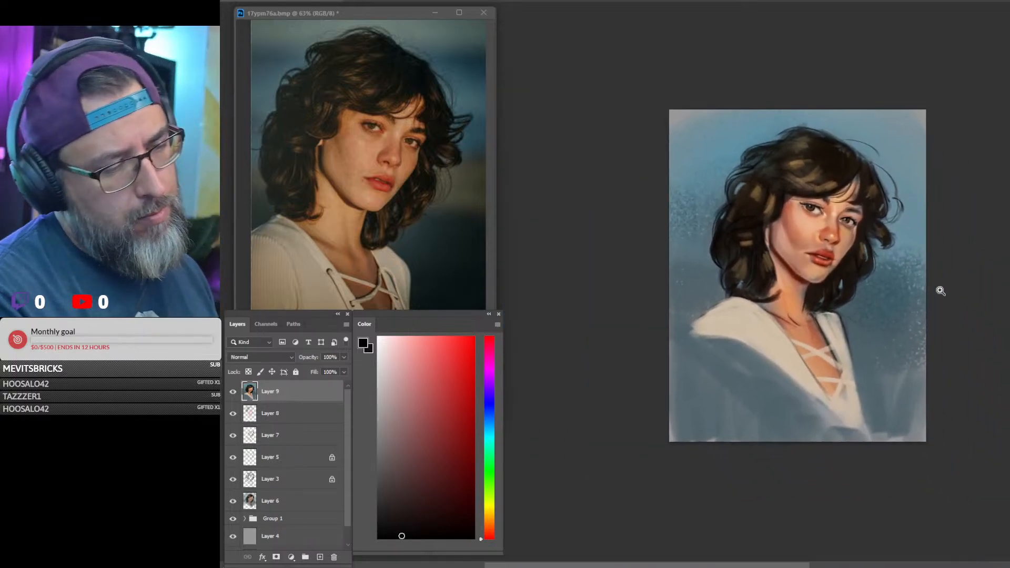
{"action": "left_click", "coordinate": [823, 234]}
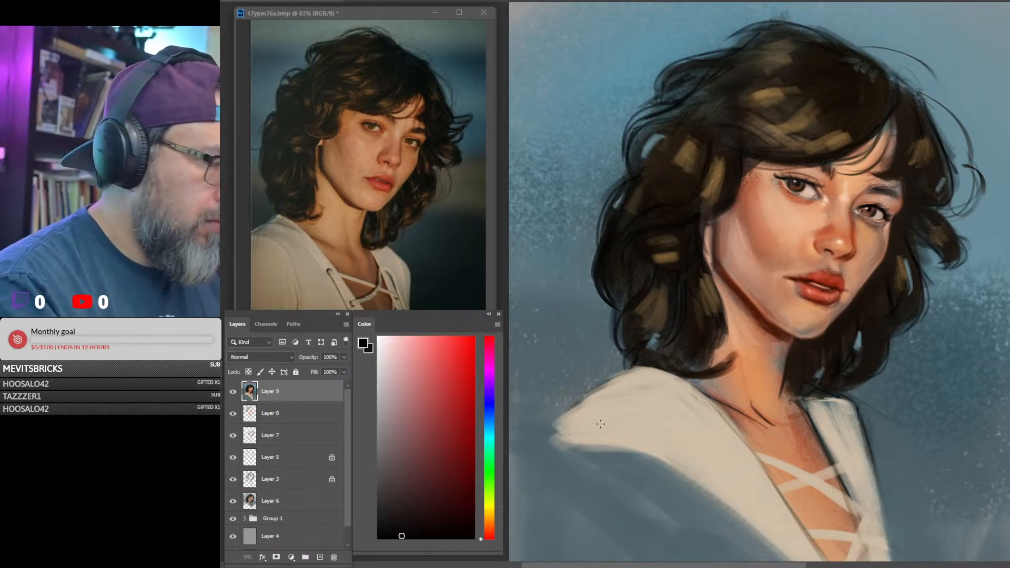
{"action": "left_click", "coordinate": [319, 556]}
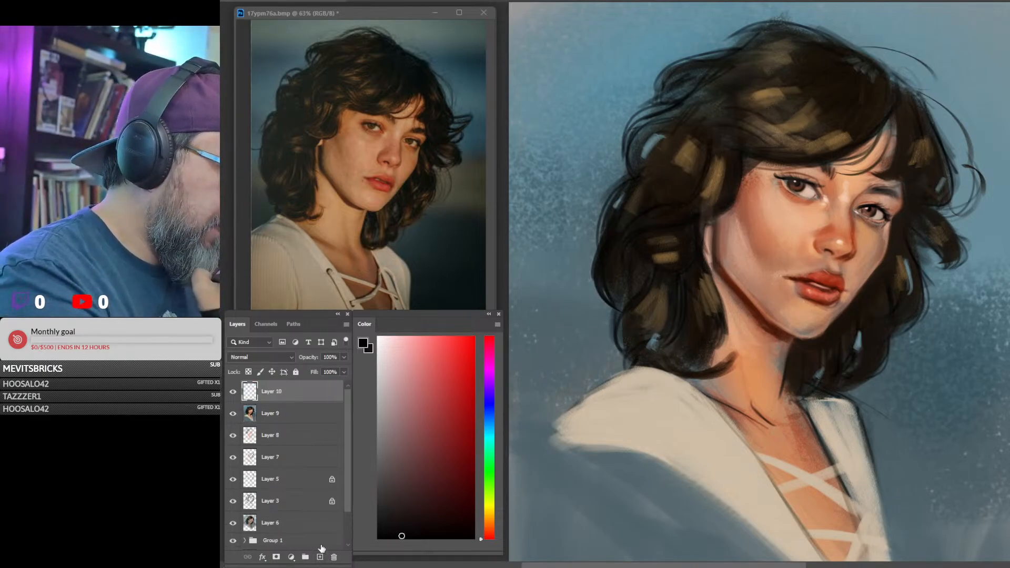
{"action": "left_click", "coordinate": [269, 357]}
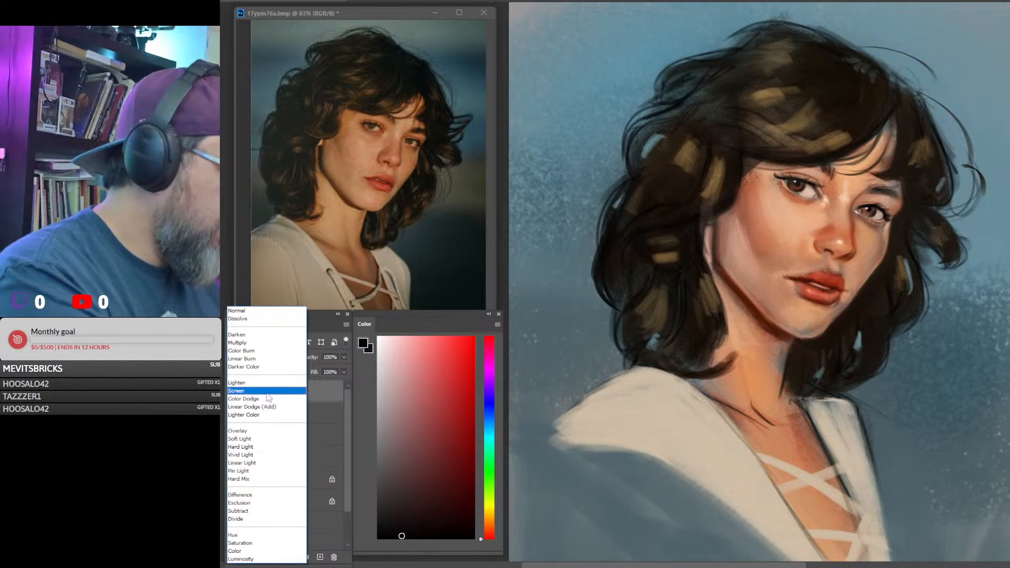
{"action": "left_click", "coordinate": [266, 431]}
Switch to a soft round brush, enlarge it to 80 px and set the paint colour to light orange.
{"action": "right_click", "coordinate": [847, 258]}
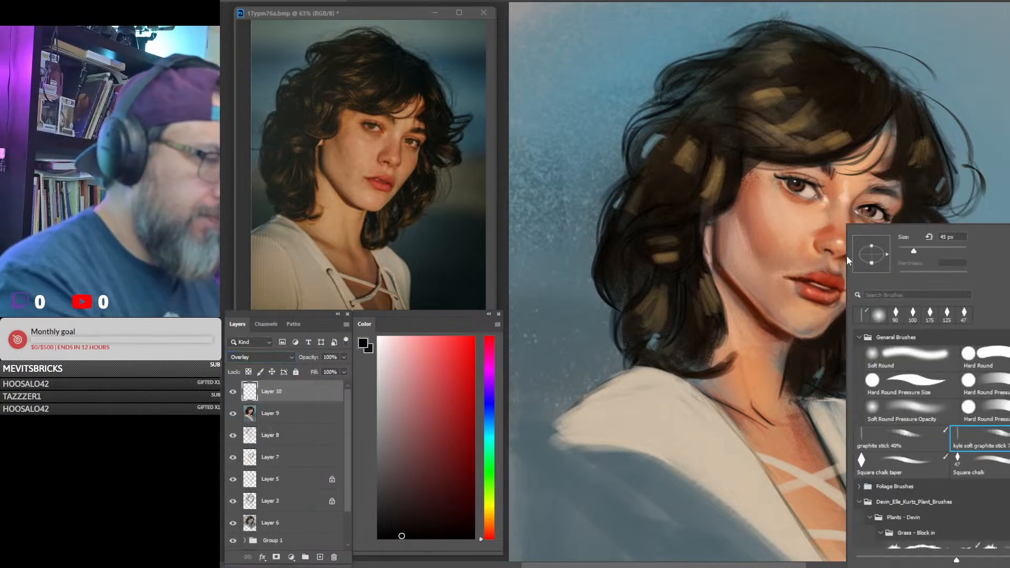
{"action": "left_click", "coordinate": [878, 316]}
{"action": "left_click", "coordinate": [782, 395]}
{"action": "key", "text": "bracketright"}
{"action": "key", "text": "bracketright"}
{"action": "key", "text": "bracketright"}
{"action": "key", "text": "bracketright"}
{"action": "key", "text": "bracketright"}
{"action": "key", "text": "bracketright"}
{"action": "key", "text": "bracketright"}
{"action": "key", "text": "bracketright"}
{"action": "key", "text": "bracketright"}
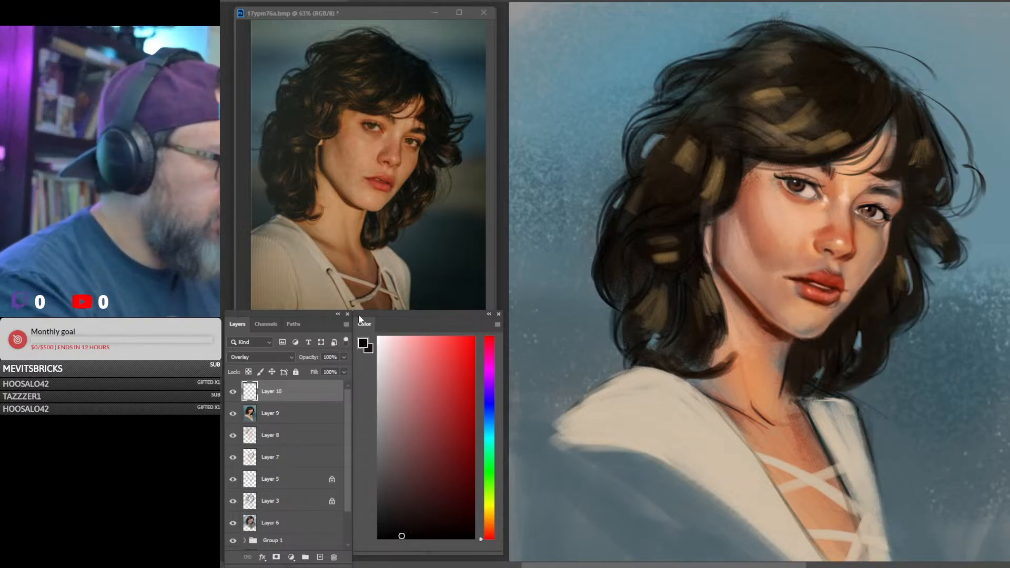
{"action": "left_click", "coordinate": [470, 415]}
{"action": "left_click", "coordinate": [484, 519]}
{"action": "left_click", "coordinate": [484, 527]}
{"action": "left_click", "coordinate": [425, 351]}
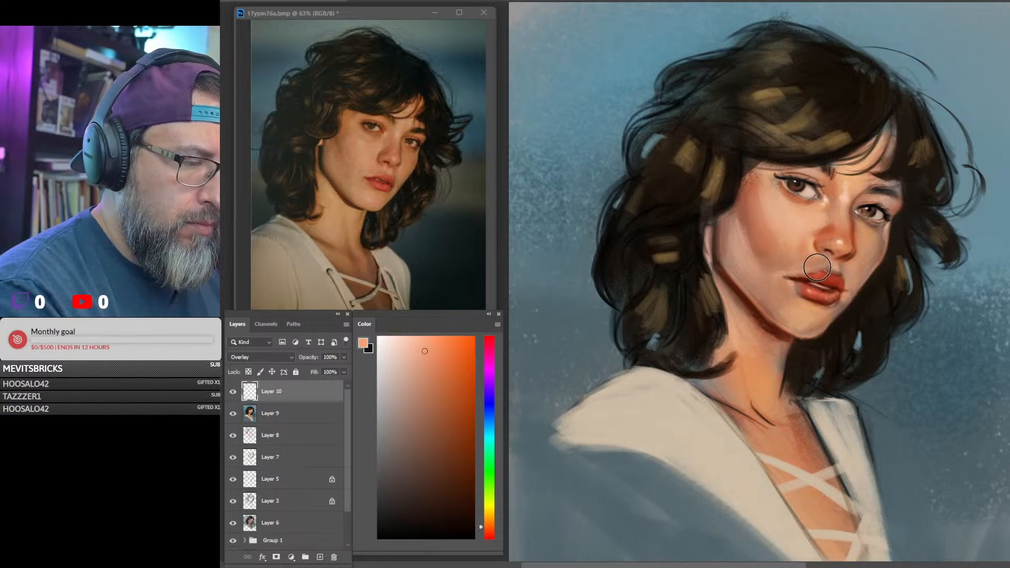
{"action": "key", "text": "bracketright"}
{"action": "key", "text": "bracketright"}
{"action": "key", "text": "bracketright"}
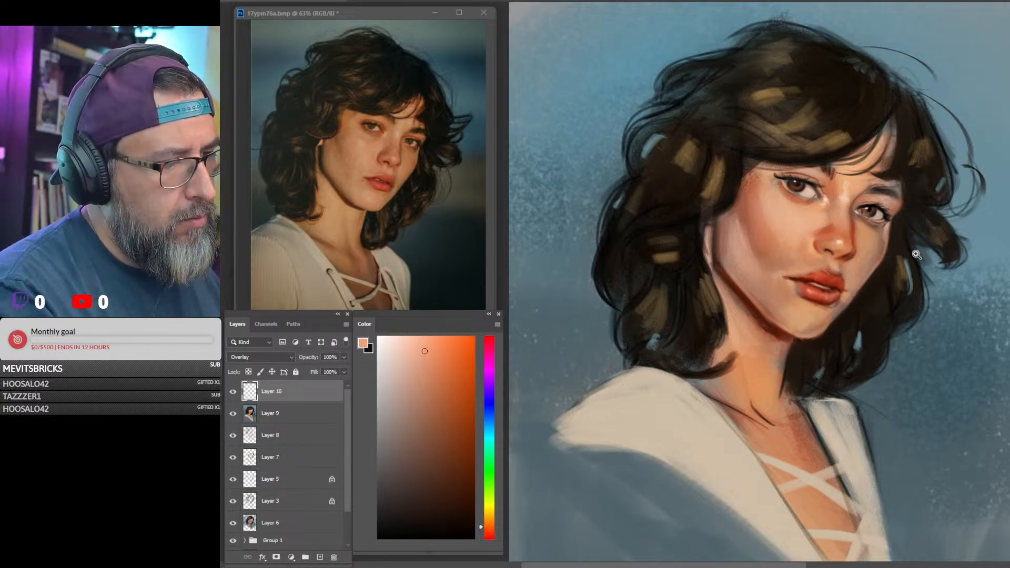
Change to a fine brush and black, and sign the artist's name with the year 2023 in the painting's lower-left corner.
{"action": "left_click_drag", "start_coordinate": [916, 254], "coordinate": [770, 278]}
{"action": "left_click", "coordinate": [769, 278]}
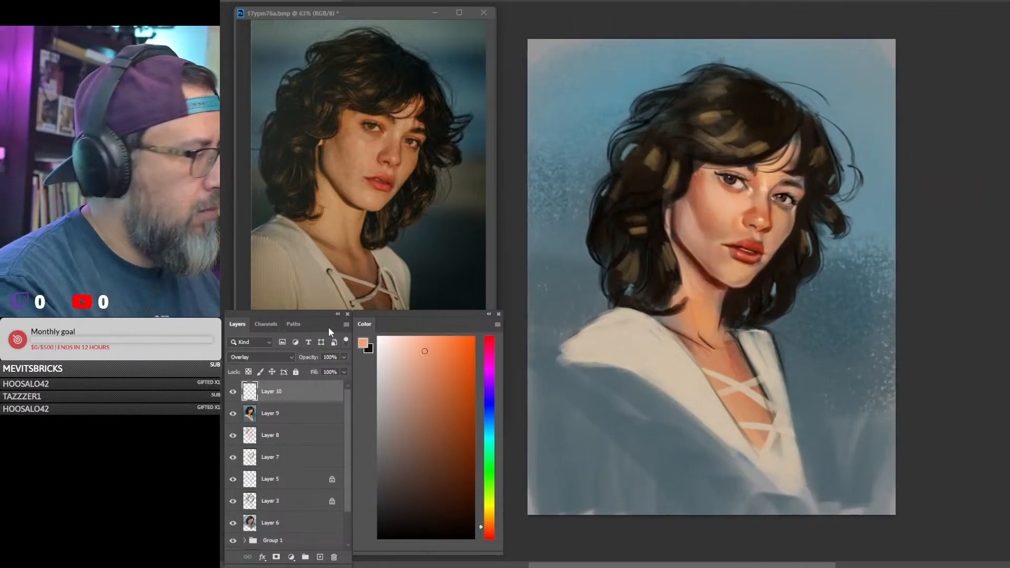
{"action": "right_click", "coordinate": [755, 445]}
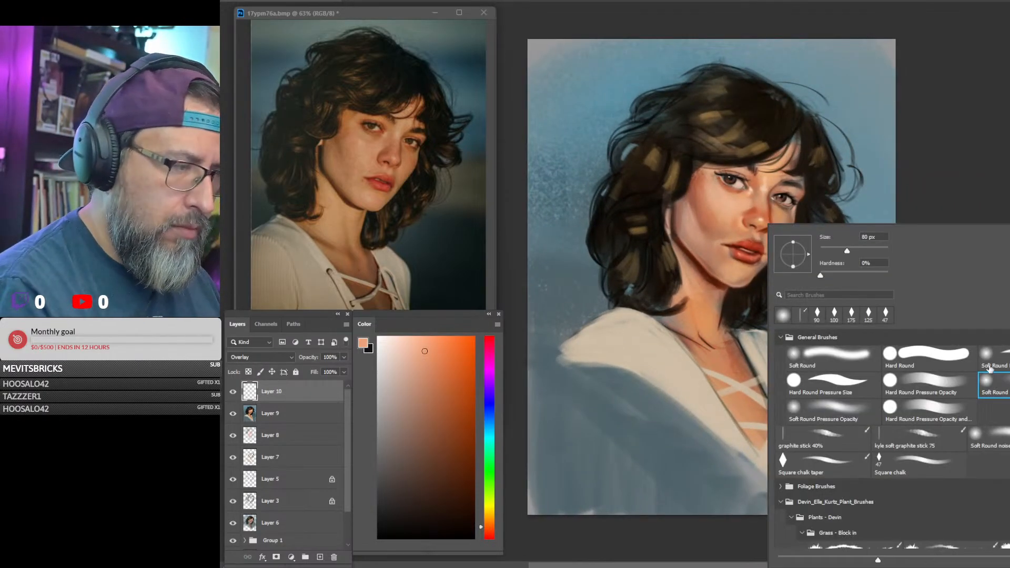
{"action": "double_click", "coordinate": [968, 355]}
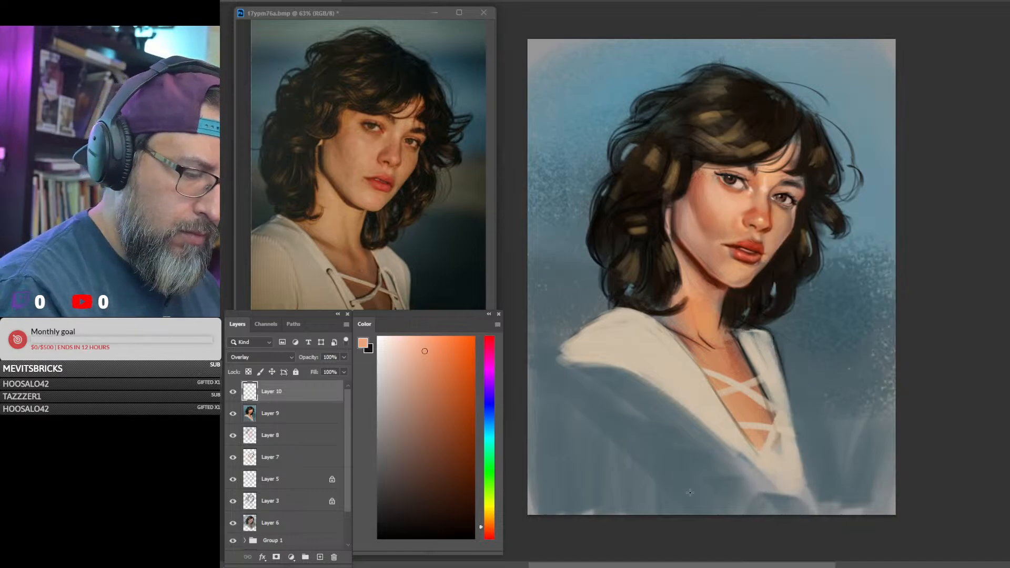
{"action": "left_click_drag", "start_coordinate": [431, 500], "coordinate": [378, 538]}
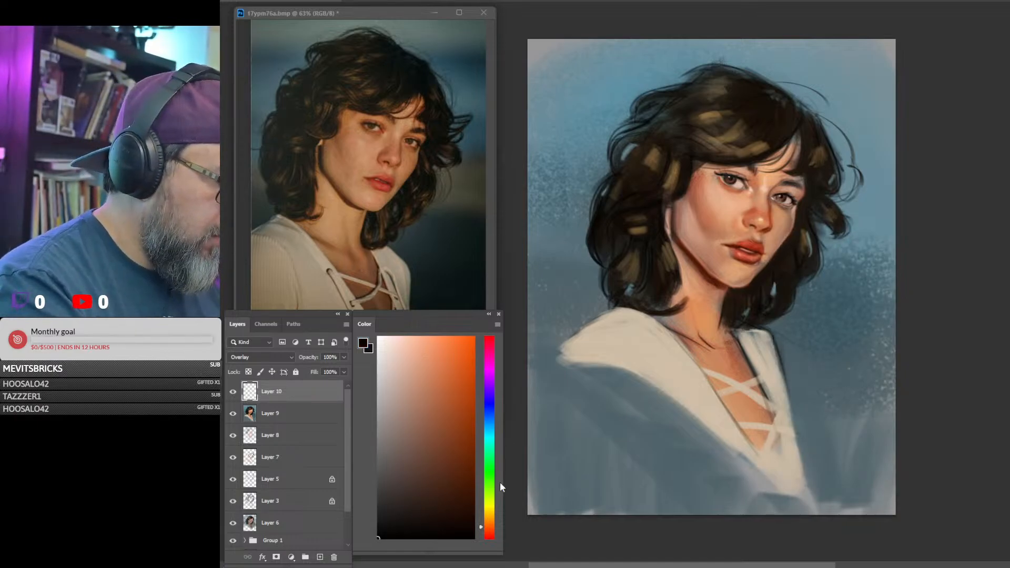
{"action": "mouse_move", "coordinate": [561, 491]}
{"action": "left_mouse_down"}
{"action": "mouse_move", "coordinate": [590, 492]}
{"action": "mouse_move", "coordinate": [552, 505]}
{"action": "left_mouse_up"}
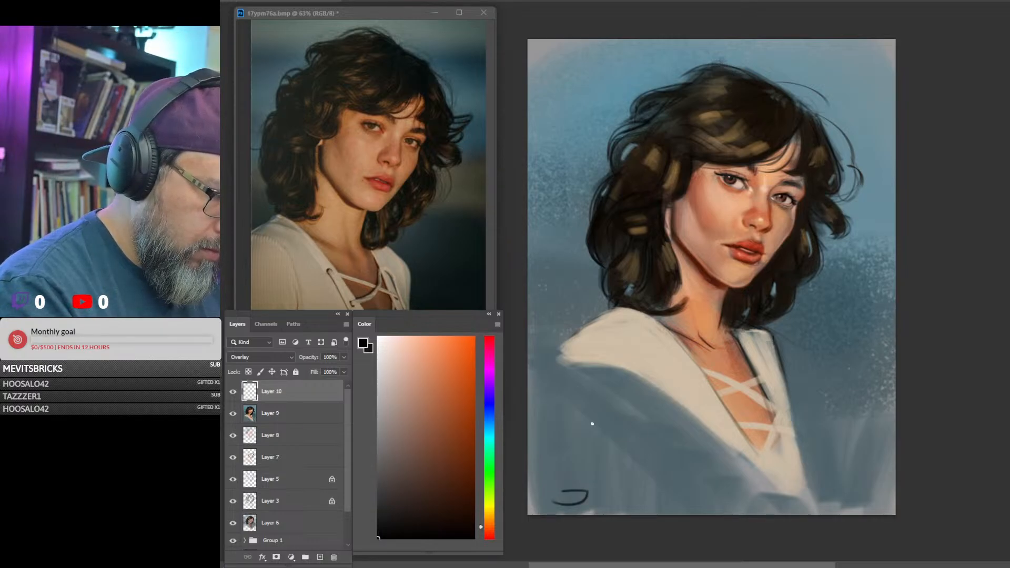
{"action": "mouse_move", "coordinate": [589, 493]}
{"action": "left_mouse_down"}
{"action": "mouse_move", "coordinate": [610, 492]}
{"action": "mouse_move", "coordinate": [617, 503]}
{"action": "mouse_move", "coordinate": [636, 492]}
{"action": "mouse_move", "coordinate": [710, 500]}
{"action": "left_mouse_up"}
{"action": "mouse_move", "coordinate": [626, 487]}
{"action": "left_mouse_down"}
{"action": "mouse_move", "coordinate": [684, 482]}
{"action": "mouse_move", "coordinate": [657, 504]}
{"action": "mouse_move", "coordinate": [670, 504]}
{"action": "left_mouse_up"}
{"action": "left_click_drag", "start_coordinate": [671, 498], "coordinate": [676, 505]}
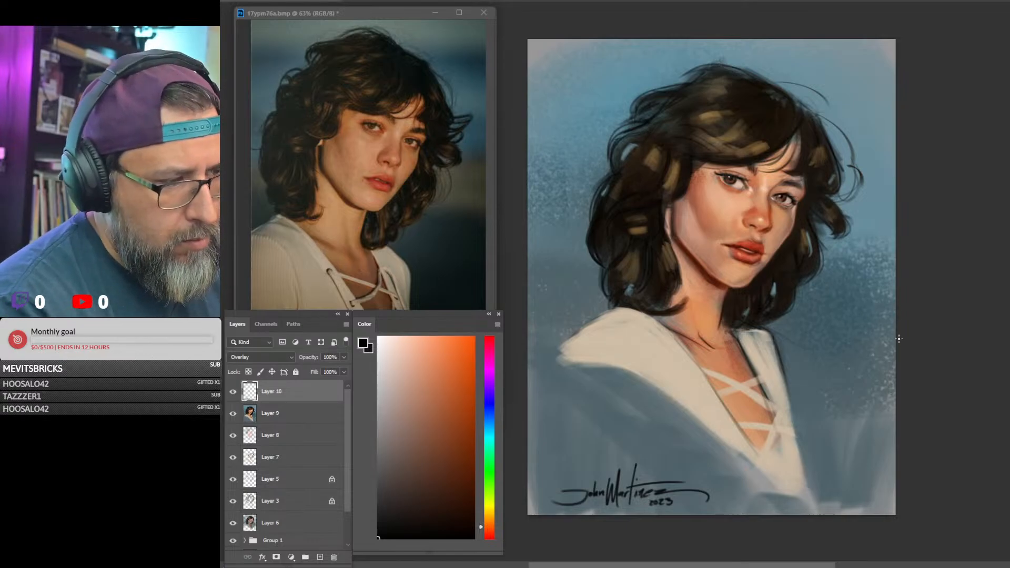